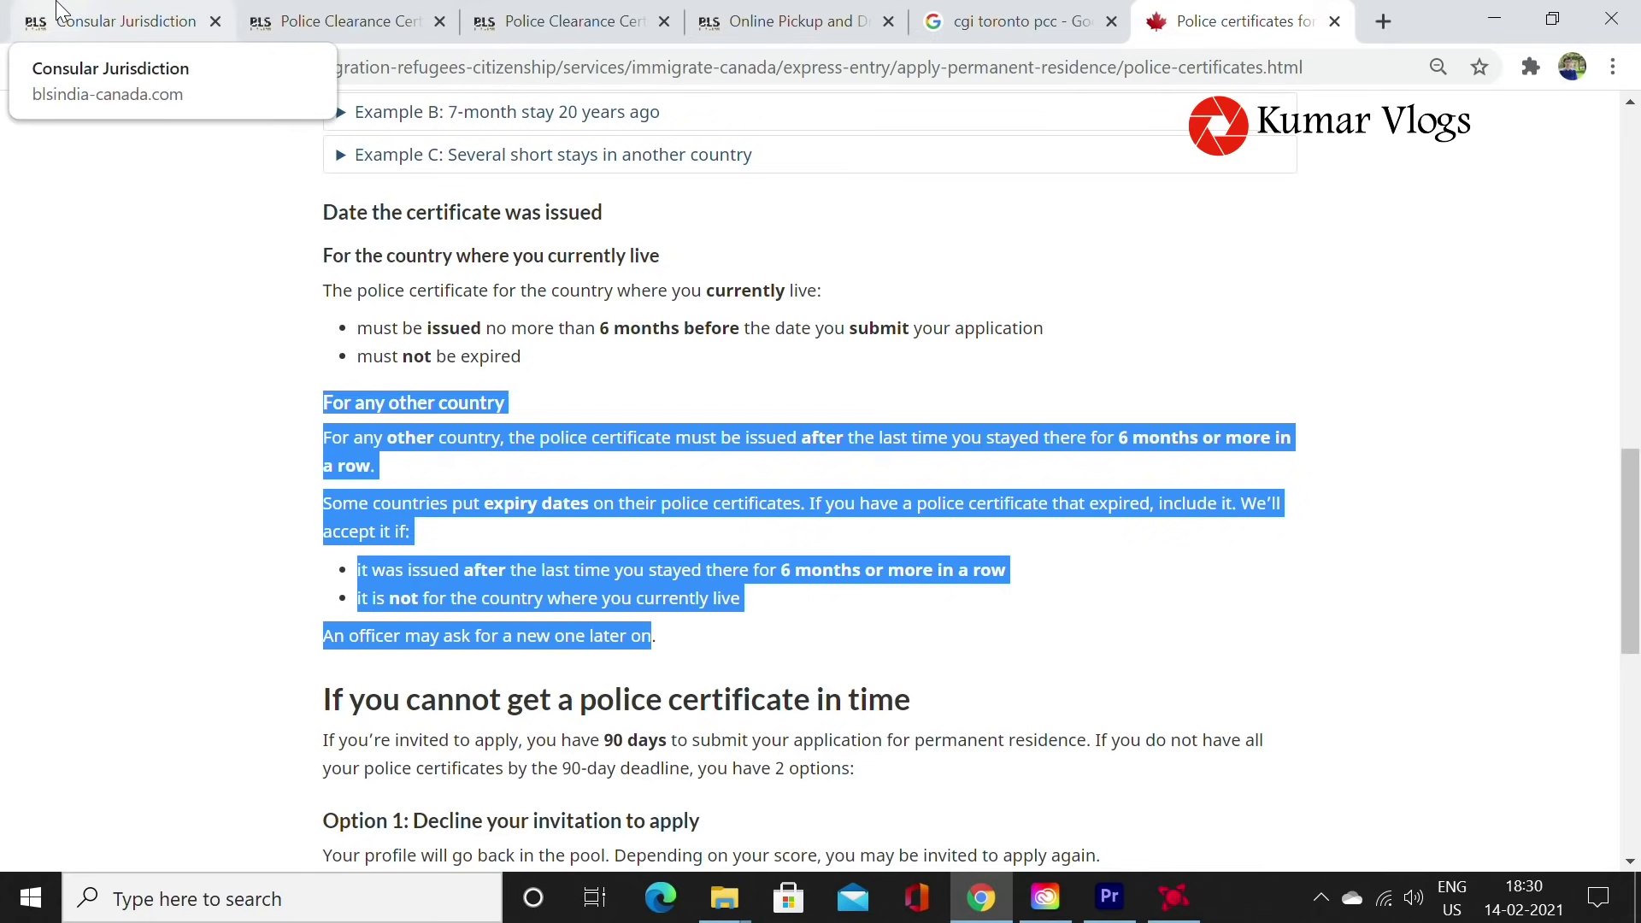
Examine the Consular Jurisdiction table to match the areas of Canada with the Indian offices in Ottawa, Toronto and Vancouver.
left_click(60, 10)
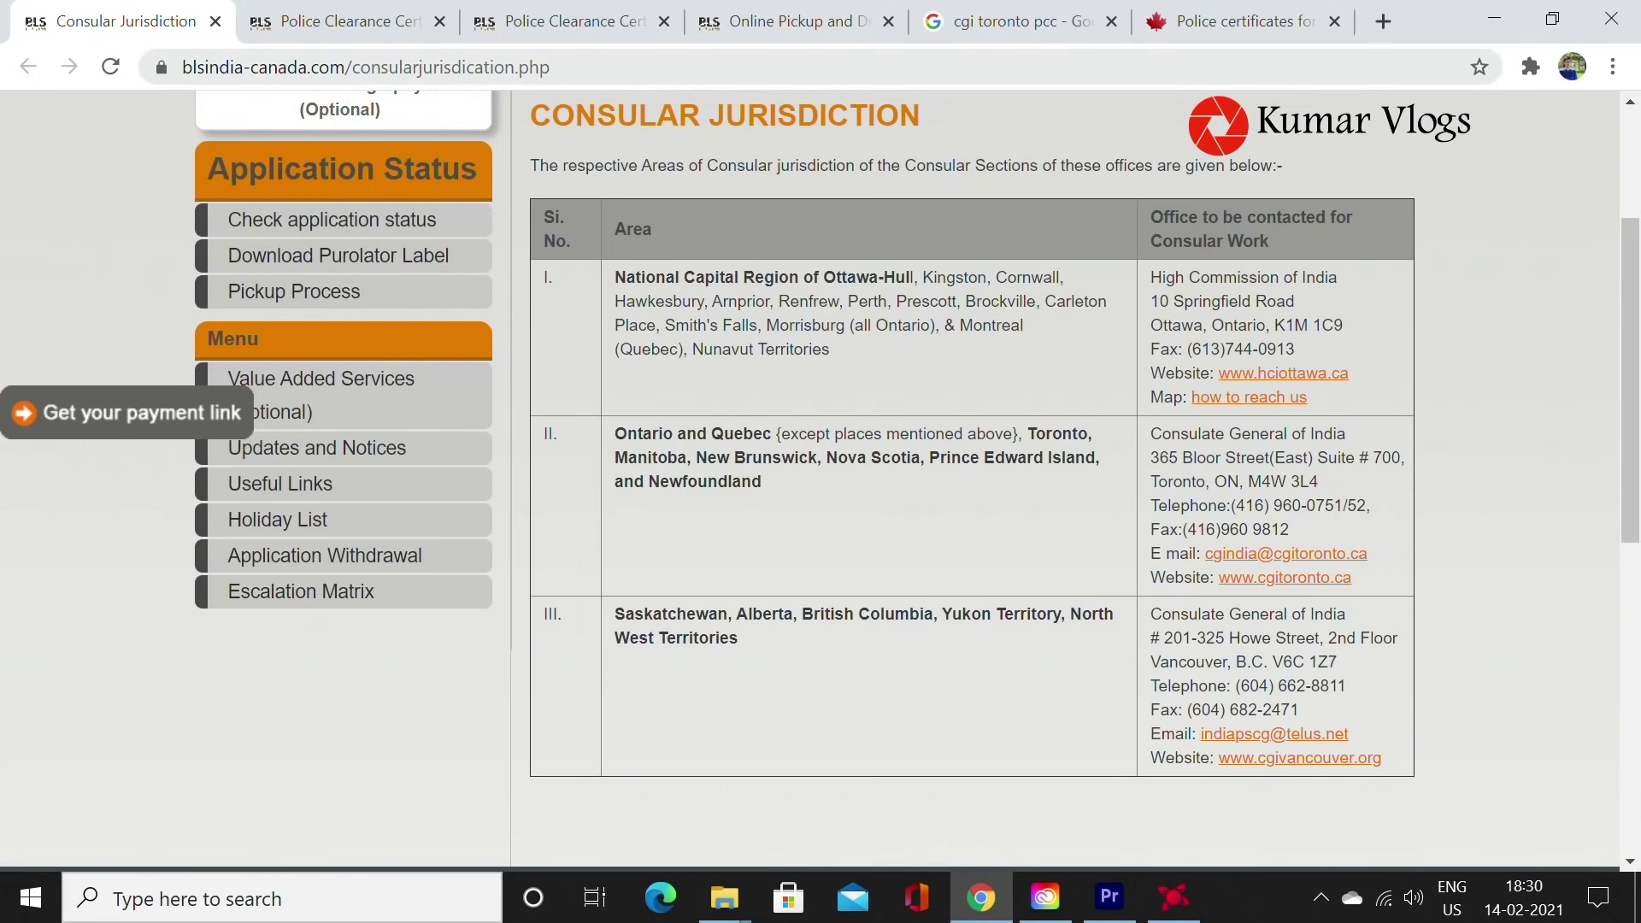
left_click_drag(852, 352, 615, 276)
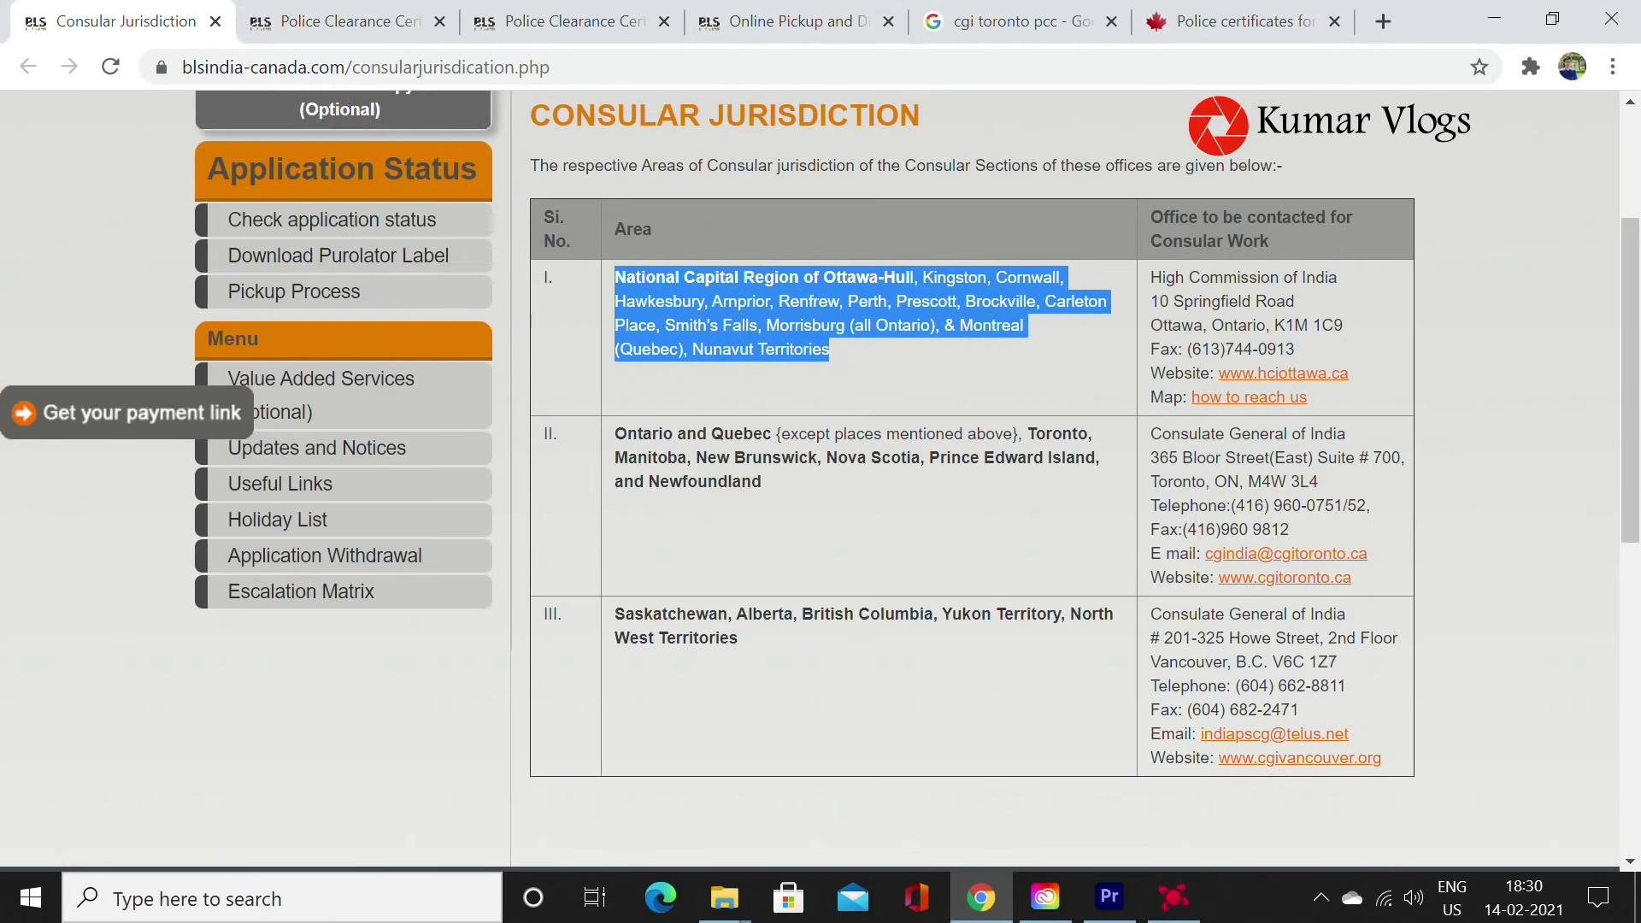
left_click_drag(878, 489, 614, 433)
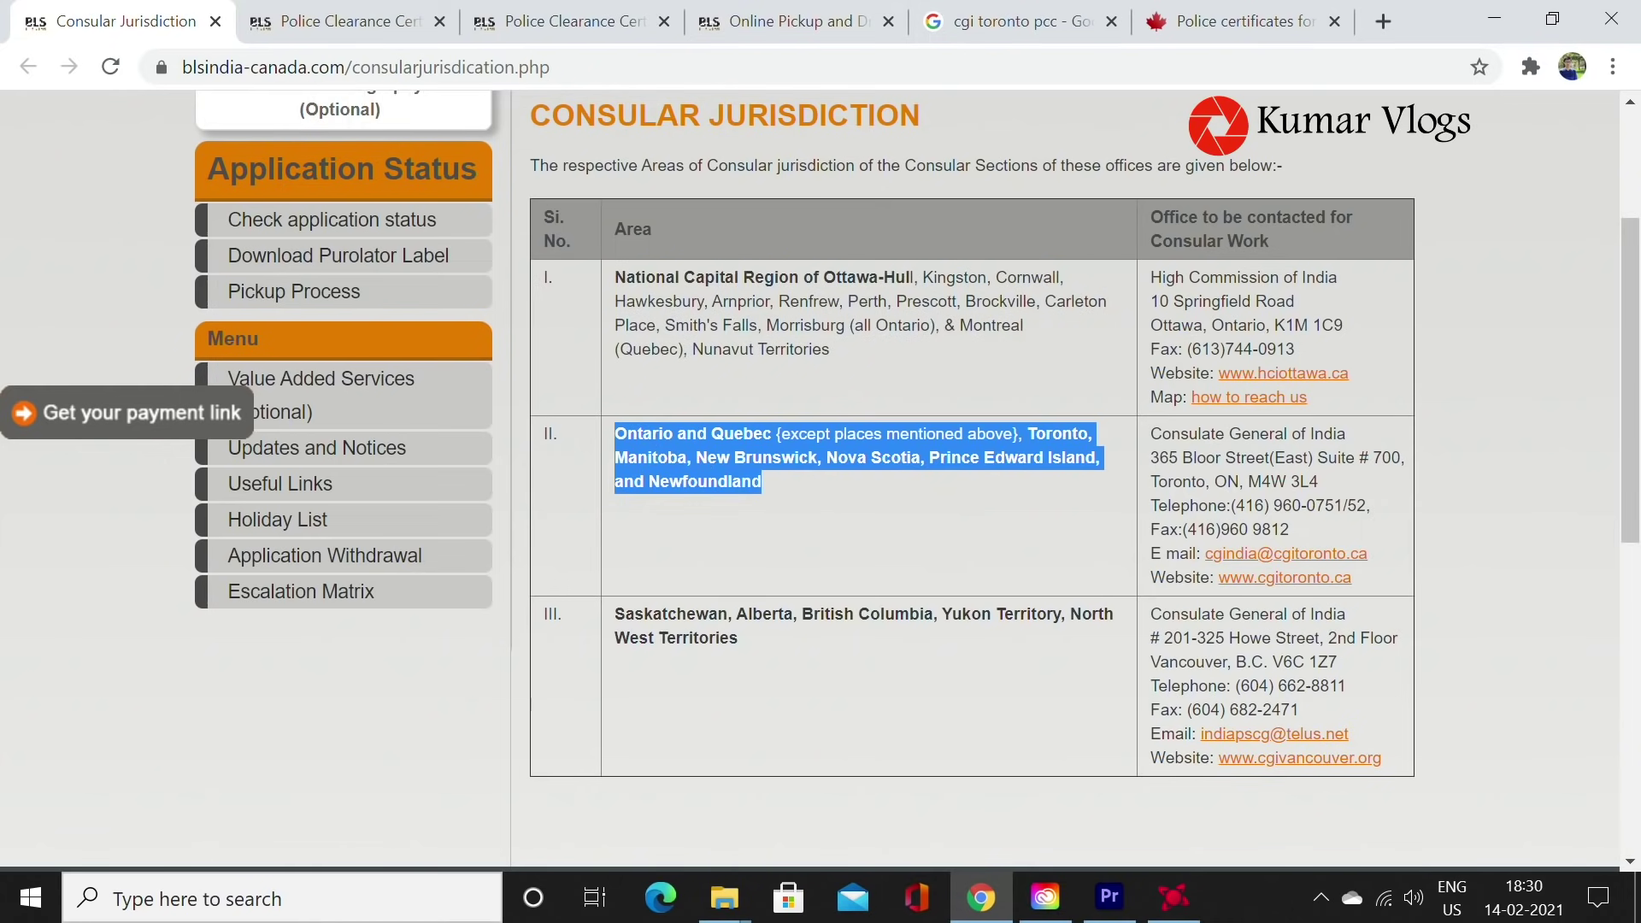
left_click(531, 513)
left_click_drag(1215, 482, 1150, 482)
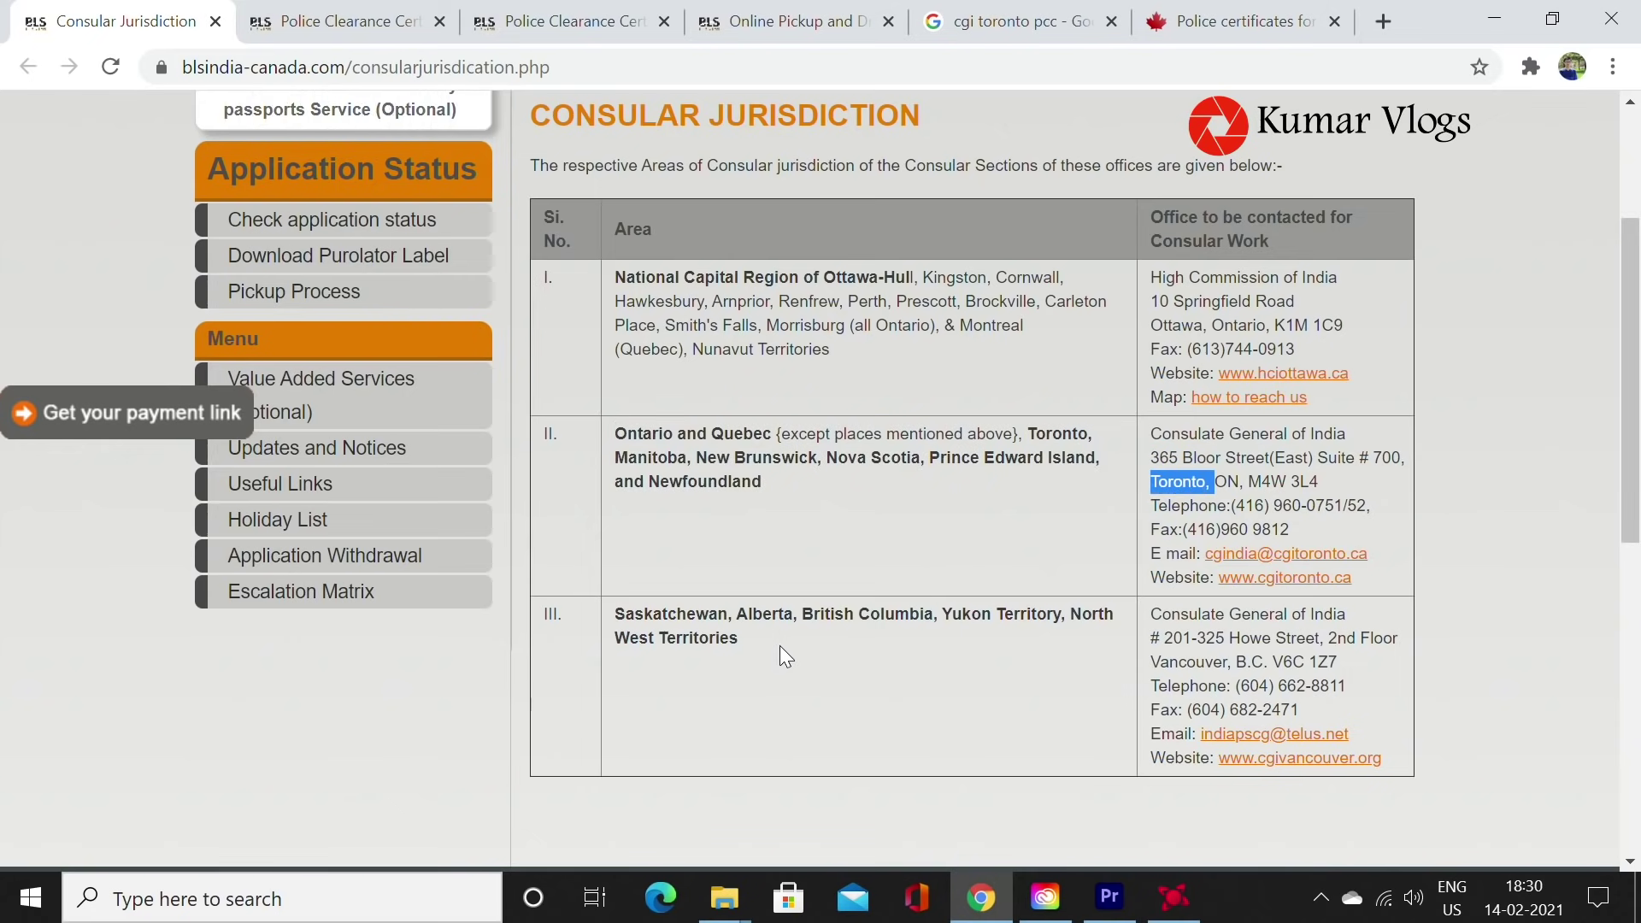
left_click_drag(780, 645, 614, 611)
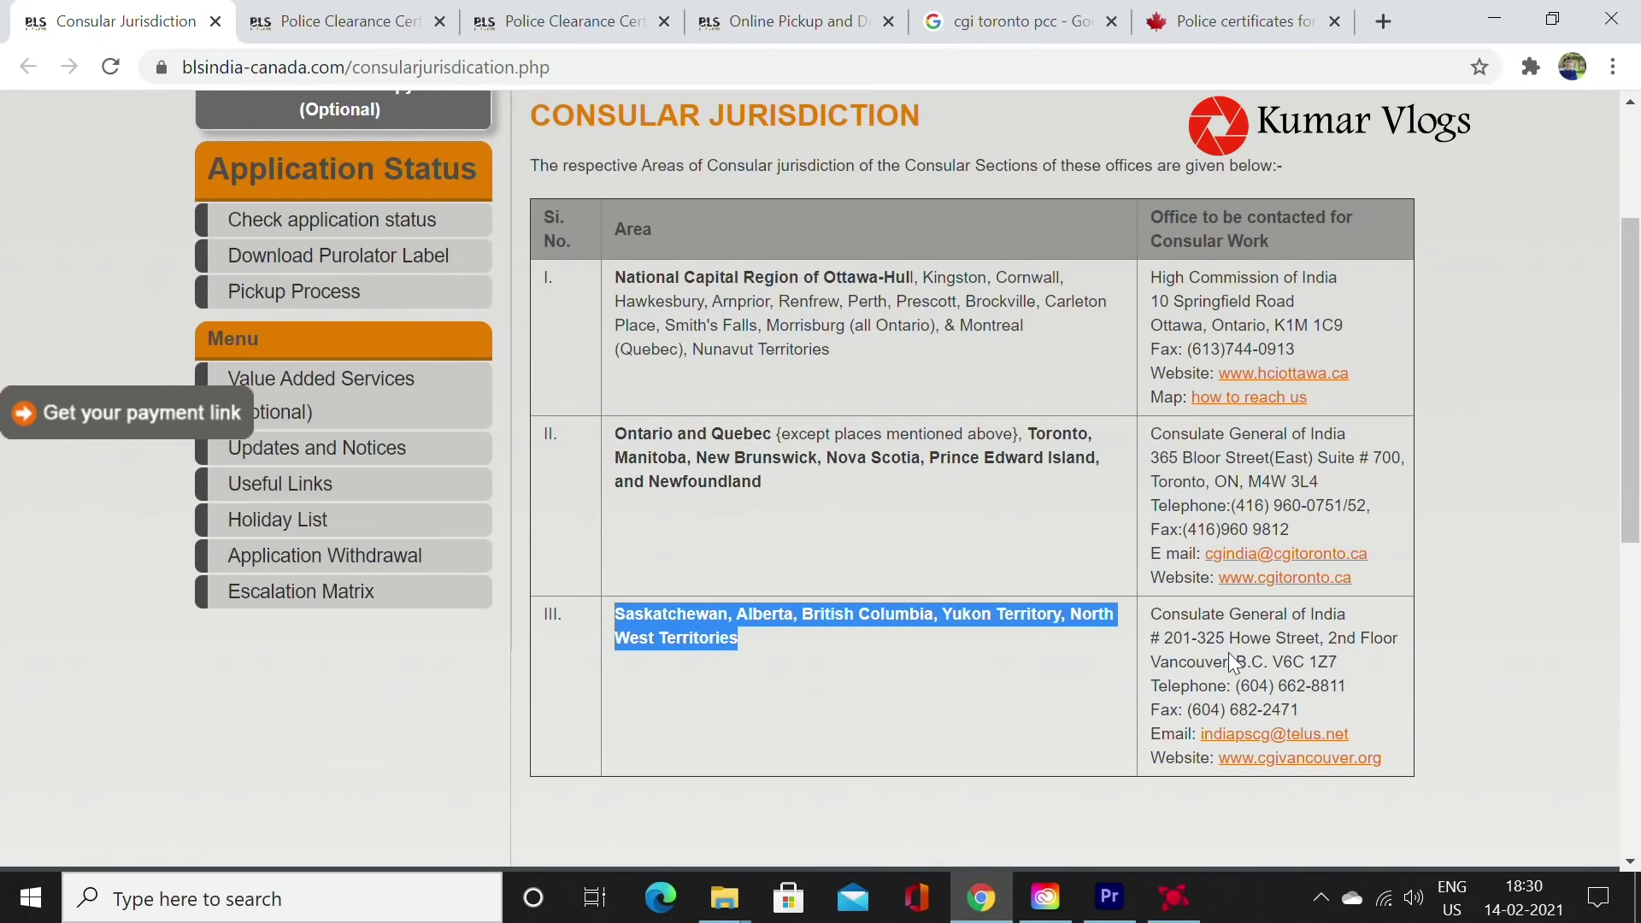
left_click_drag(1235, 662, 1151, 664)
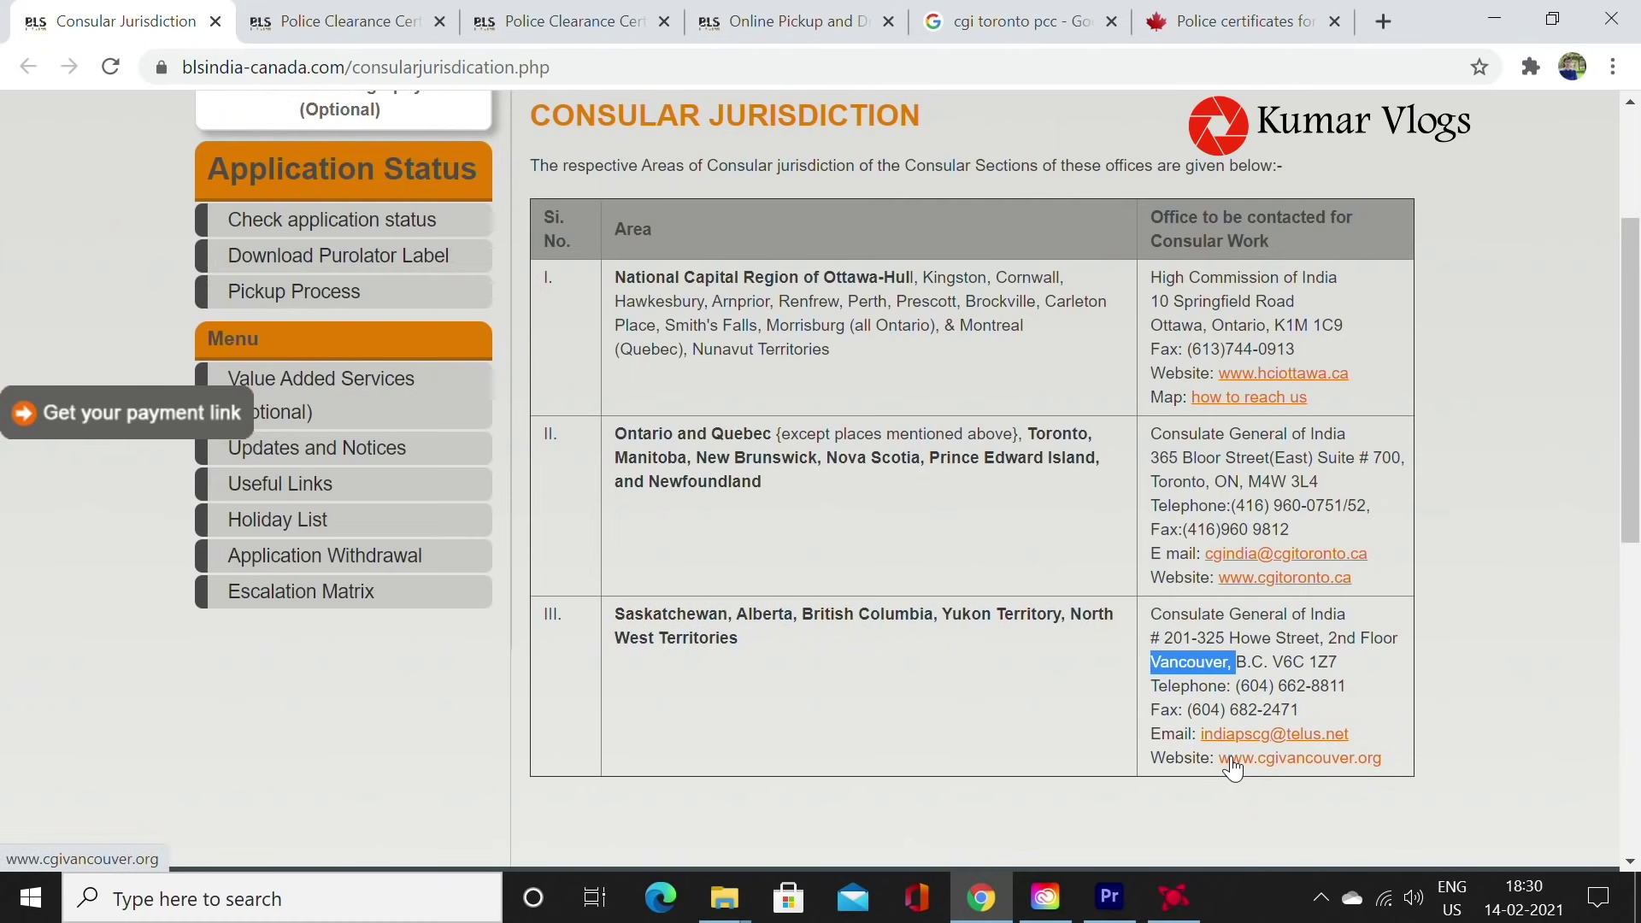
scroll(1231, 767, "up", 3)
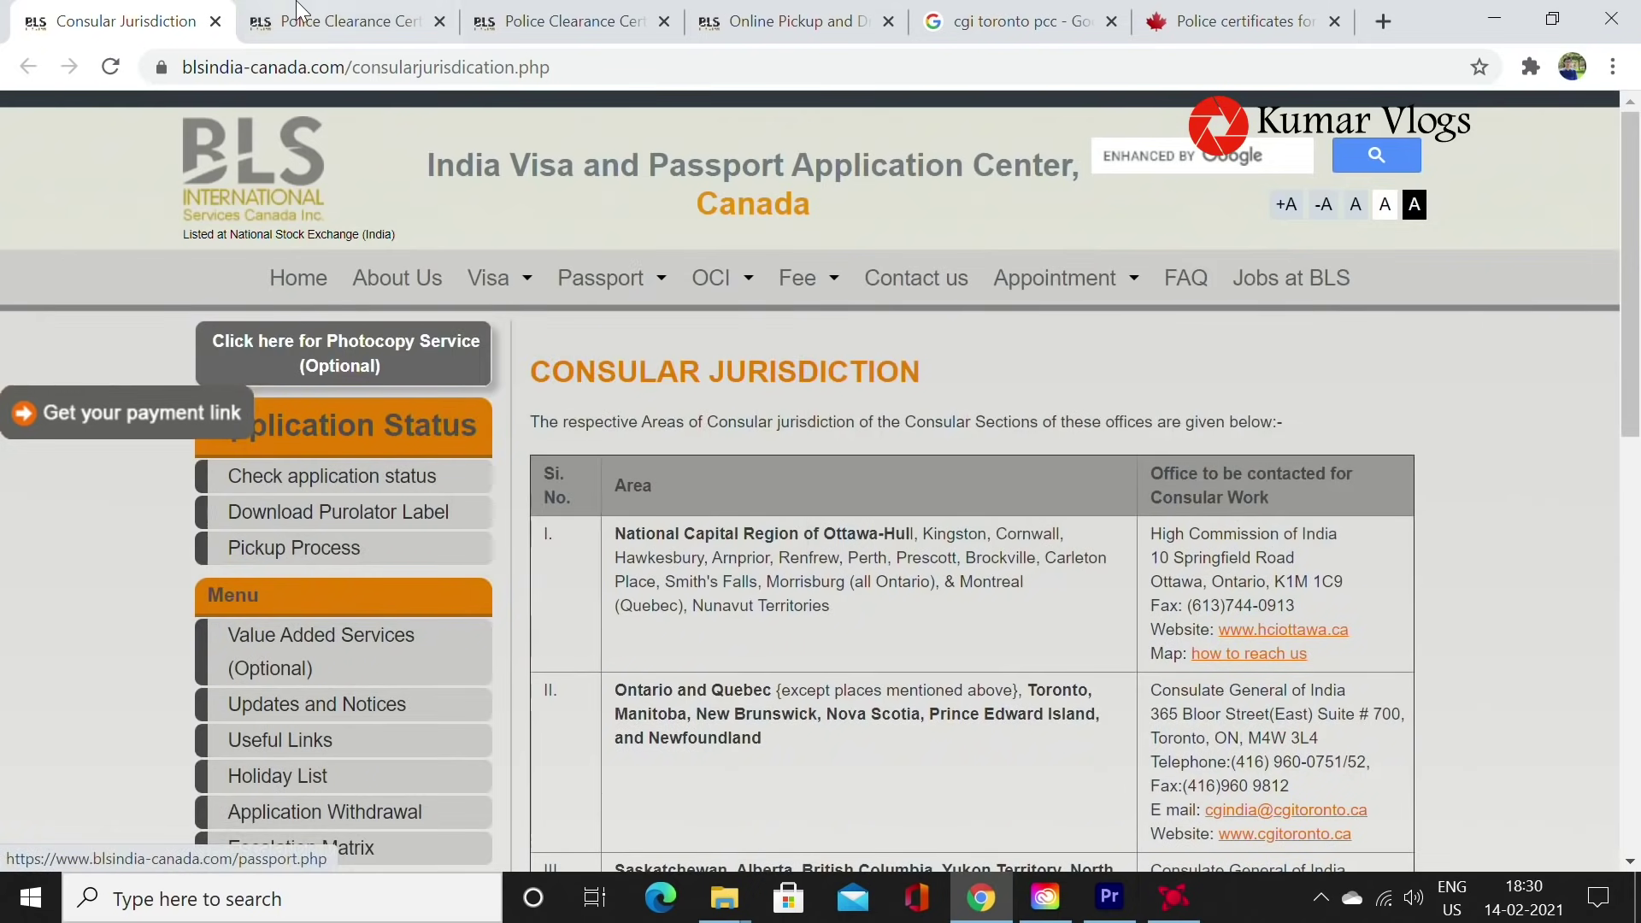
Open the forms and checklist section of the BLS Police Clearance Certificate page and review its list of jurisdictions.
left_click(325, 21)
left_click(1228, 457)
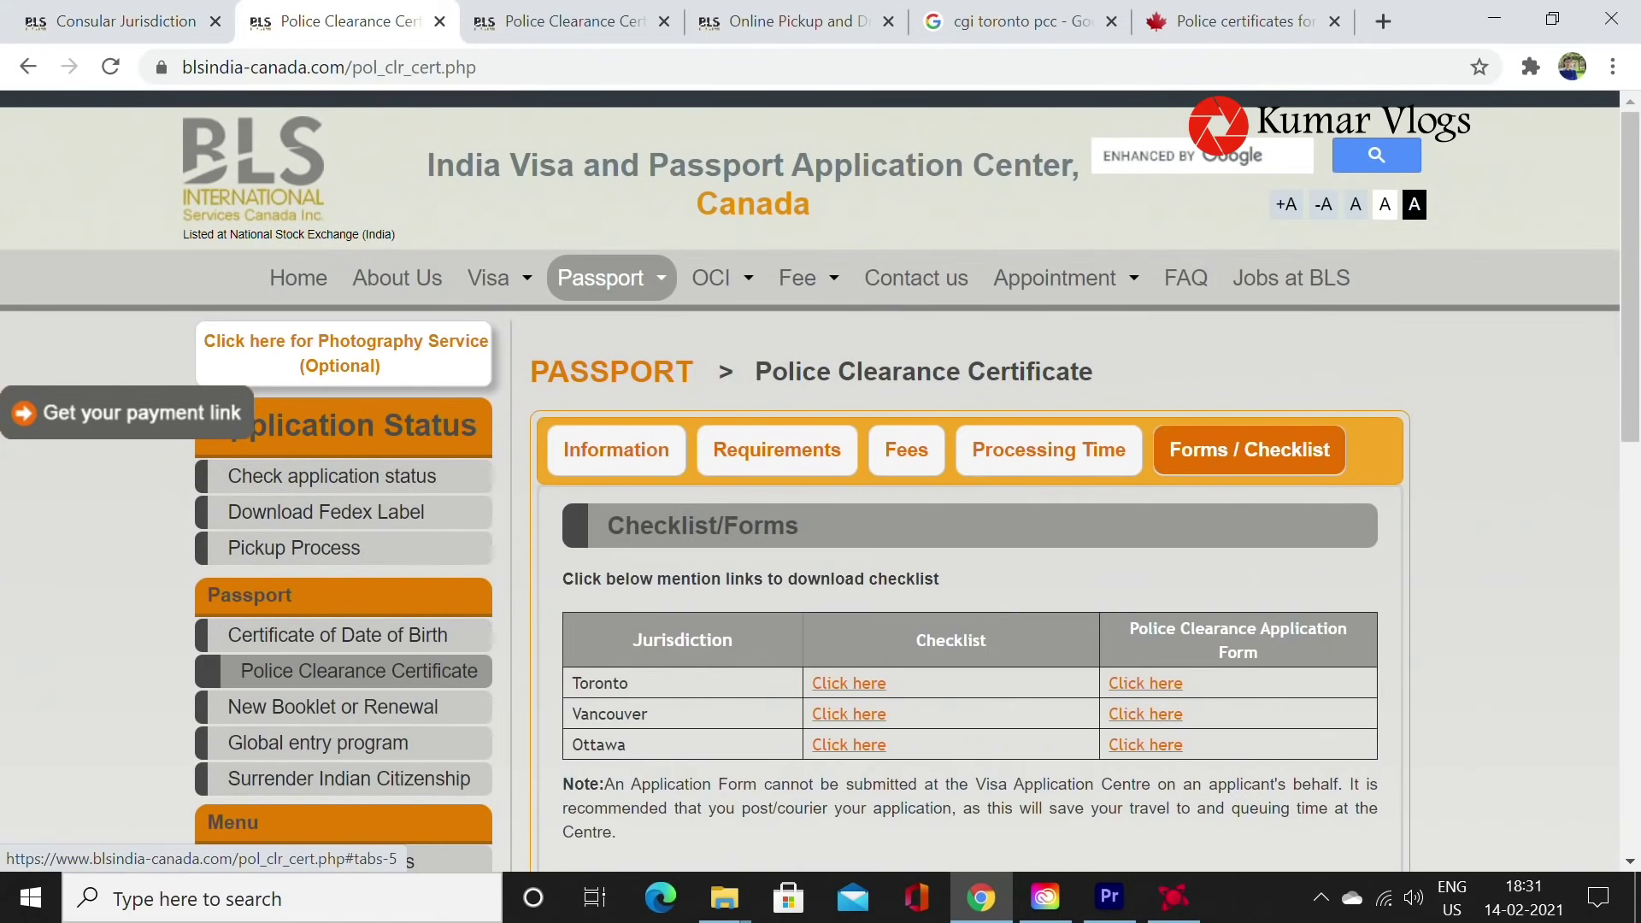
scroll(969, 613, "down", 5)
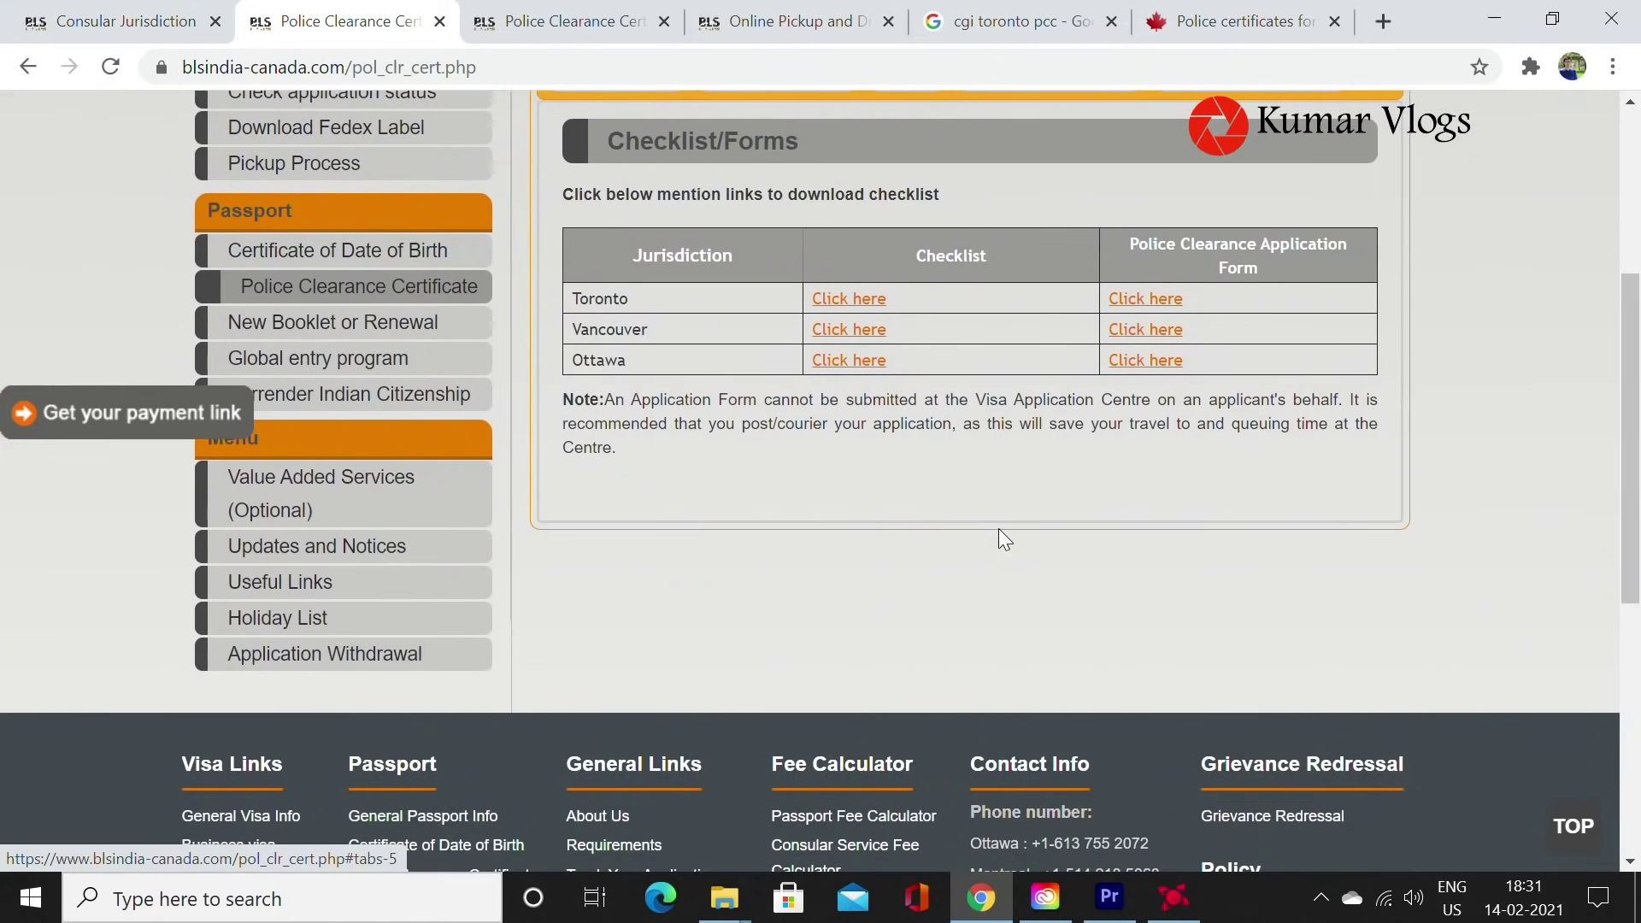
scroll(988, 386, "up", 3)
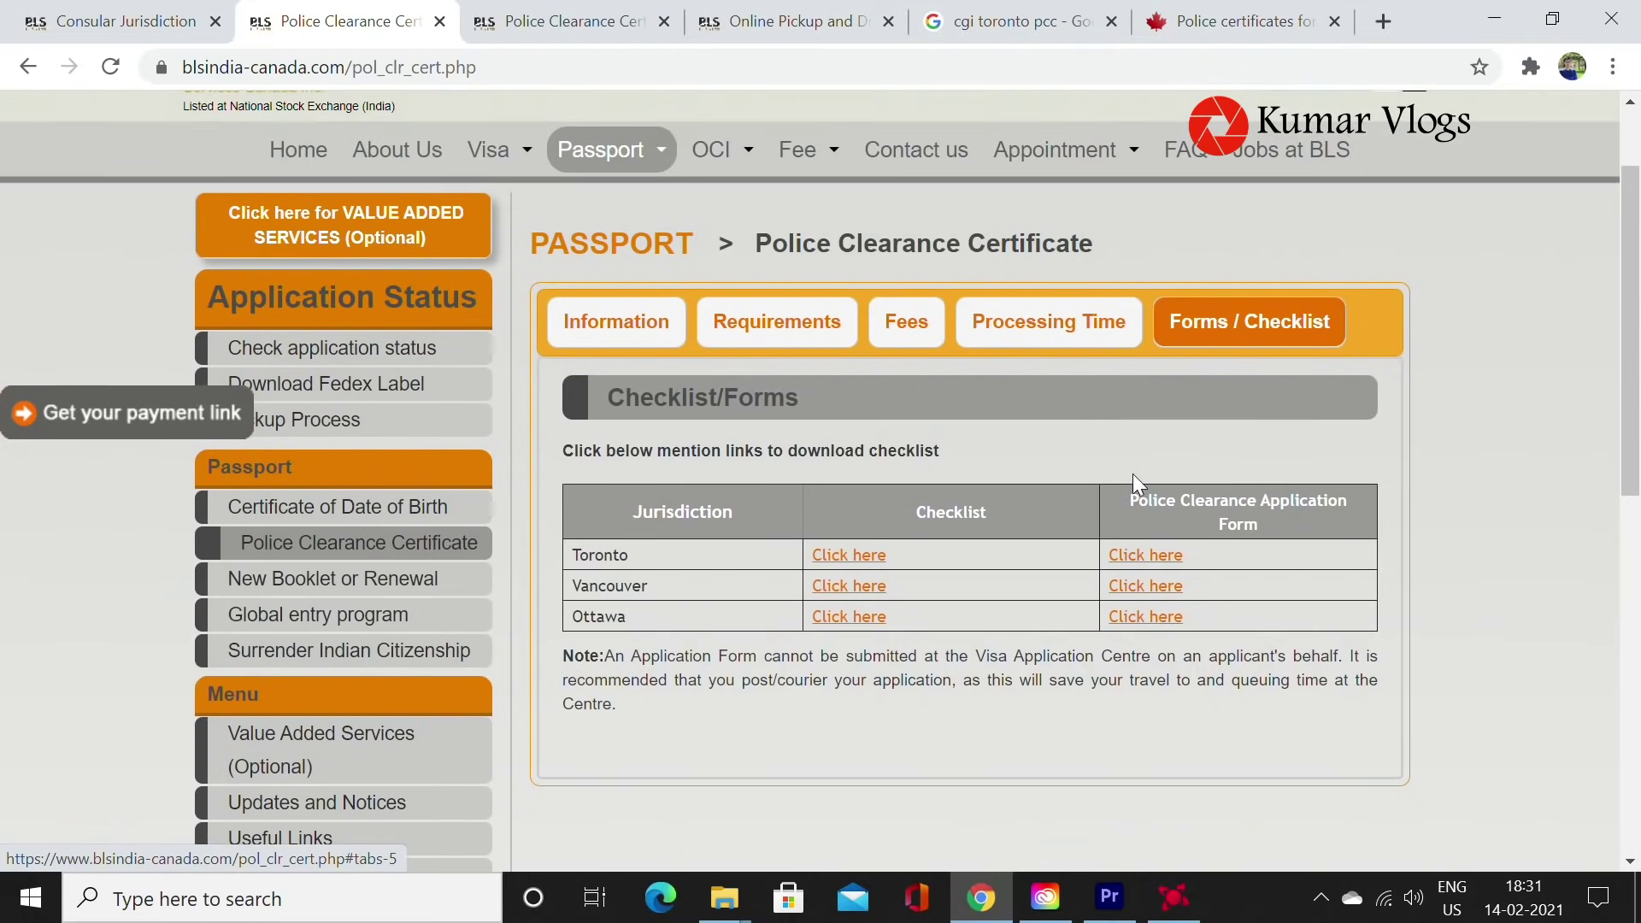
scroll(1208, 556, "down", 1)
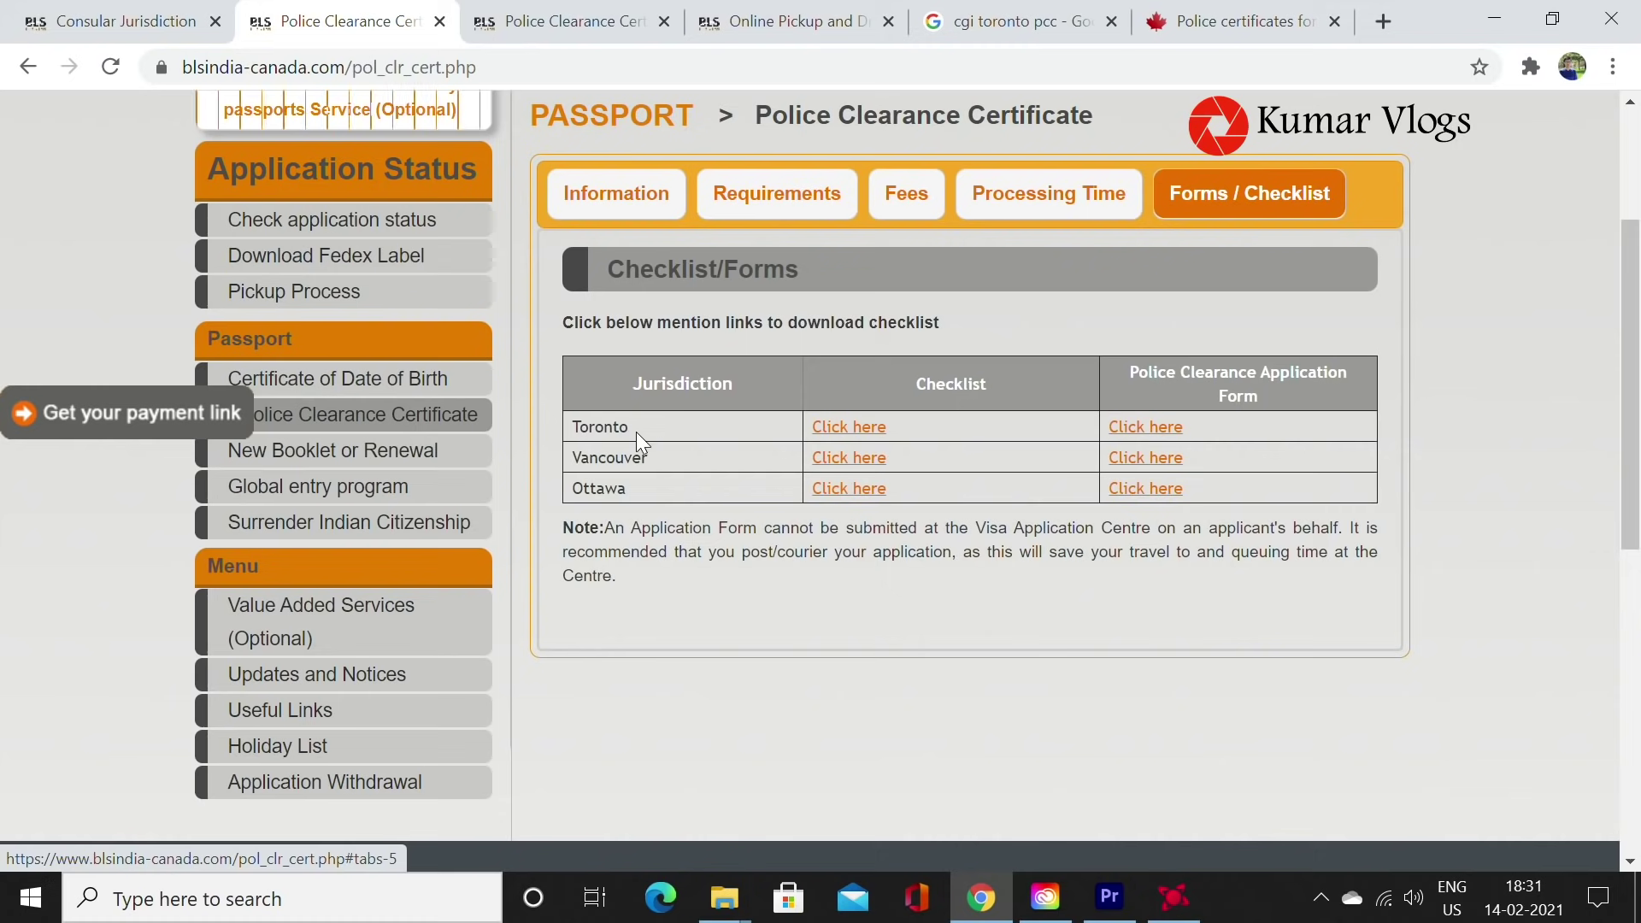
left_click_drag(644, 423, 562, 423)
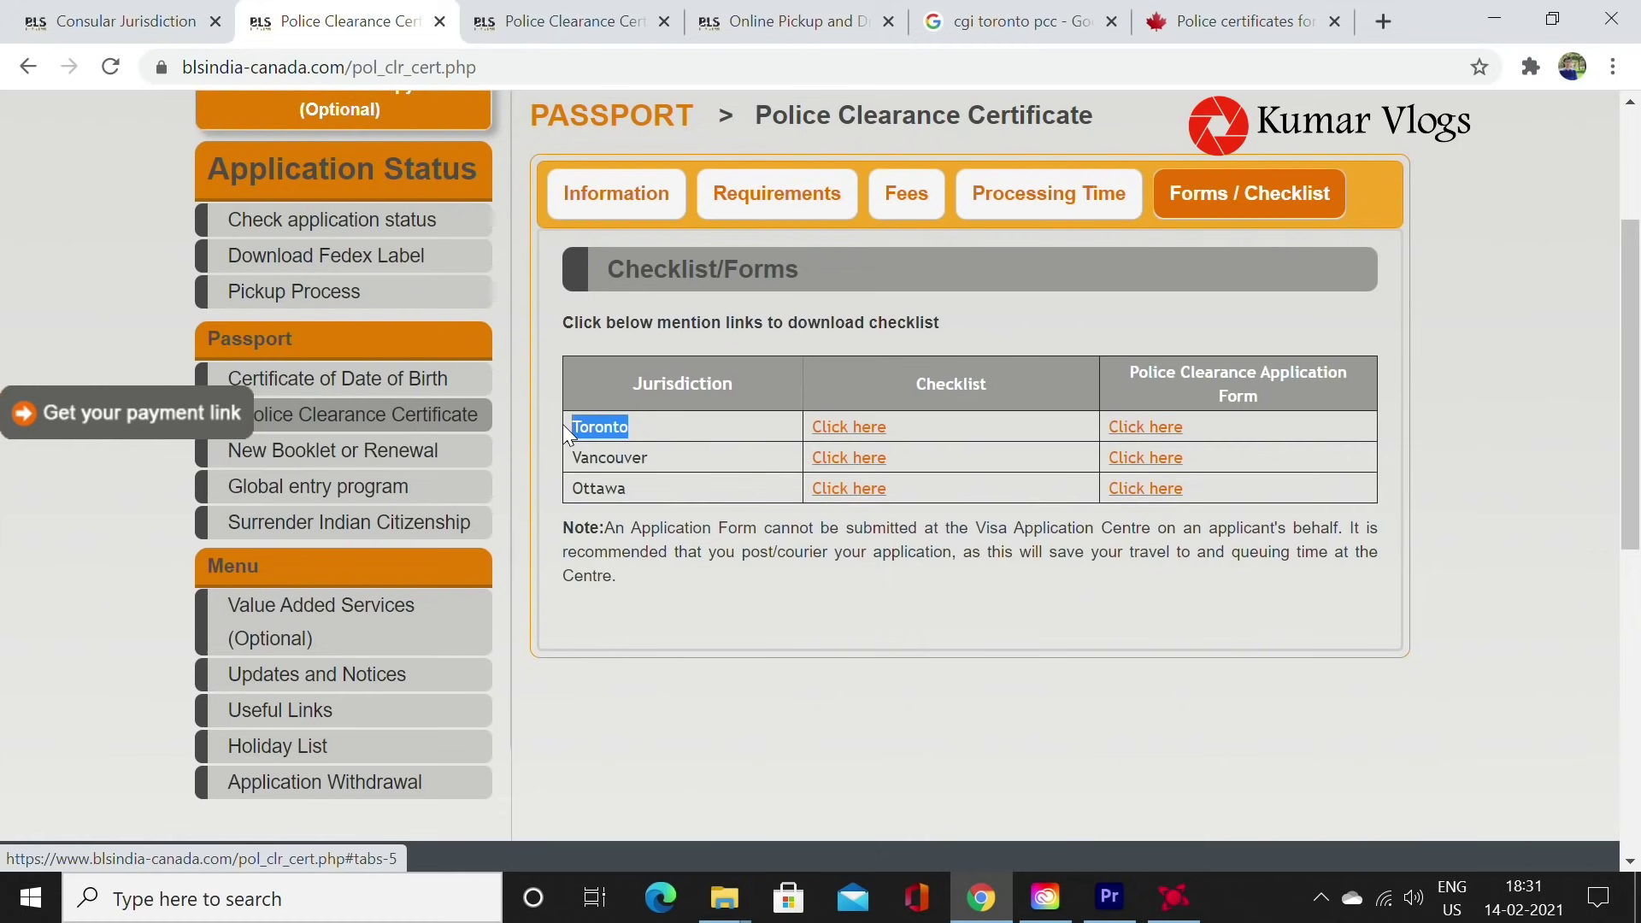
left_click_drag(664, 467, 531, 485)
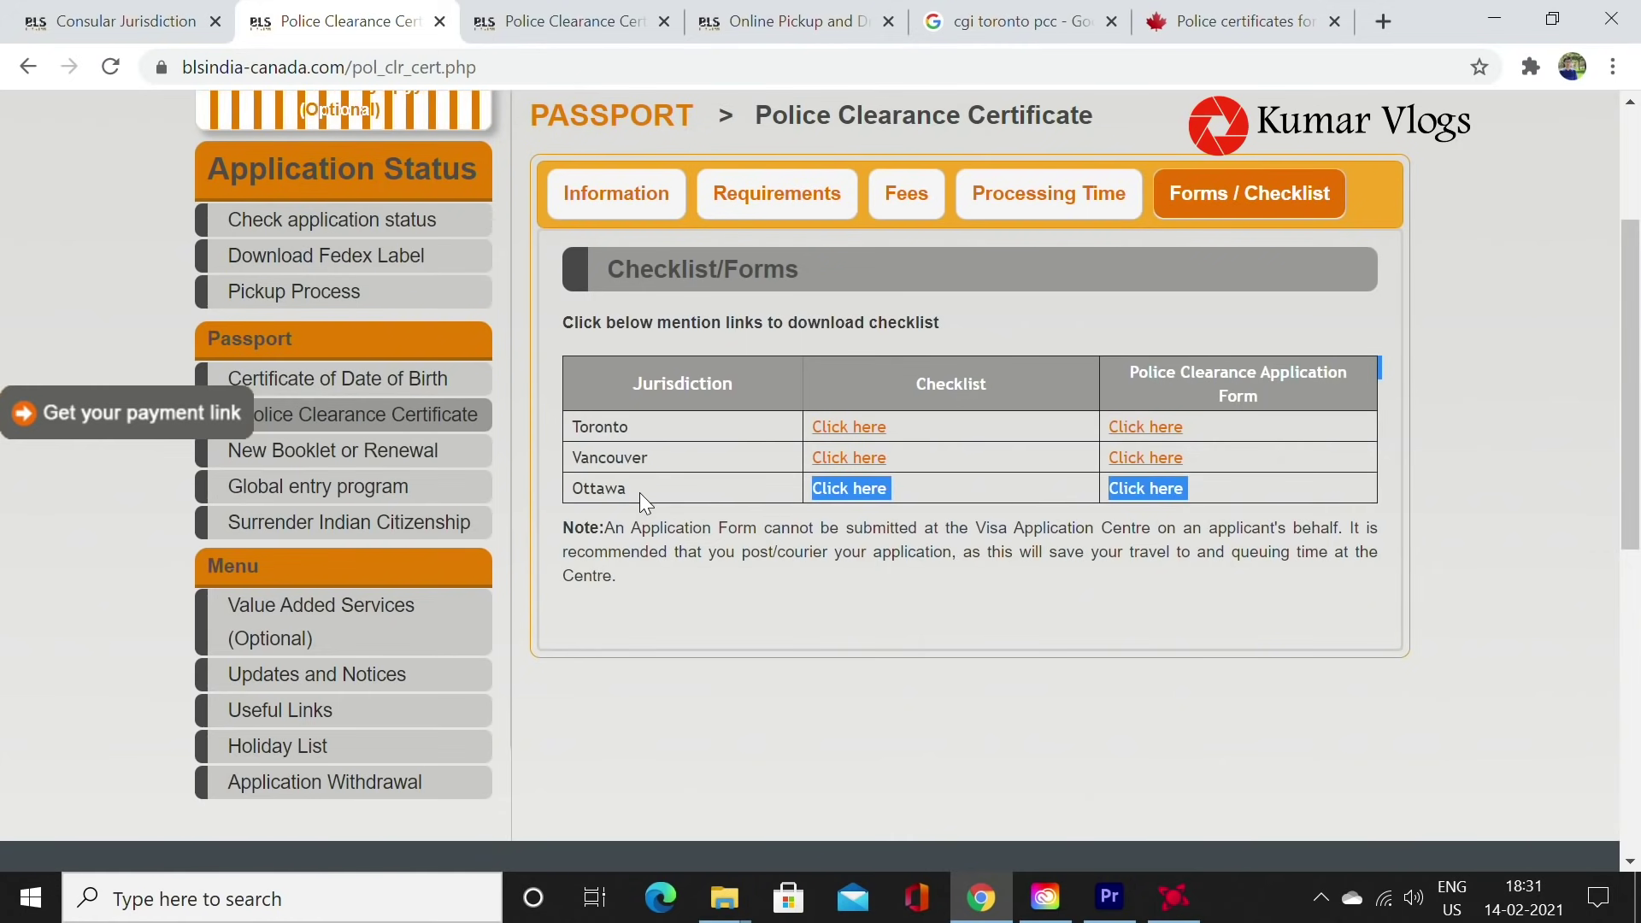
left_click(692, 489)
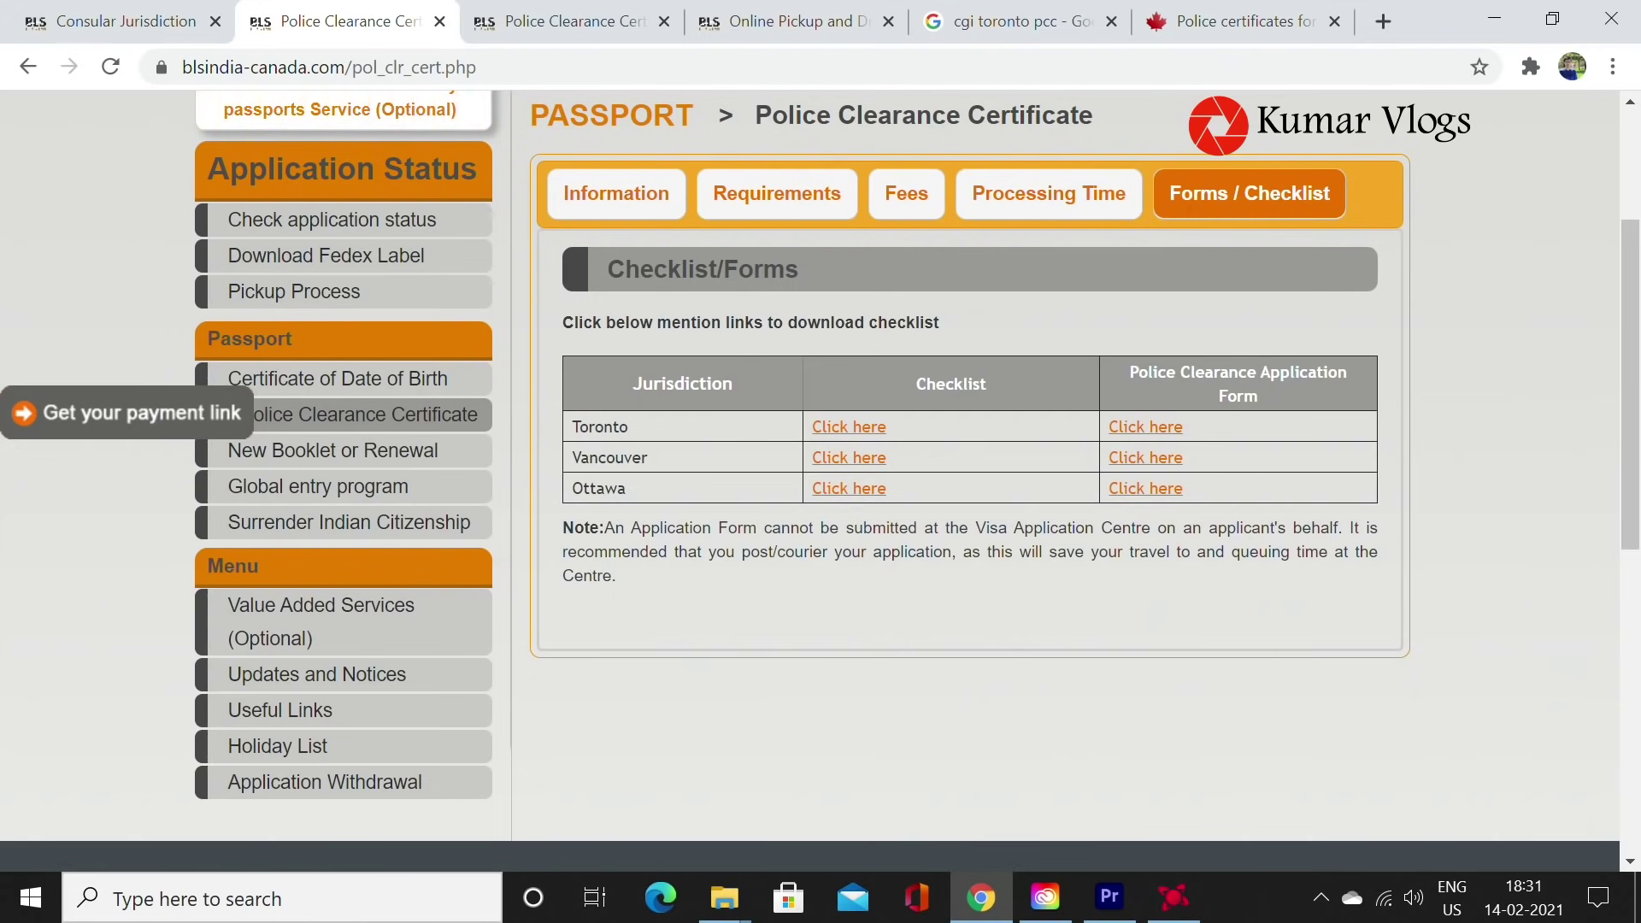
Open the police clearance application form link for Toronto and choose Canada as the country to apply from.
left_click(1146, 427)
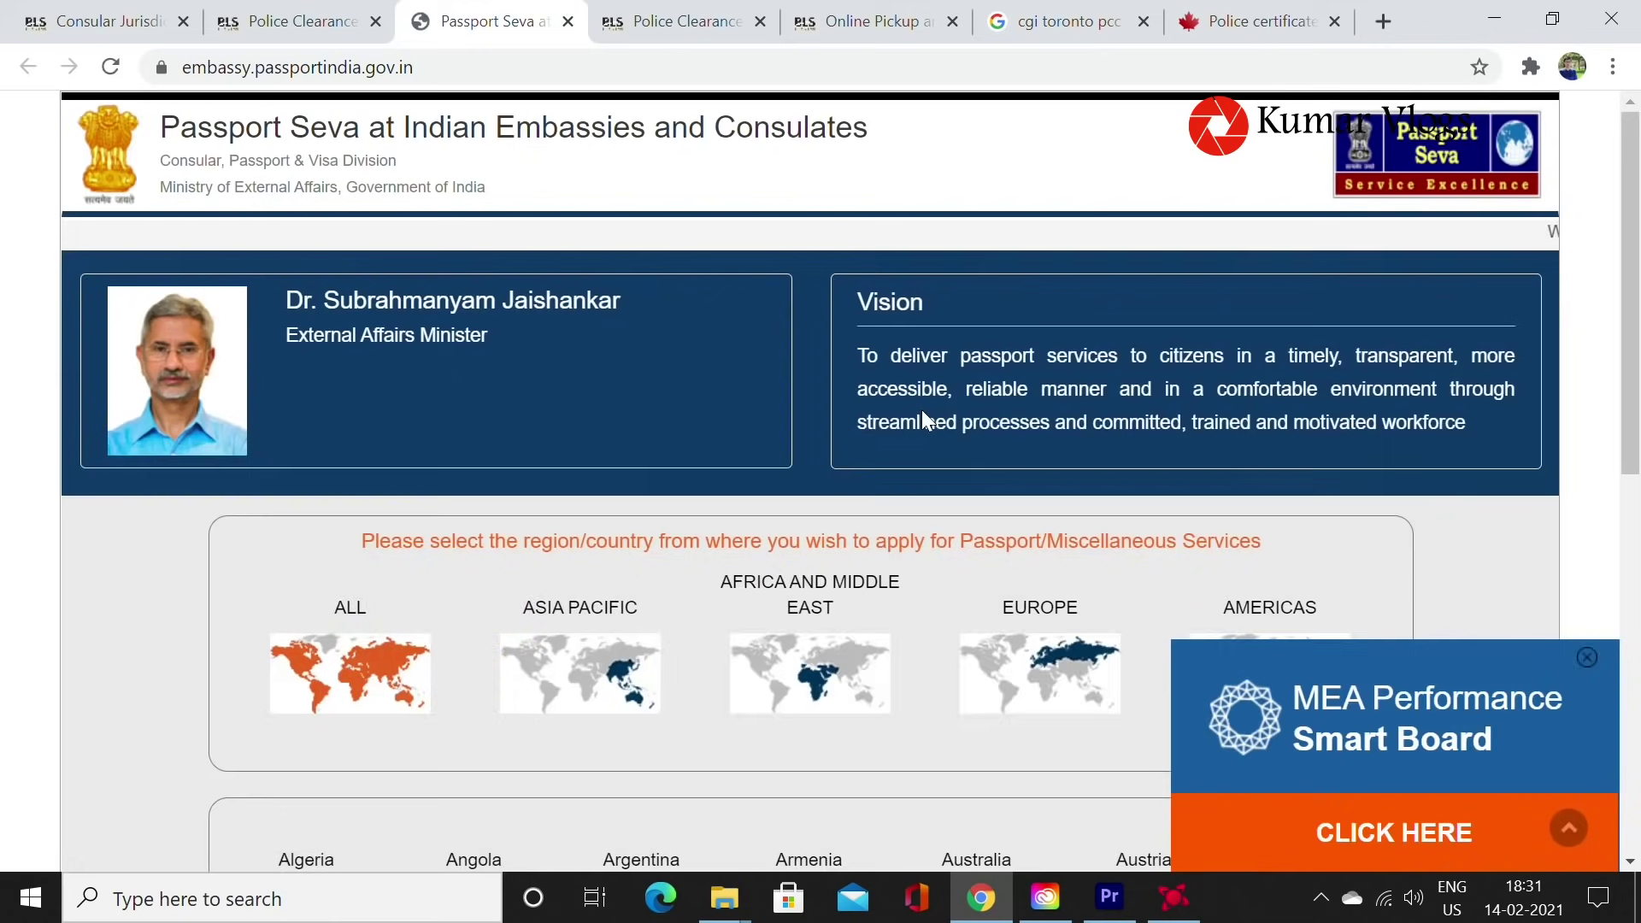
scroll(769, 367, "down", 4)
scroll(732, 360, "down", 3)
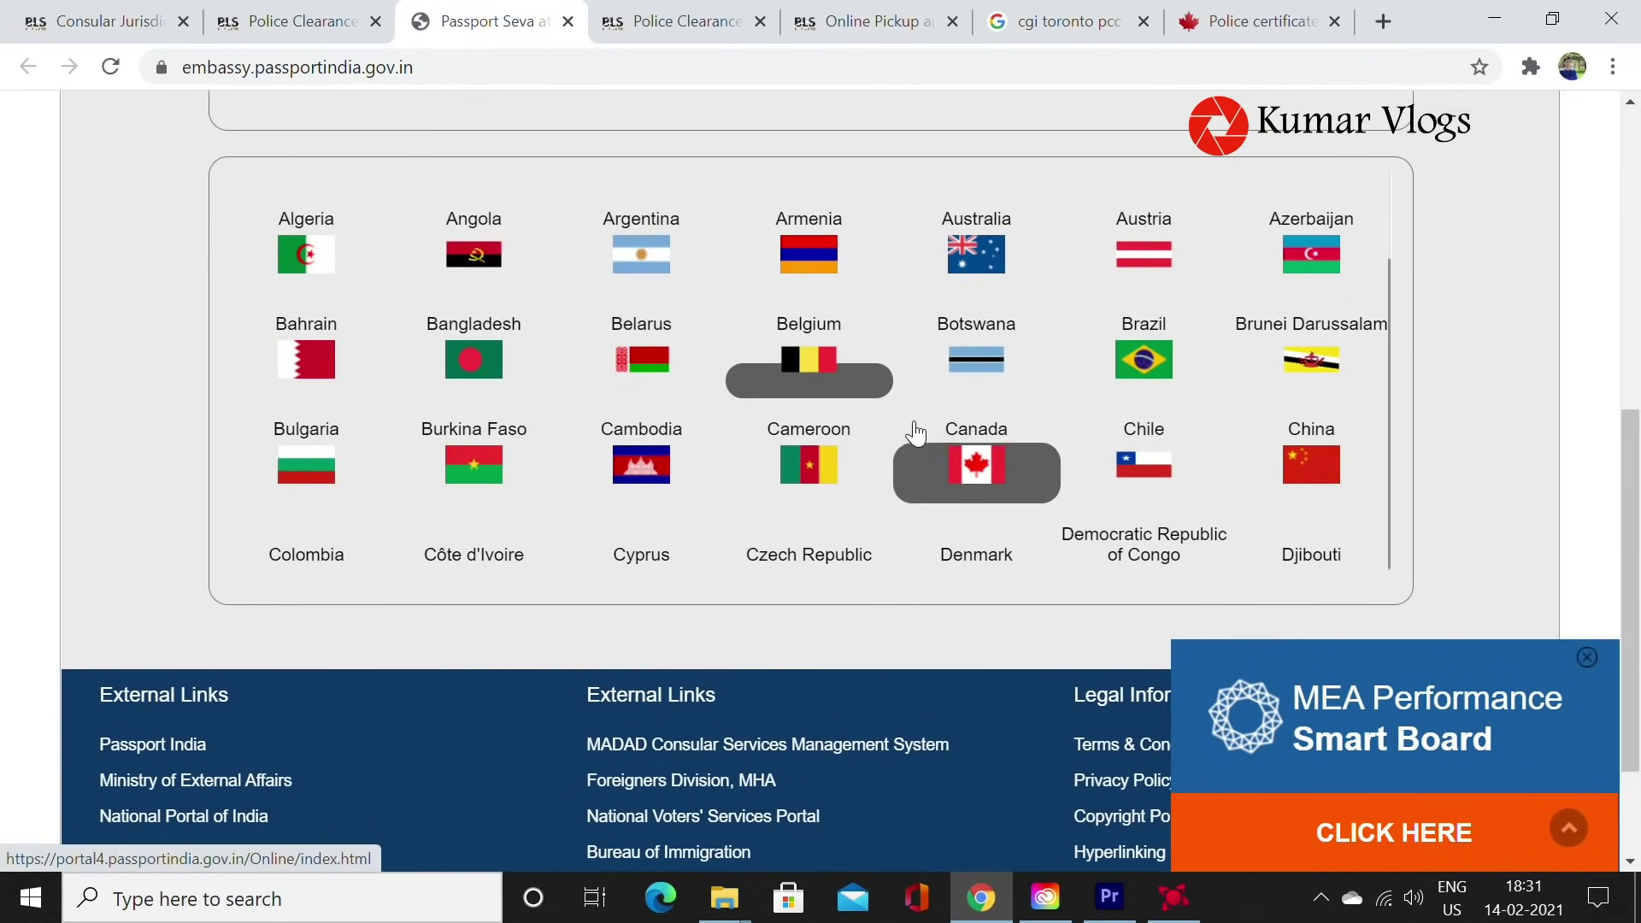
left_click(980, 465)
Open the new user registration form and choose Canada - Toronto as the embassy/consulate.
scroll(1058, 468, "down", 3)
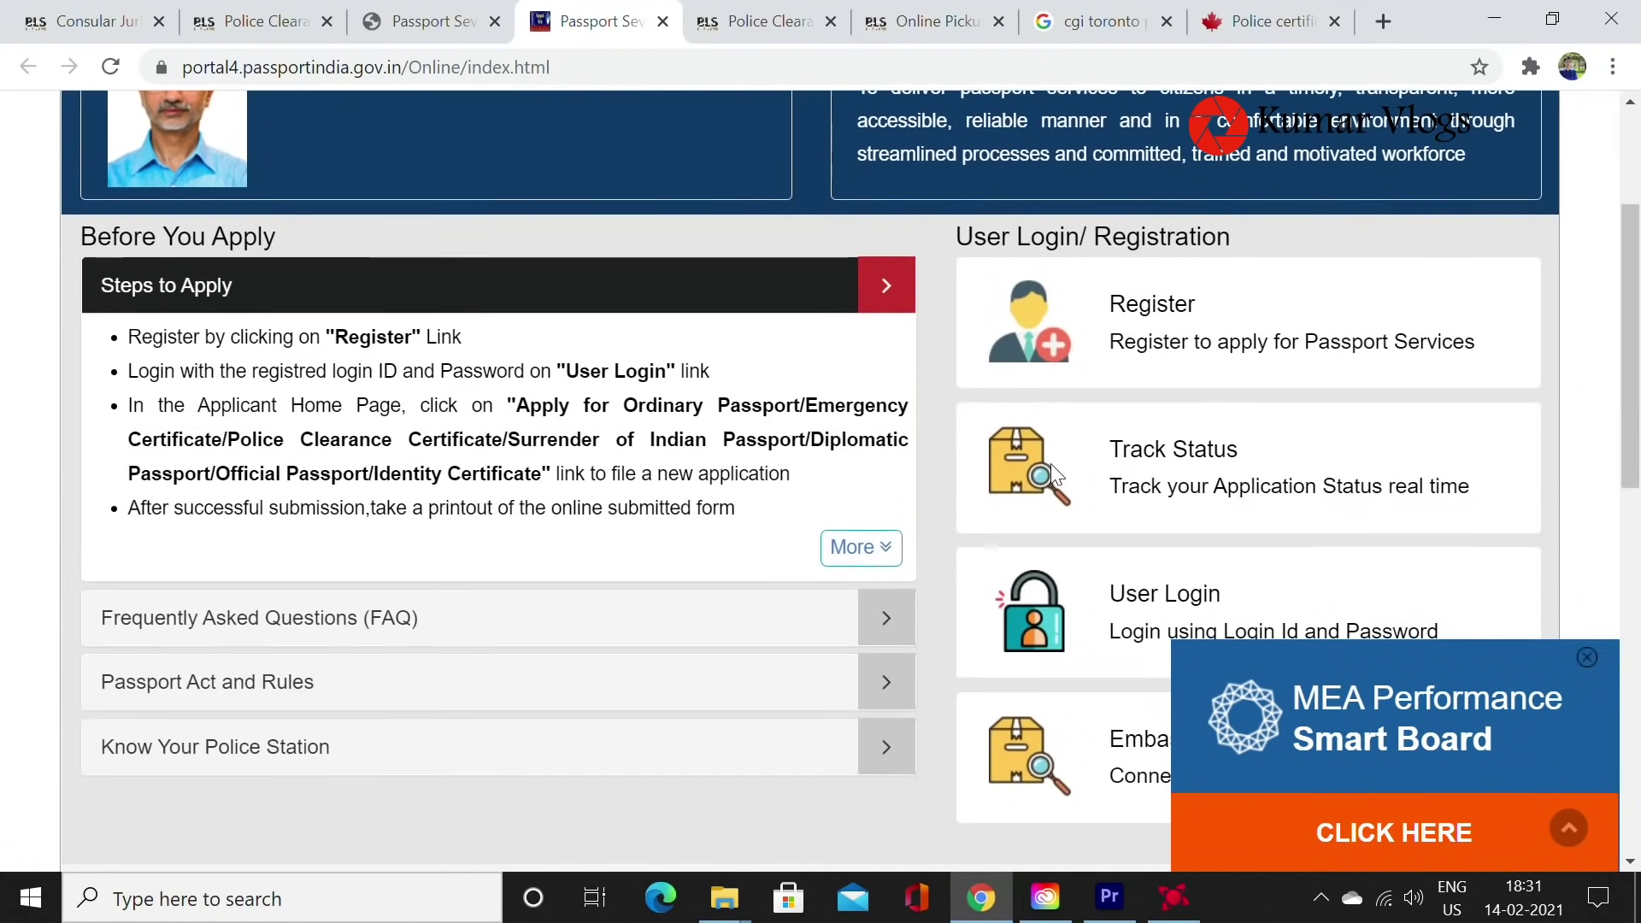
left_click(1143, 363)
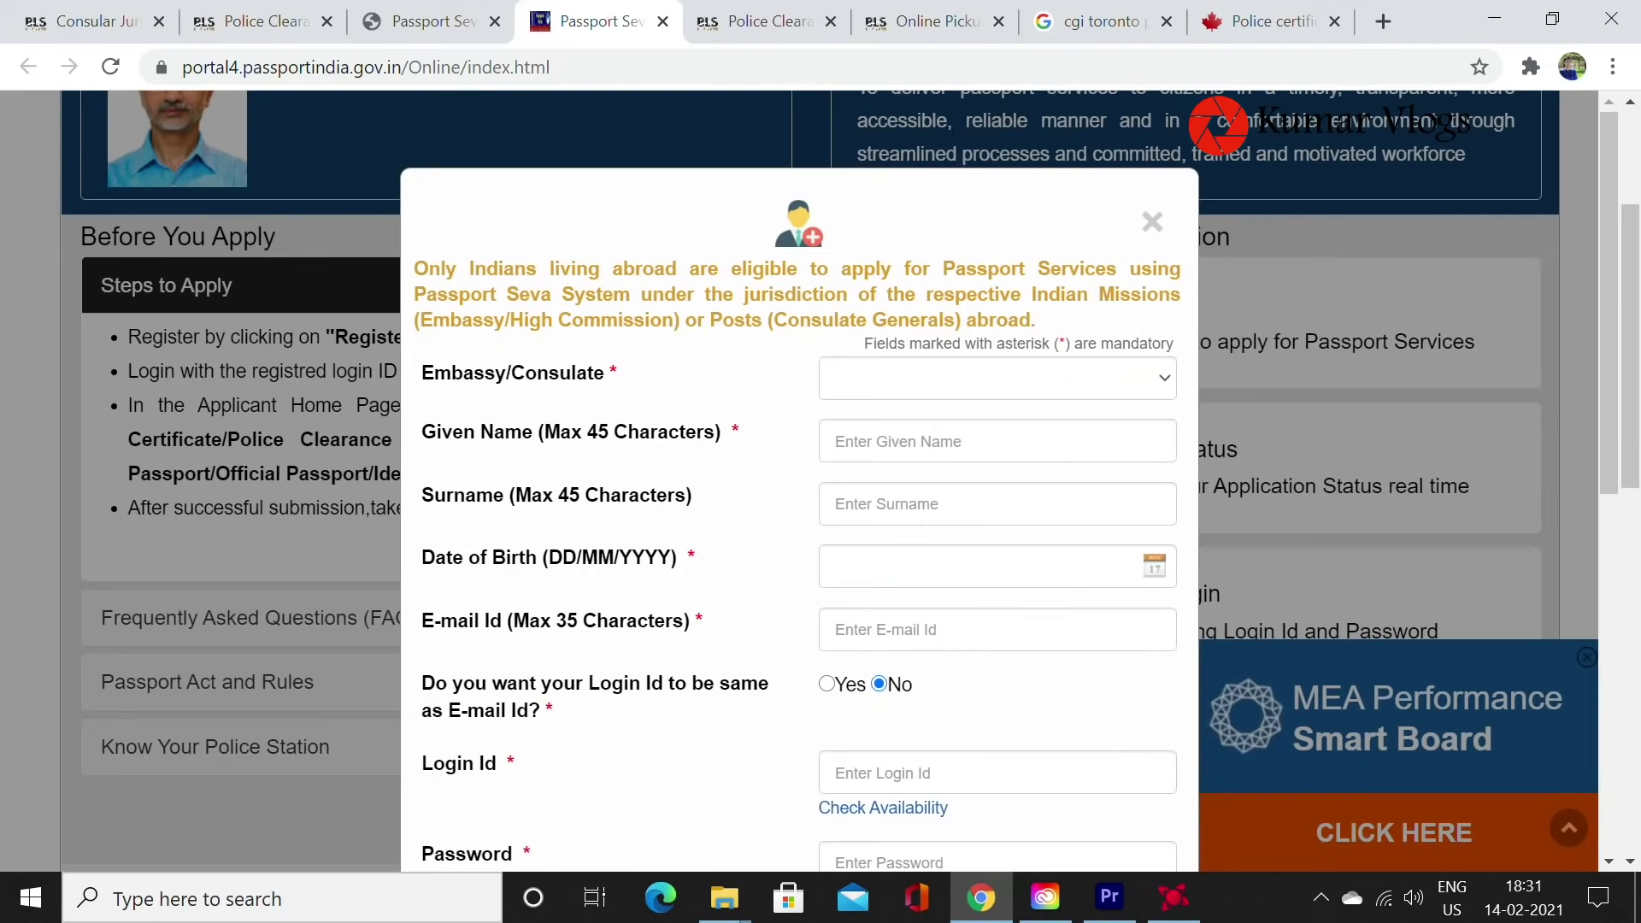
left_click(1068, 387)
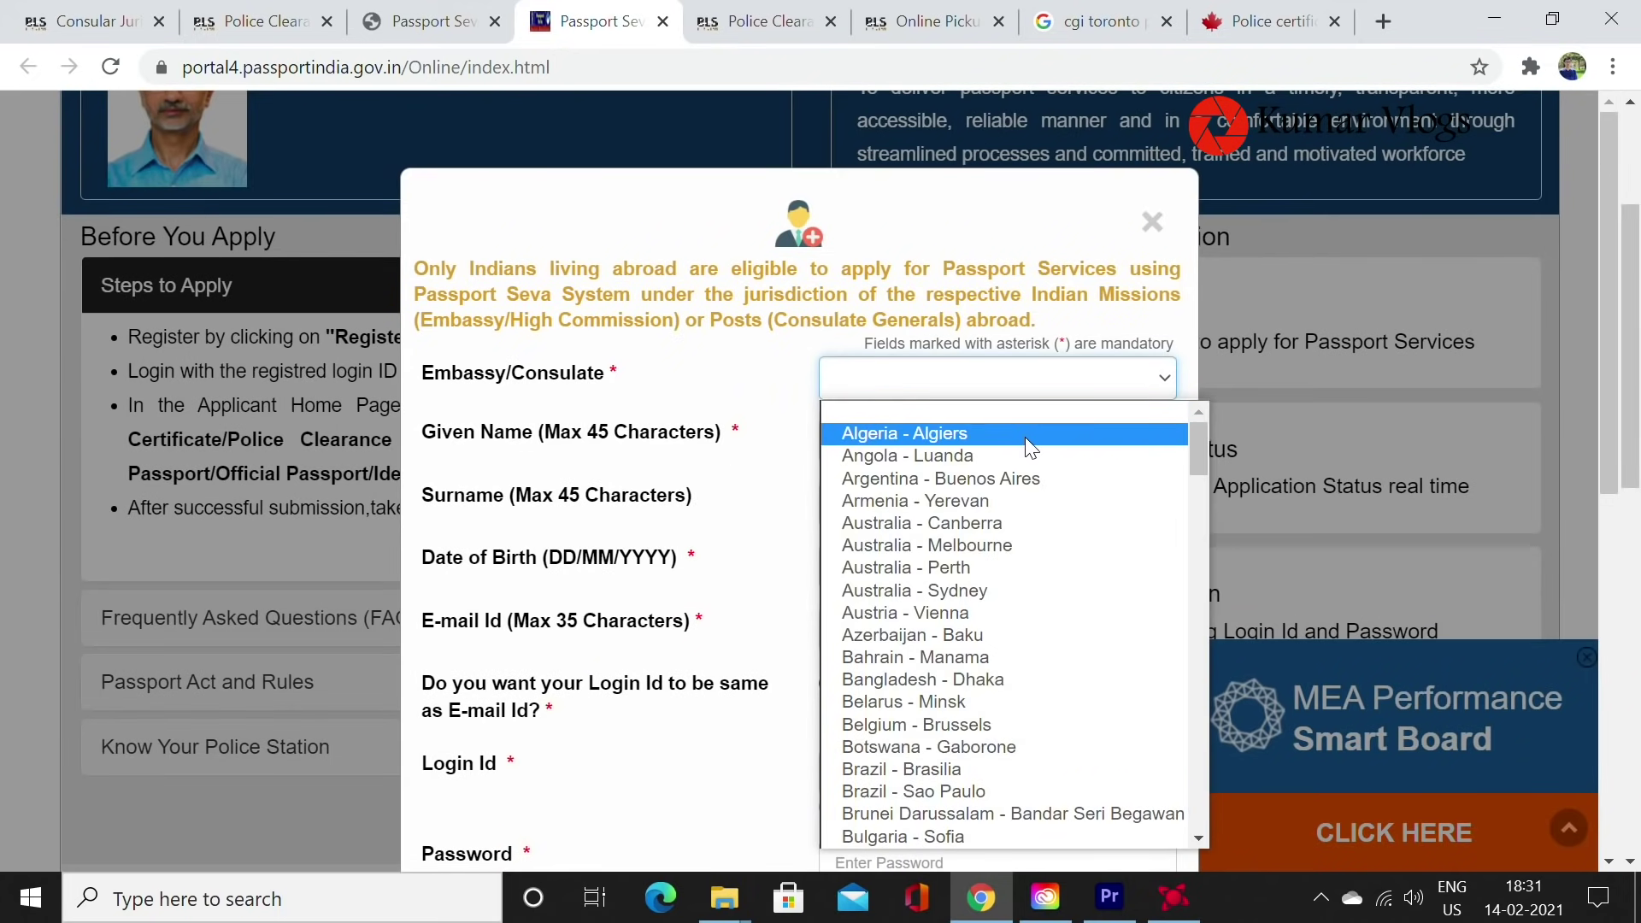
type("can")
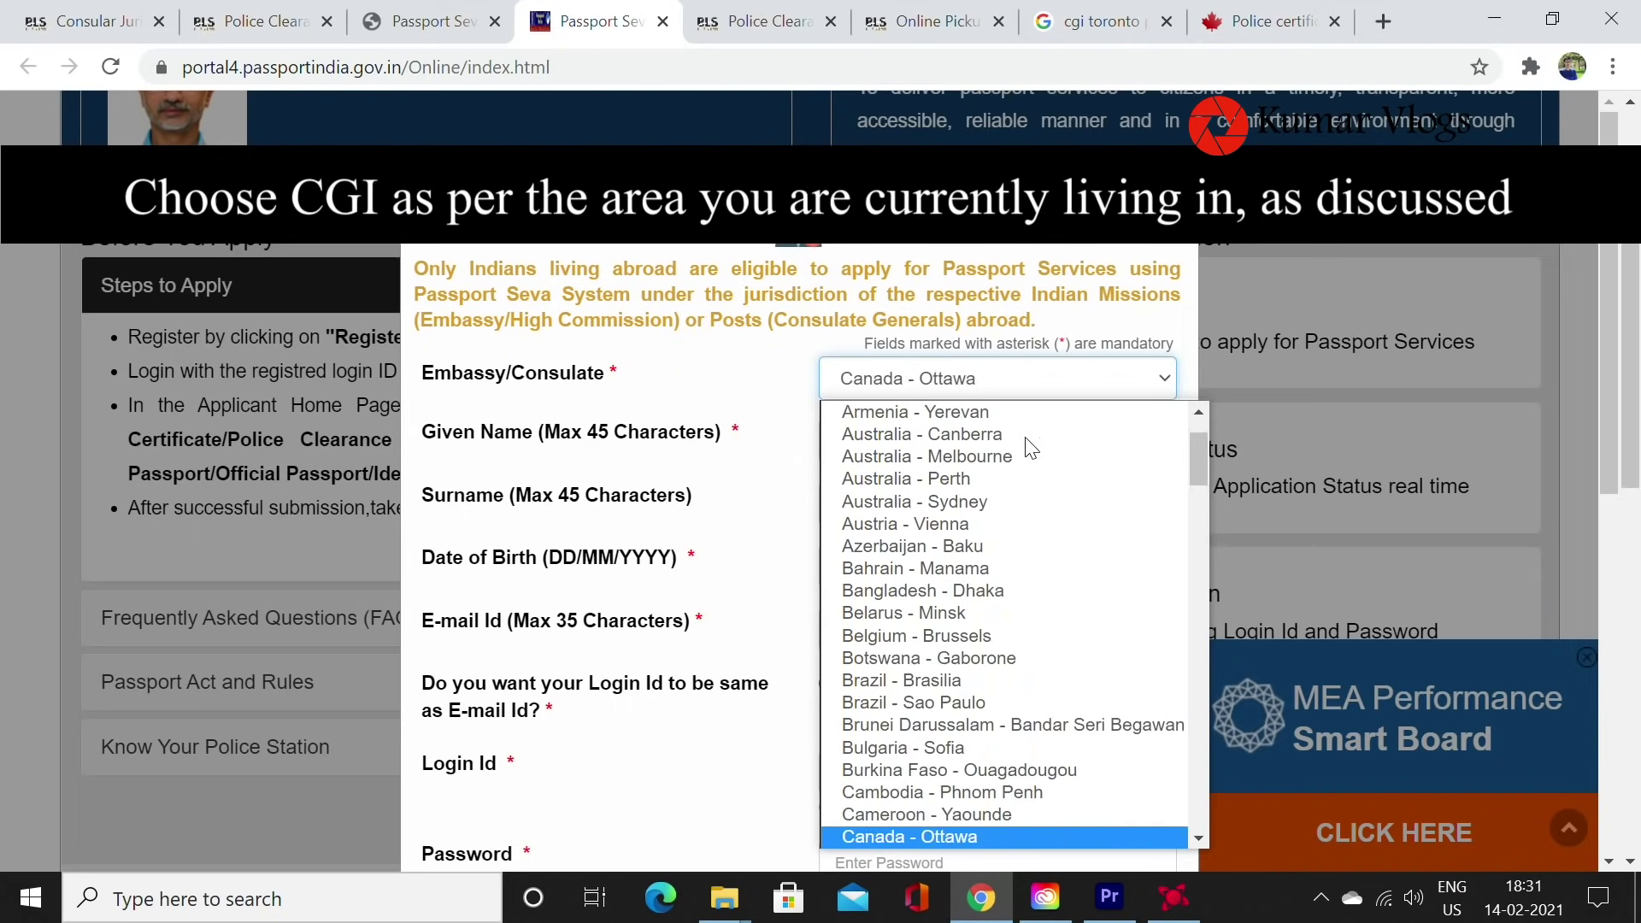
scroll(961, 544, "down", 6)
scroll(960, 504, "up", 3)
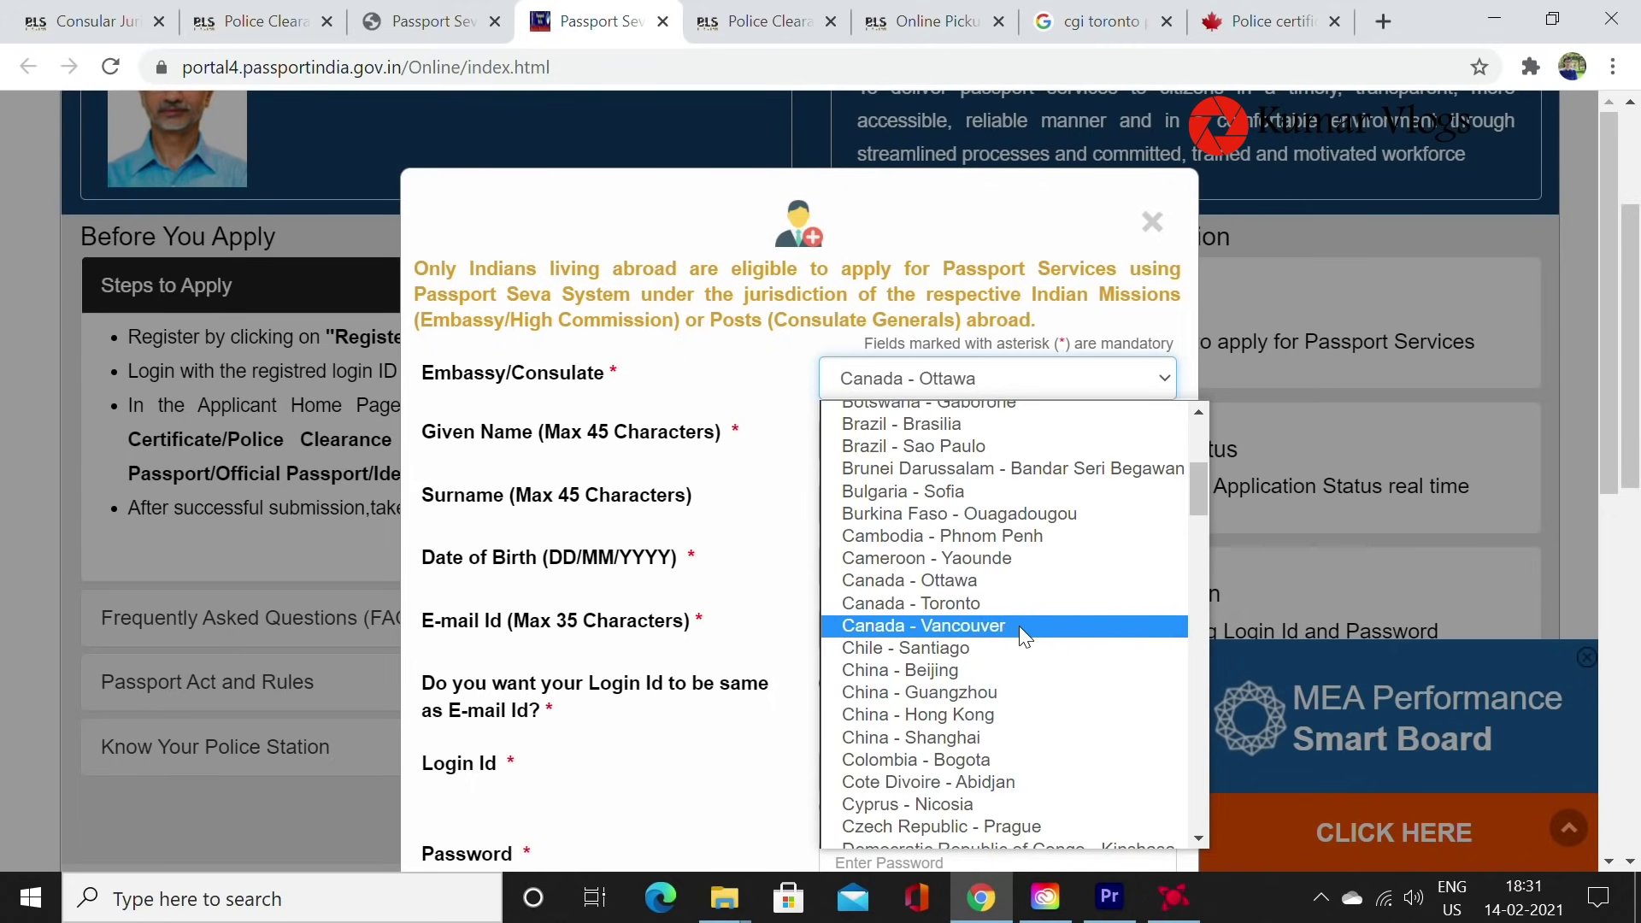
left_click(953, 610)
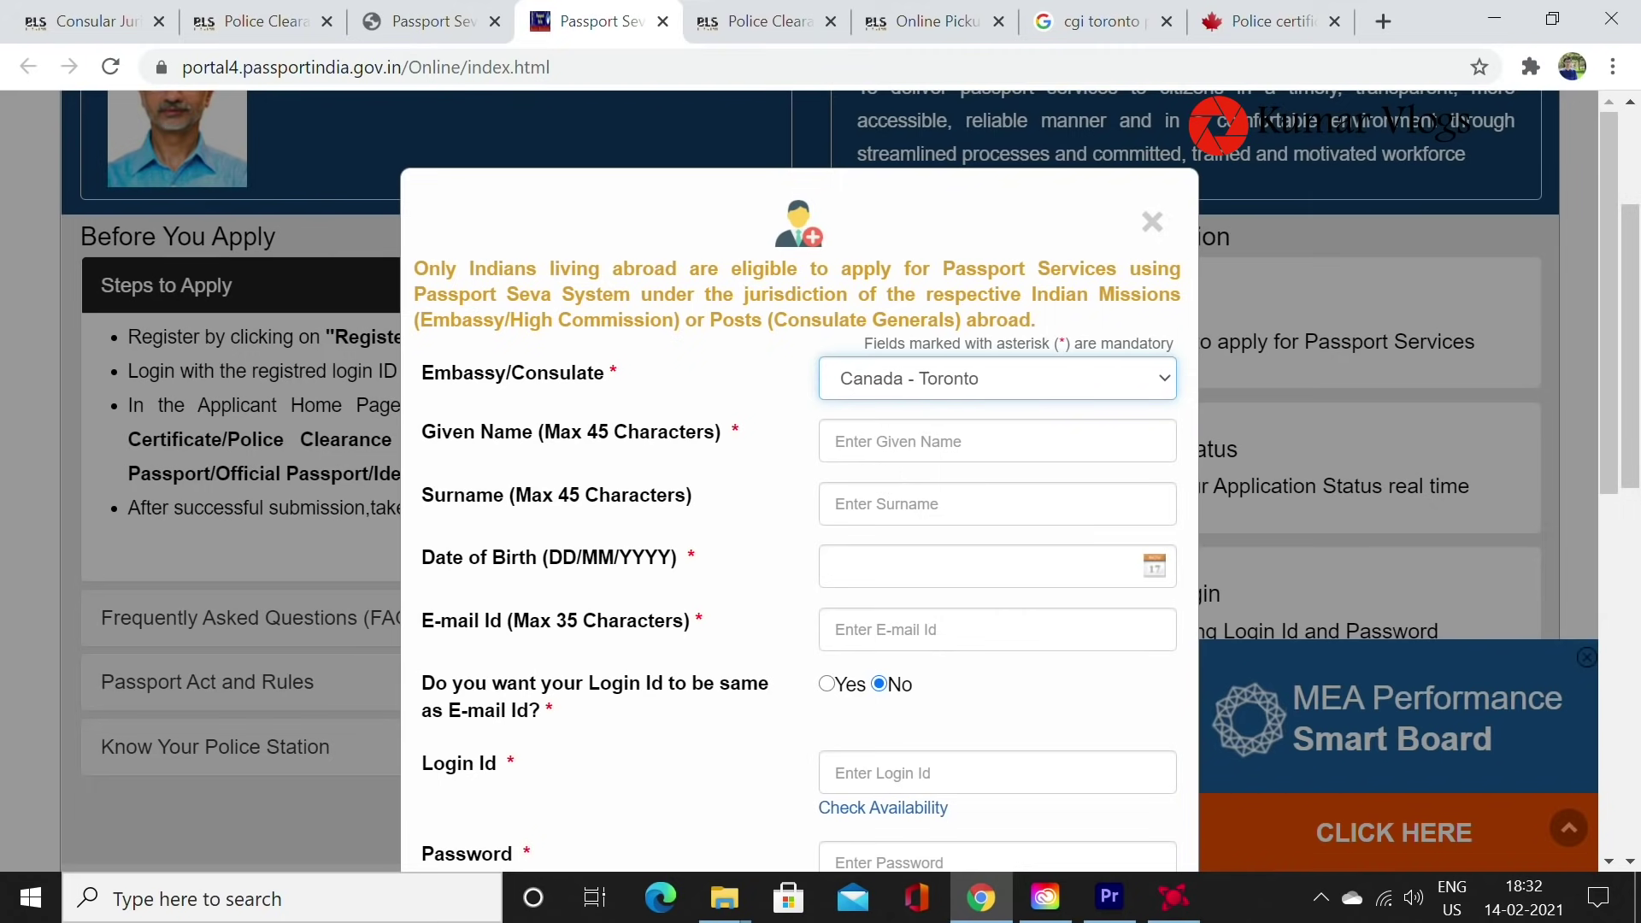
Choose Yes for making the login ID the same as the e-mail ID, review the remaining fields and close the registration form.
scroll(812, 526, "down", 2)
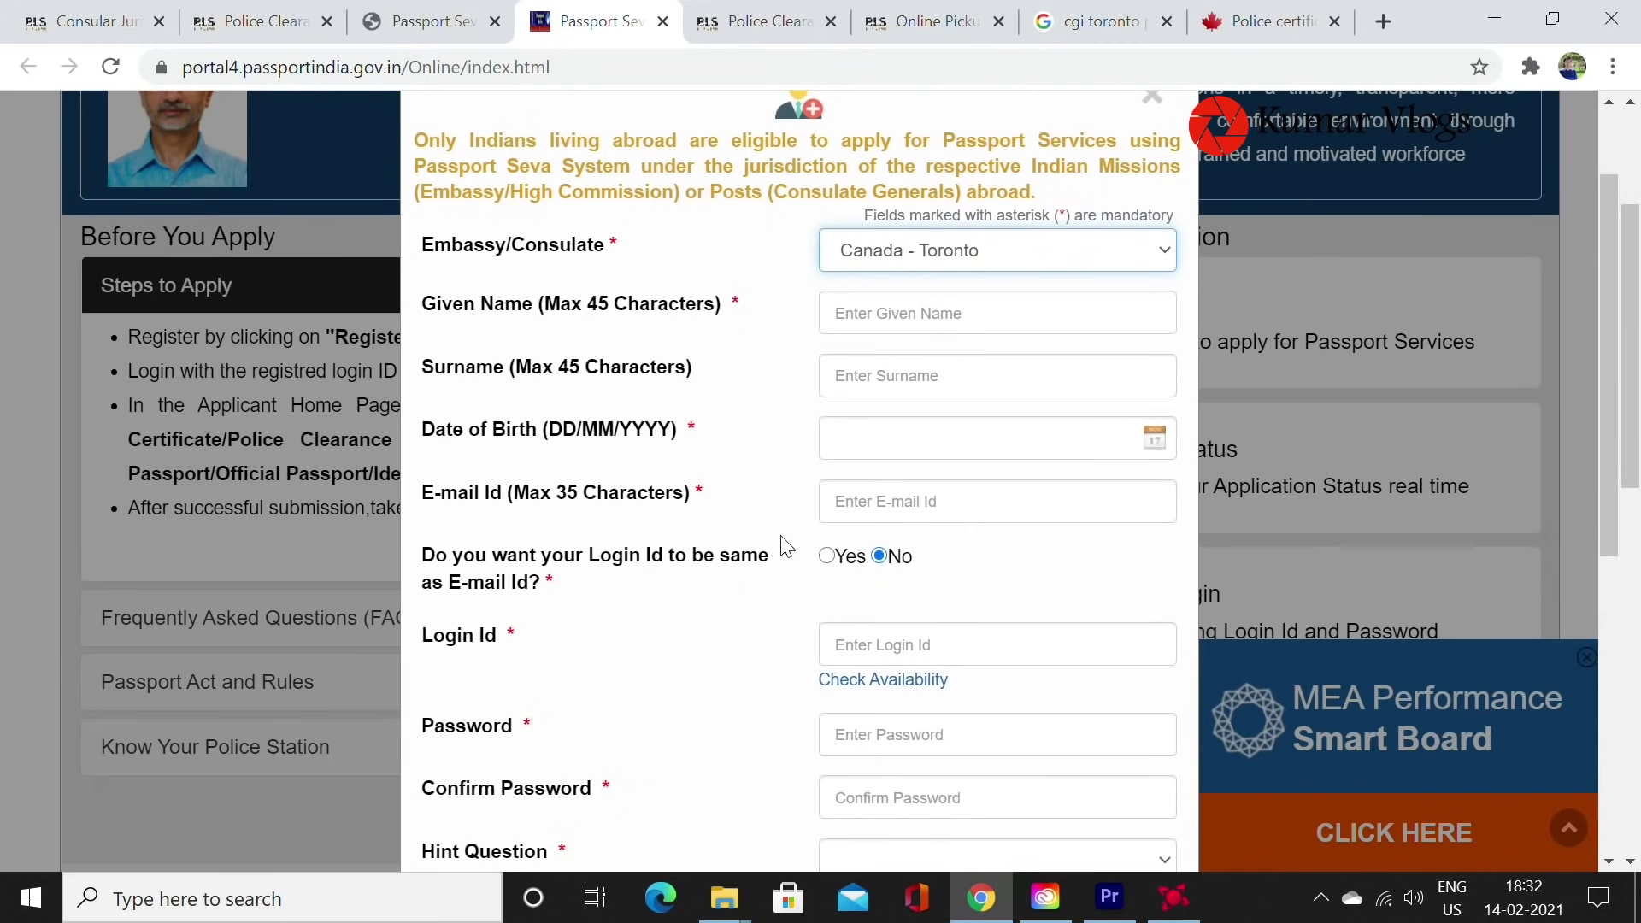
scroll(812, 525, "down", 2)
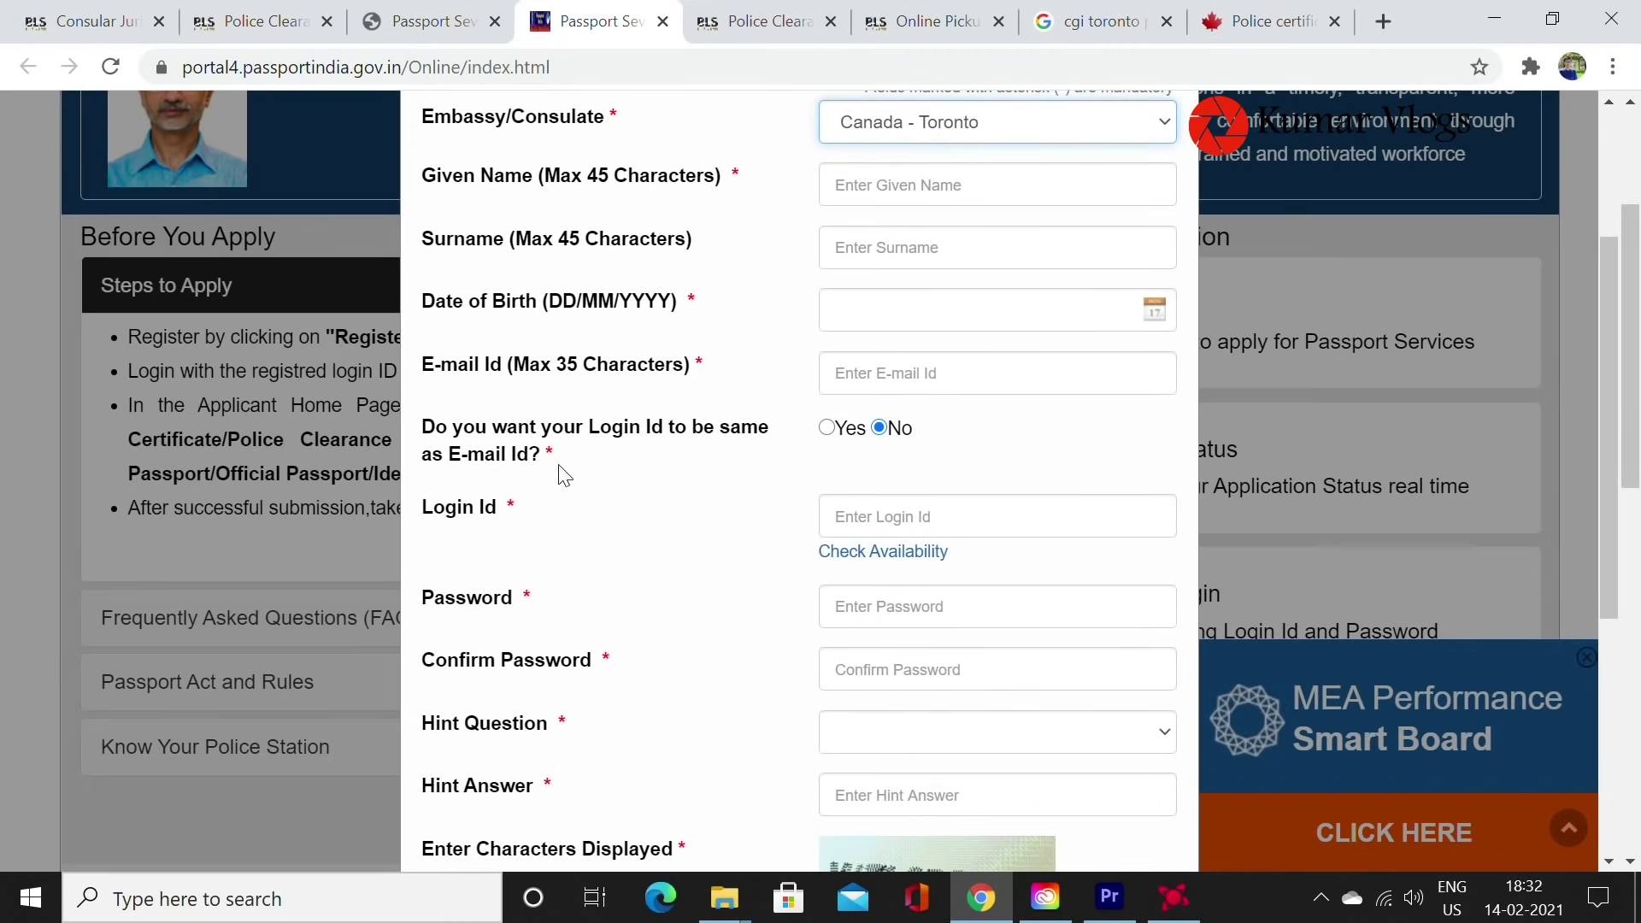
left_click_drag(560, 468, 422, 432)
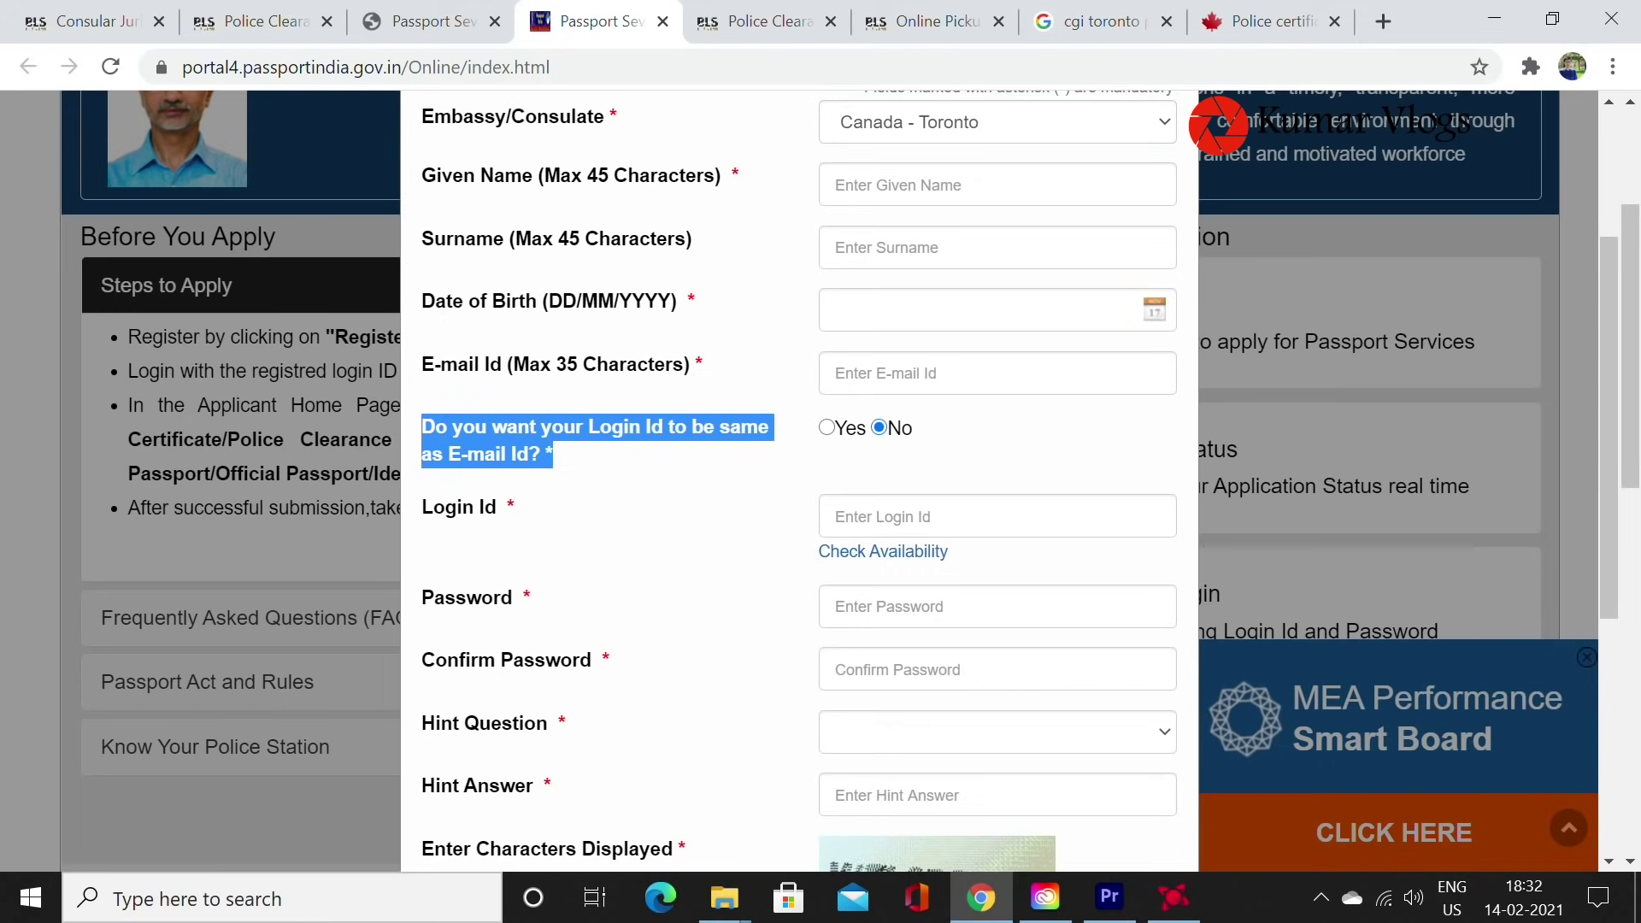
left_click(827, 427)
scroll(721, 542, "down", 5)
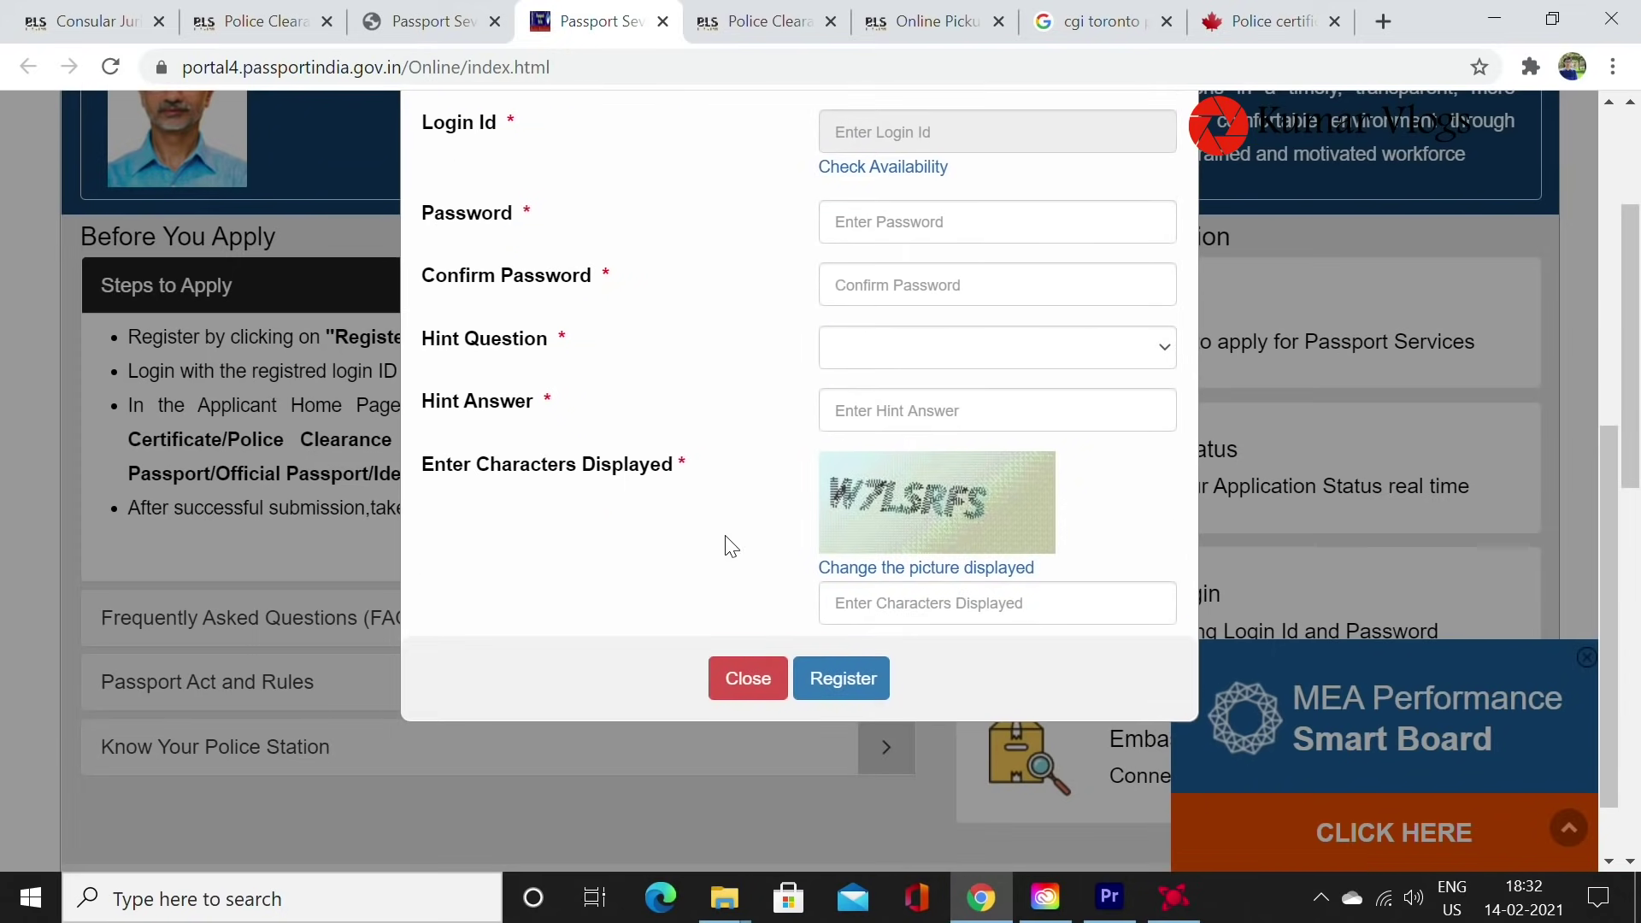
left_click(769, 680)
Log in to the passport portal as a registered user and start an application for a Police Clearance Certificate.
scroll(1098, 525, "down", 3)
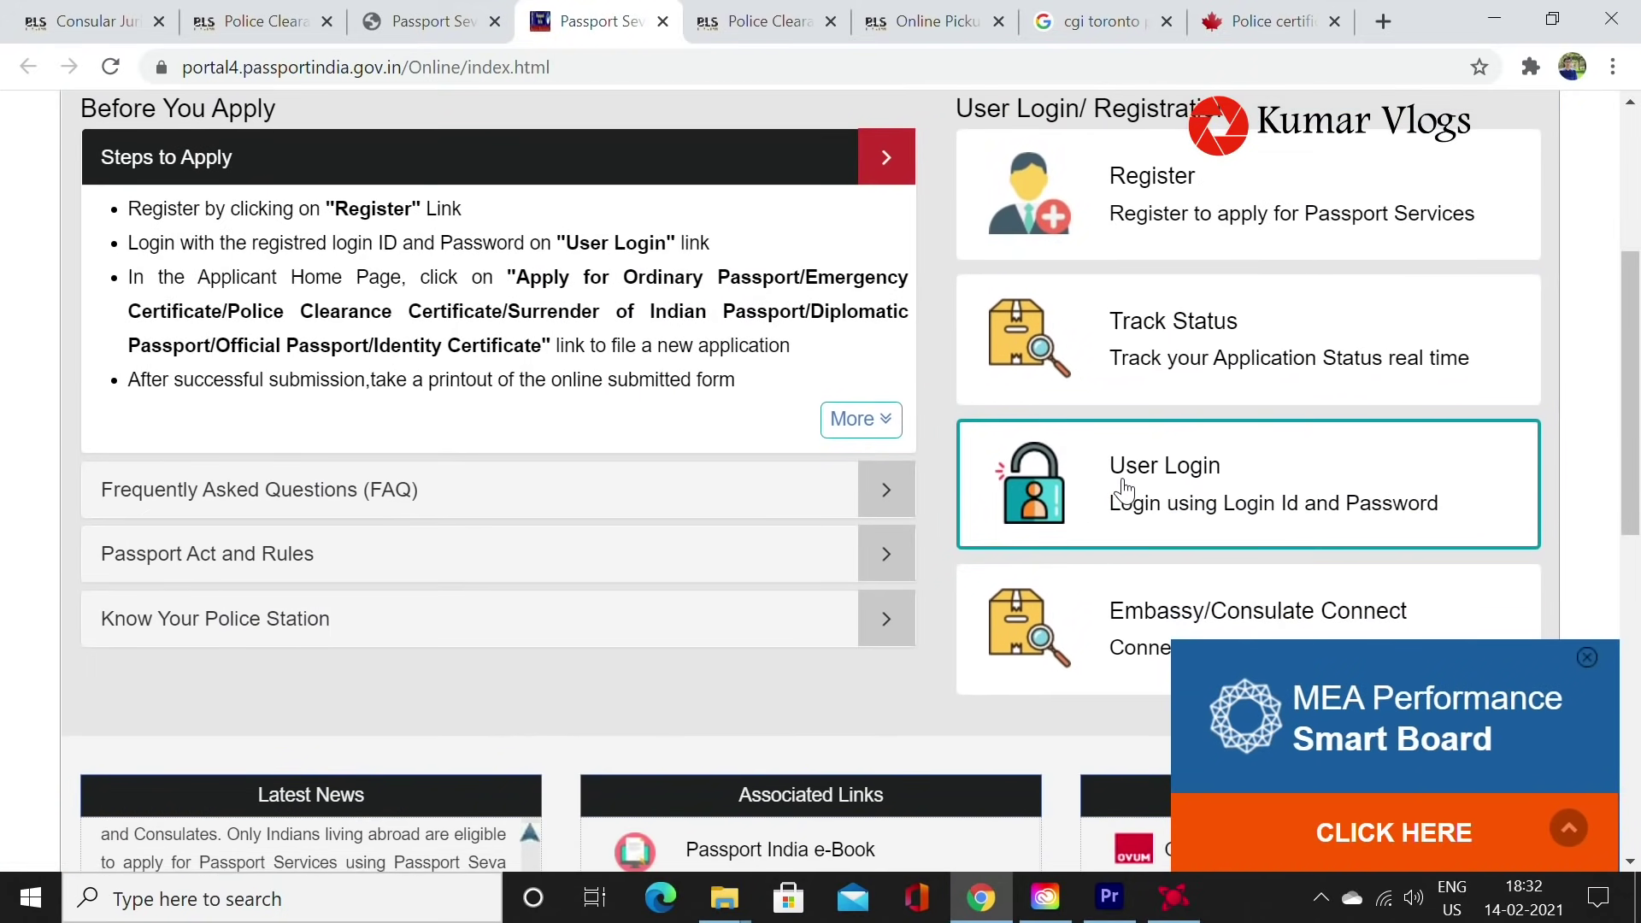
left_click(1124, 488)
left_click(773, 718)
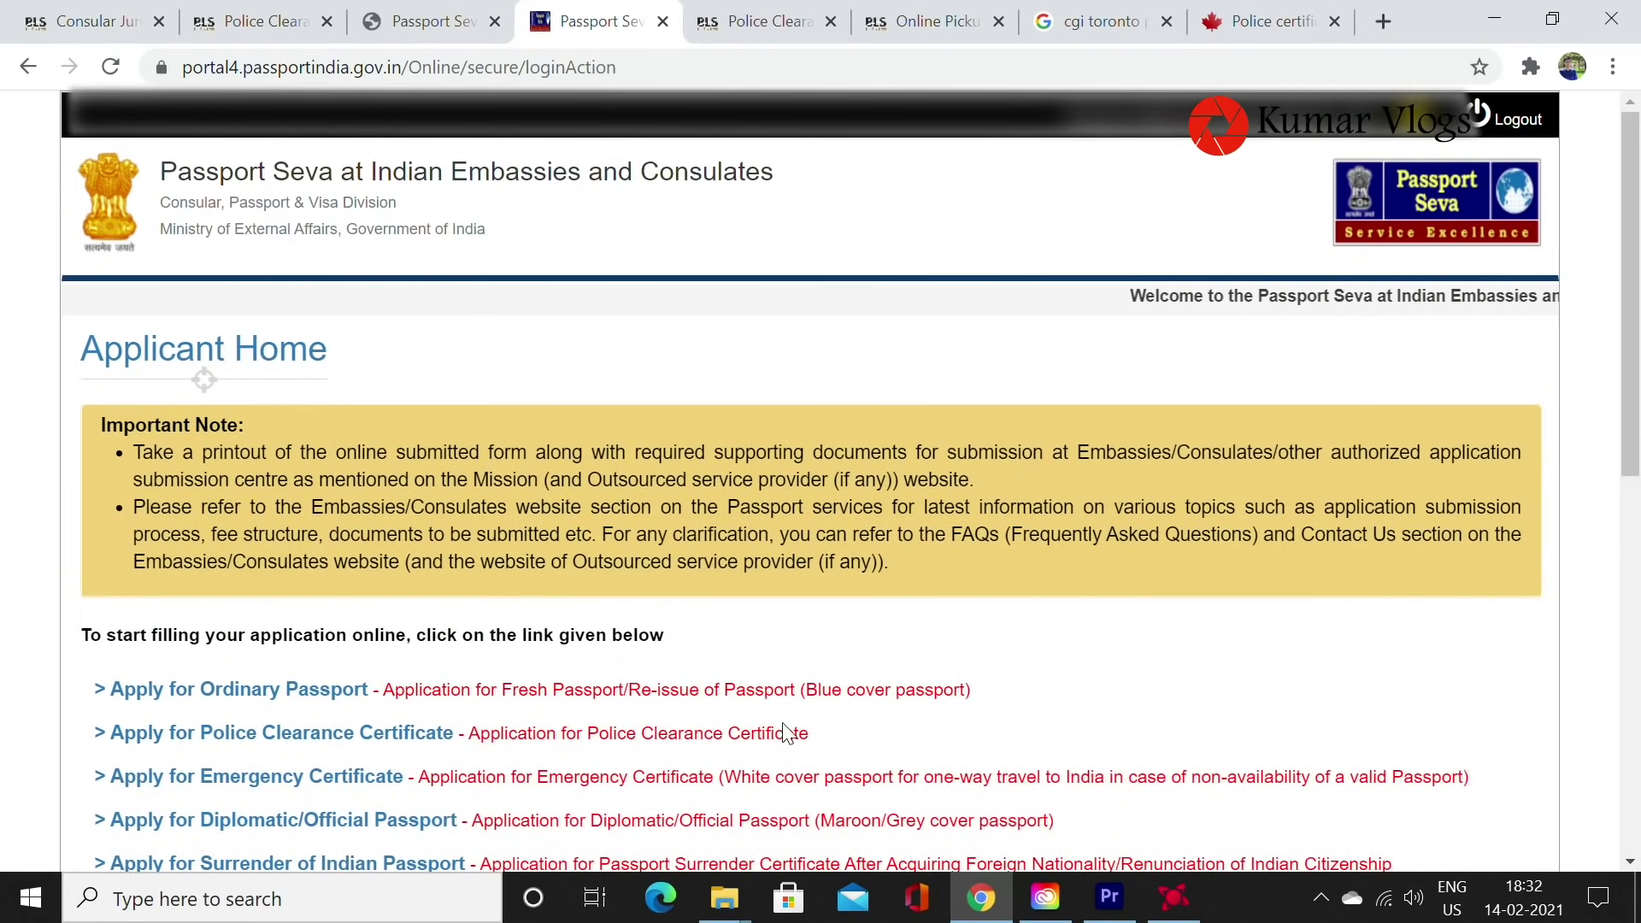
left_click_drag(807, 733, 96, 732)
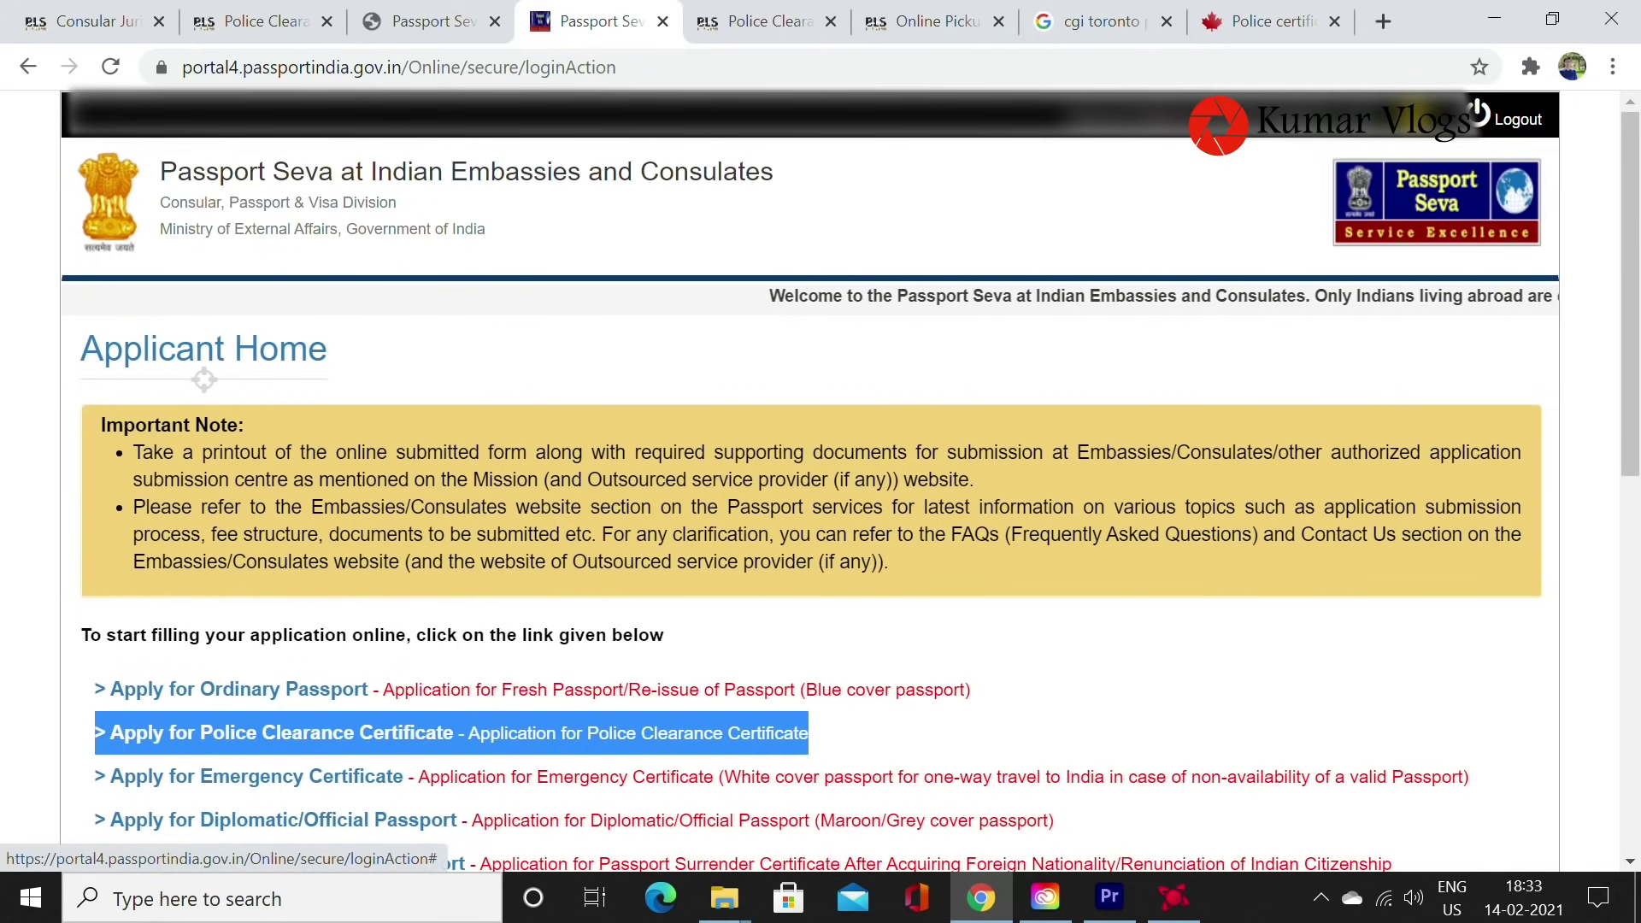
left_click(370, 733)
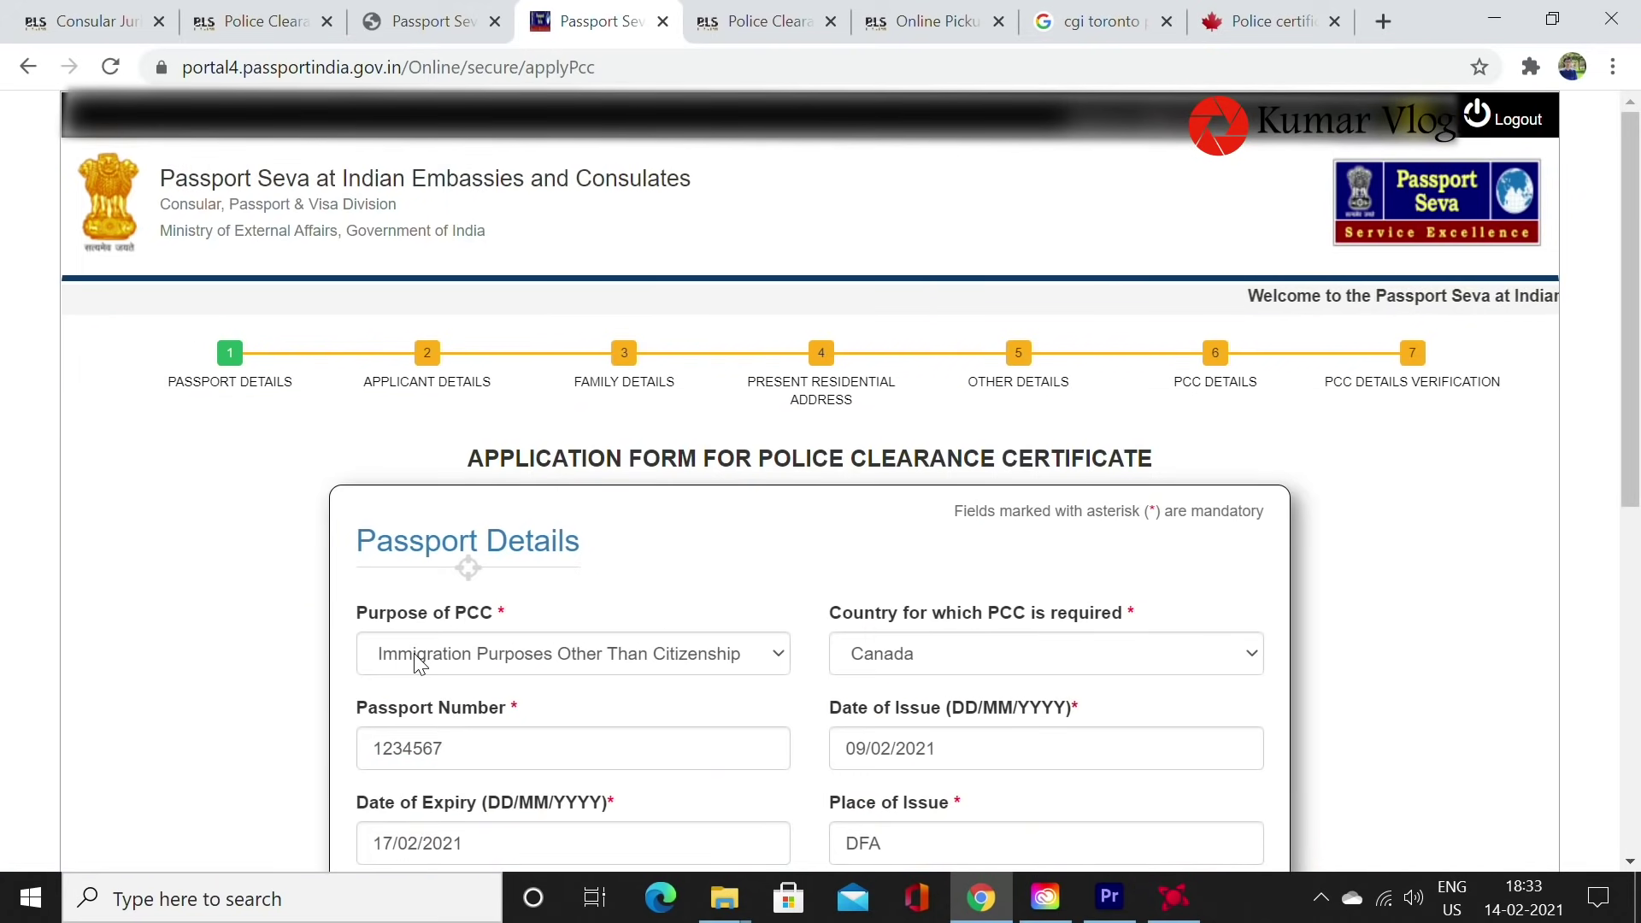
Choose Immigration Purposes Other Than Citizenship as the PCC purpose, review the passport details and continue to the applicant details.
left_click(416, 662)
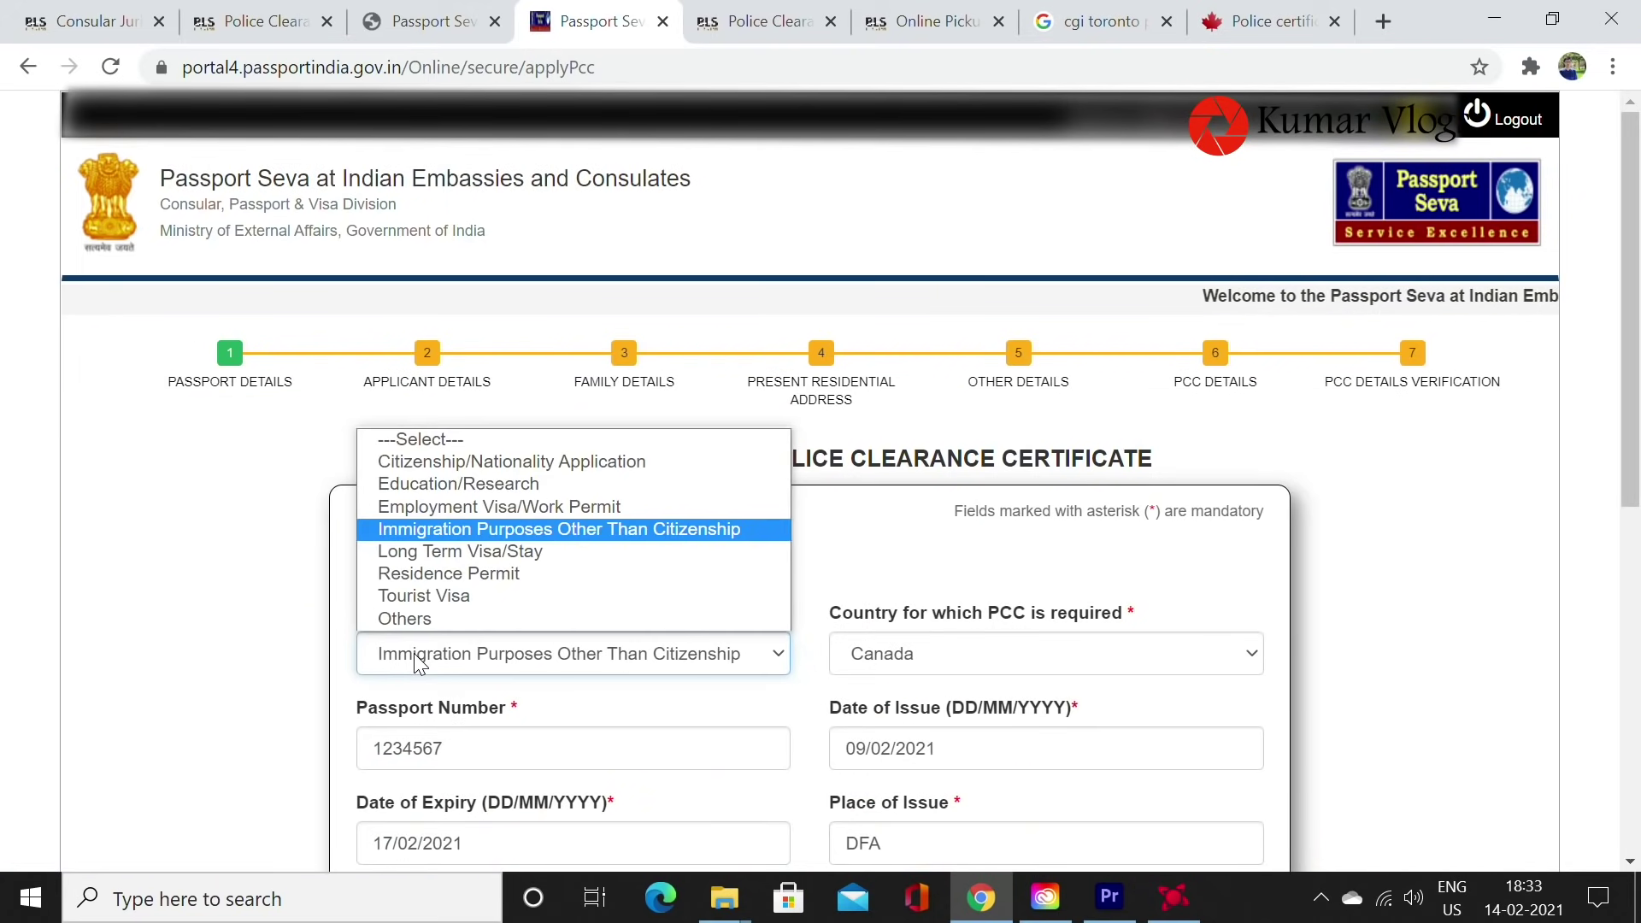
left_click(425, 530)
scroll(467, 311, "down", 3)
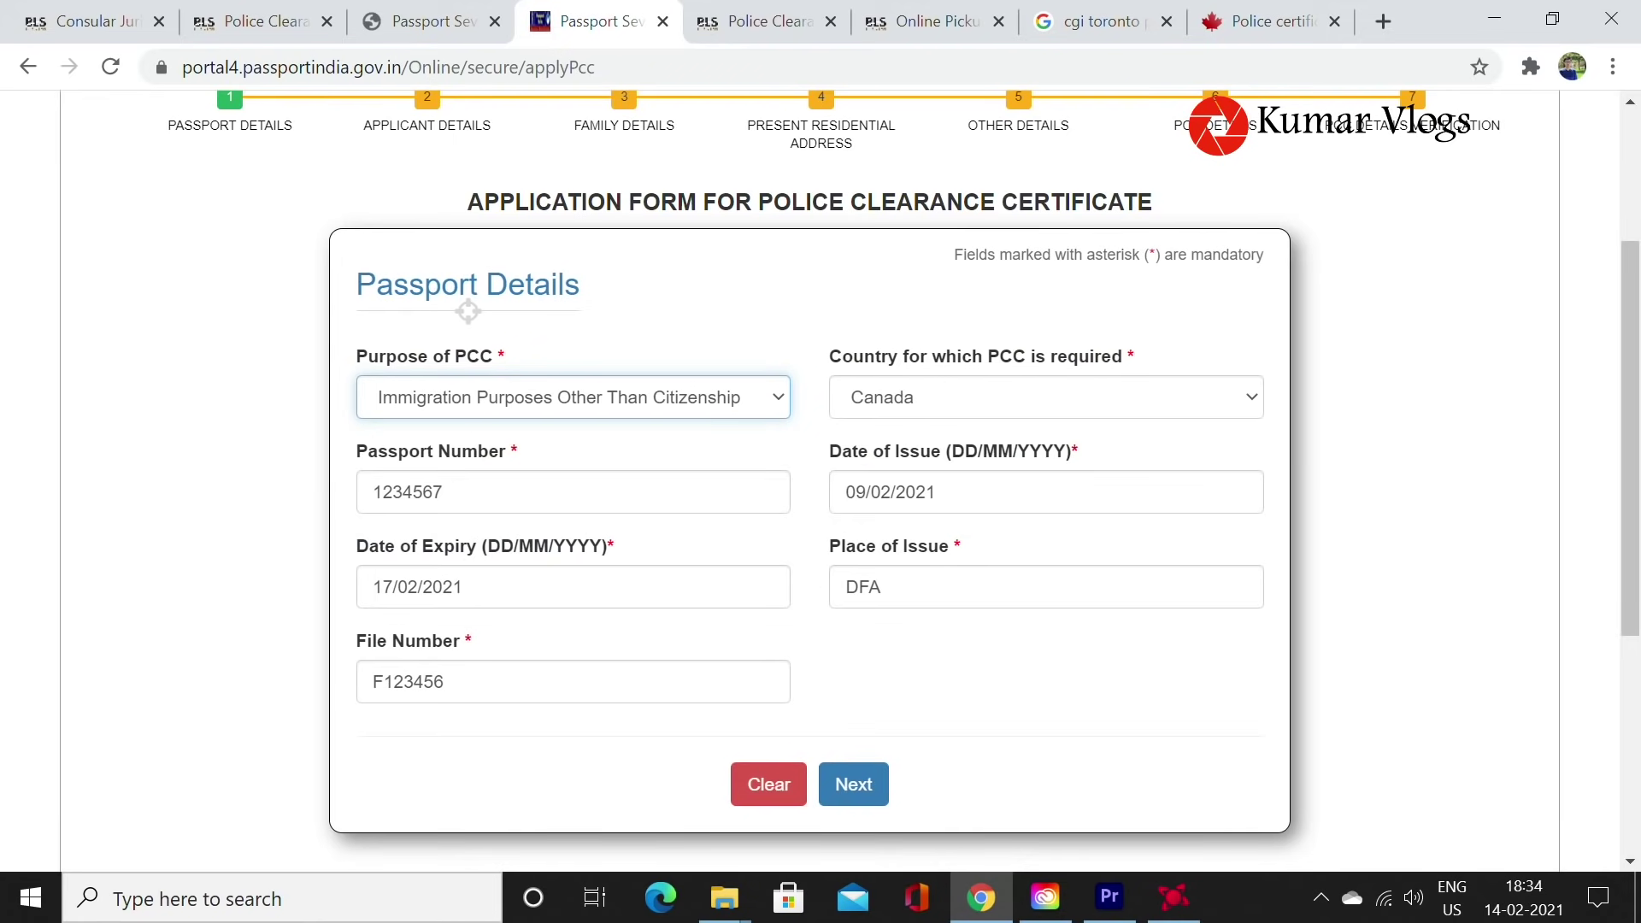
left_click_drag(491, 651, 358, 651)
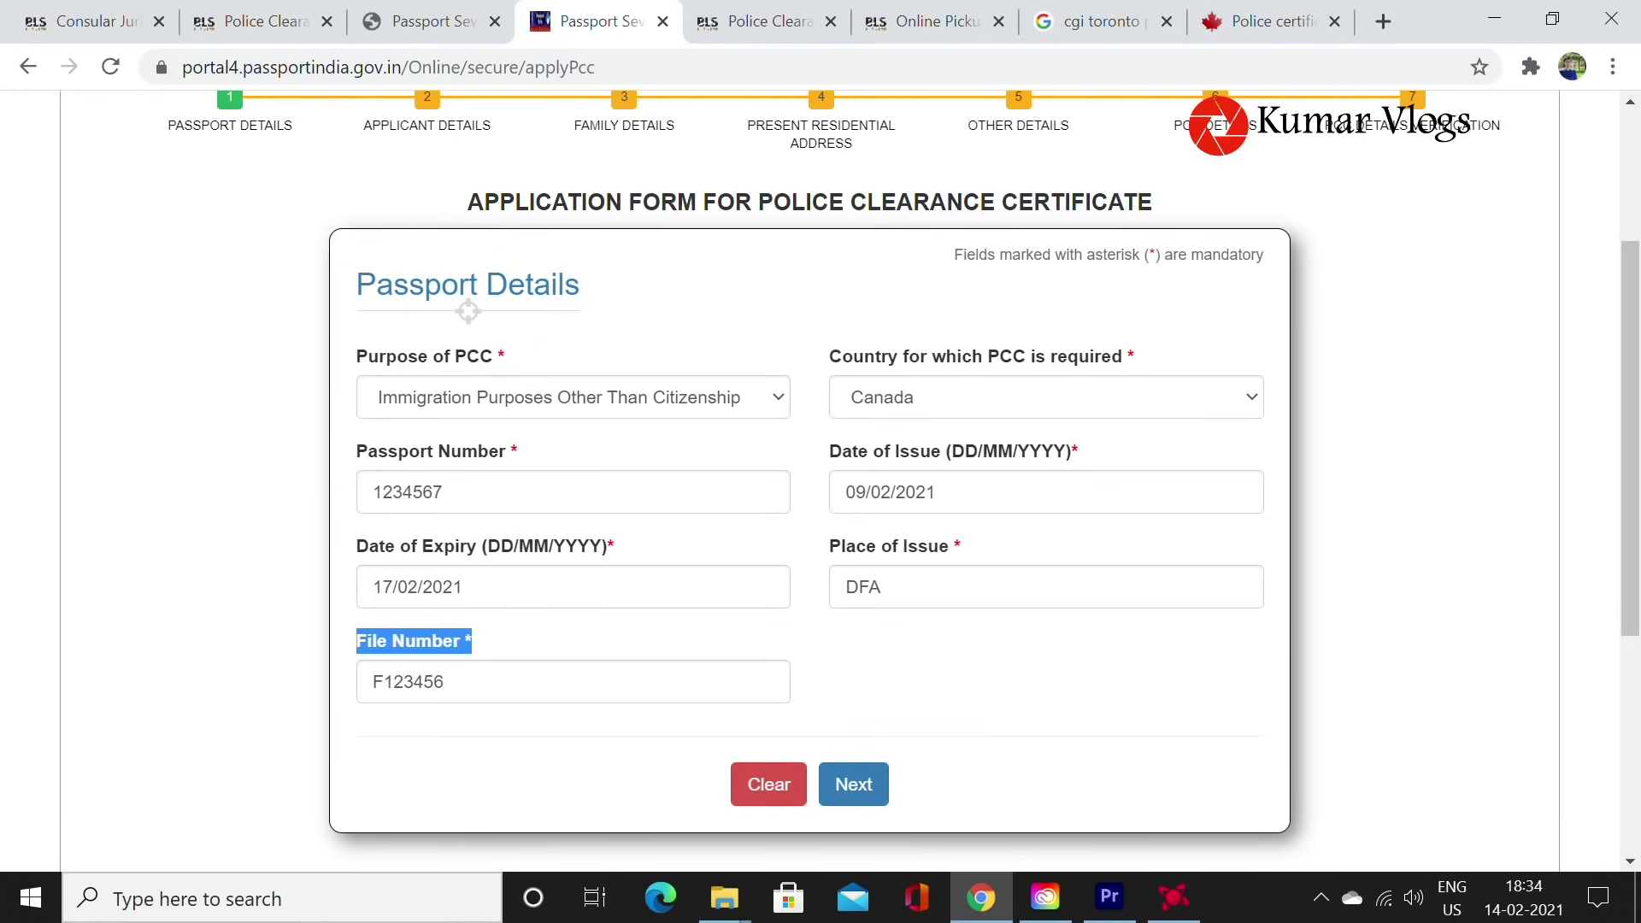
left_click(876, 782)
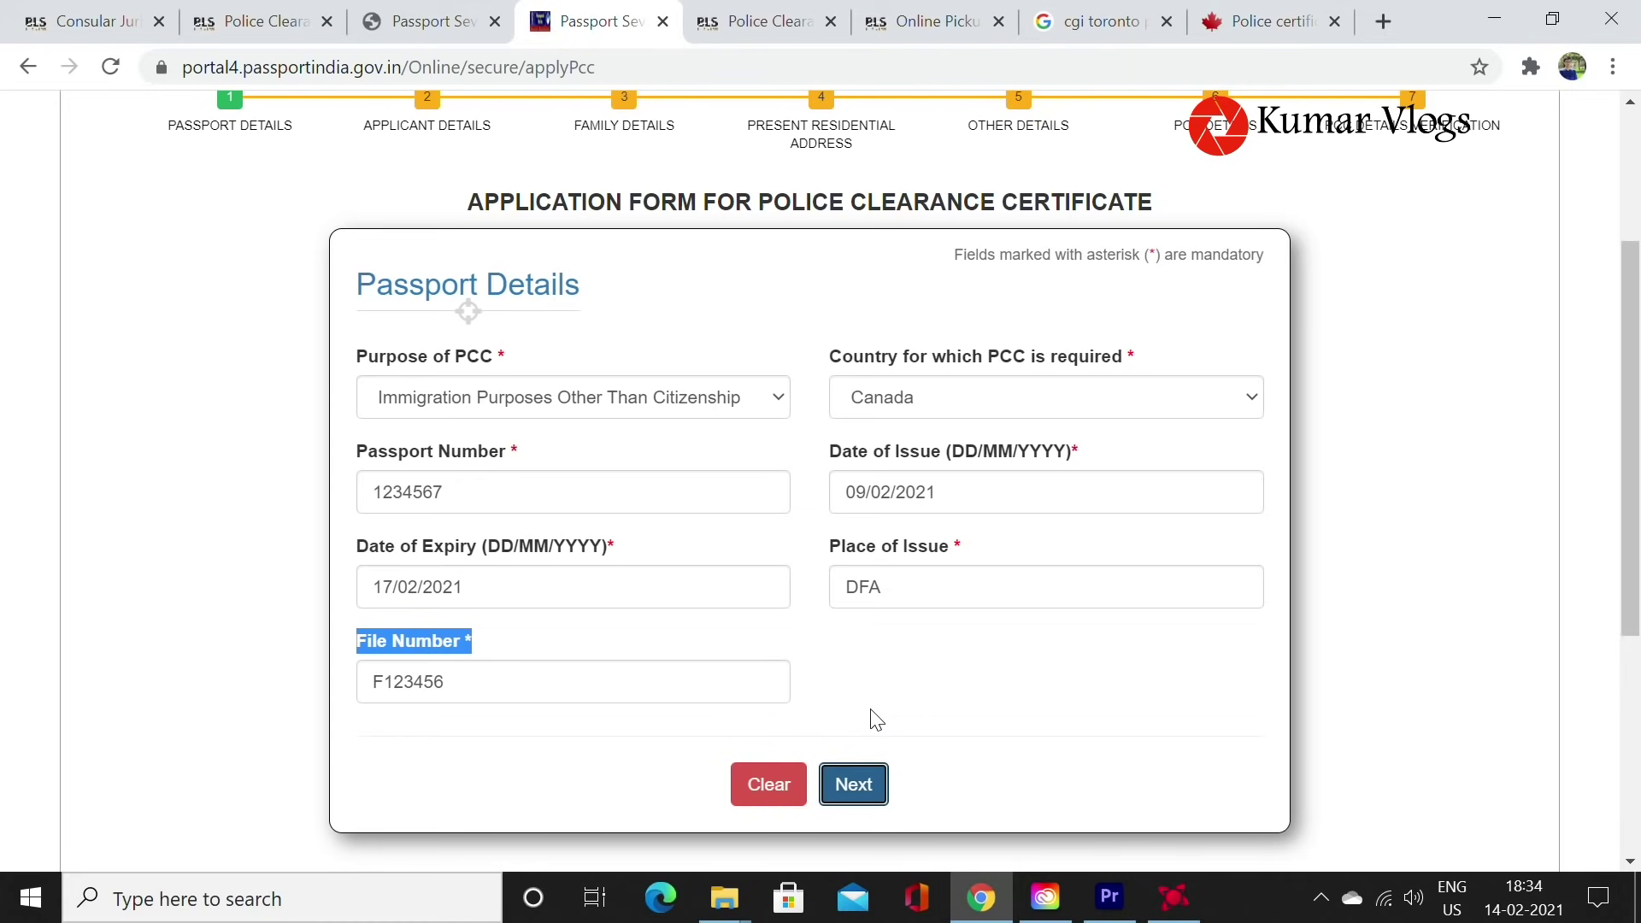
scroll(729, 696, "down", 2)
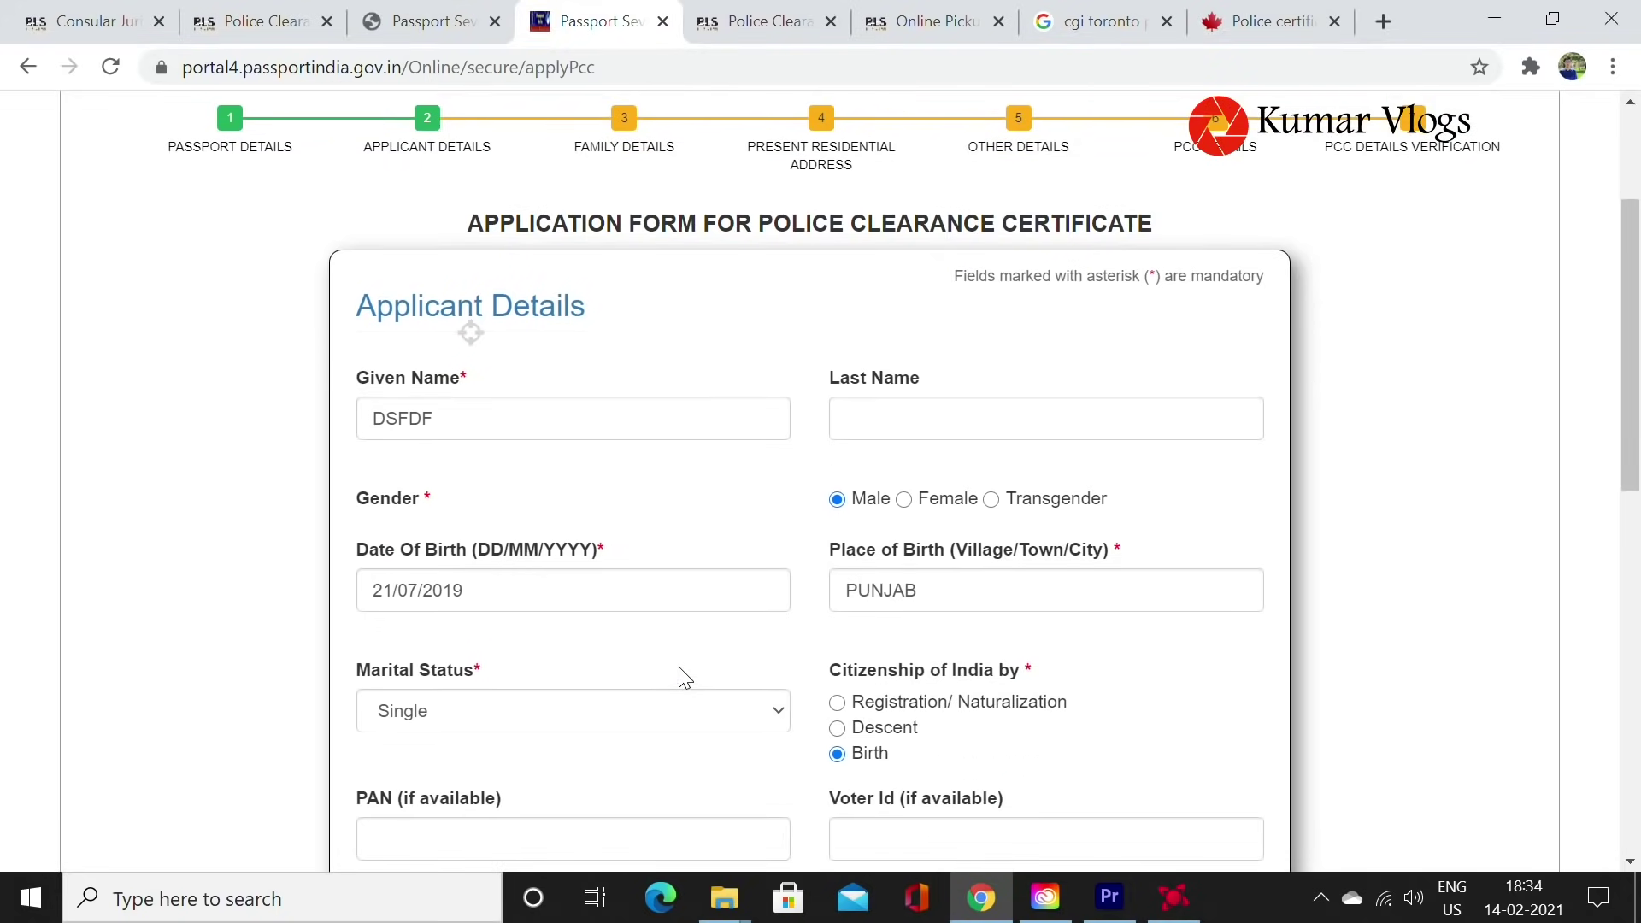
Review the applicant details, including marital status, citizenship, employment, education and Aadhaar consent fields, and continue to the family details.
scroll(663, 658, "down", 2)
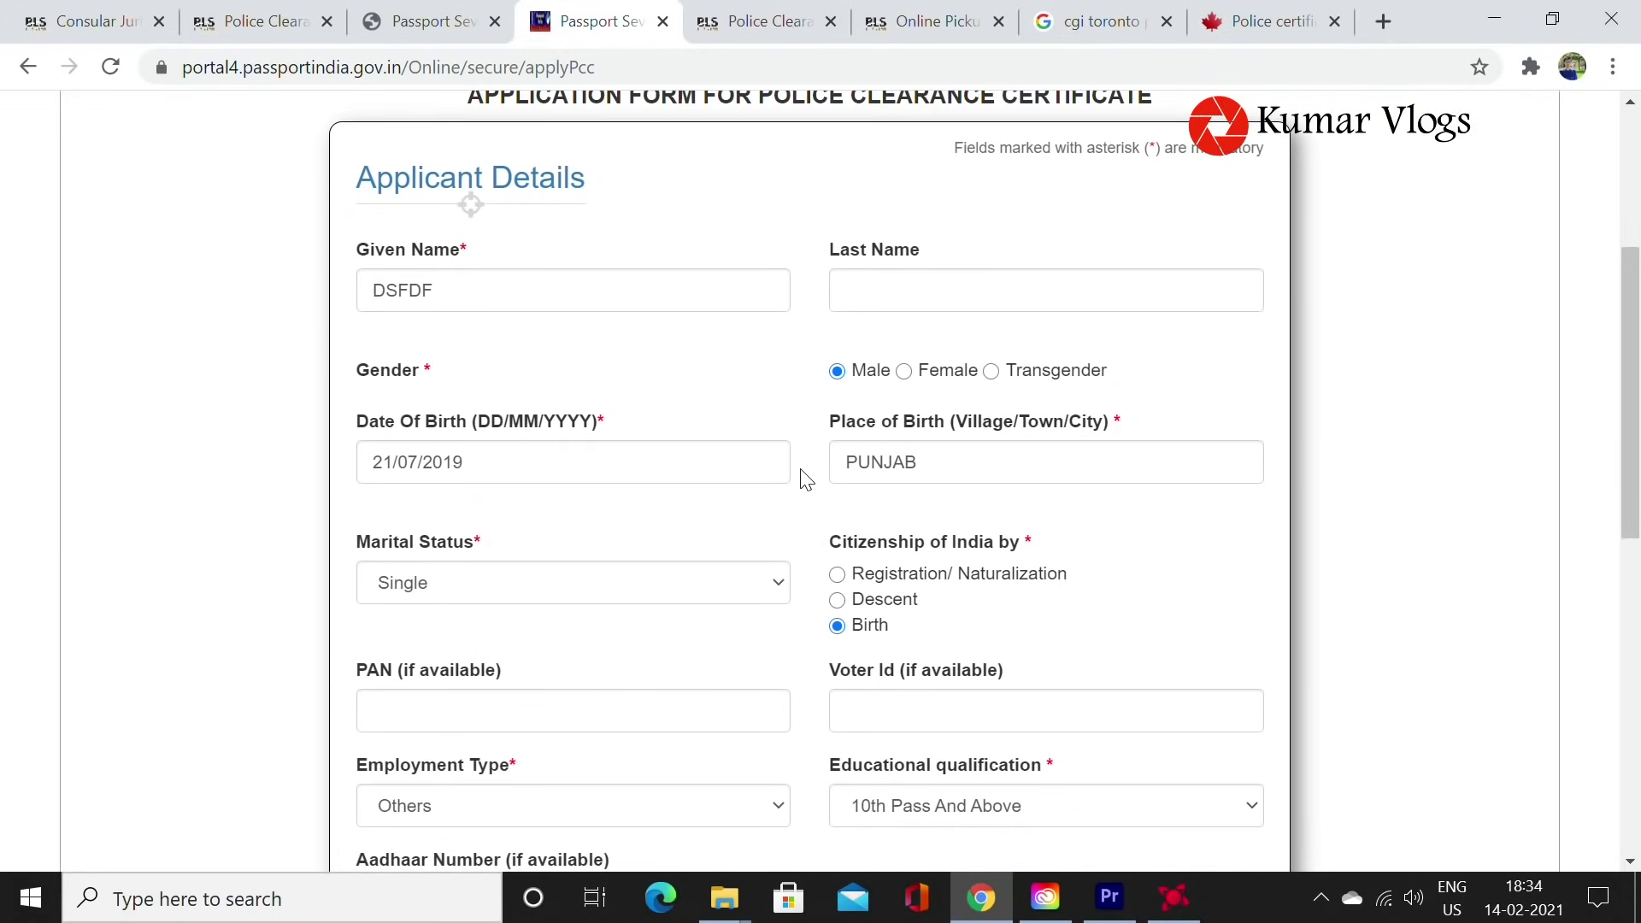
scroll(834, 611, "down", 2)
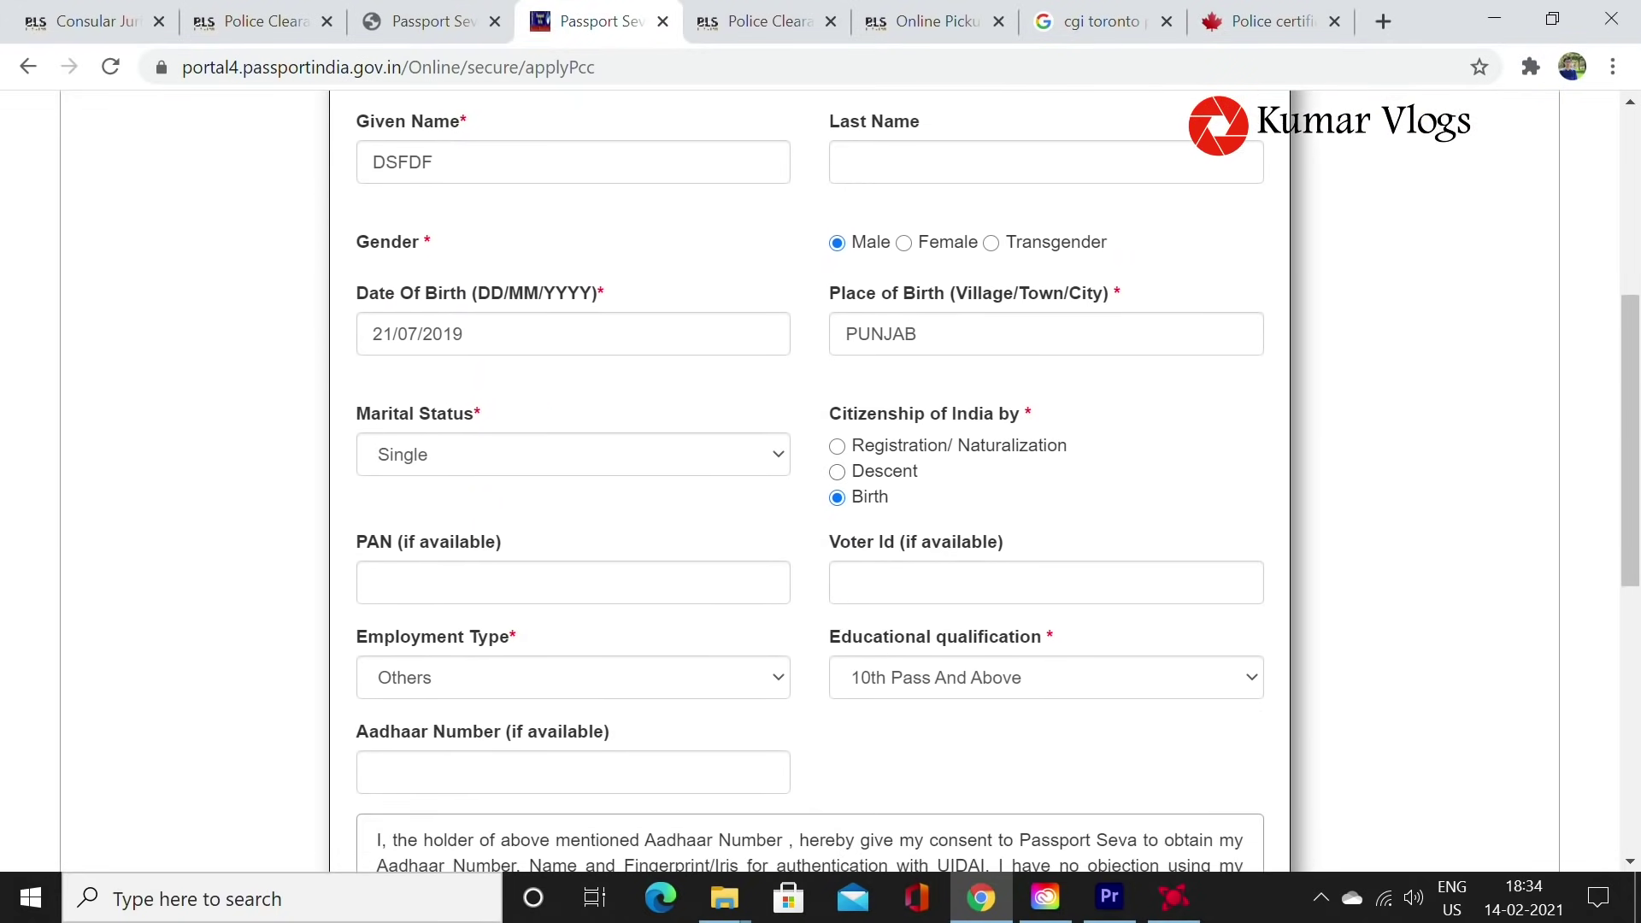
scroll(485, 567, "down", 2)
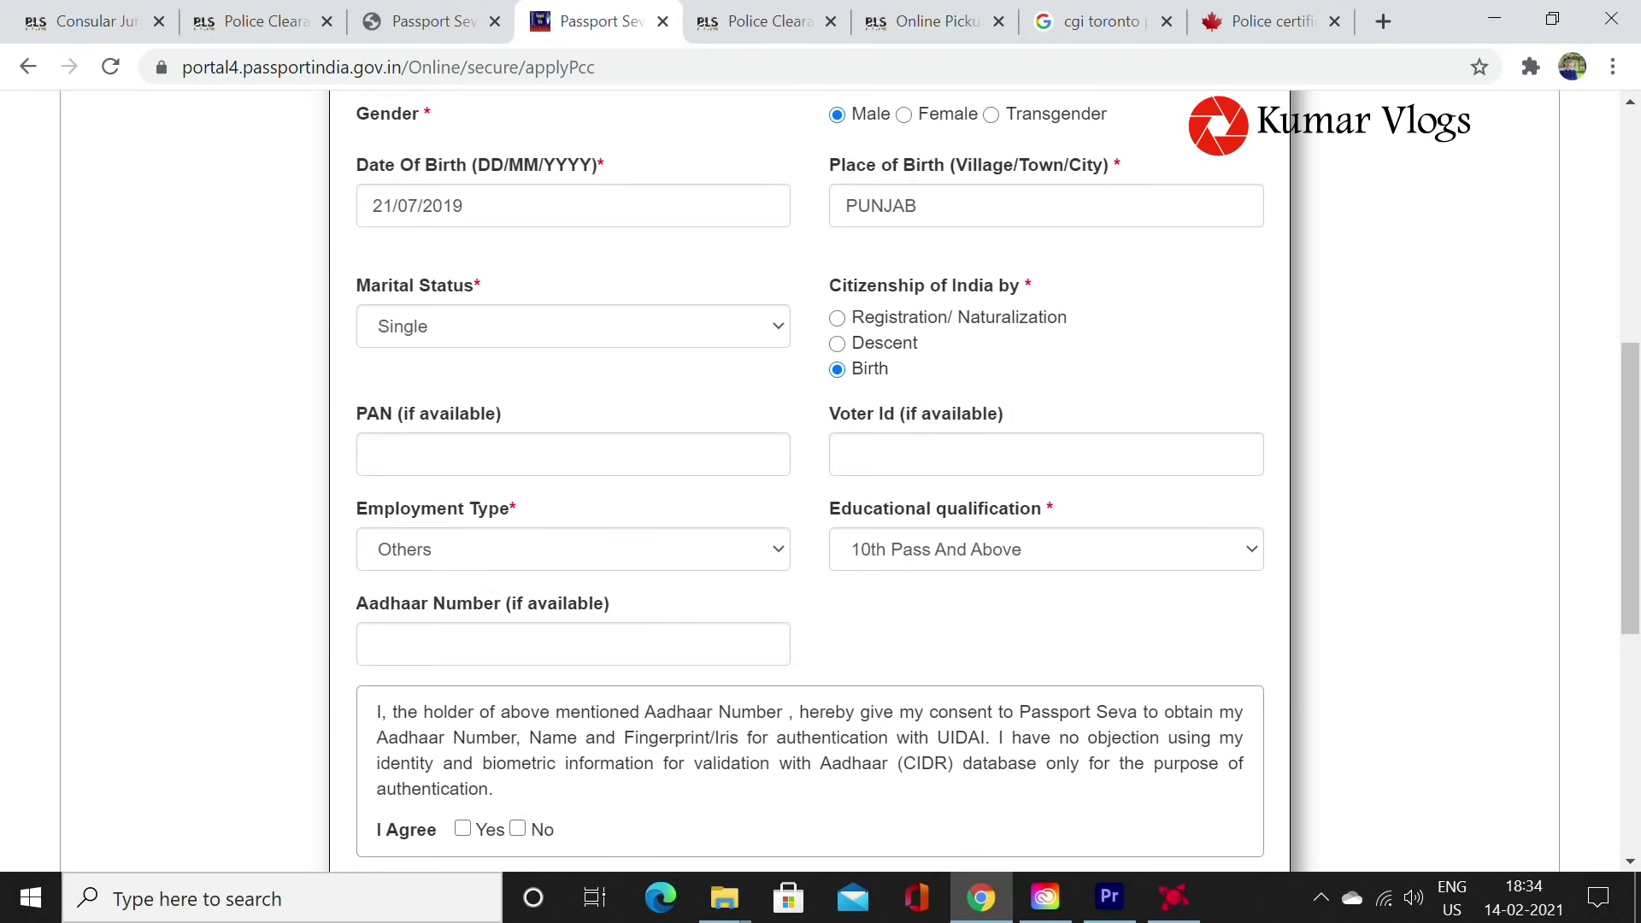
scroll(423, 624, "down", 3)
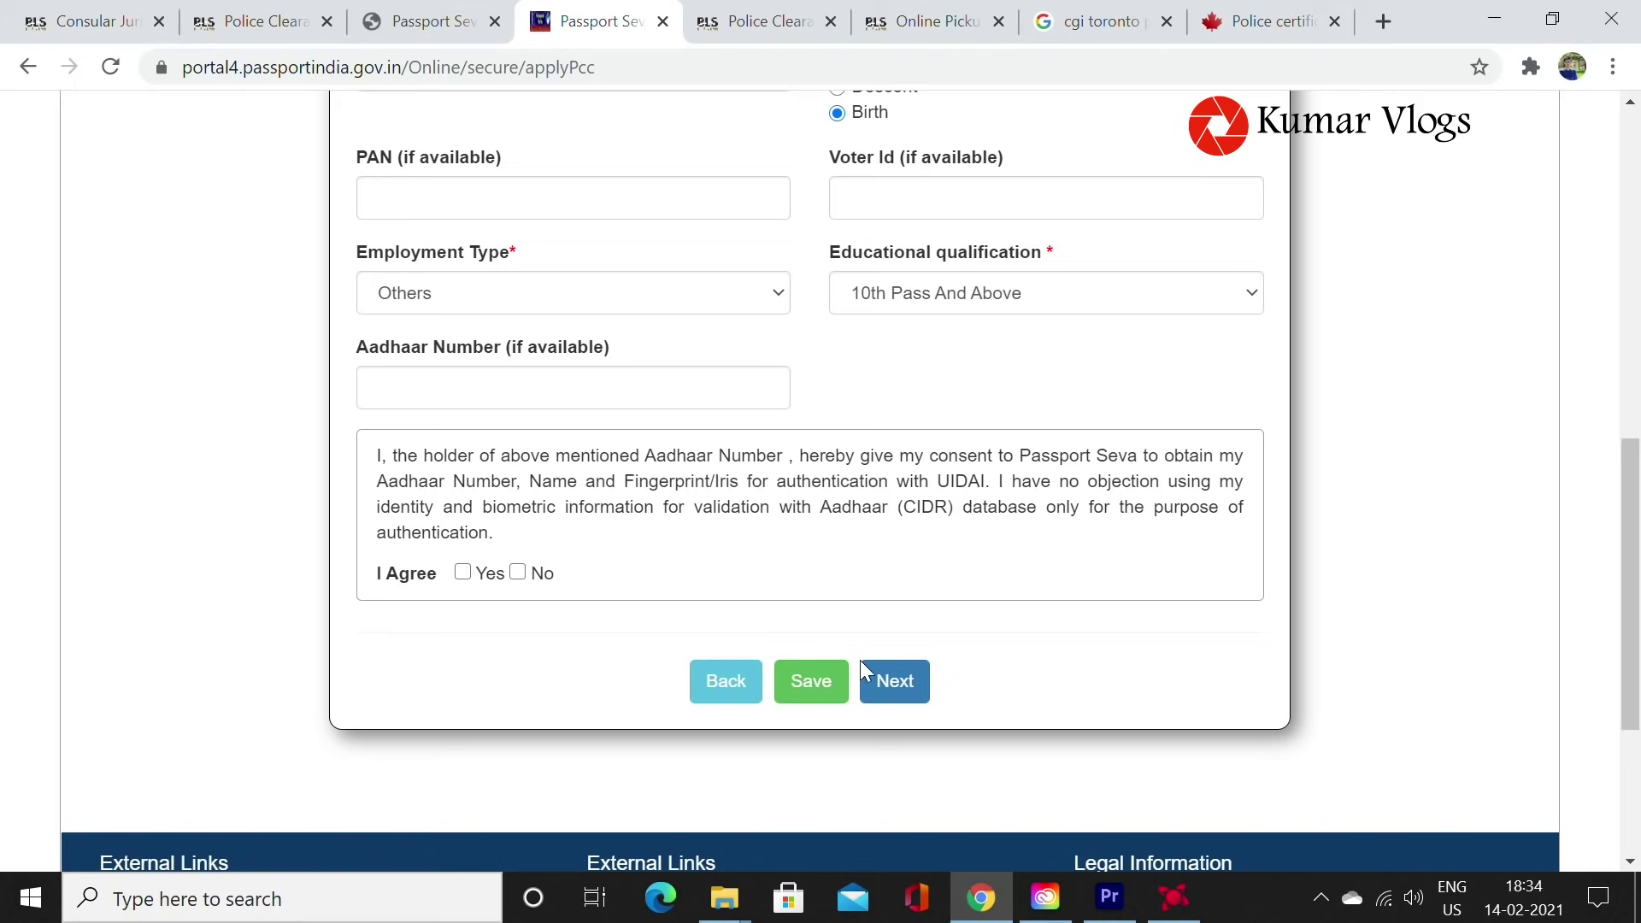
left_click(884, 679)
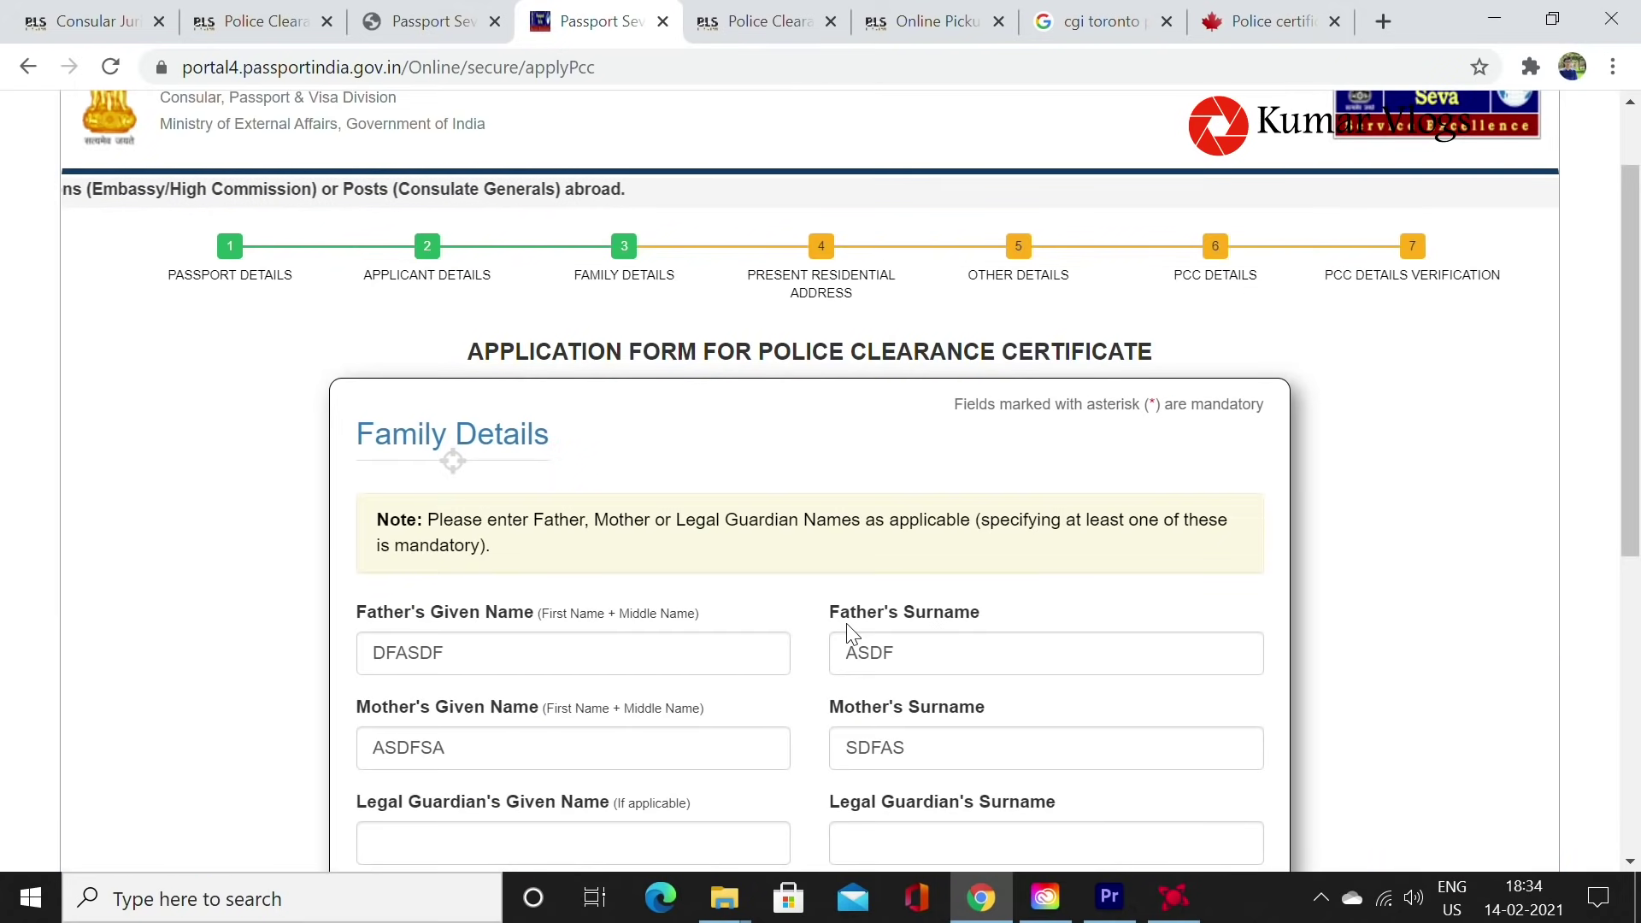
Review the parent and legal guardian name fields in the family details and continue to the address details.
scroll(854, 623, "down", 3)
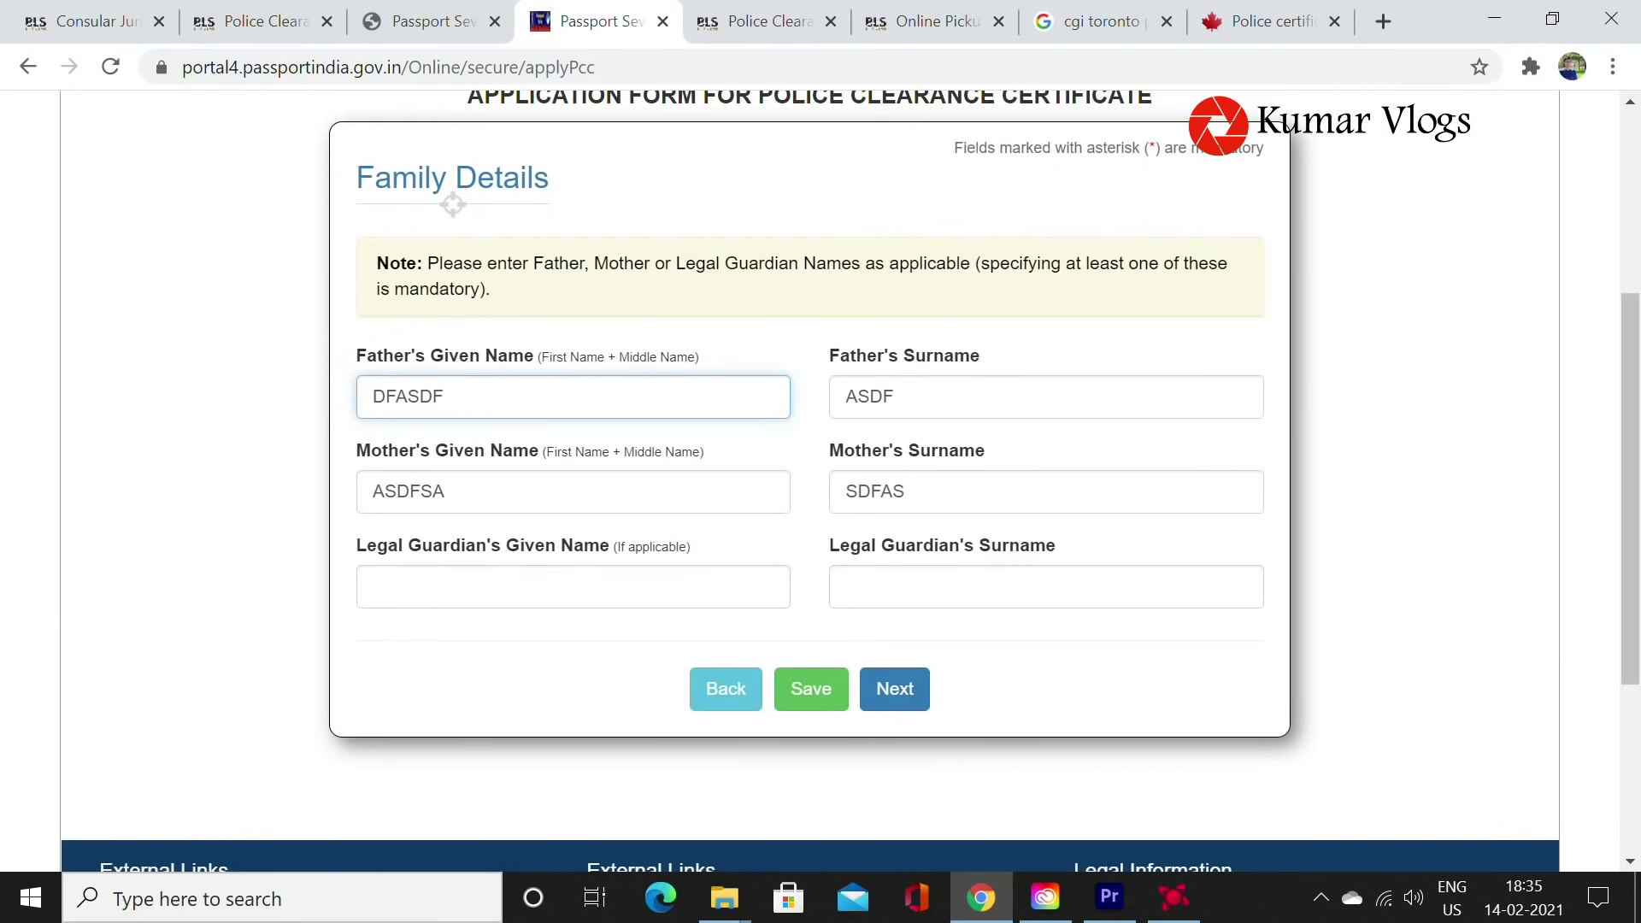
scroll(820, 513, "up", 2)
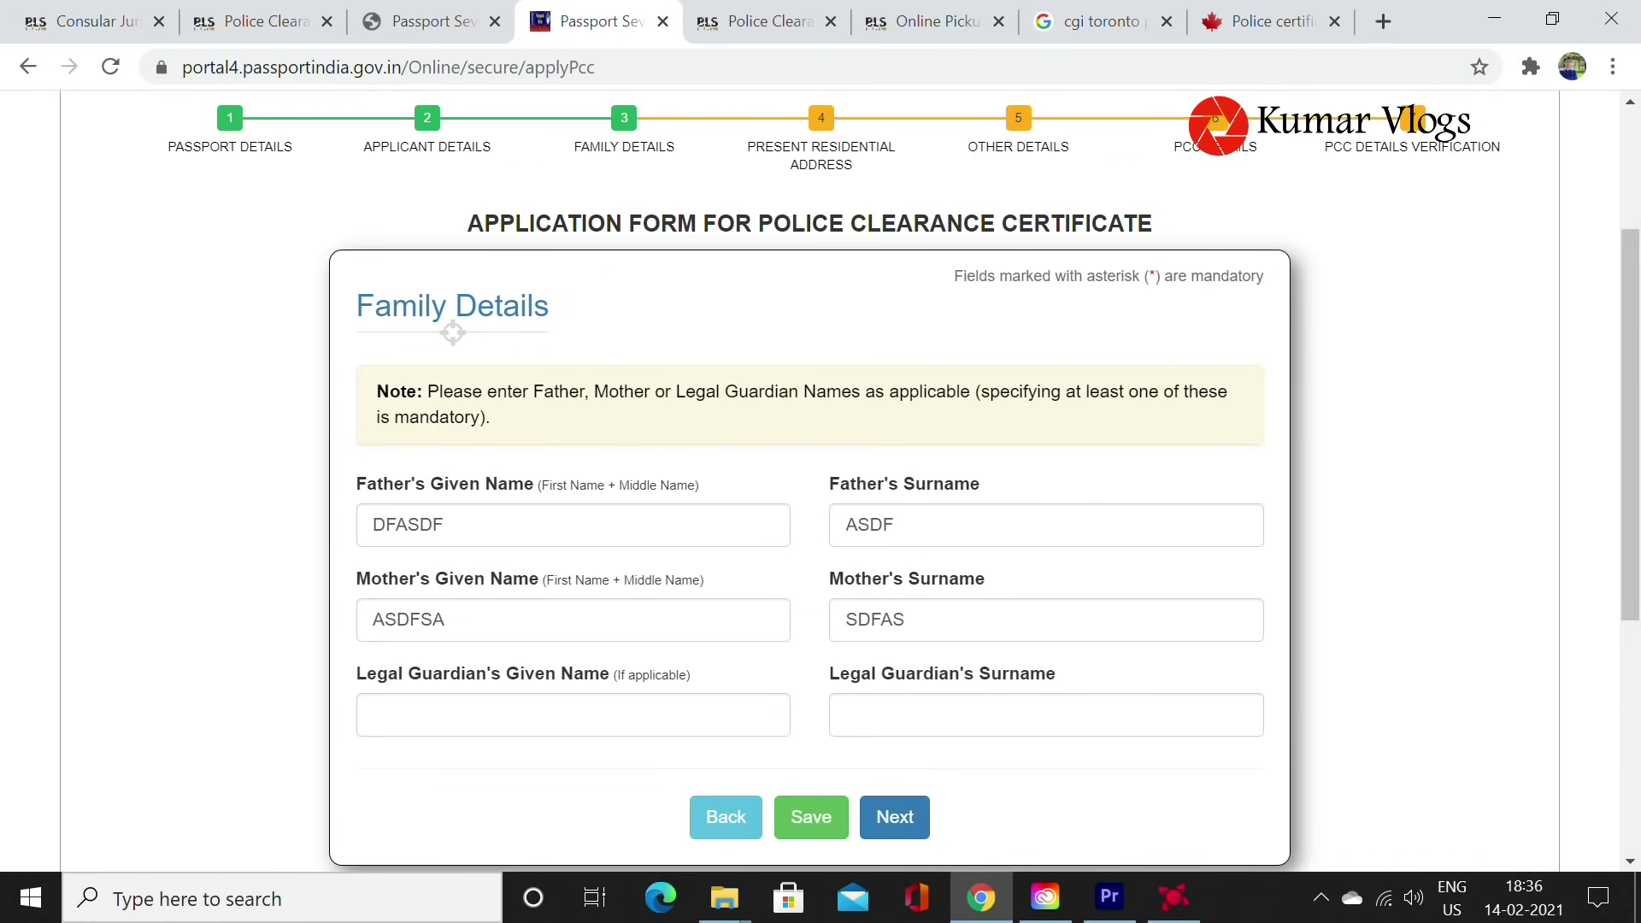
left_click(915, 821)
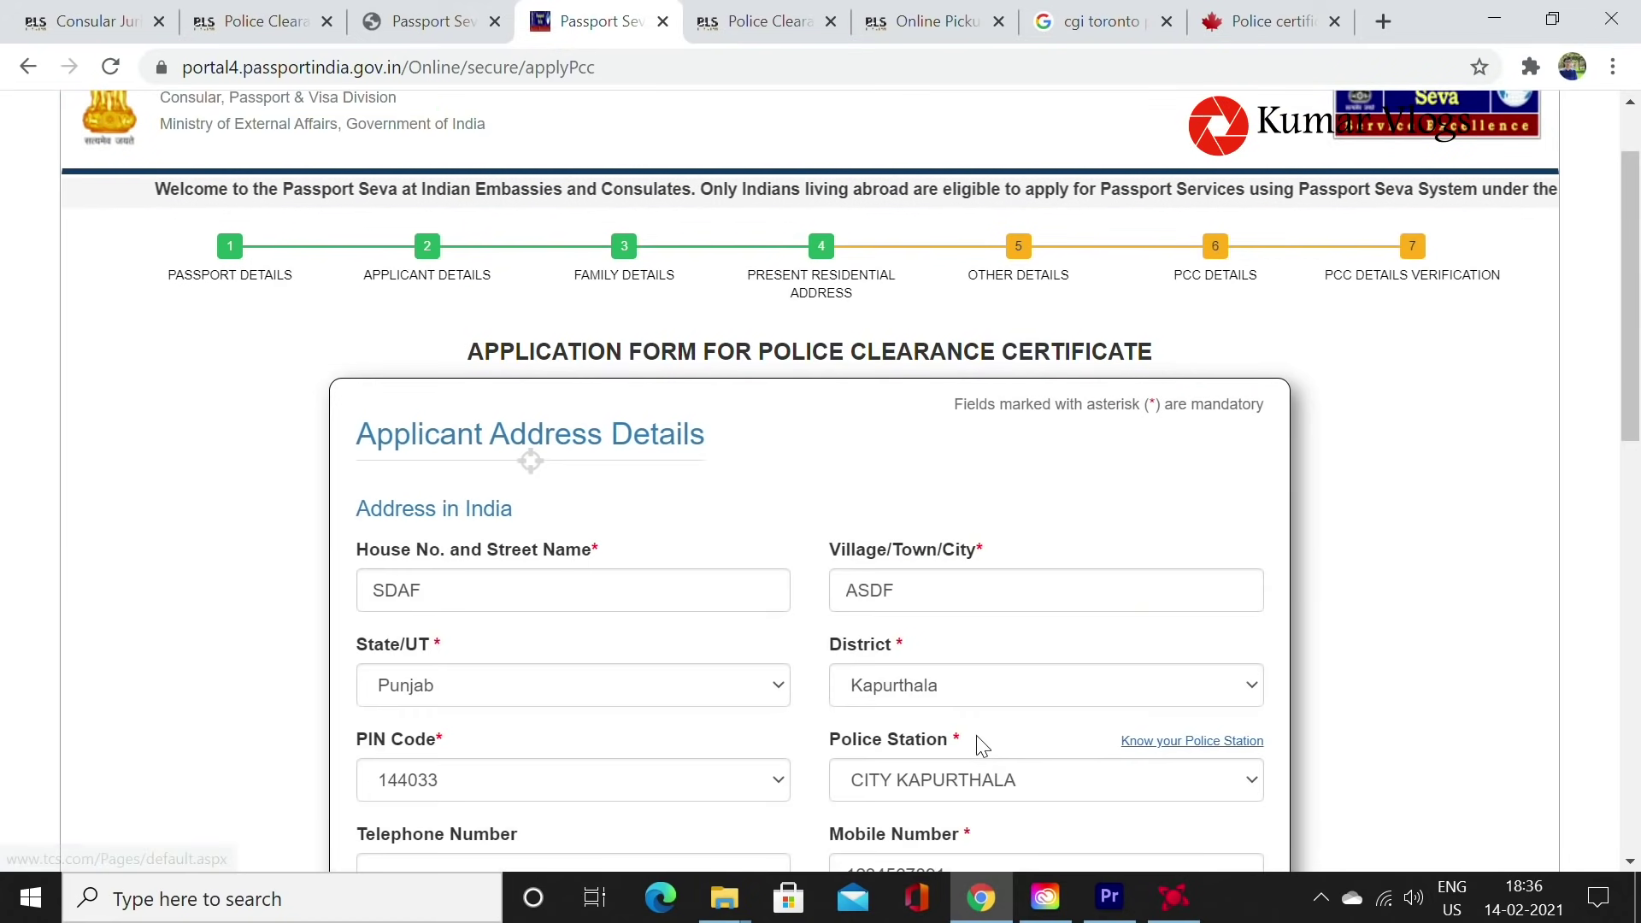
Review the Address in India section and choose CITY KAPURTHALA as the police station.
scroll(974, 743, "down", 4)
scroll(461, 290, "up", 3)
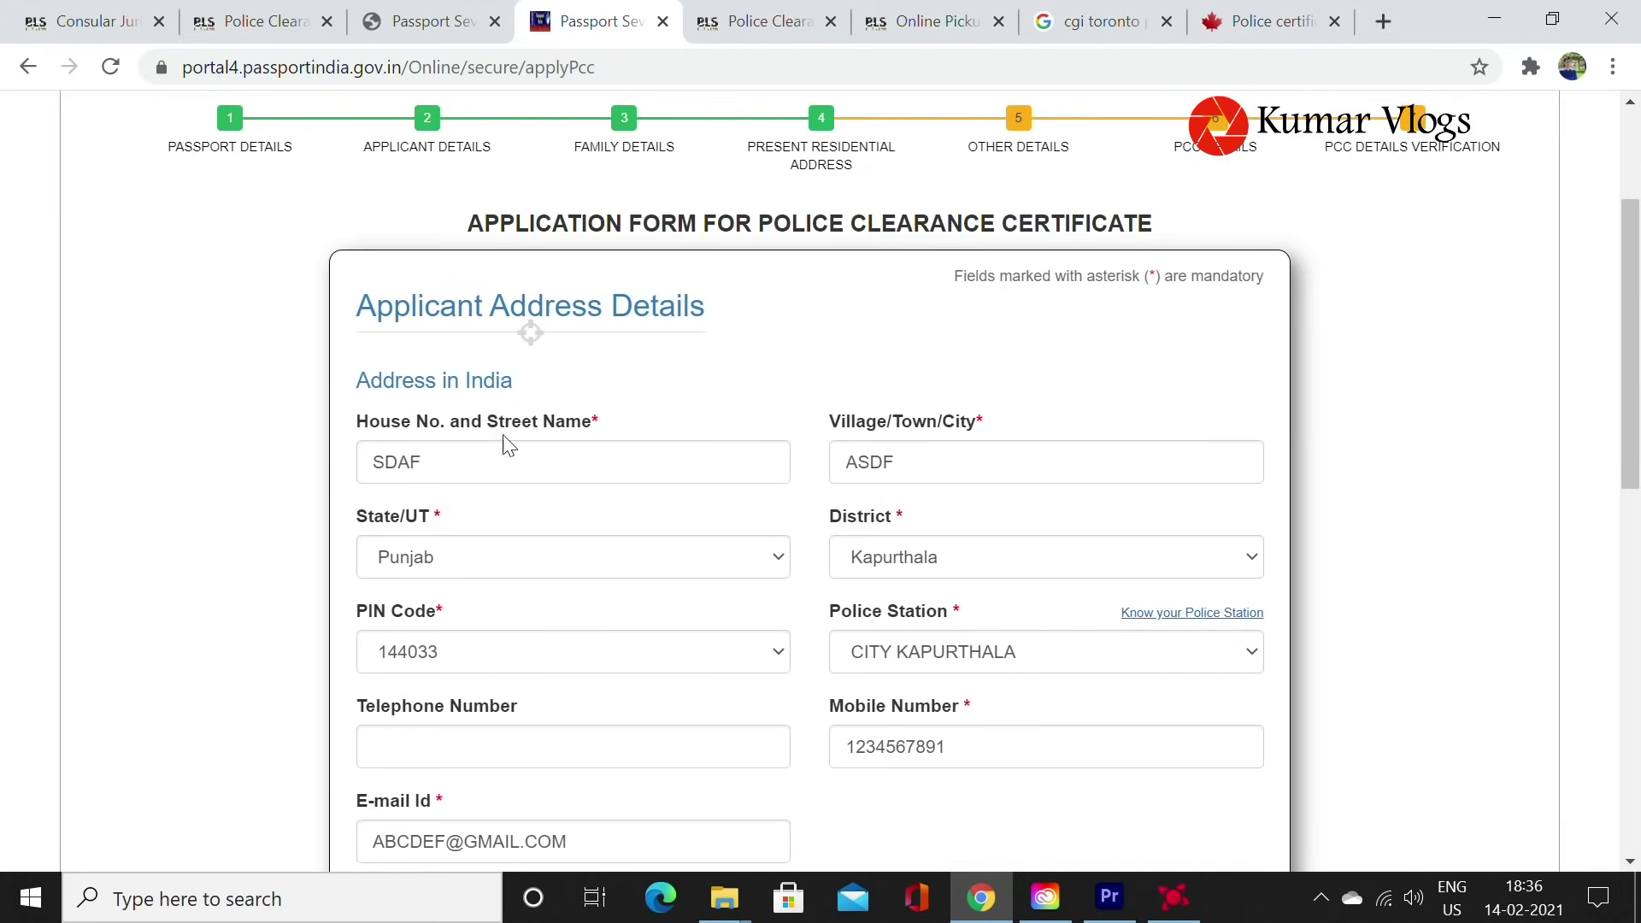
triple_click(496, 384)
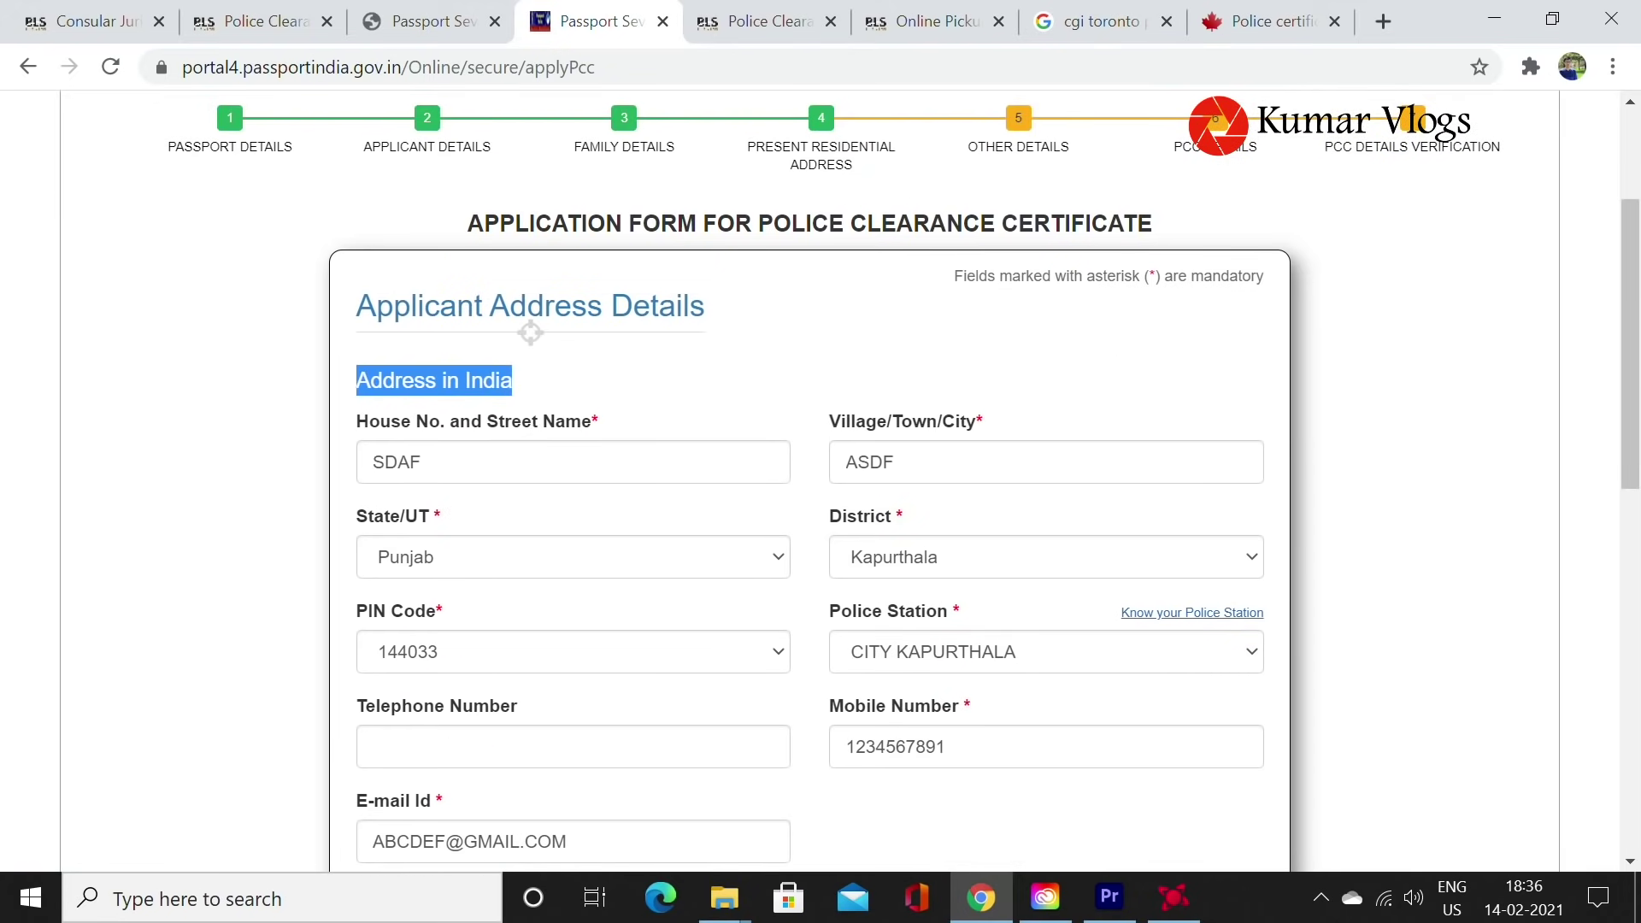
scroll(428, 414, "down", 3)
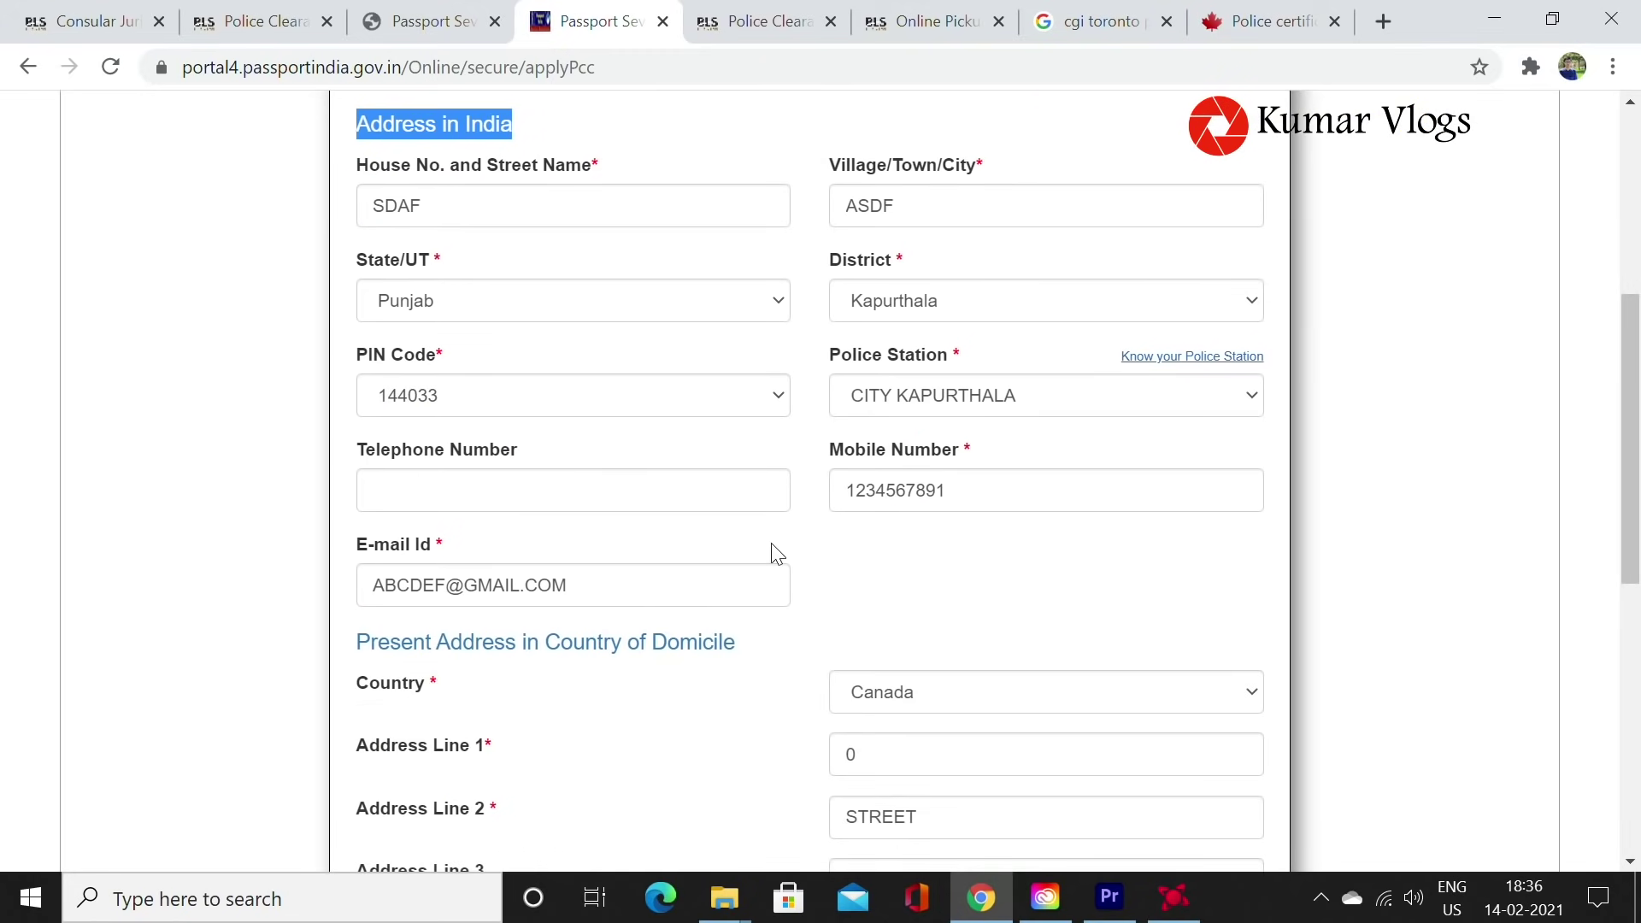
scroll(774, 544, "up", 2)
scroll(973, 679, "up", 2)
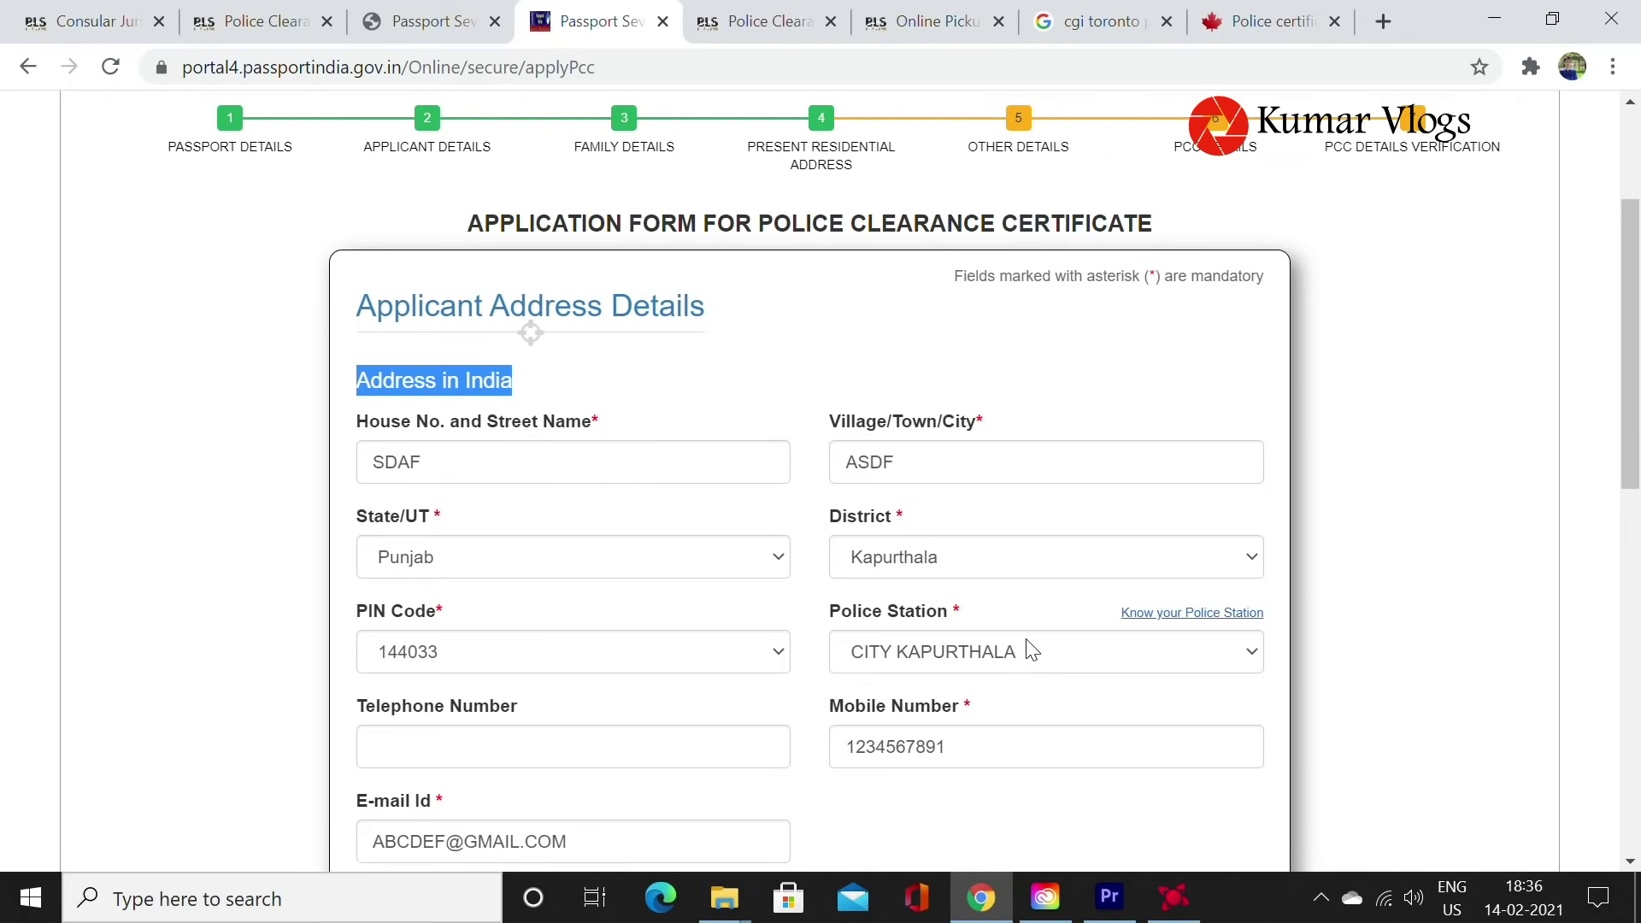
left_click(1115, 657)
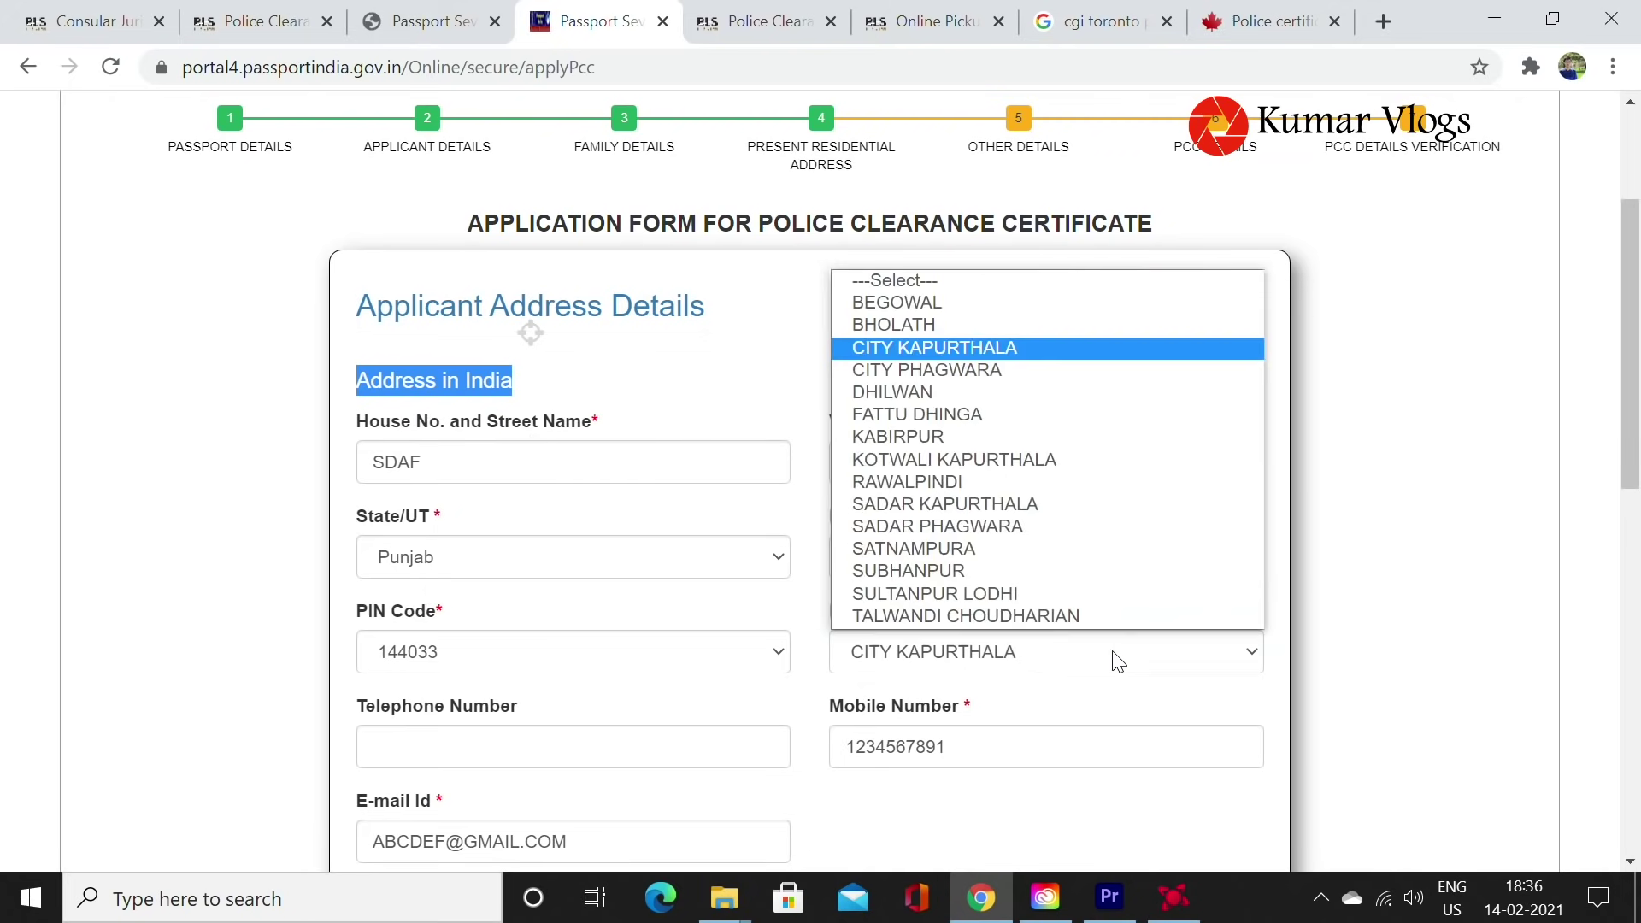
left_click(912, 348)
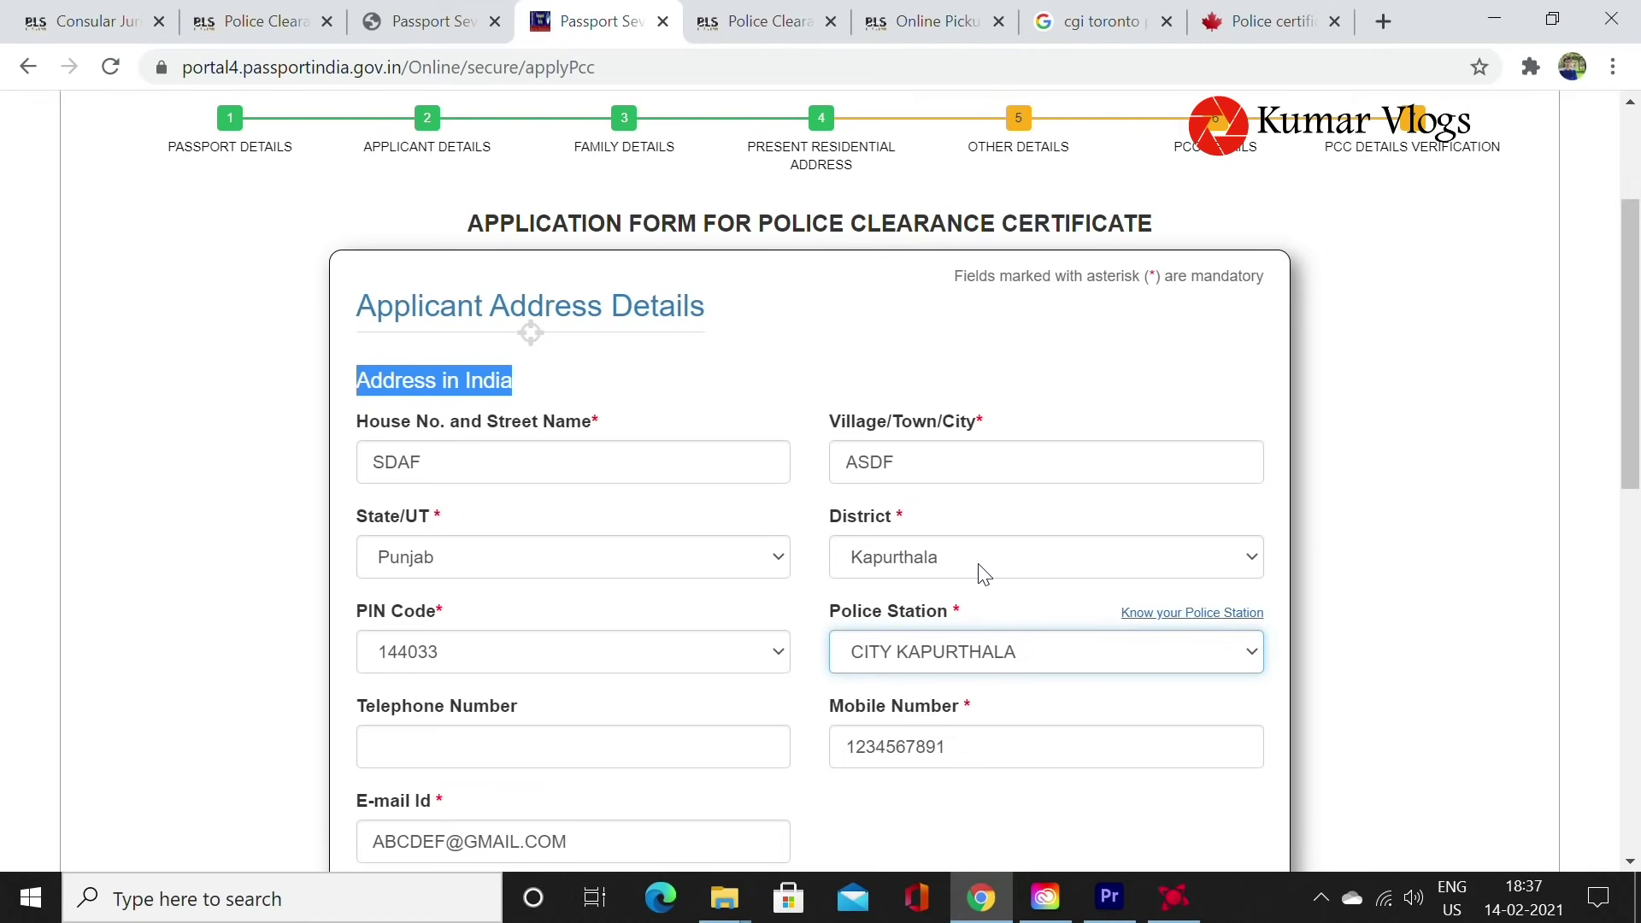
Review the Present Address in Country of Domicile section and continue to the other details.
scroll(1075, 676, "down", 3)
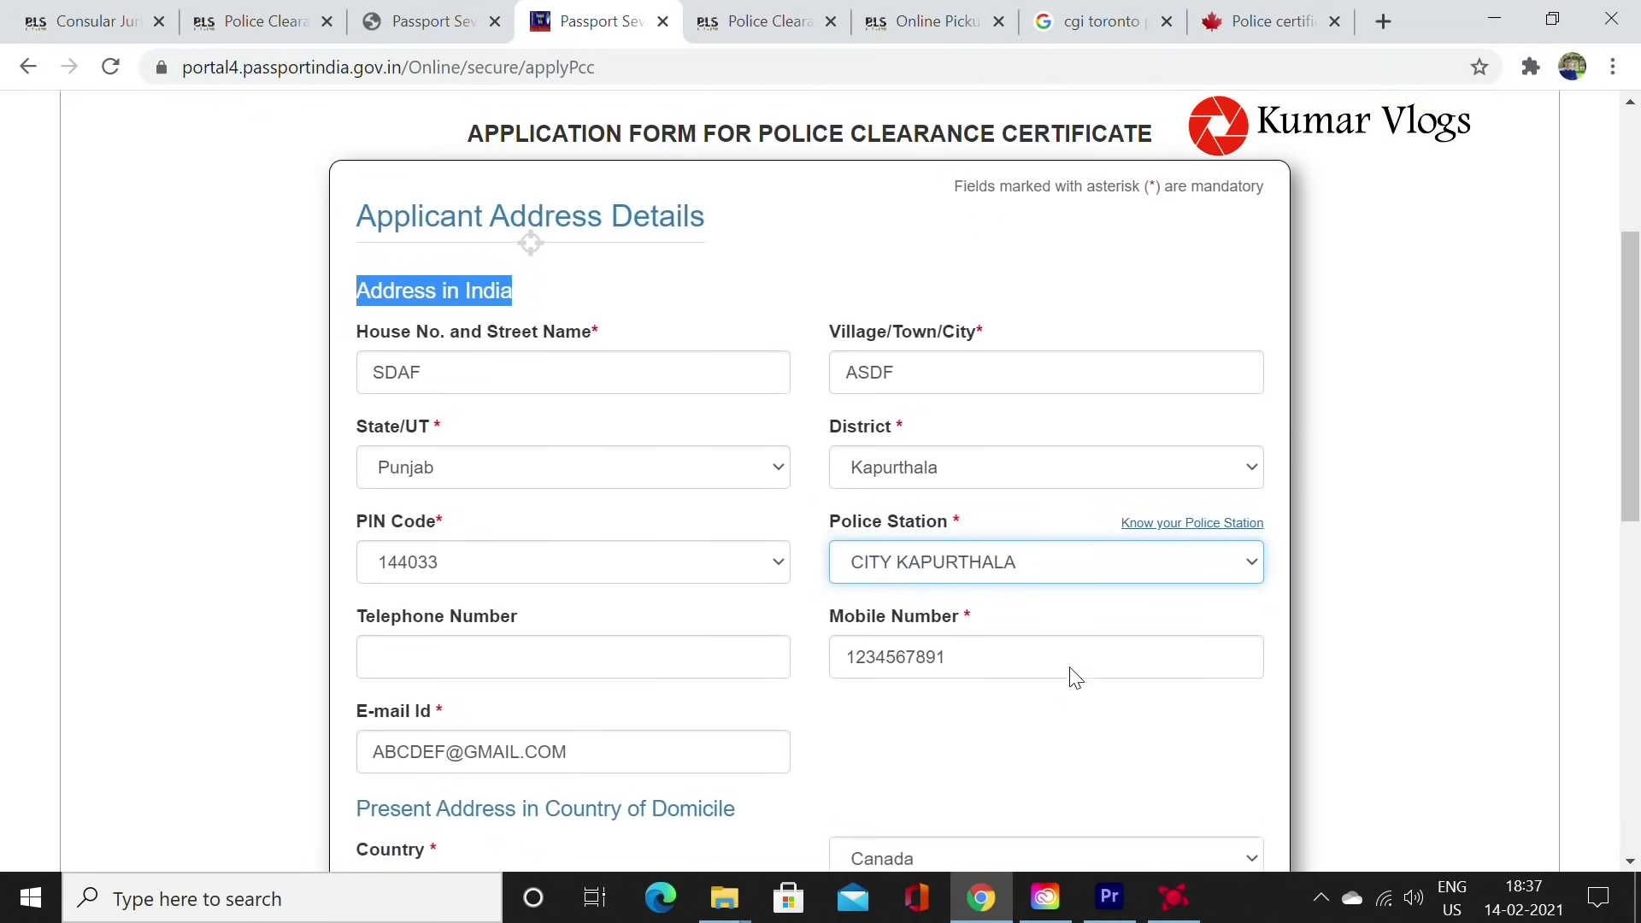
scroll(979, 675, "down", 5)
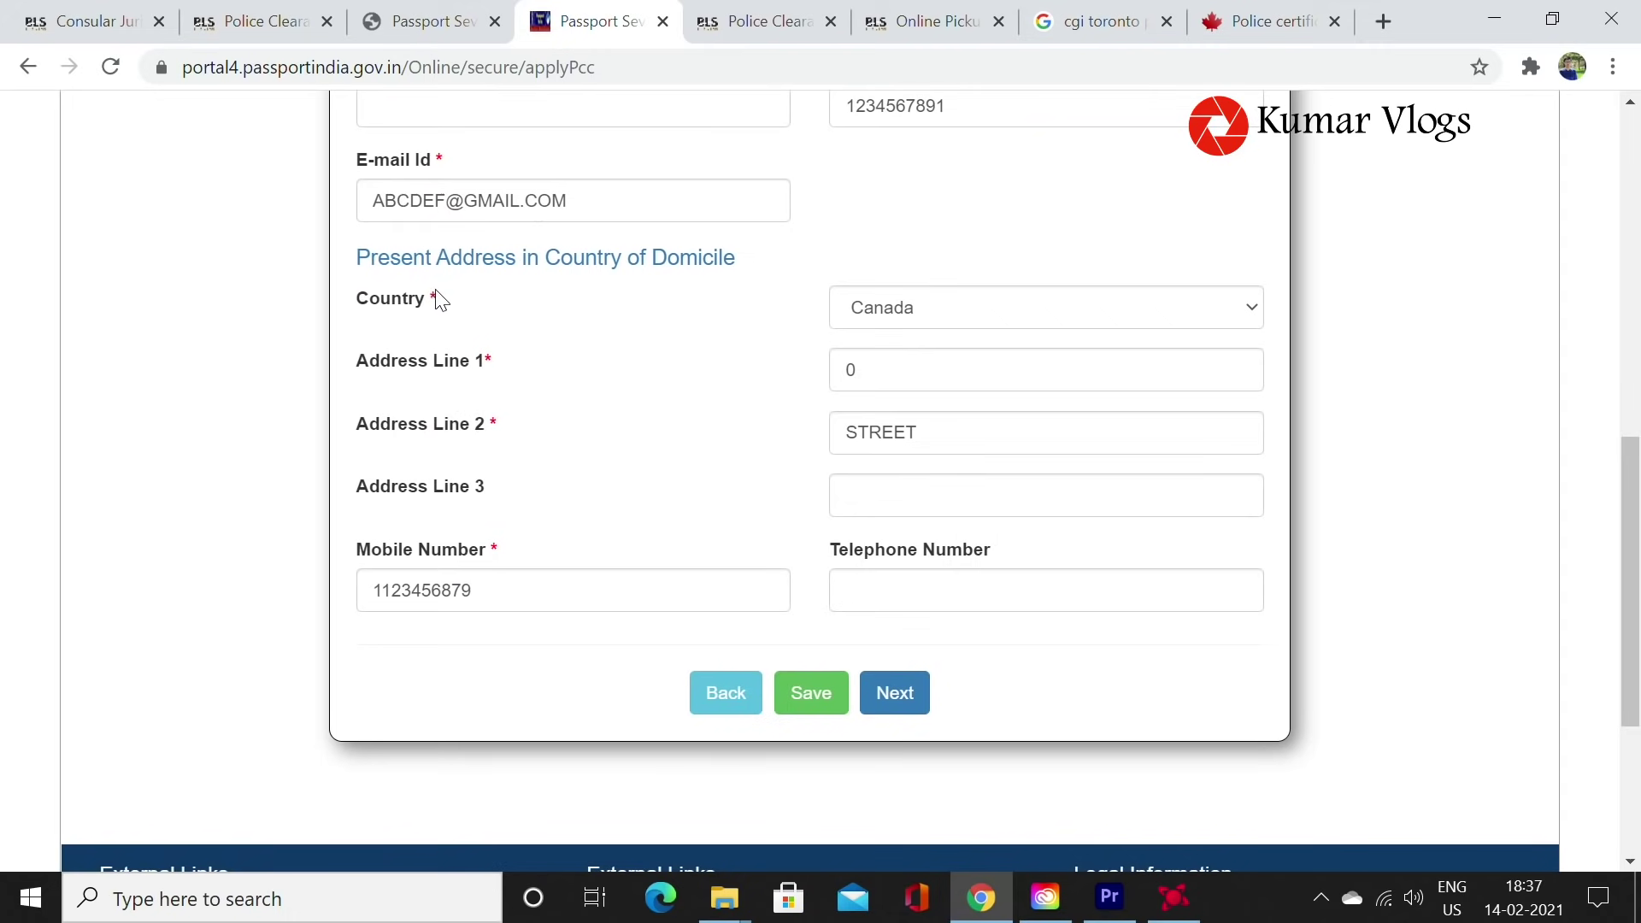
left_click_drag(738, 261, 357, 262)
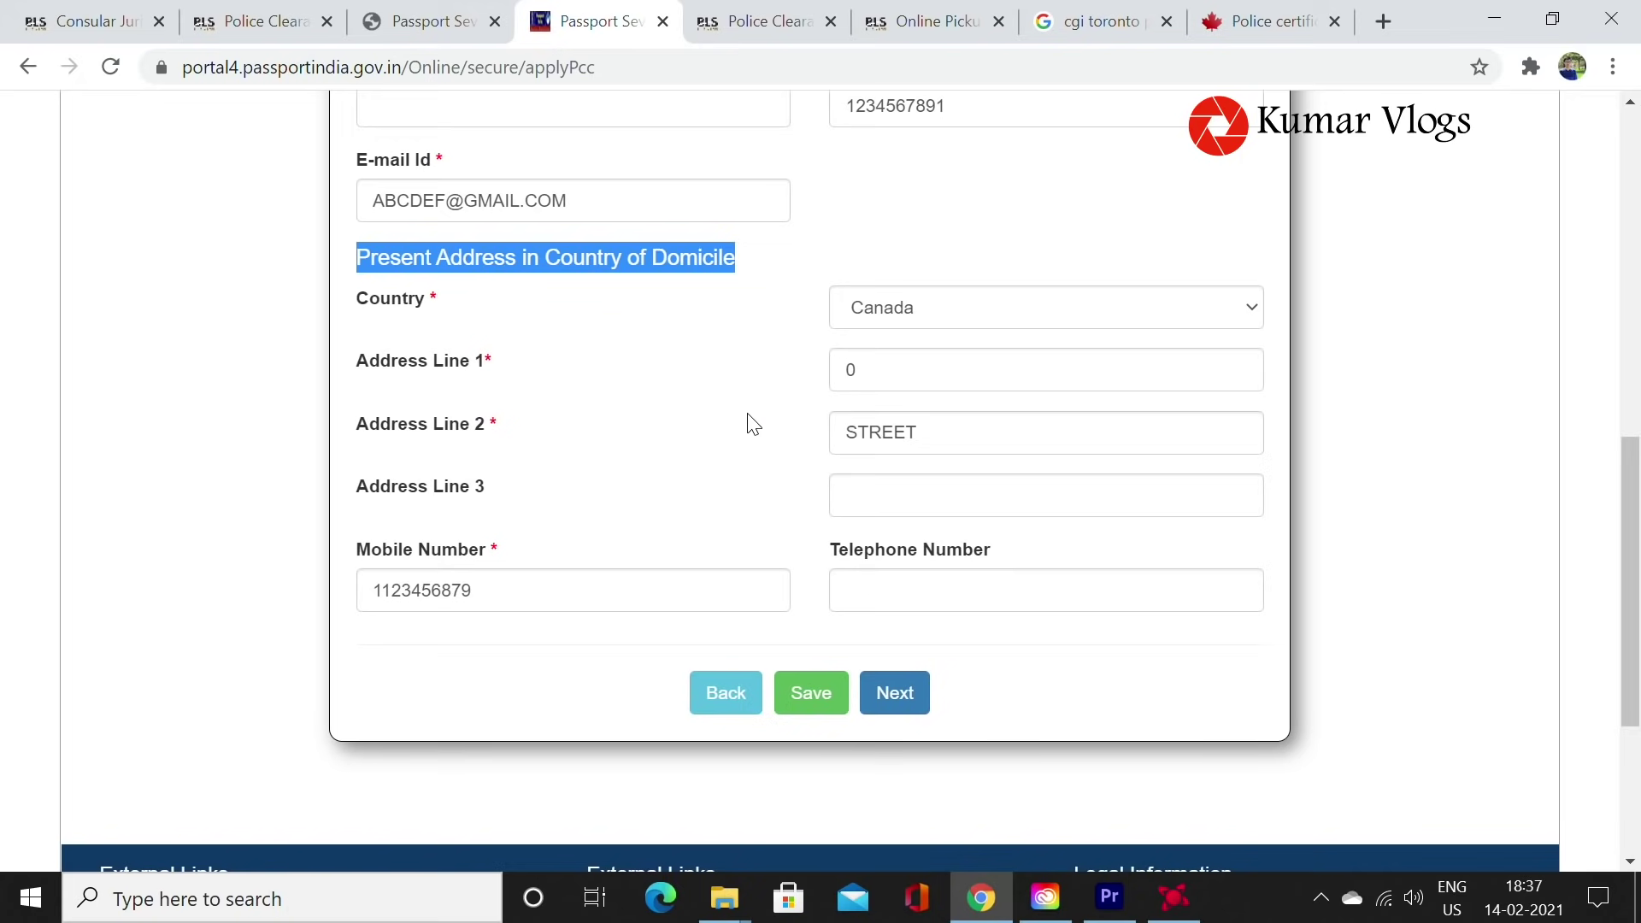
left_click(891, 694)
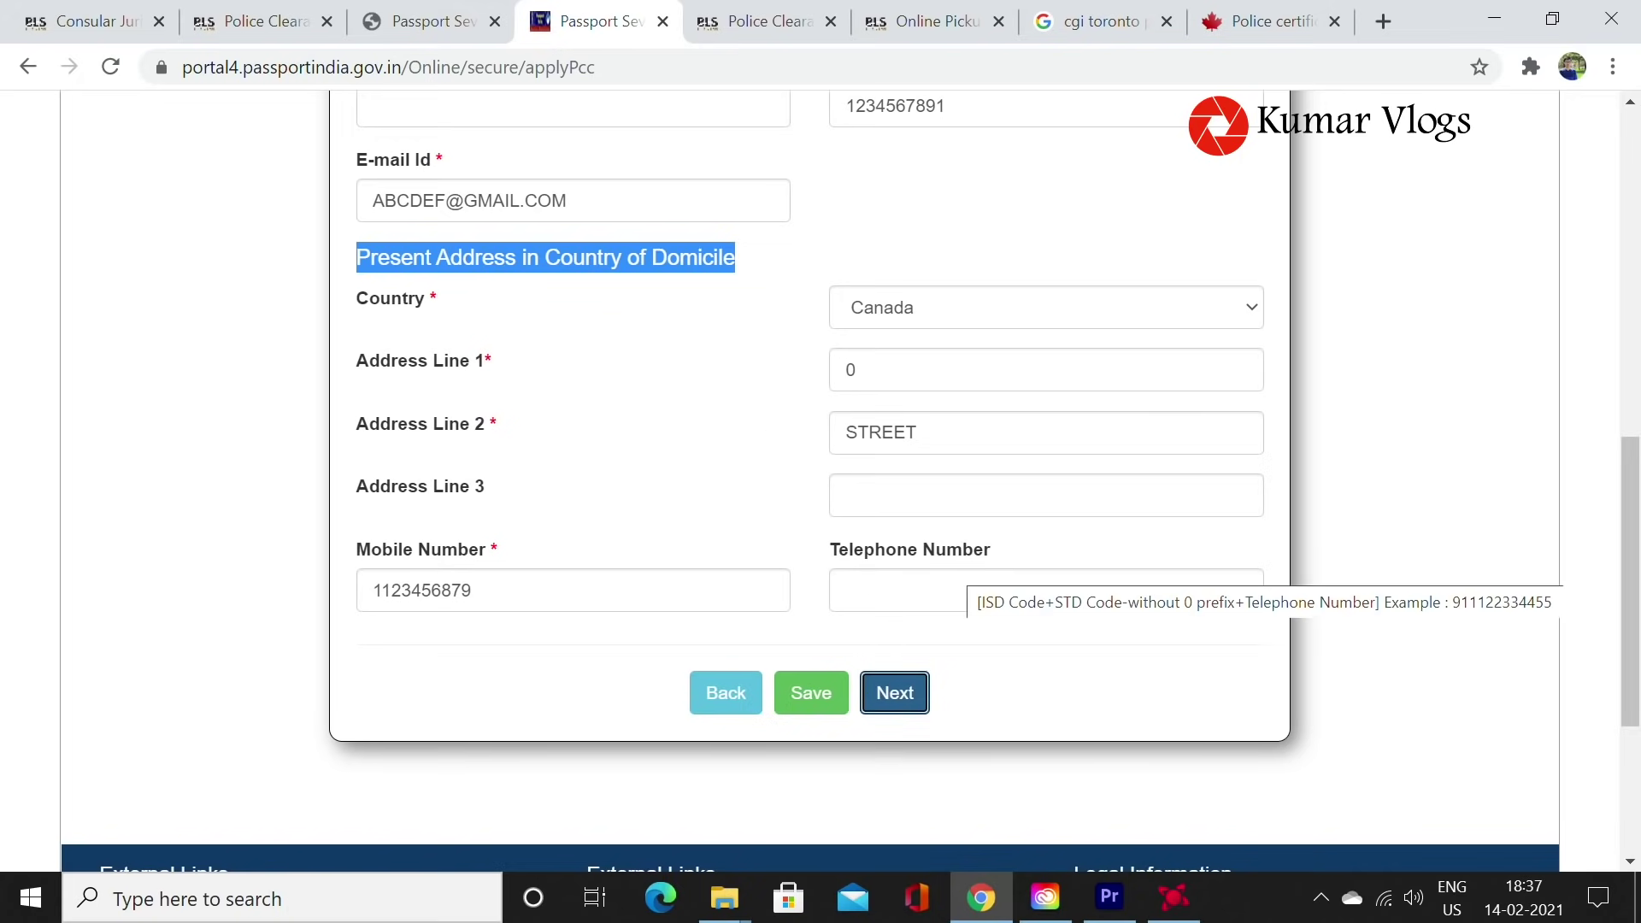
Review the criminal proceedings answers, continue to the PCC details and check the information for printing on the certificate.
scroll(911, 538, "down", 5)
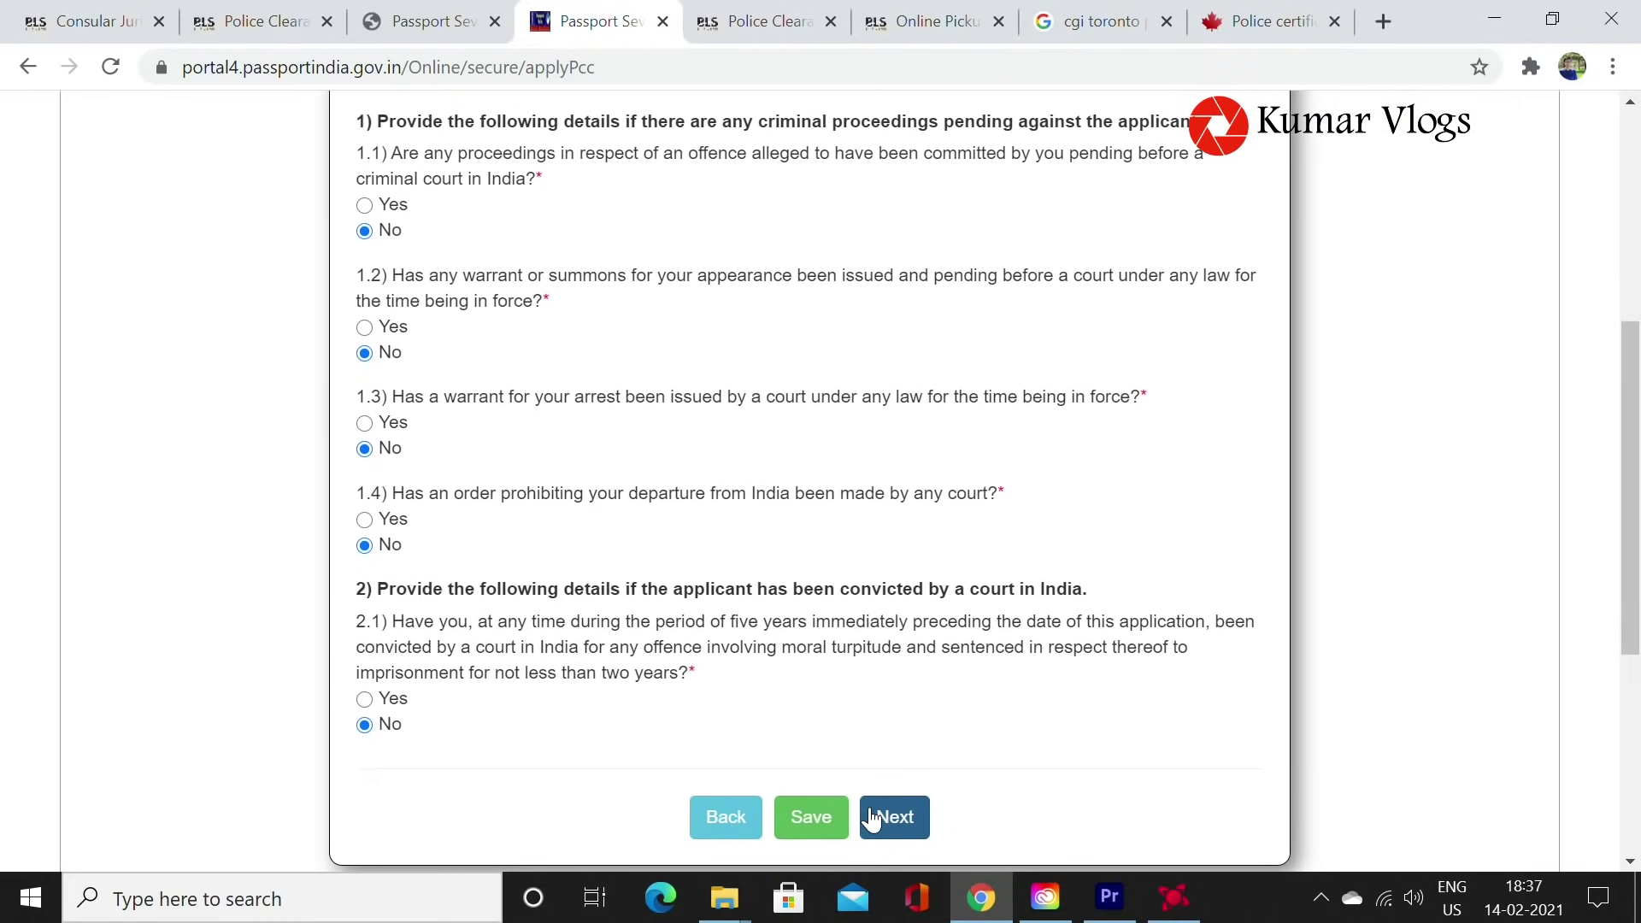
left_click(871, 819)
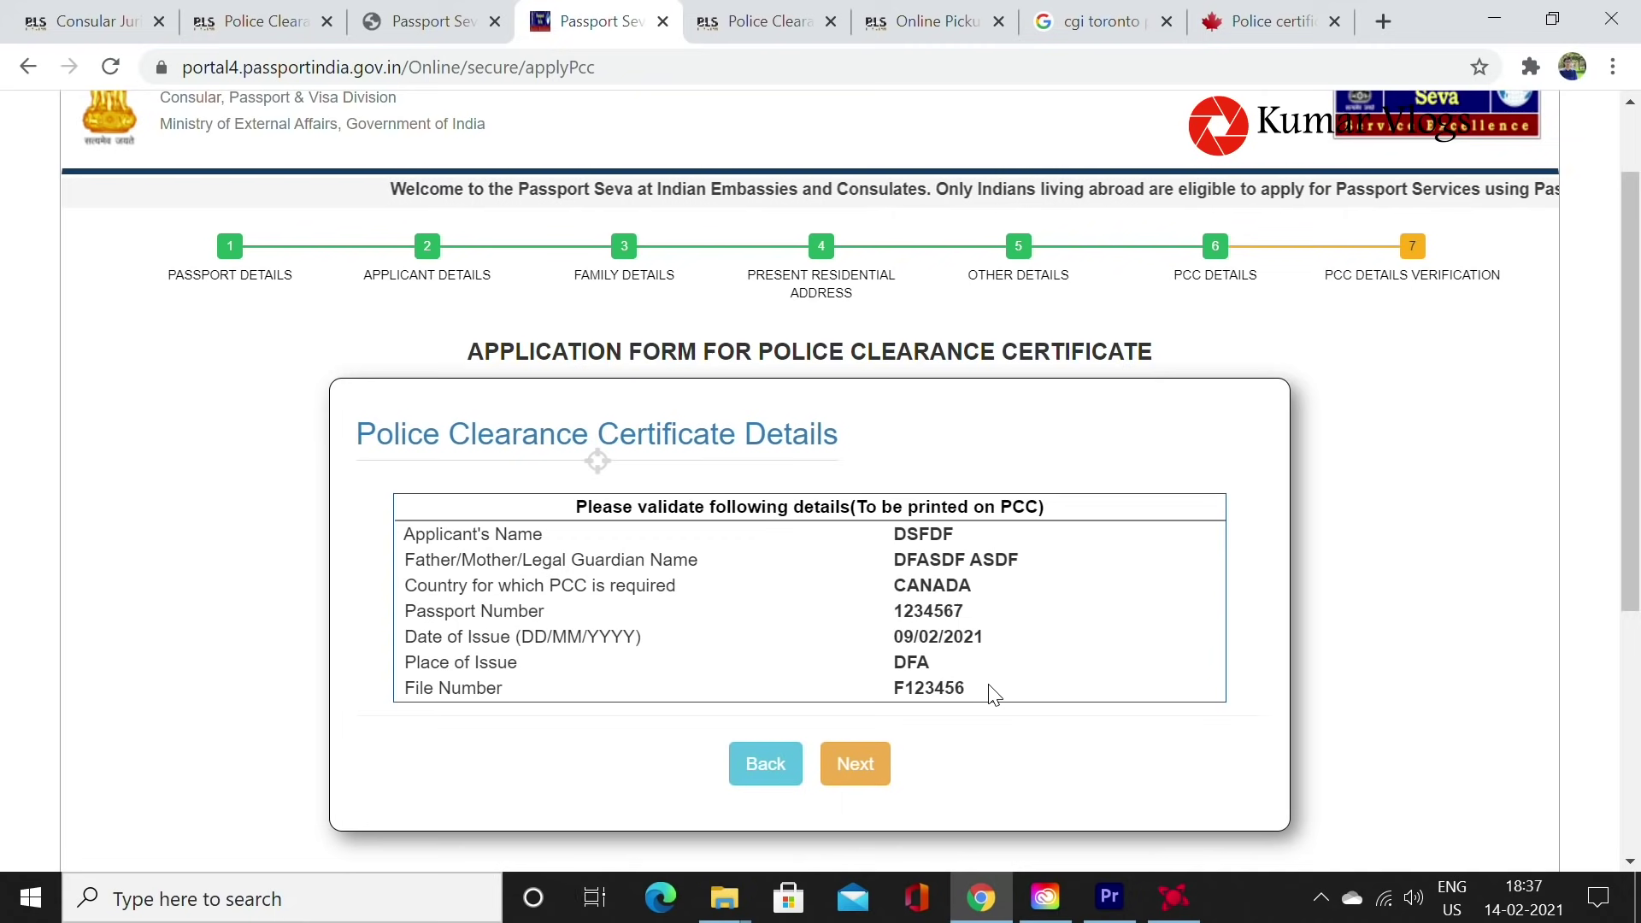
left_click_drag(994, 693, 403, 535)
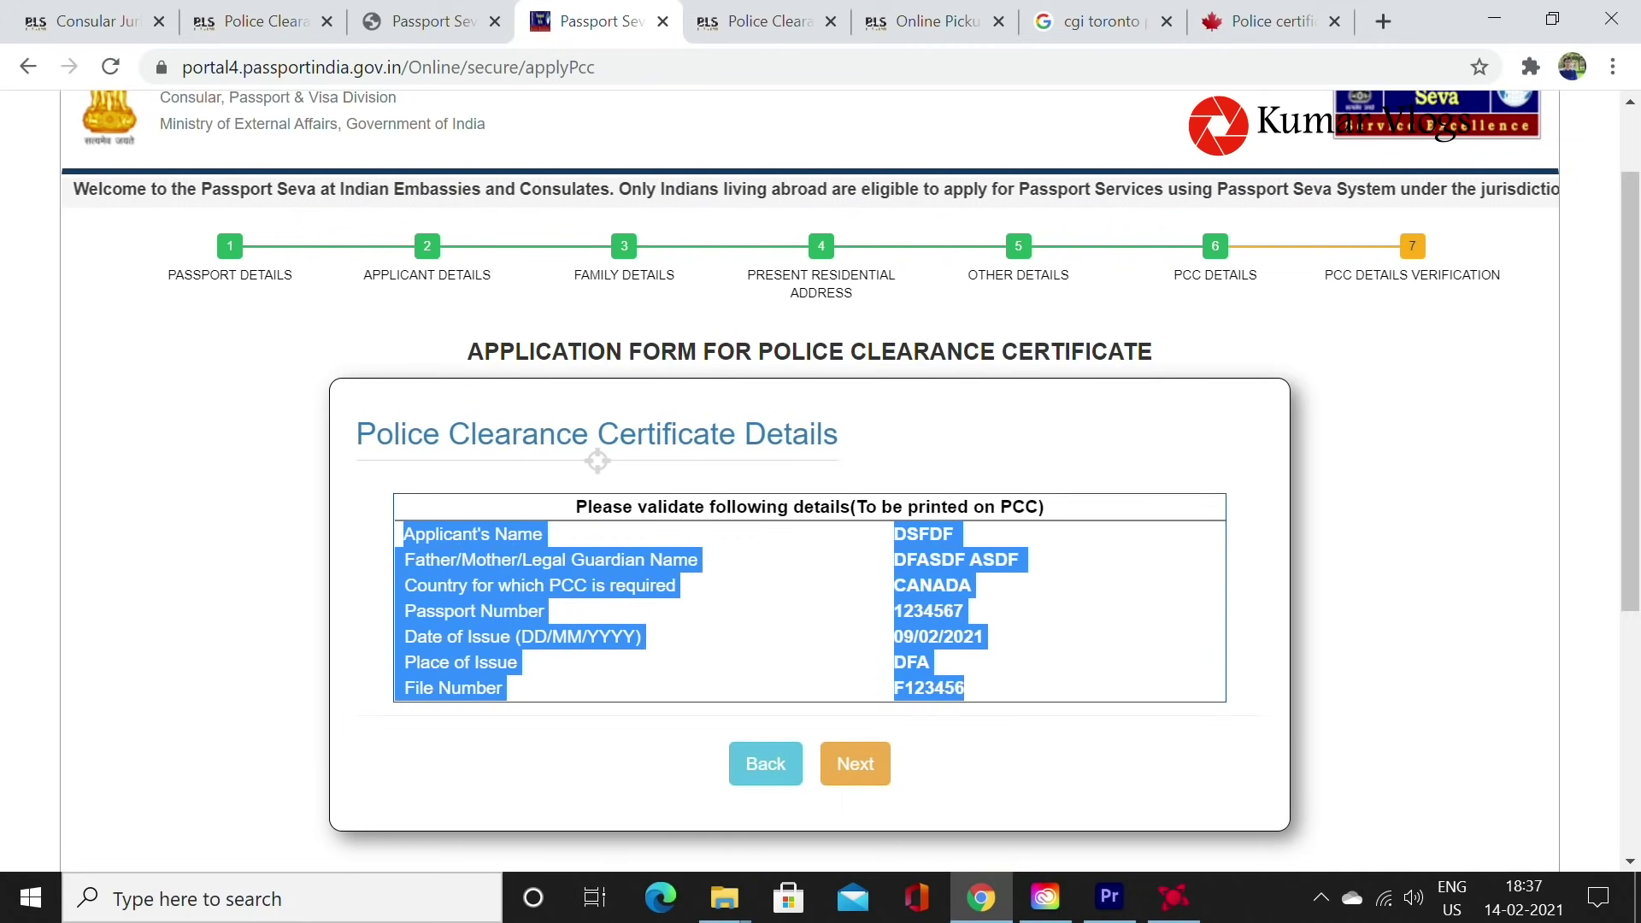
left_click(847, 604)
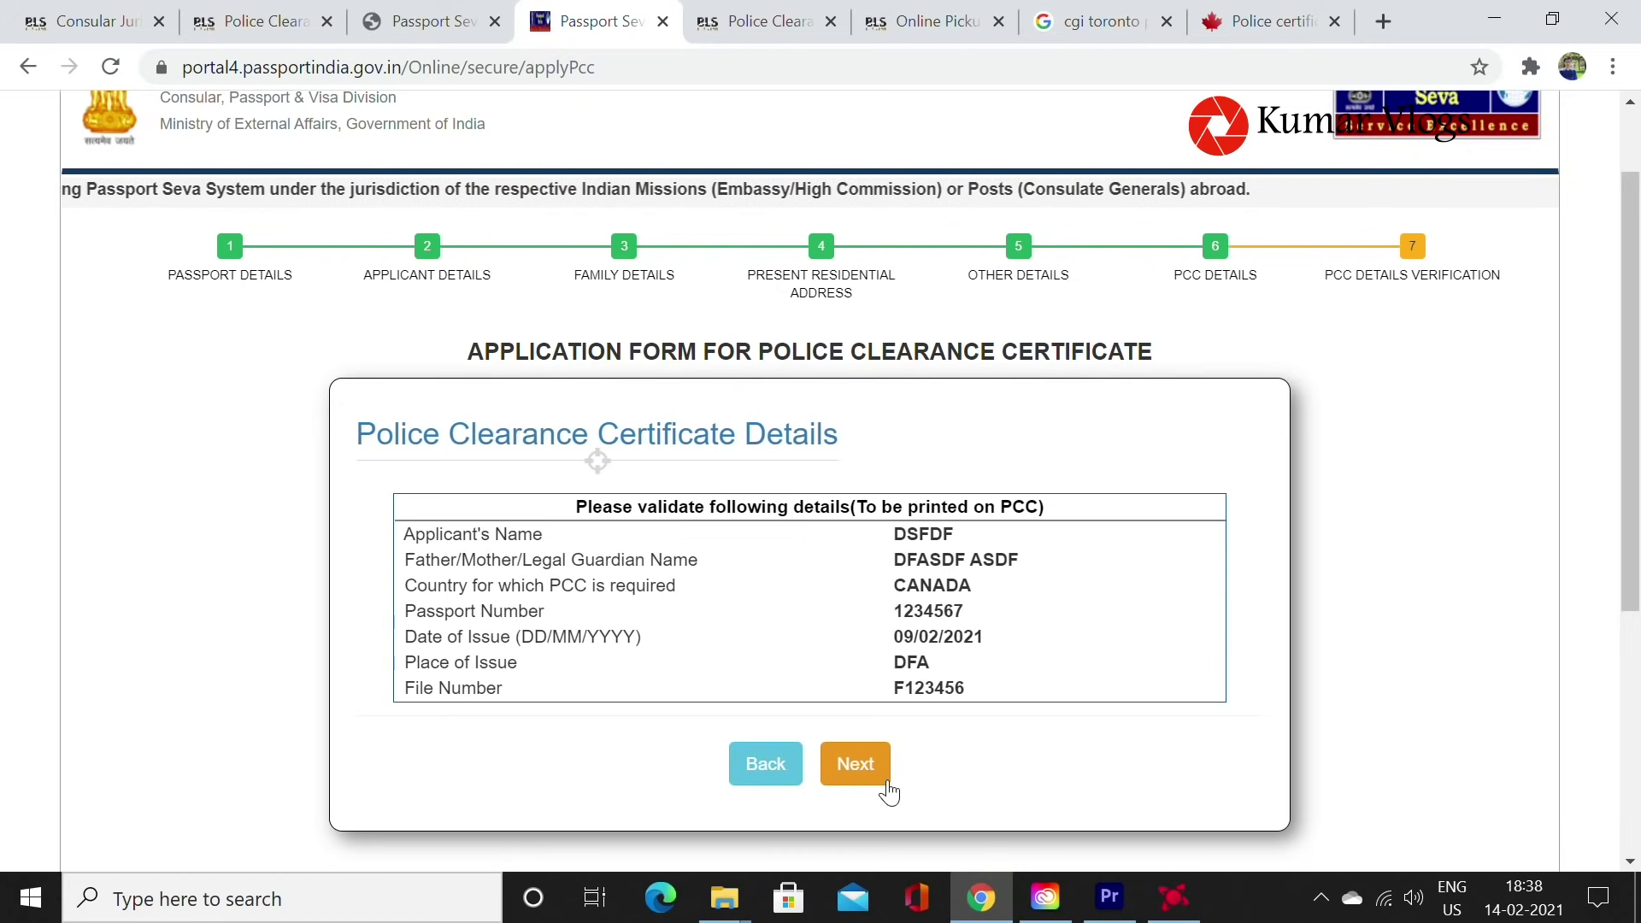
Return to the applicant home page and select the saved Police Clearance Certificate application in the applications list.
key("alt+Left")
scroll(436, 359, "up", 5)
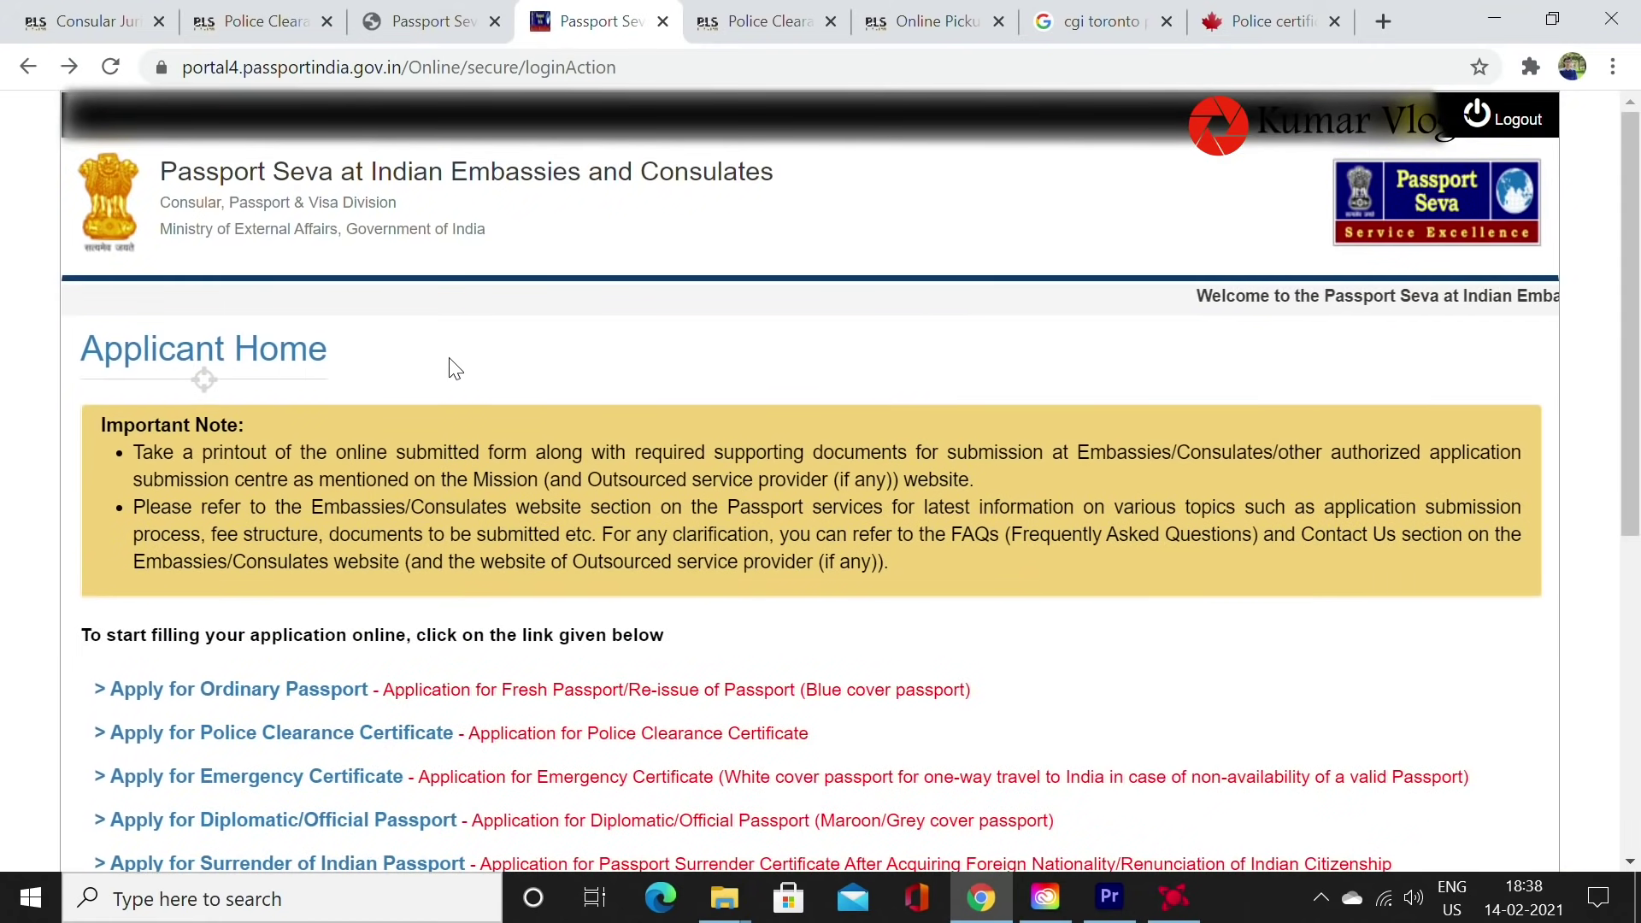
scroll(450, 365, "down", 3)
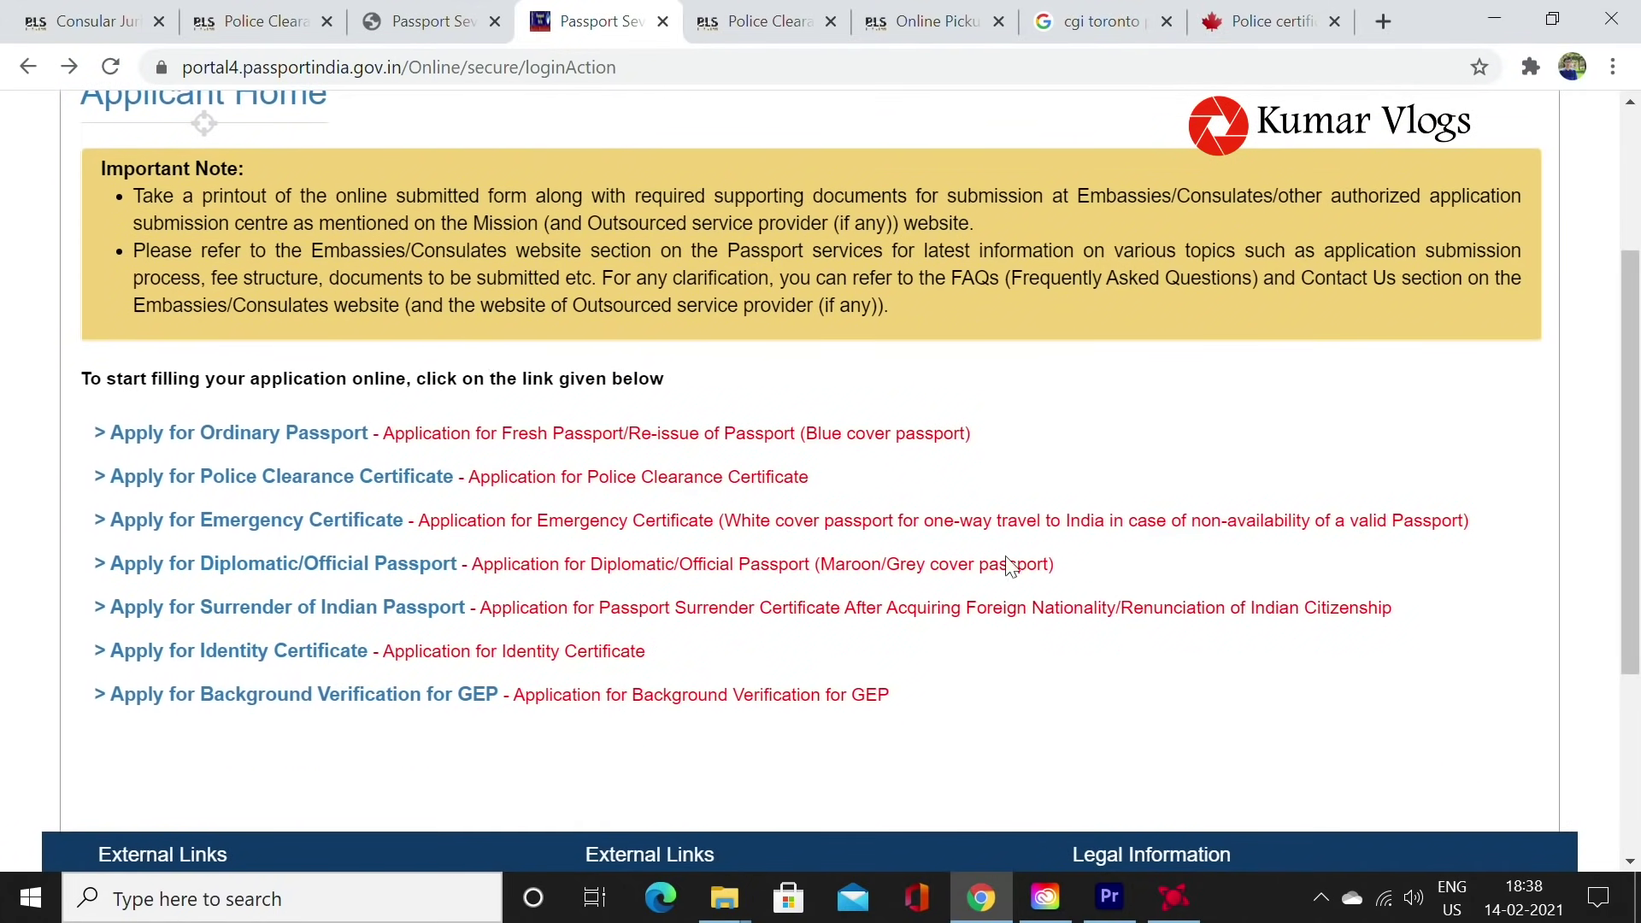
scroll(1453, 598, "down", 1)
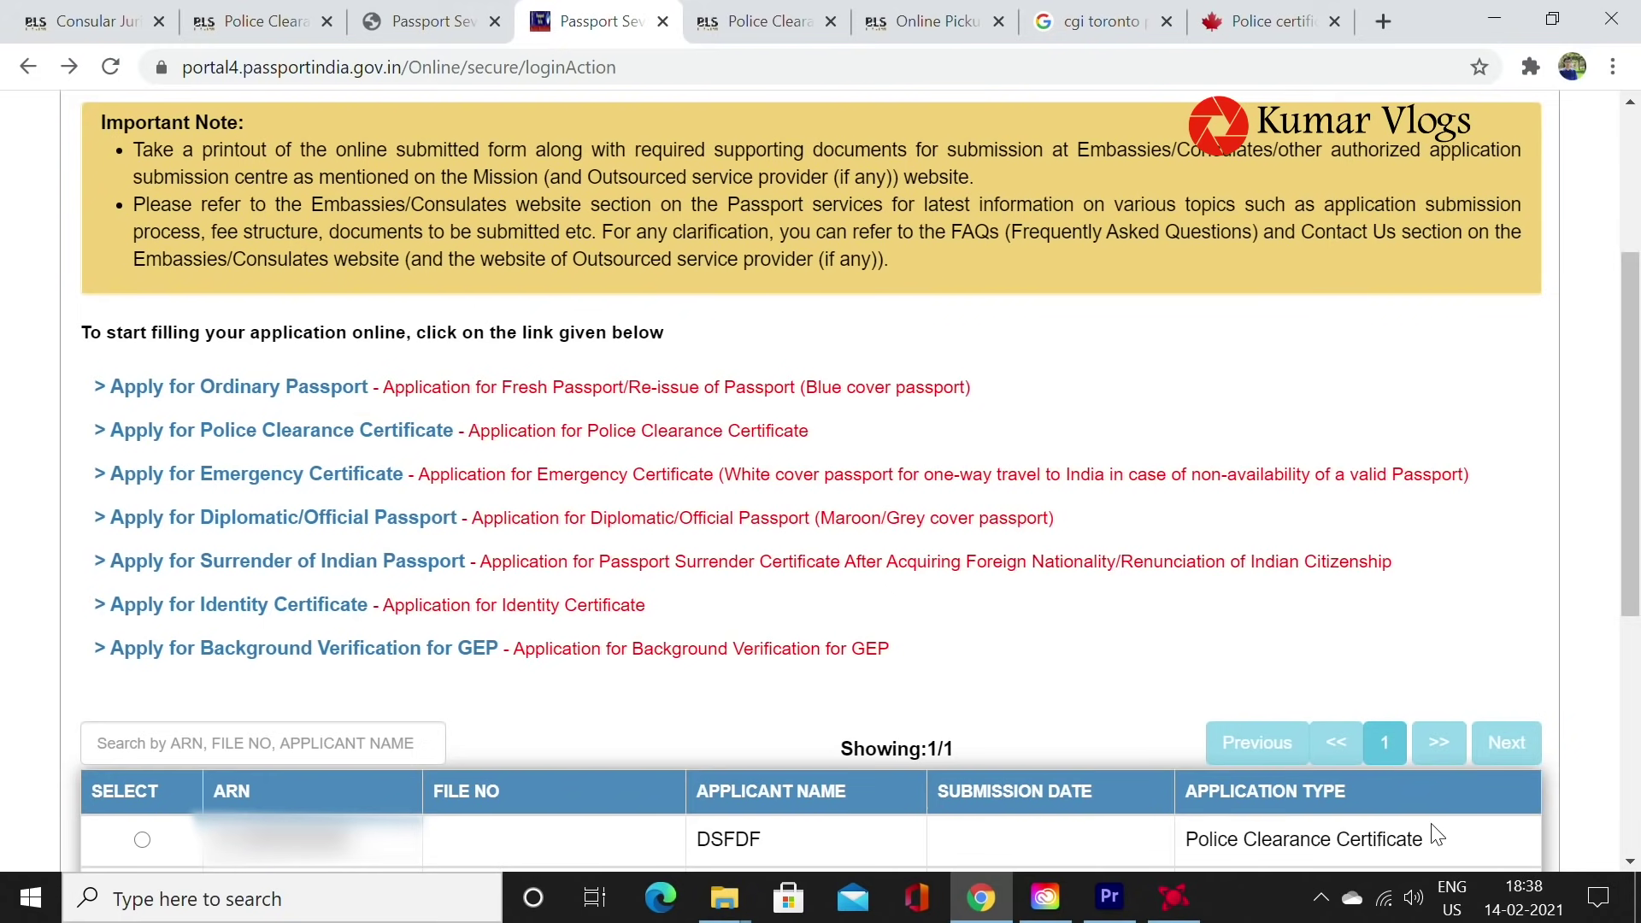
scroll(1386, 831, "up", 1)
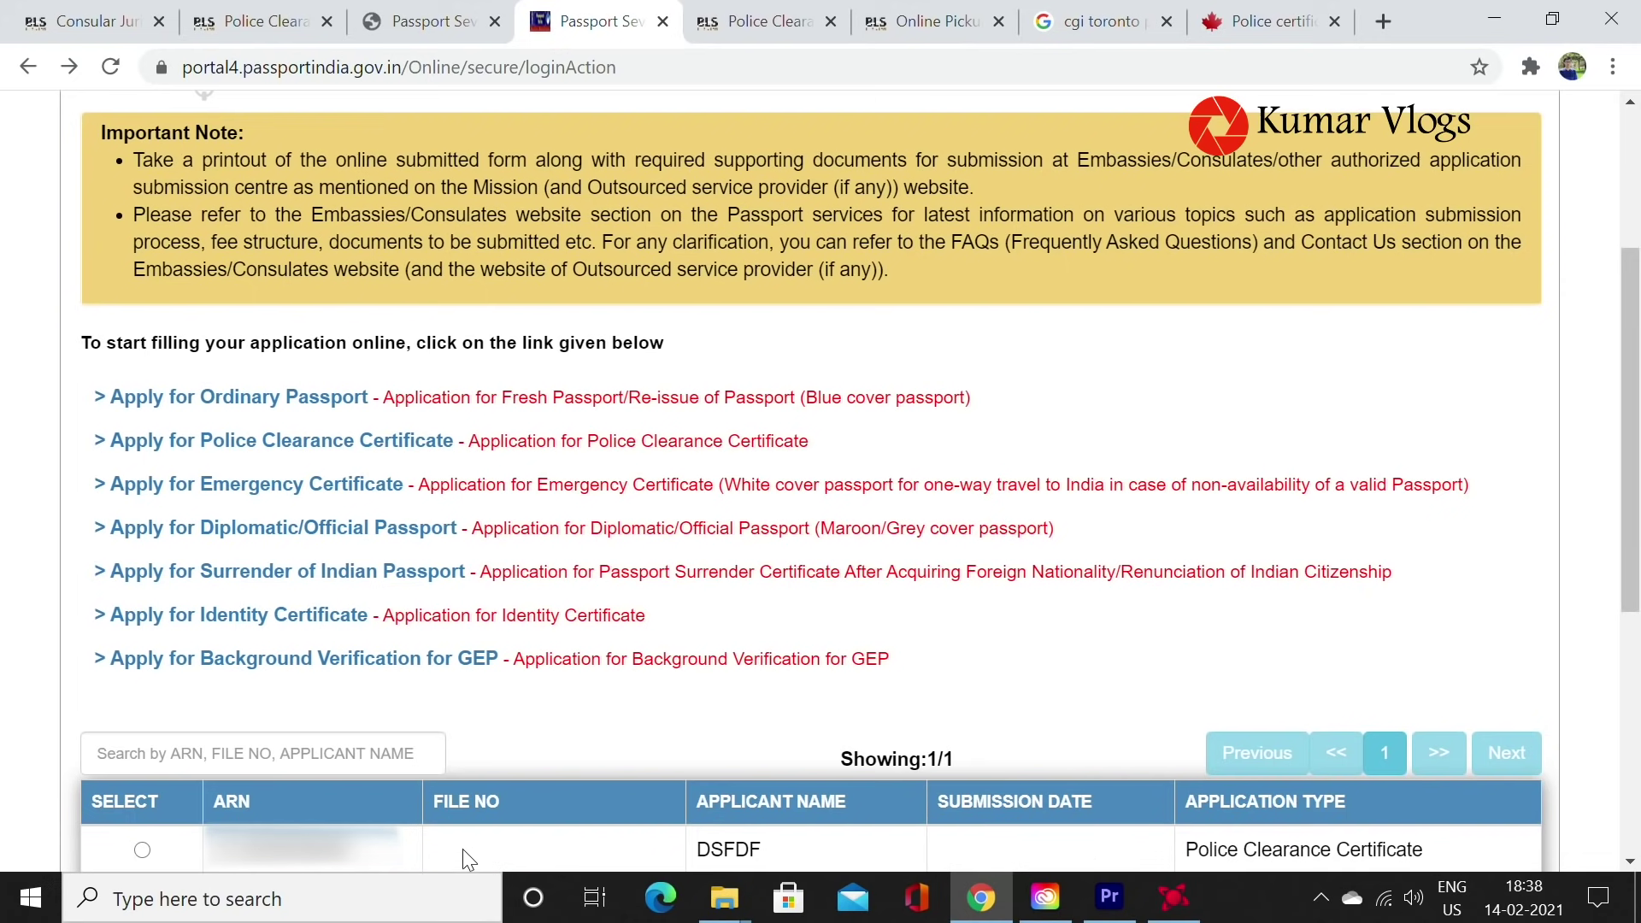
left_click(141, 851)
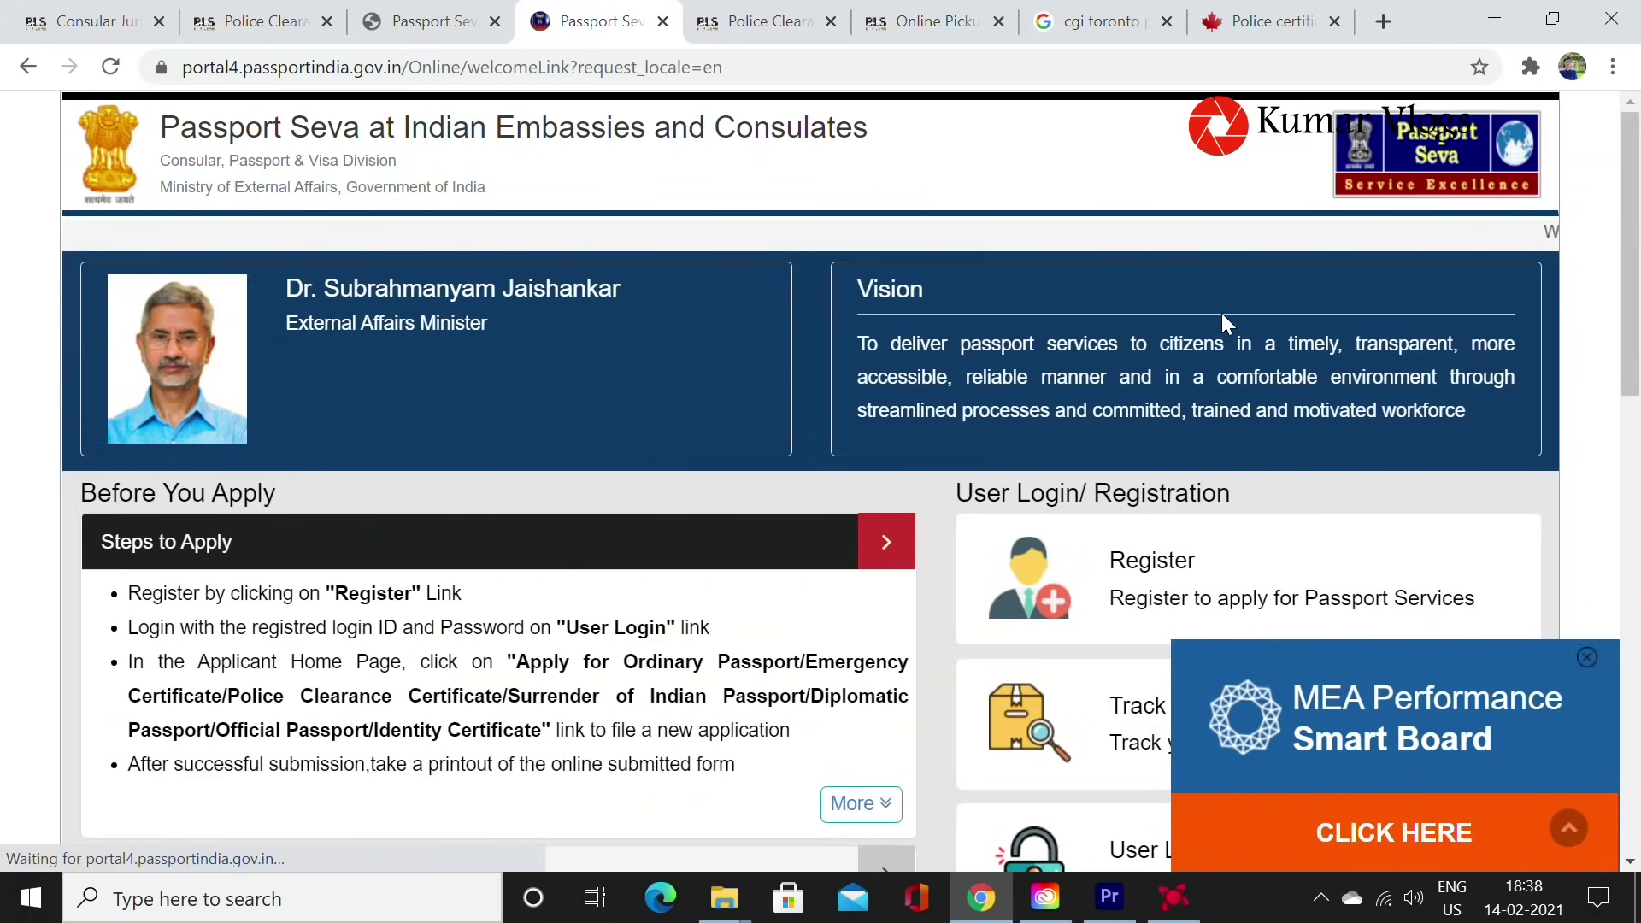
Close the Passport Seva pages and examine the required documents and photograph rules on the BLS Police Clearance Certificate page.
left_click(663, 21)
left_click(663, 21)
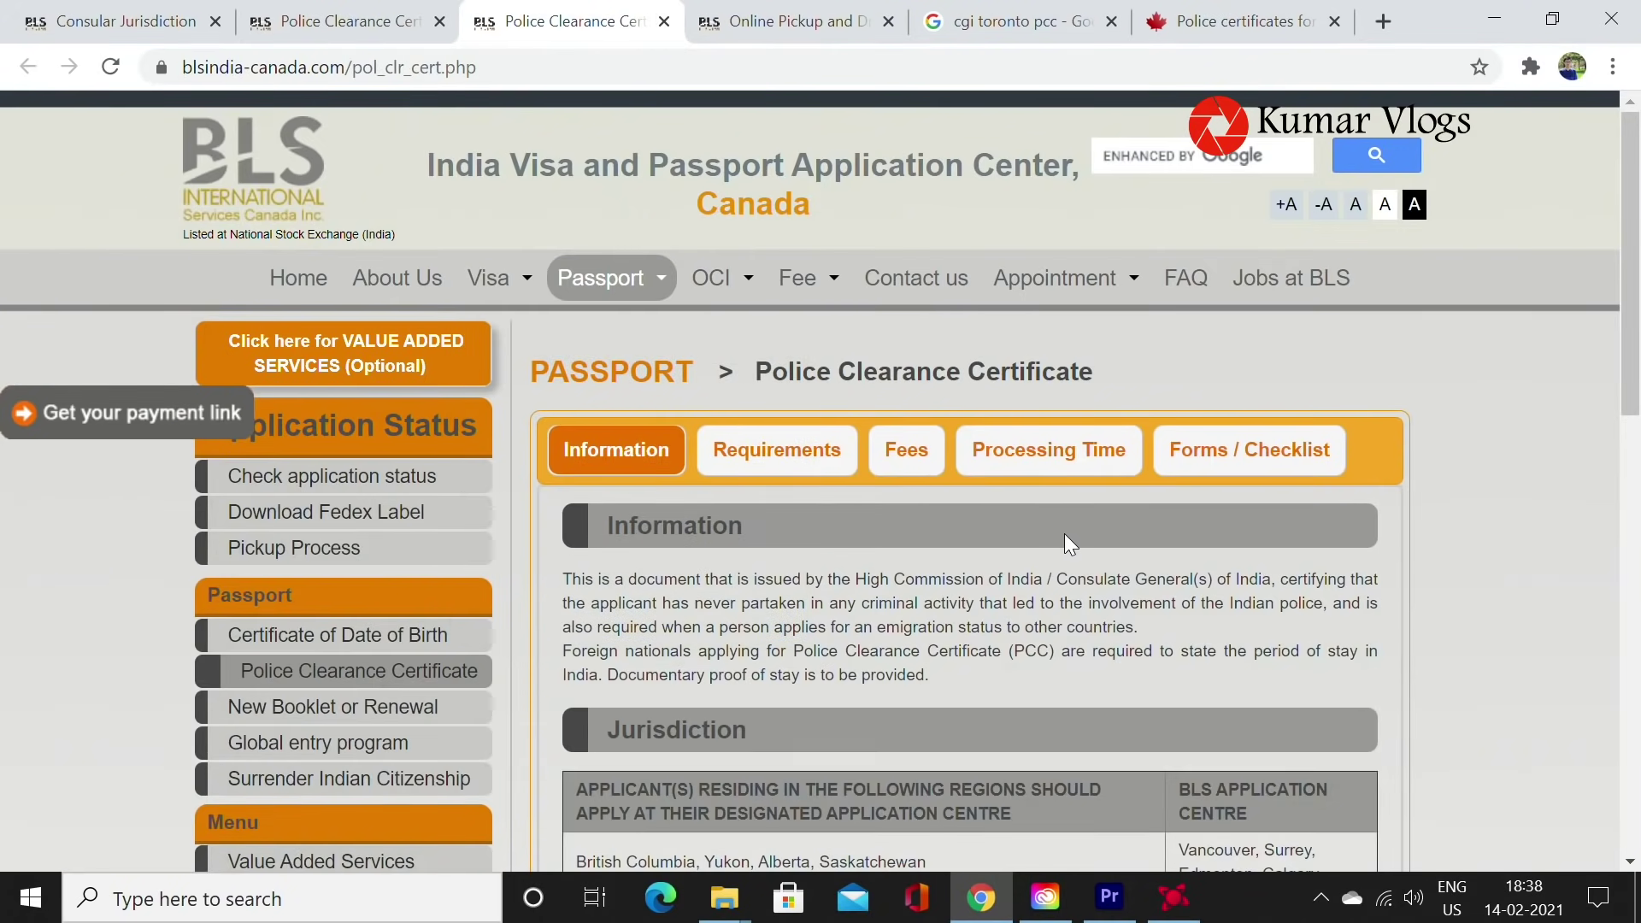
scroll(1064, 533, "down", 1)
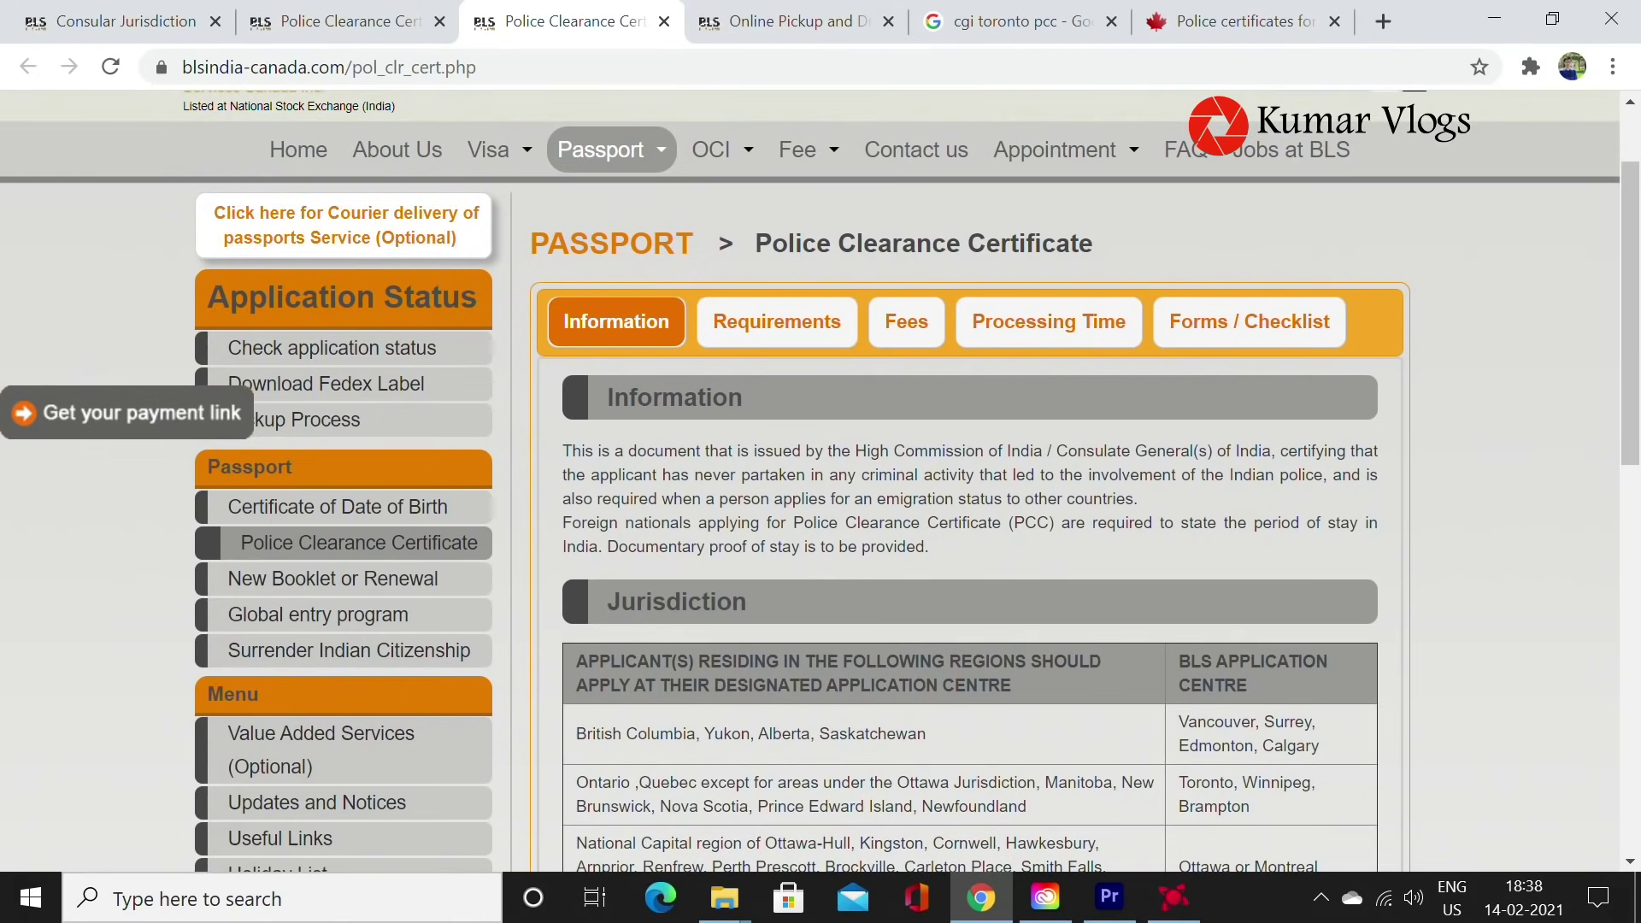
left_click(744, 342)
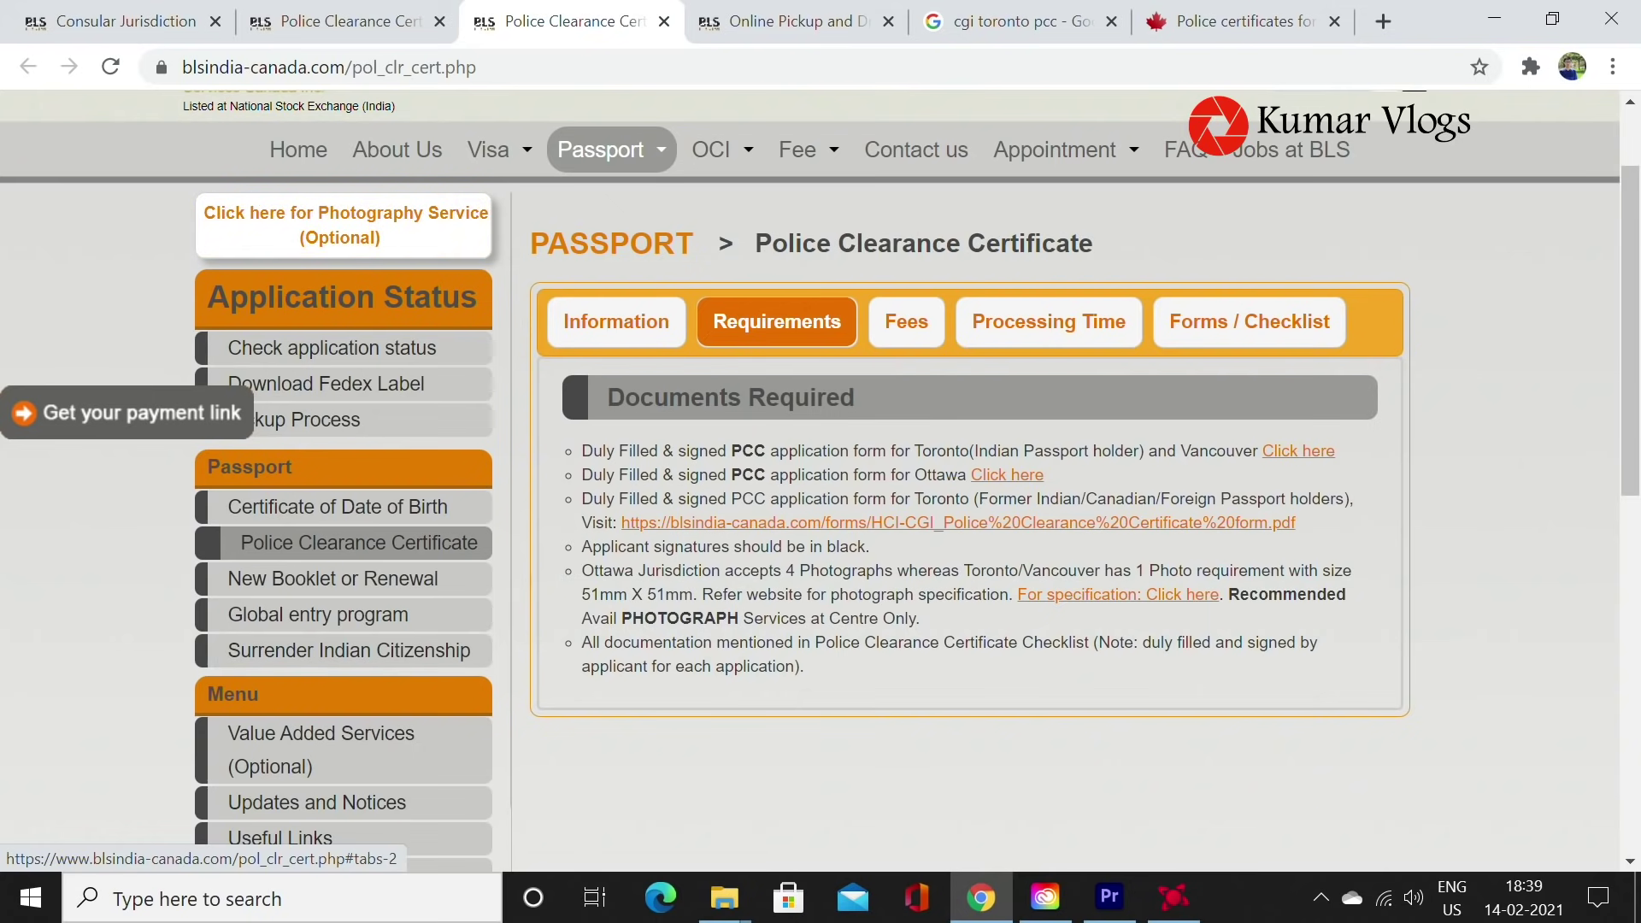
left_click_drag(581, 570, 963, 571)
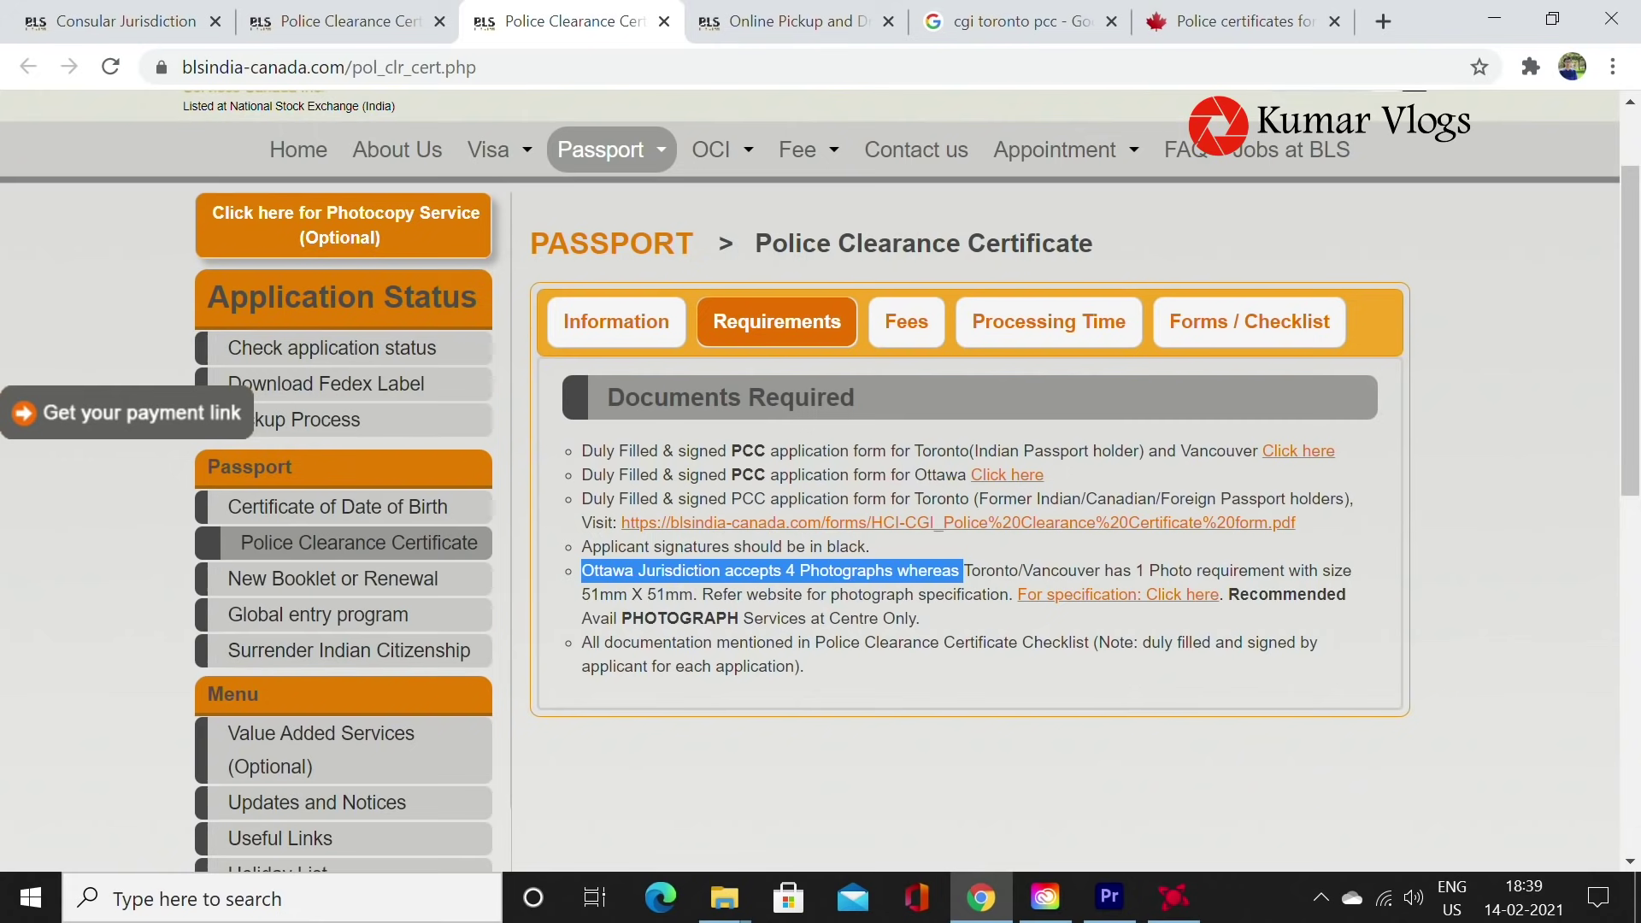
left_click(964, 571)
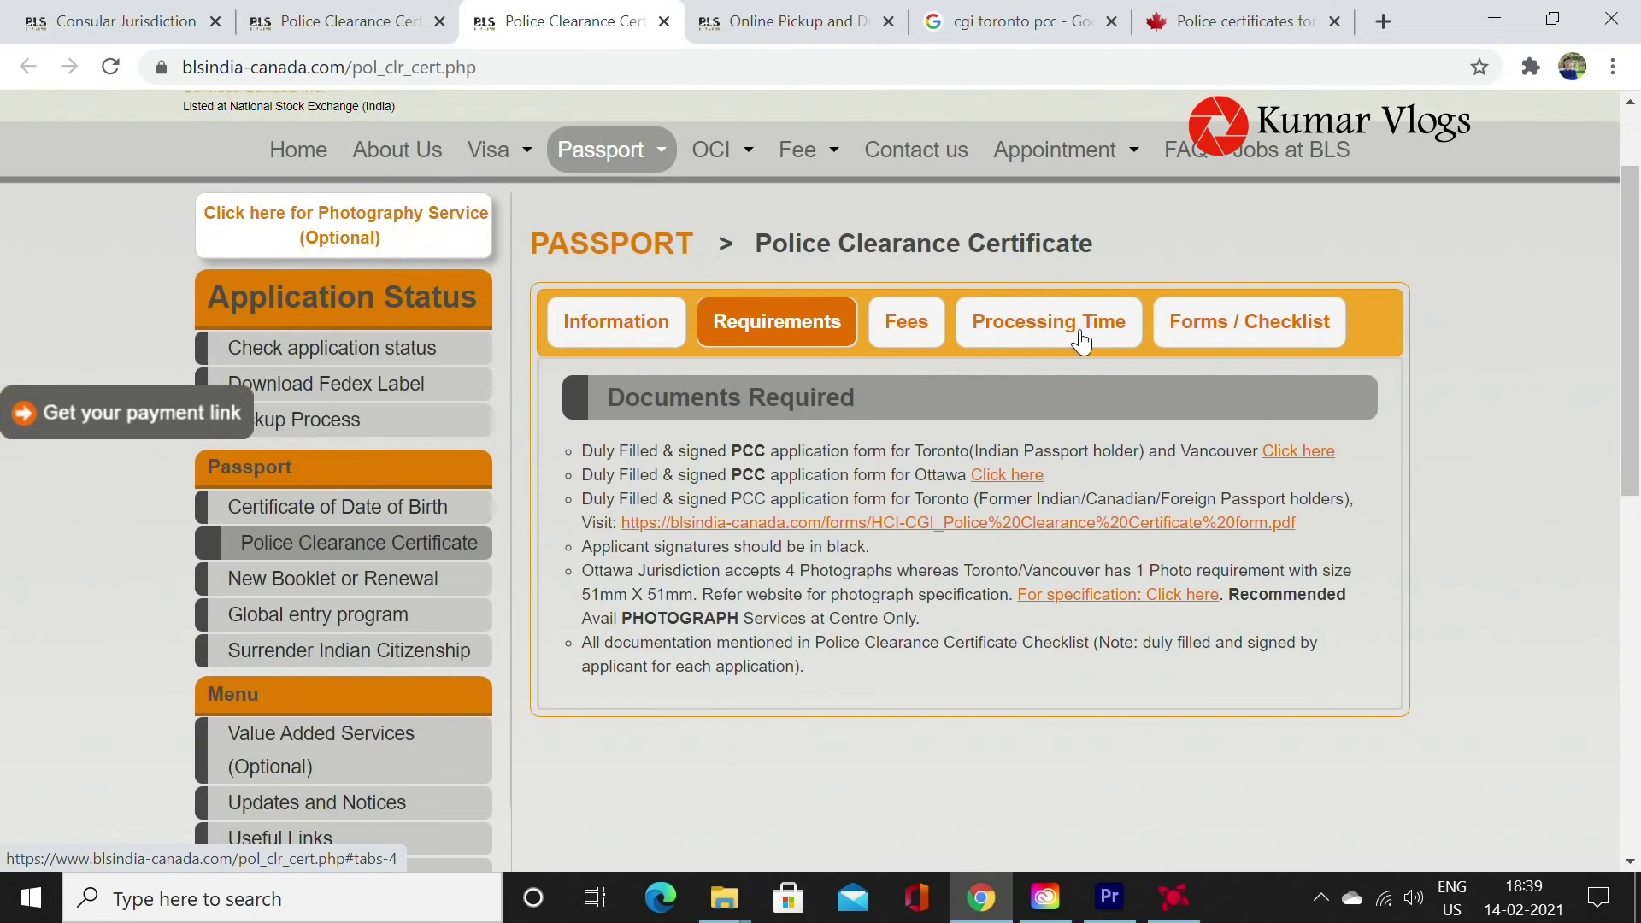
Open the Toronto Police Clearance Certificate checklist and examine its application form instructions and the photograph specifications for valid Indian passports.
left_click(1190, 329)
scroll(950, 464, "down", 1)
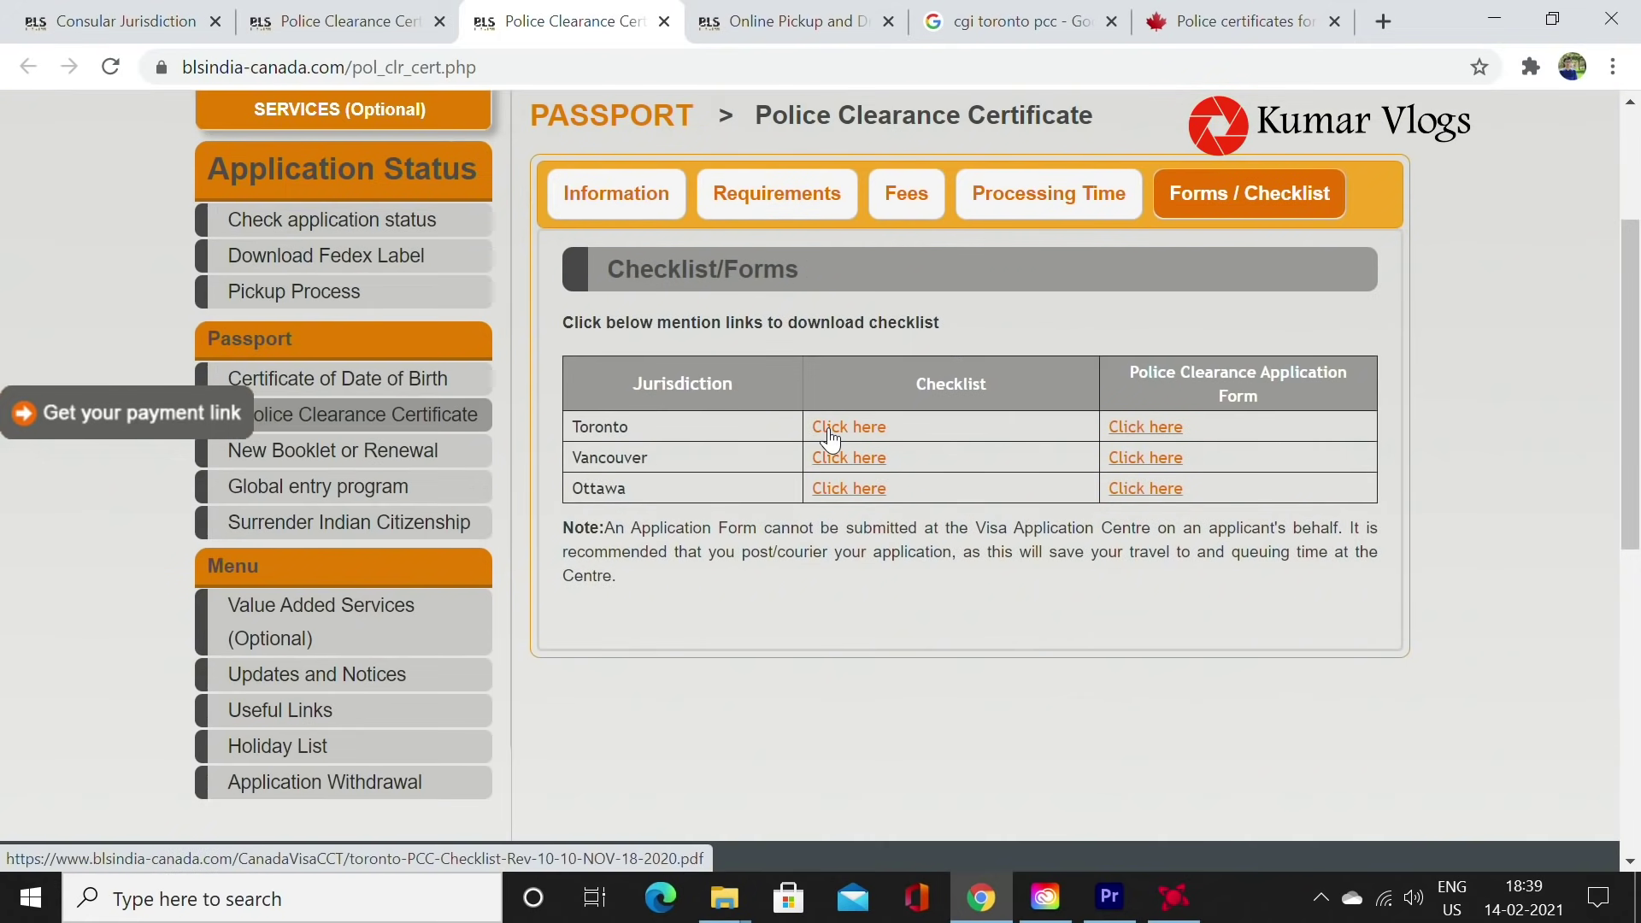
left_click(831, 431)
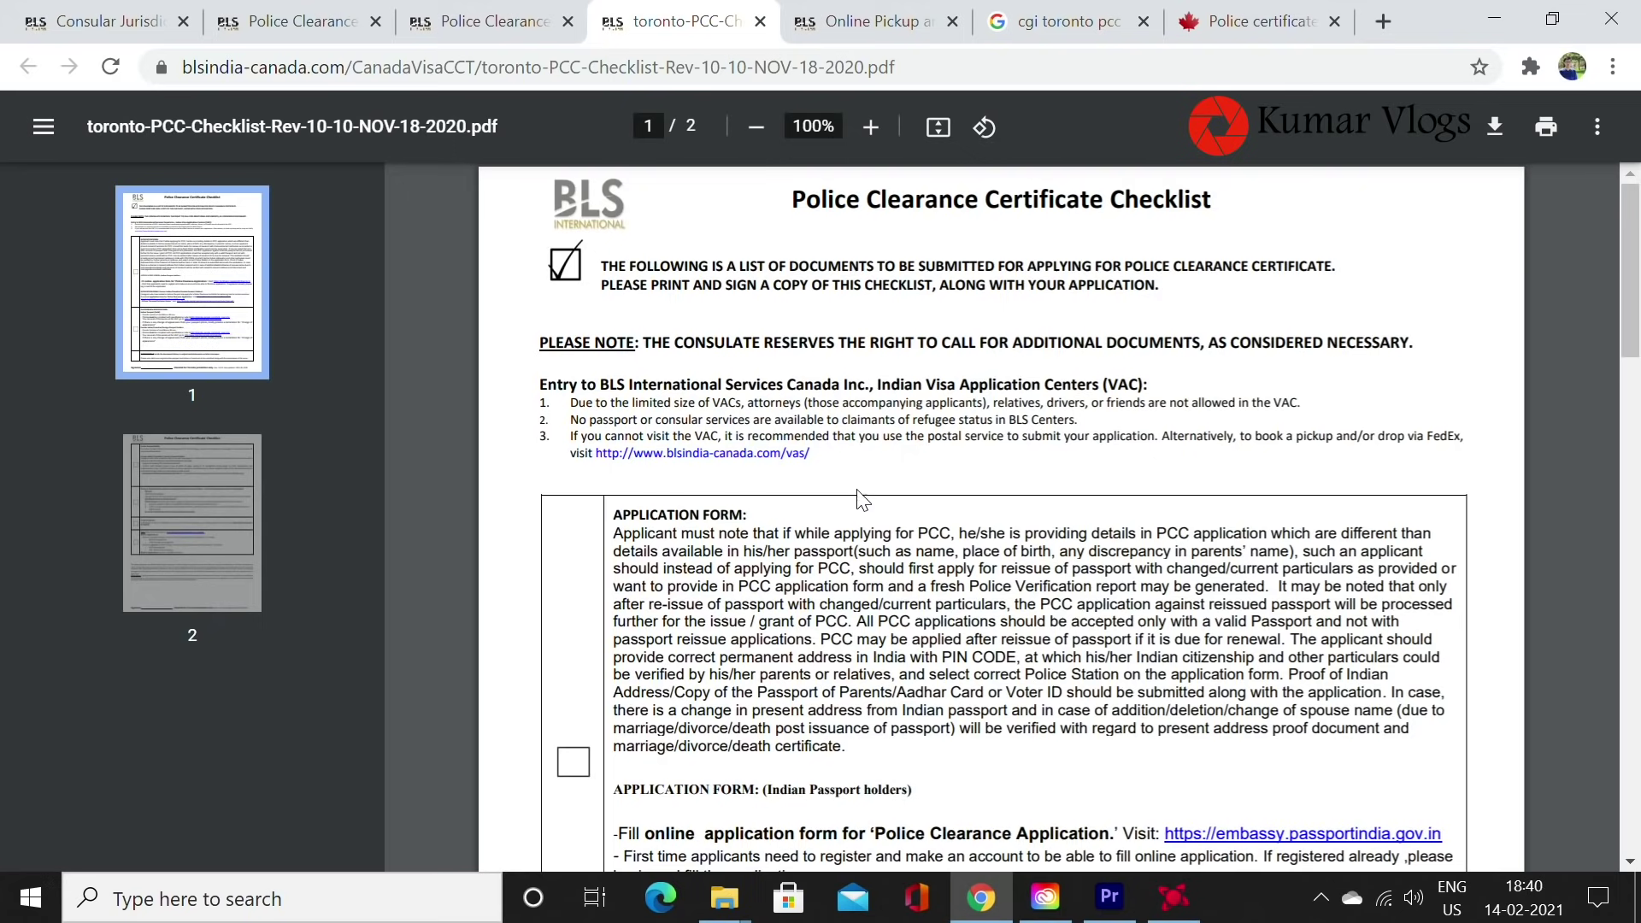
scroll(1000, 512, "down", 6)
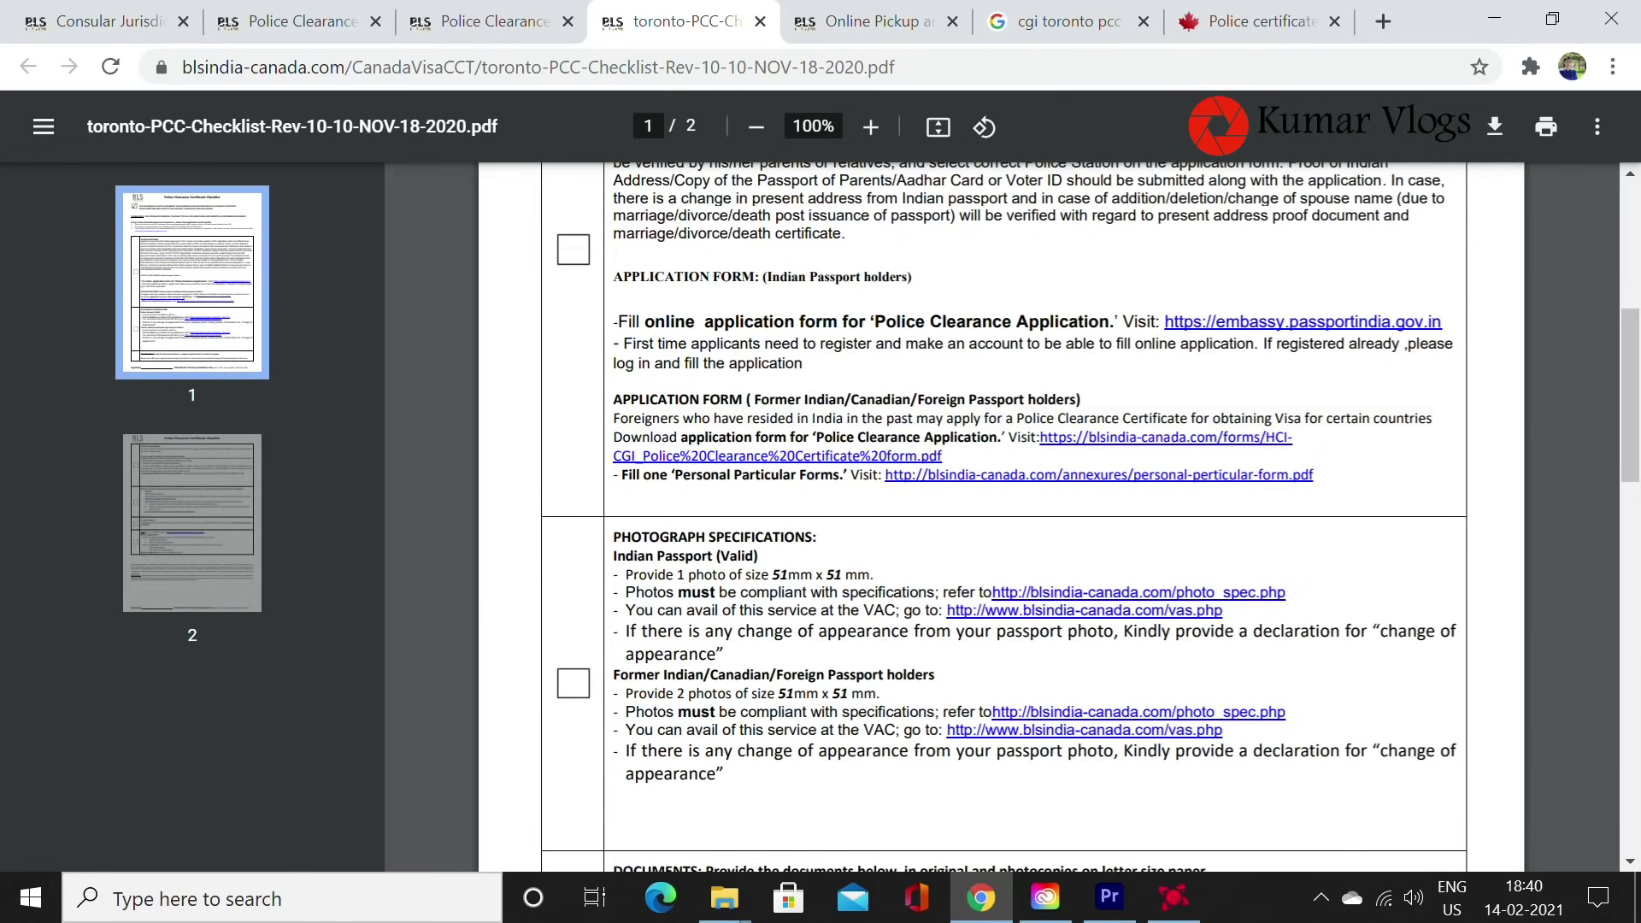
scroll(1111, 188, "down", 3)
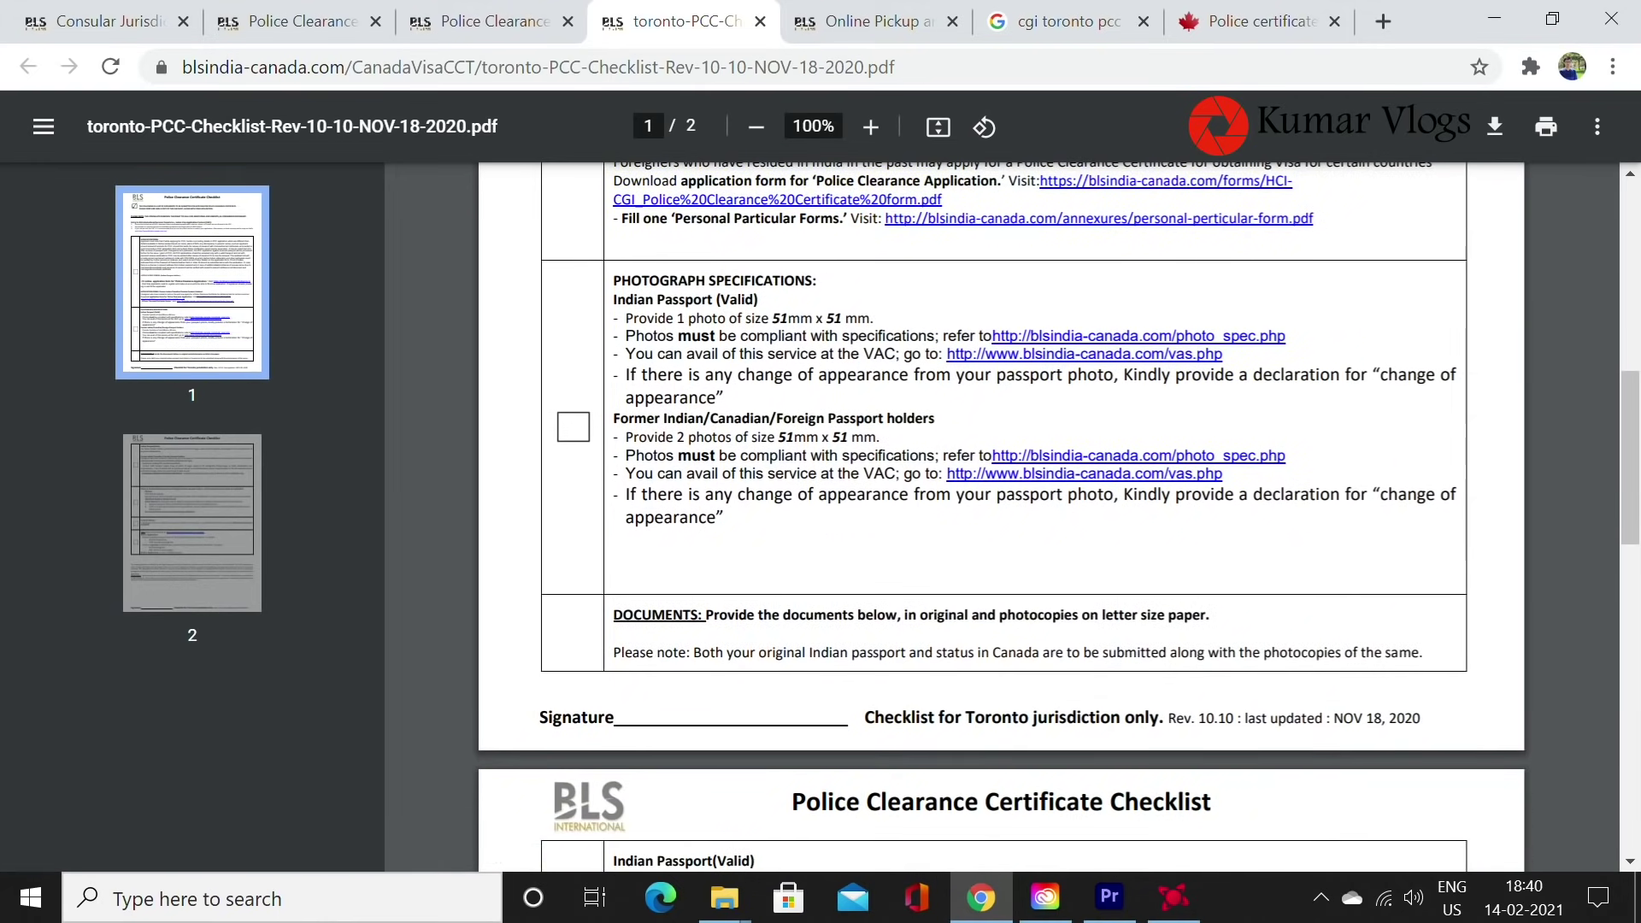
left_click_drag(657, 299, 869, 317)
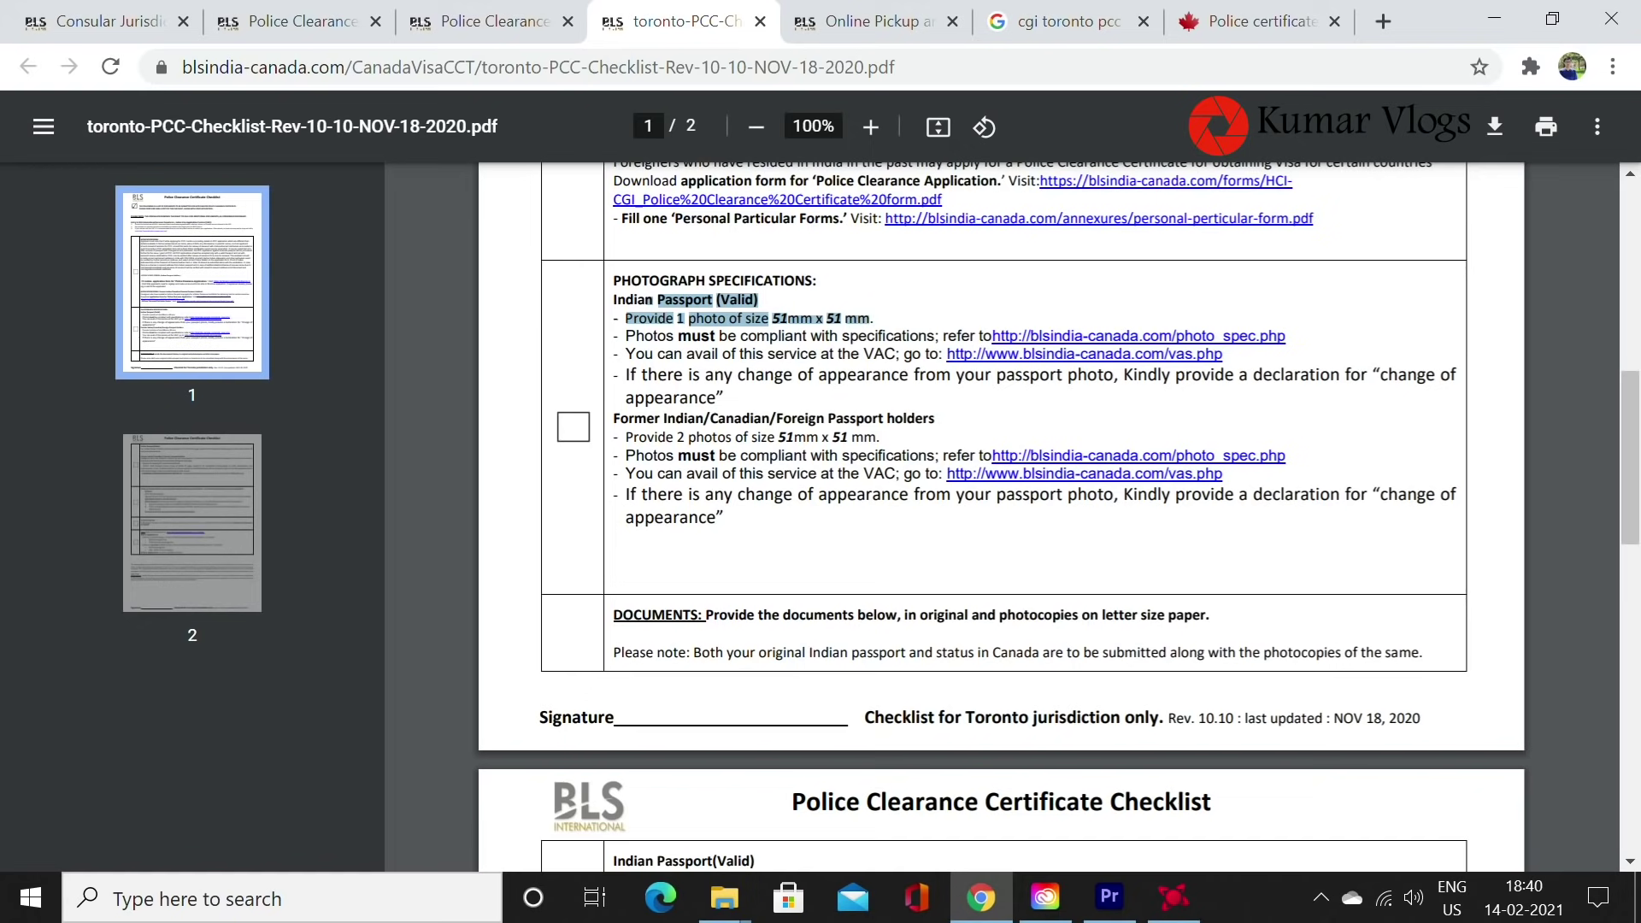
Examine the passport copy, status in Canada, proof of address and fee sections of the Toronto checklist, and close it.
scroll(1000, 513, "down", 6)
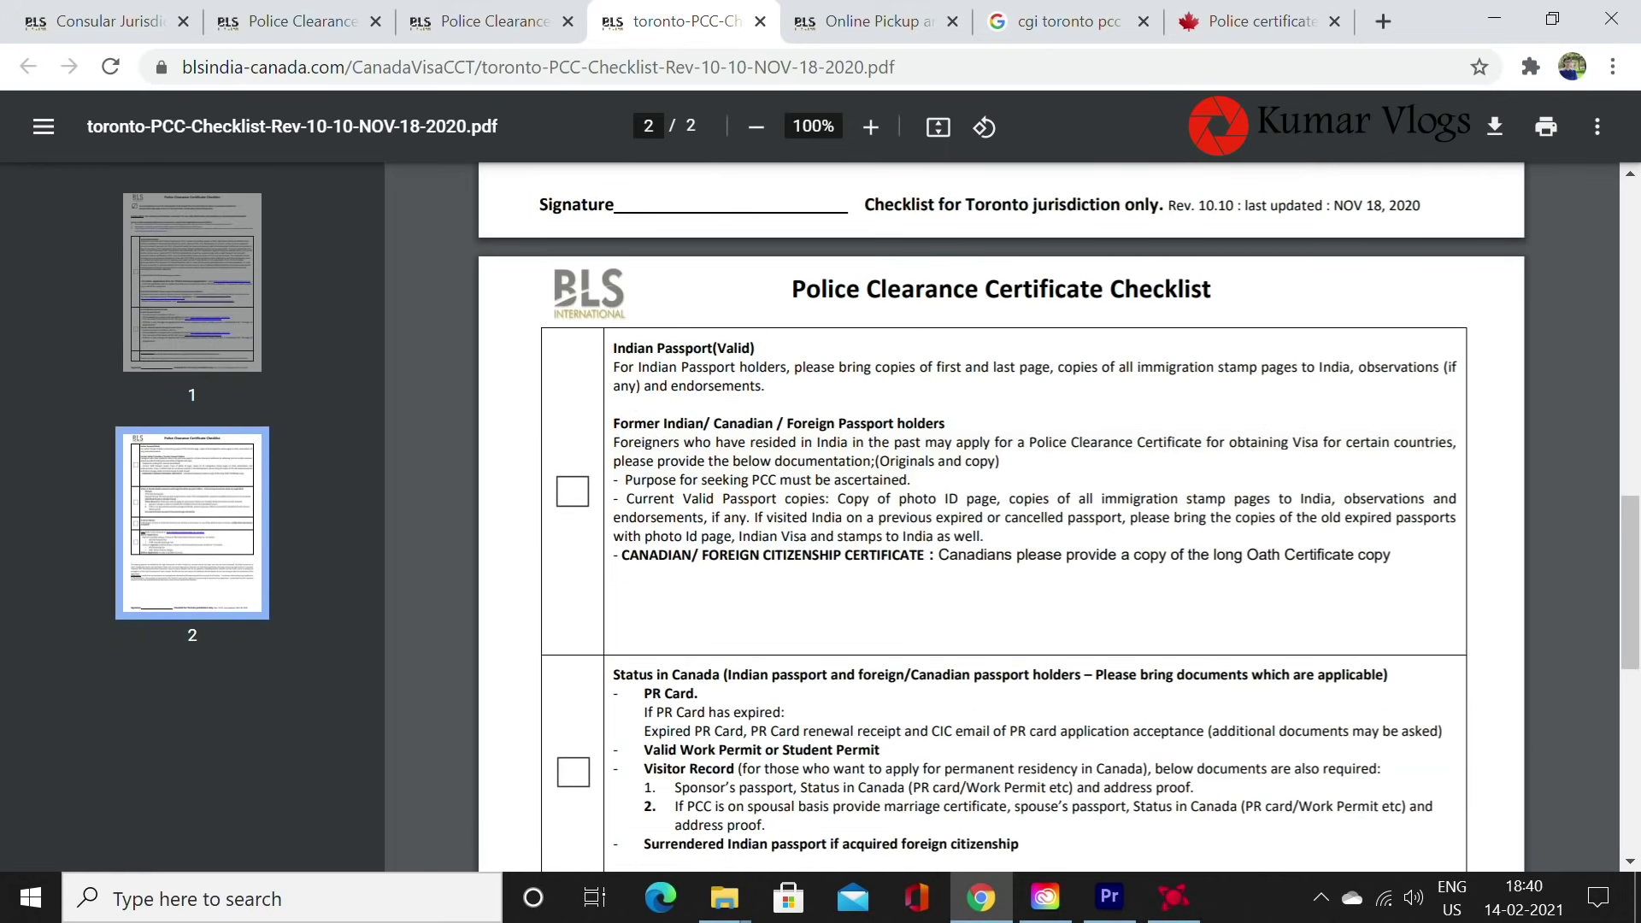
left_click_drag(1073, 368, 1224, 369)
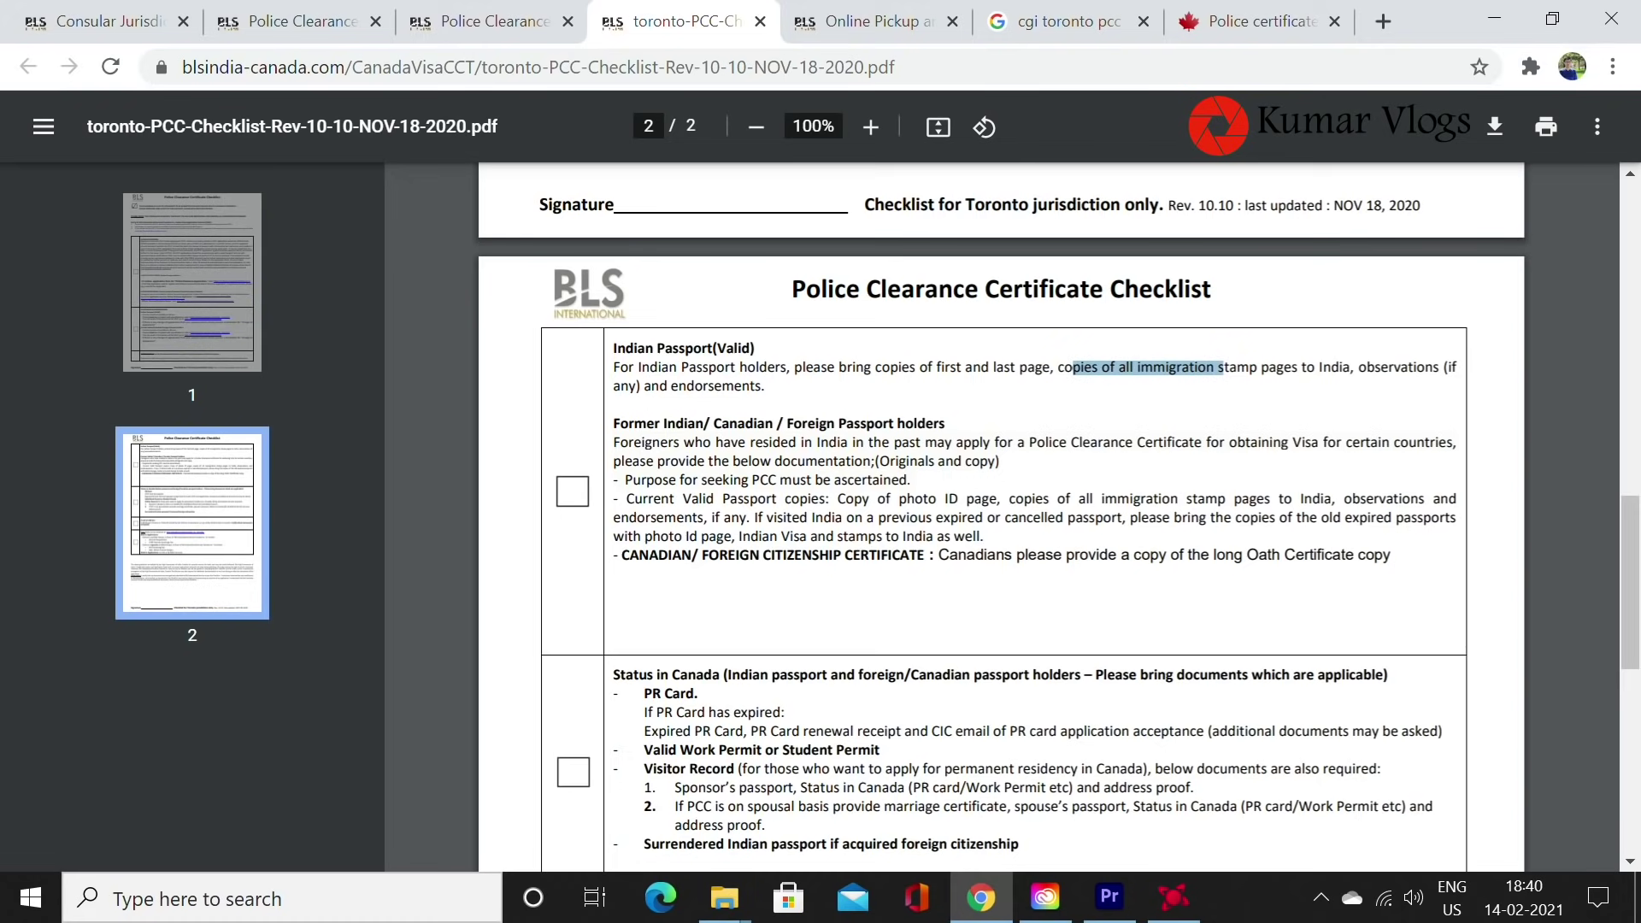
scroll(1019, 424, "down", 5)
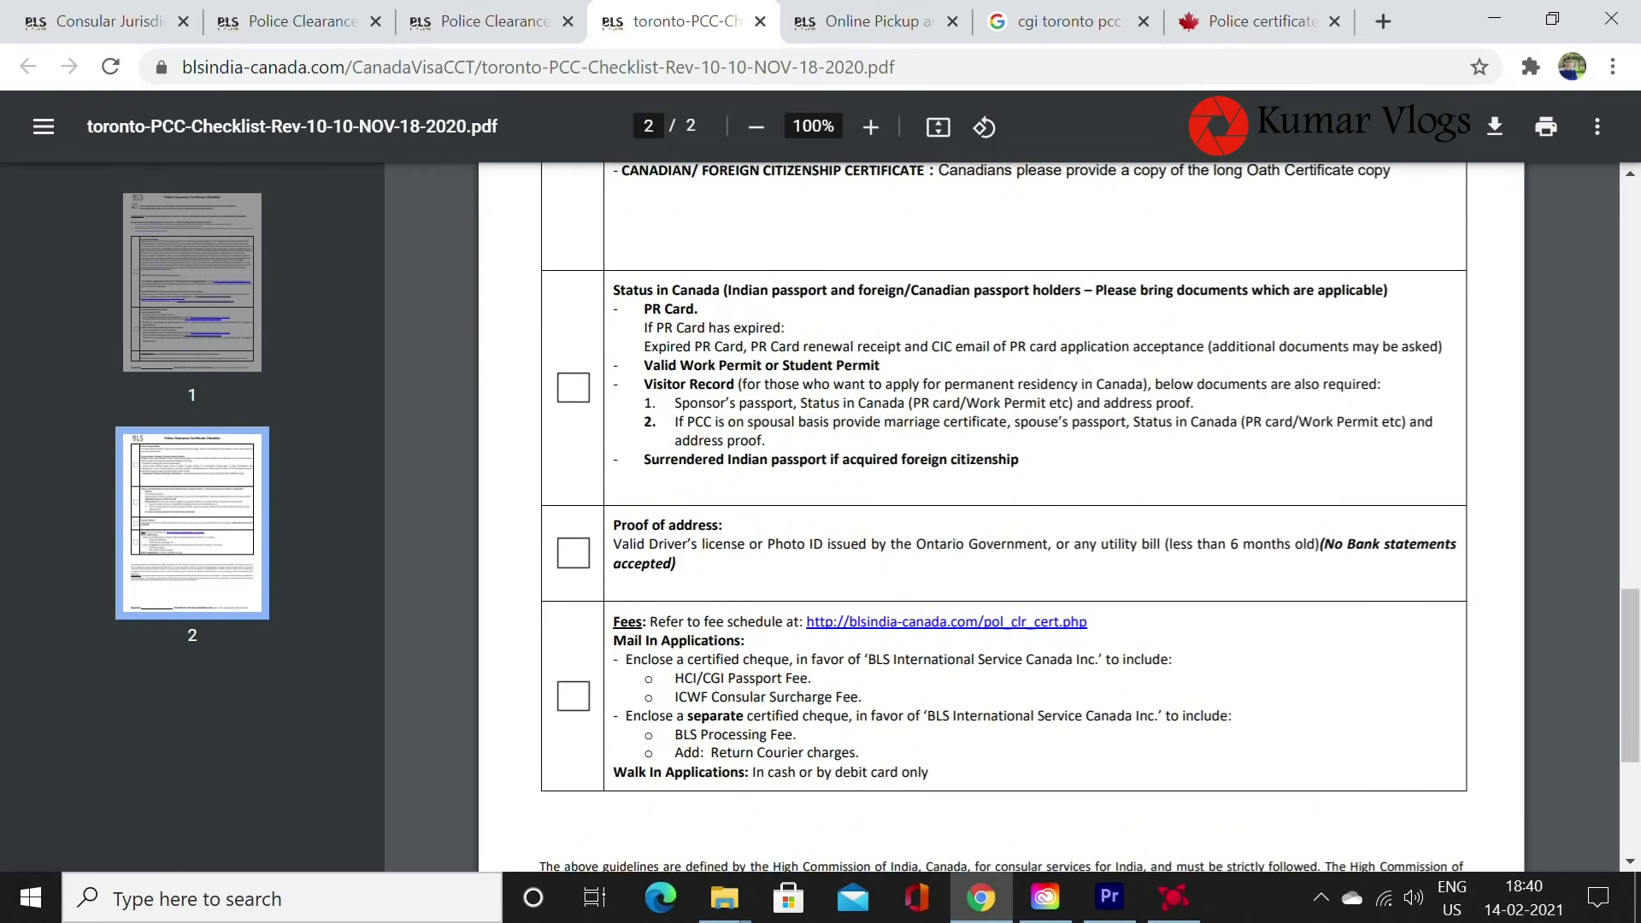
left_click_drag(653, 366, 880, 365)
scroll(694, 474, "down", 3)
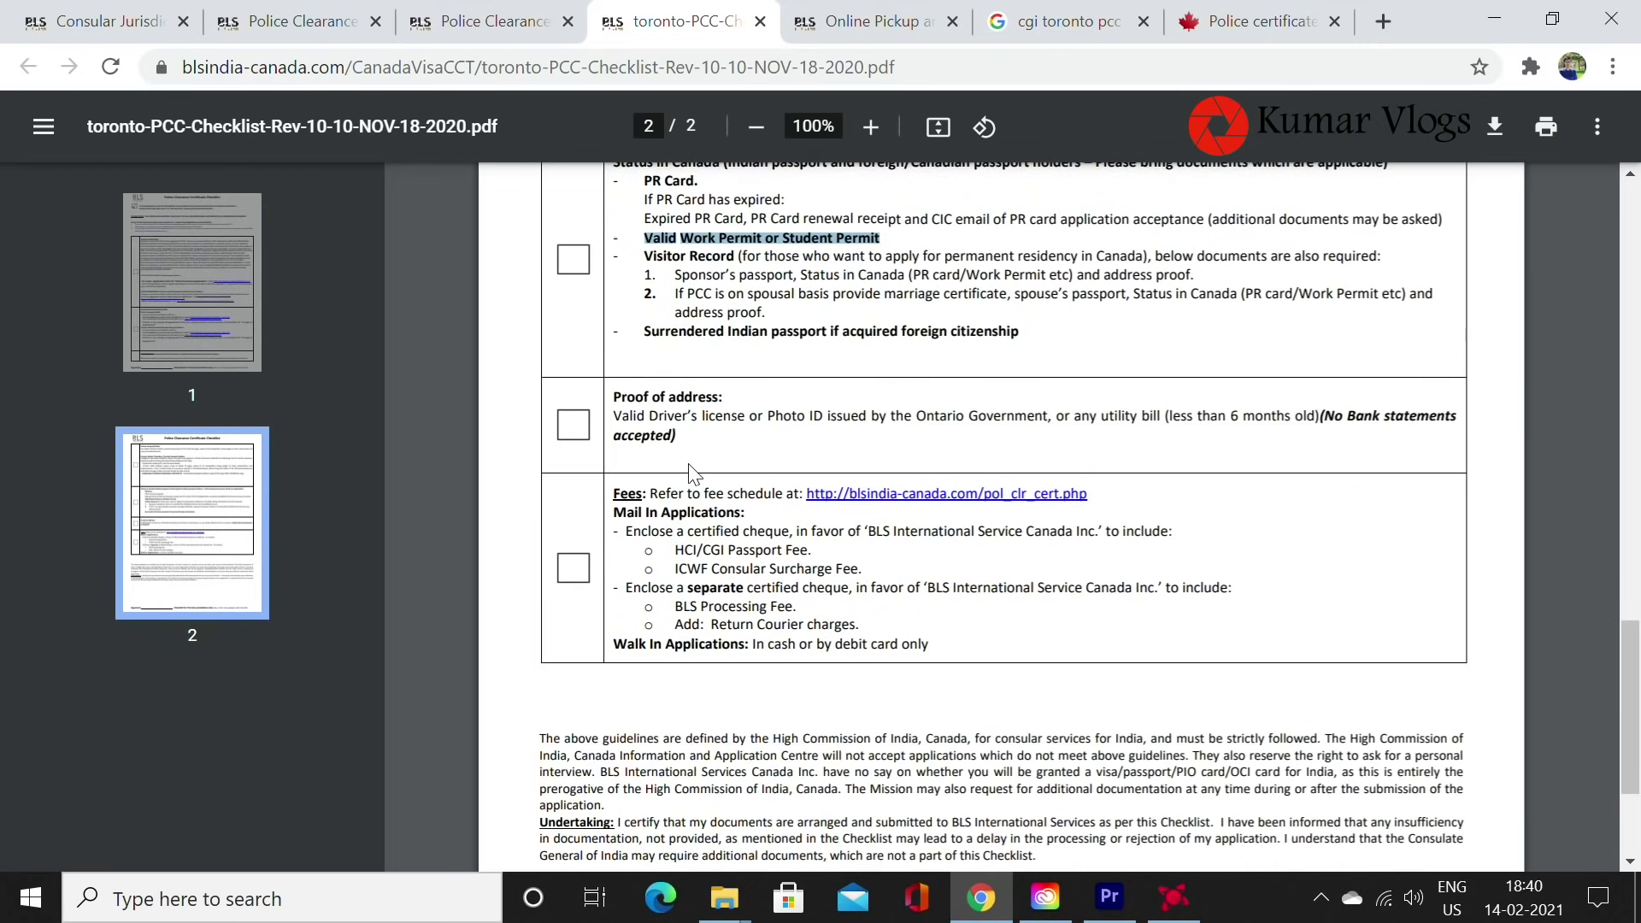
left_click_drag(620, 416, 758, 416)
scroll(1000, 513, "down", 3)
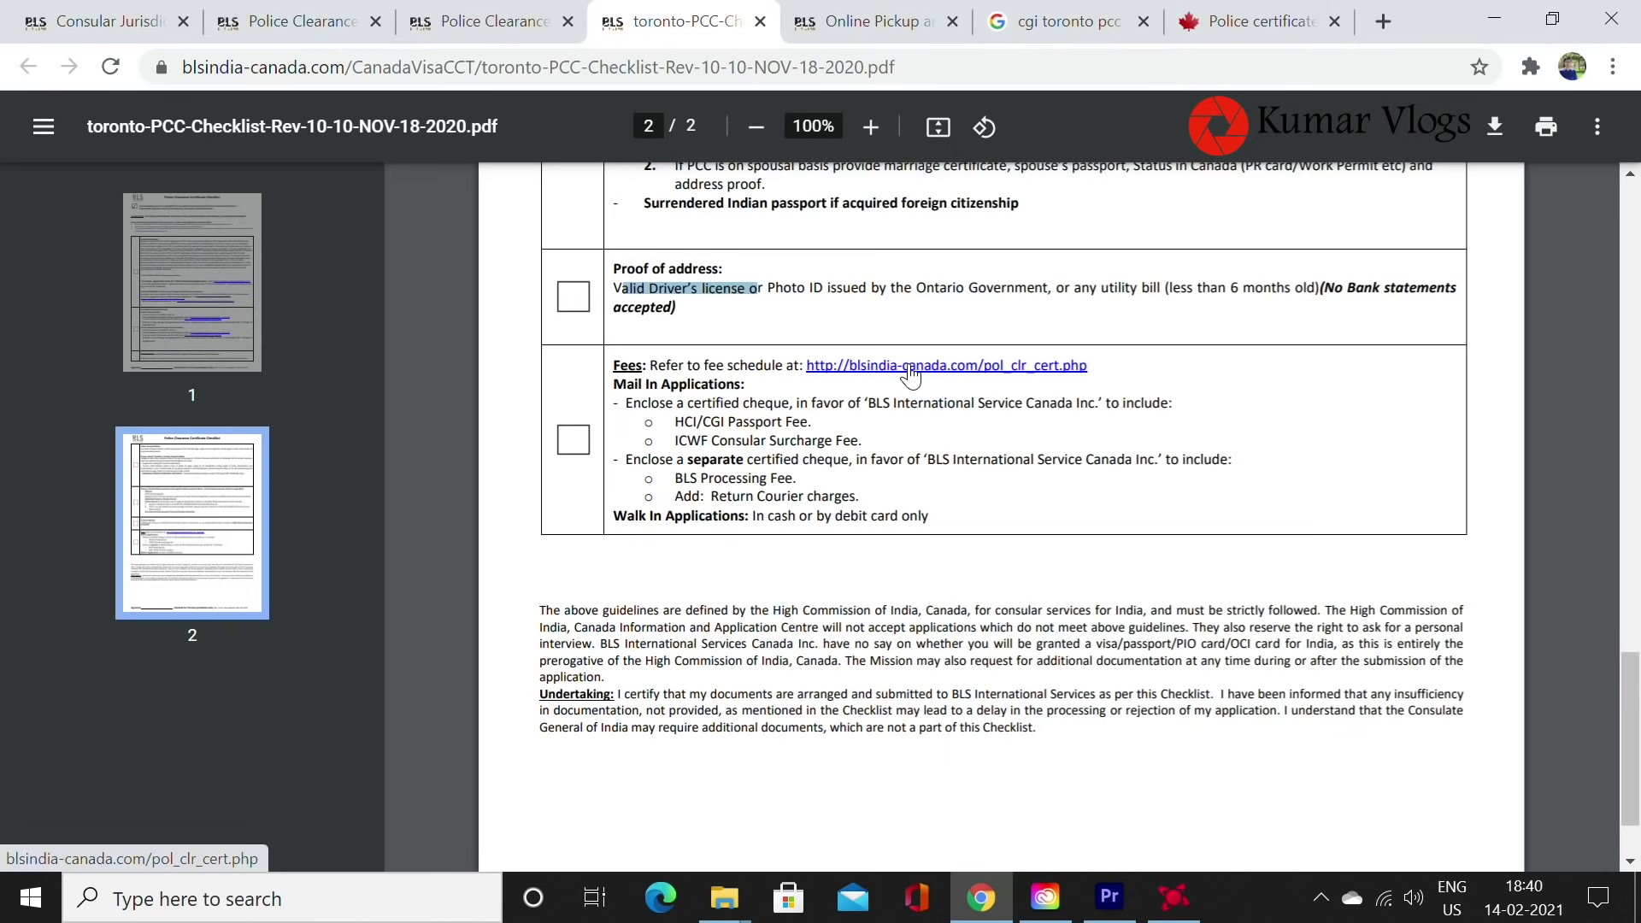
left_click(763, 20)
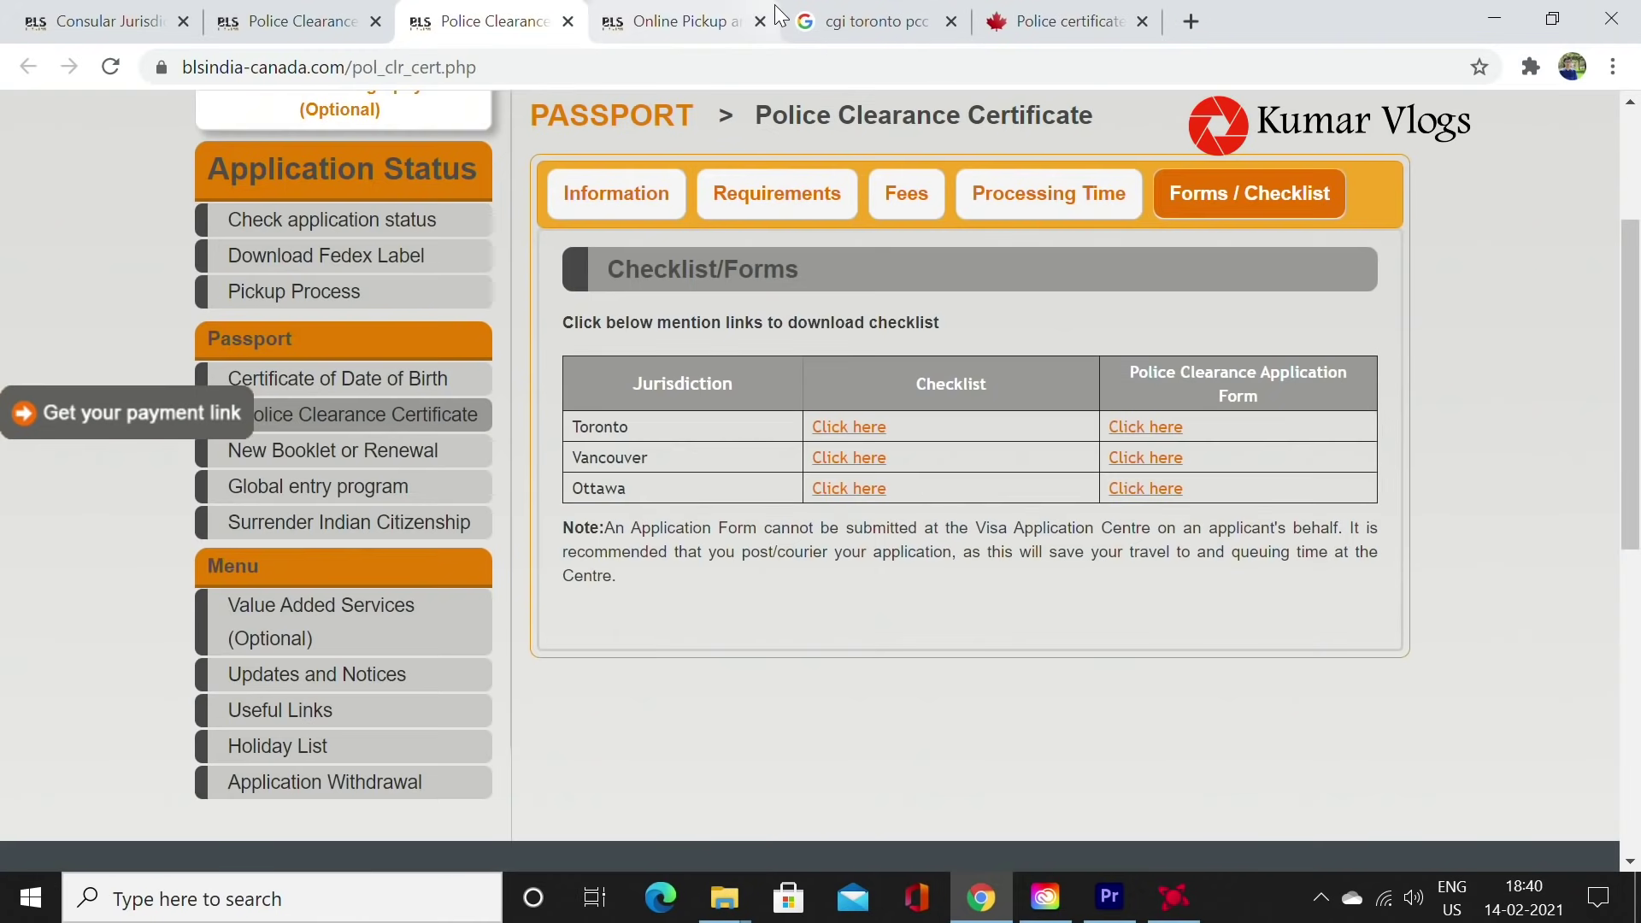
Open the Vancouver Police Clearance Certificate checklist and examine its online application form and photograph requirements.
left_click(870, 461)
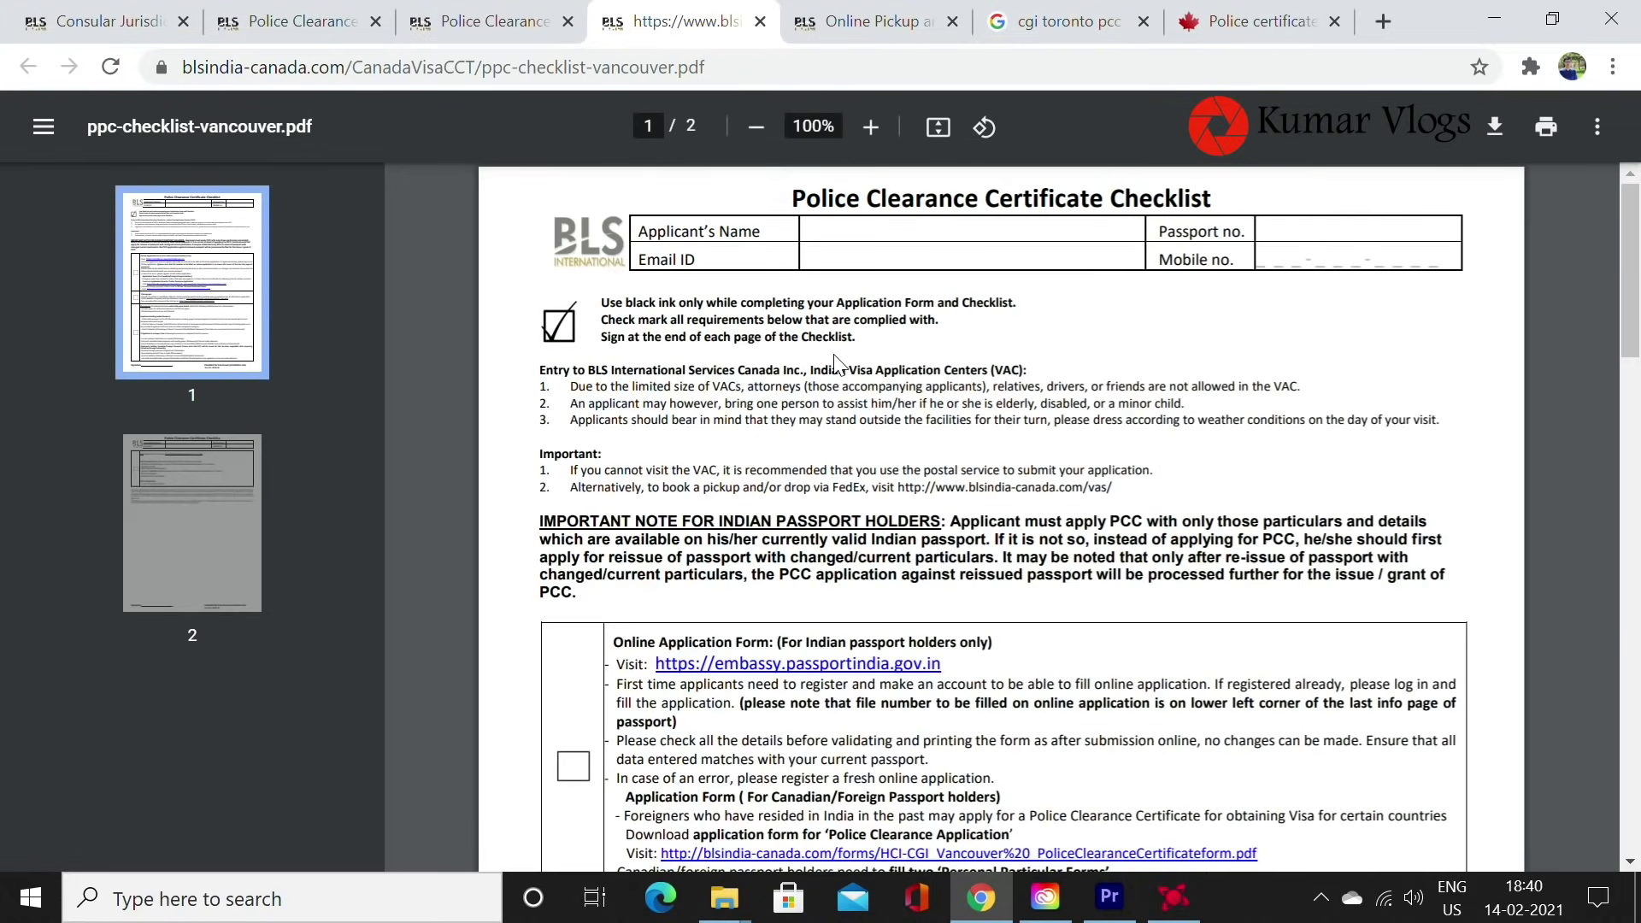
scroll(838, 363, "down", 5)
scroll(837, 363, "up", 2)
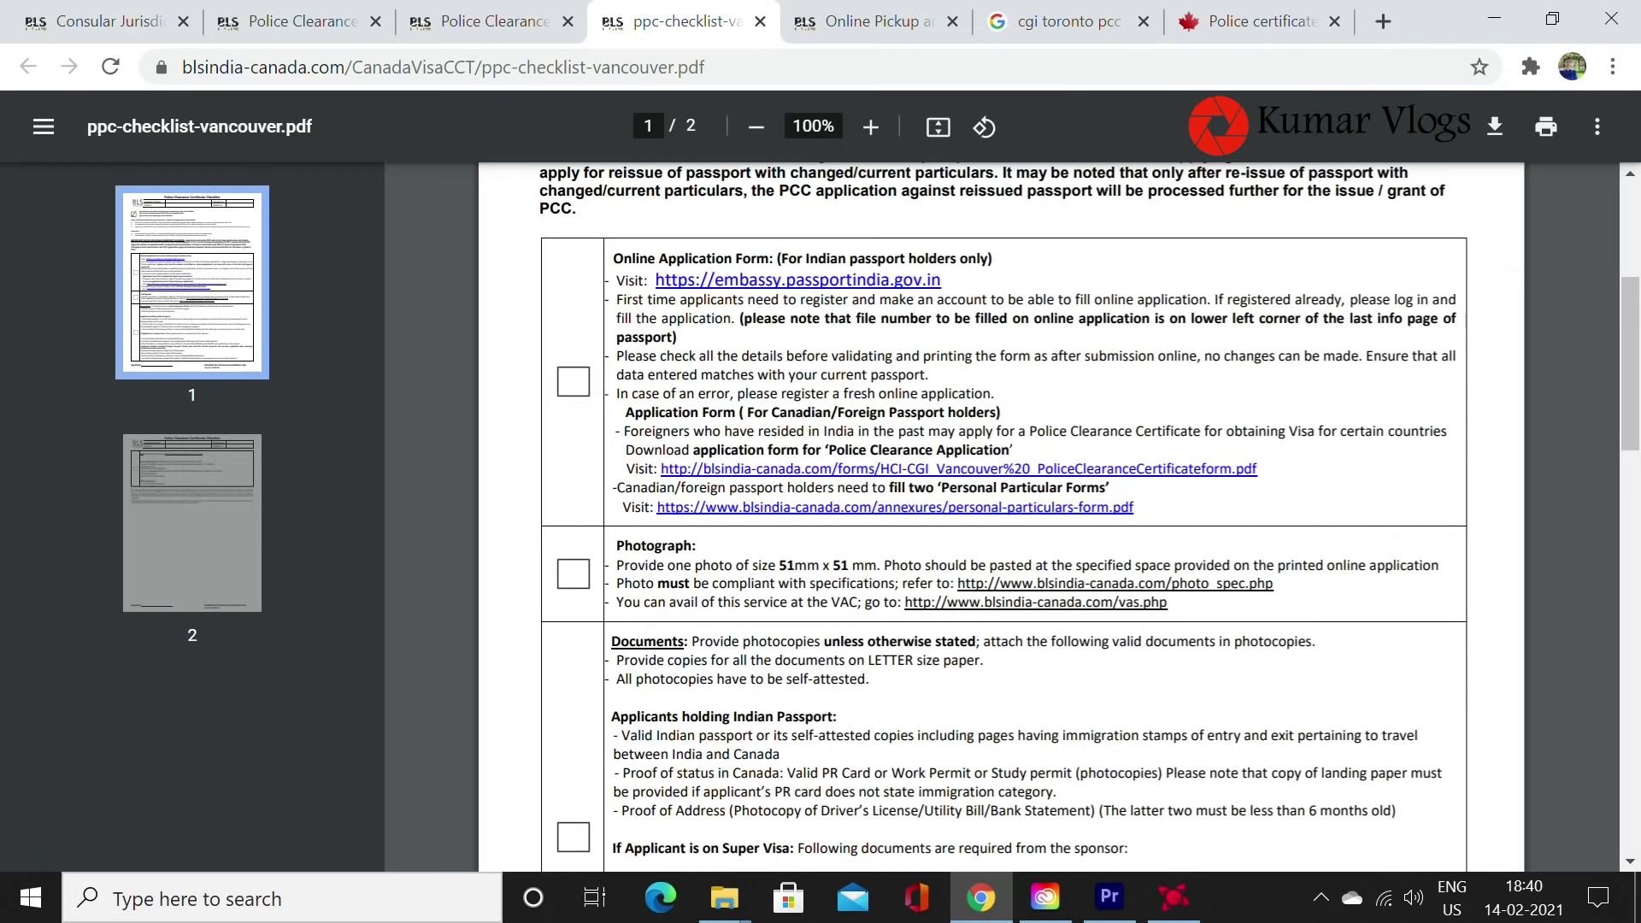
scroll(1464, 318, "down", 1)
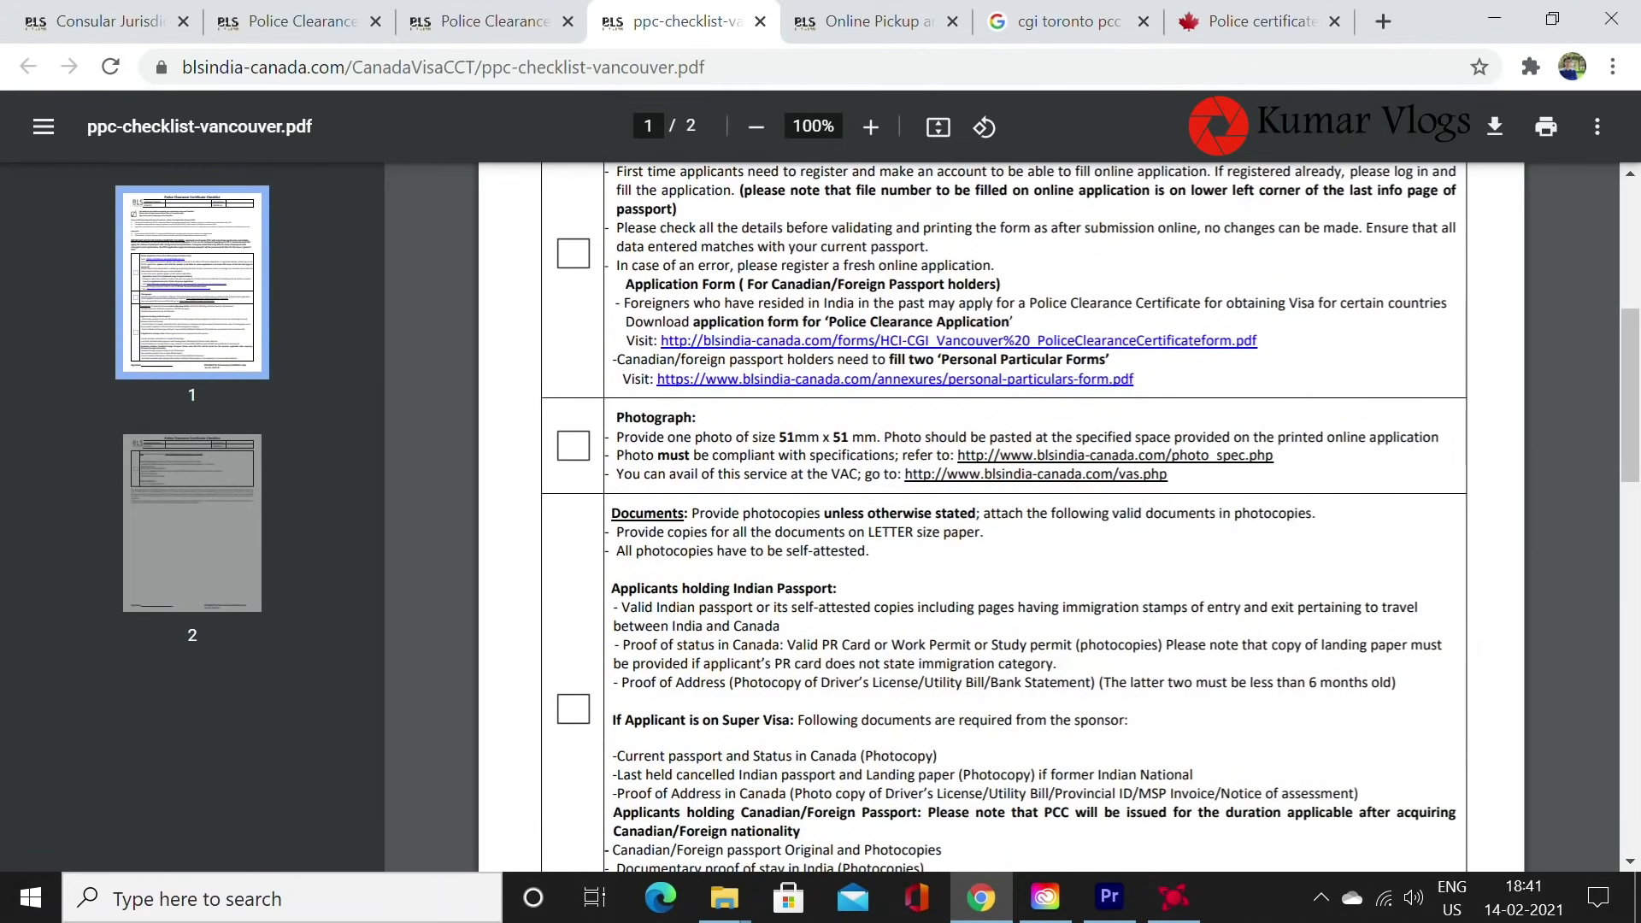
left_click_drag(667, 438, 848, 438)
scroll(848, 438, "down", 1)
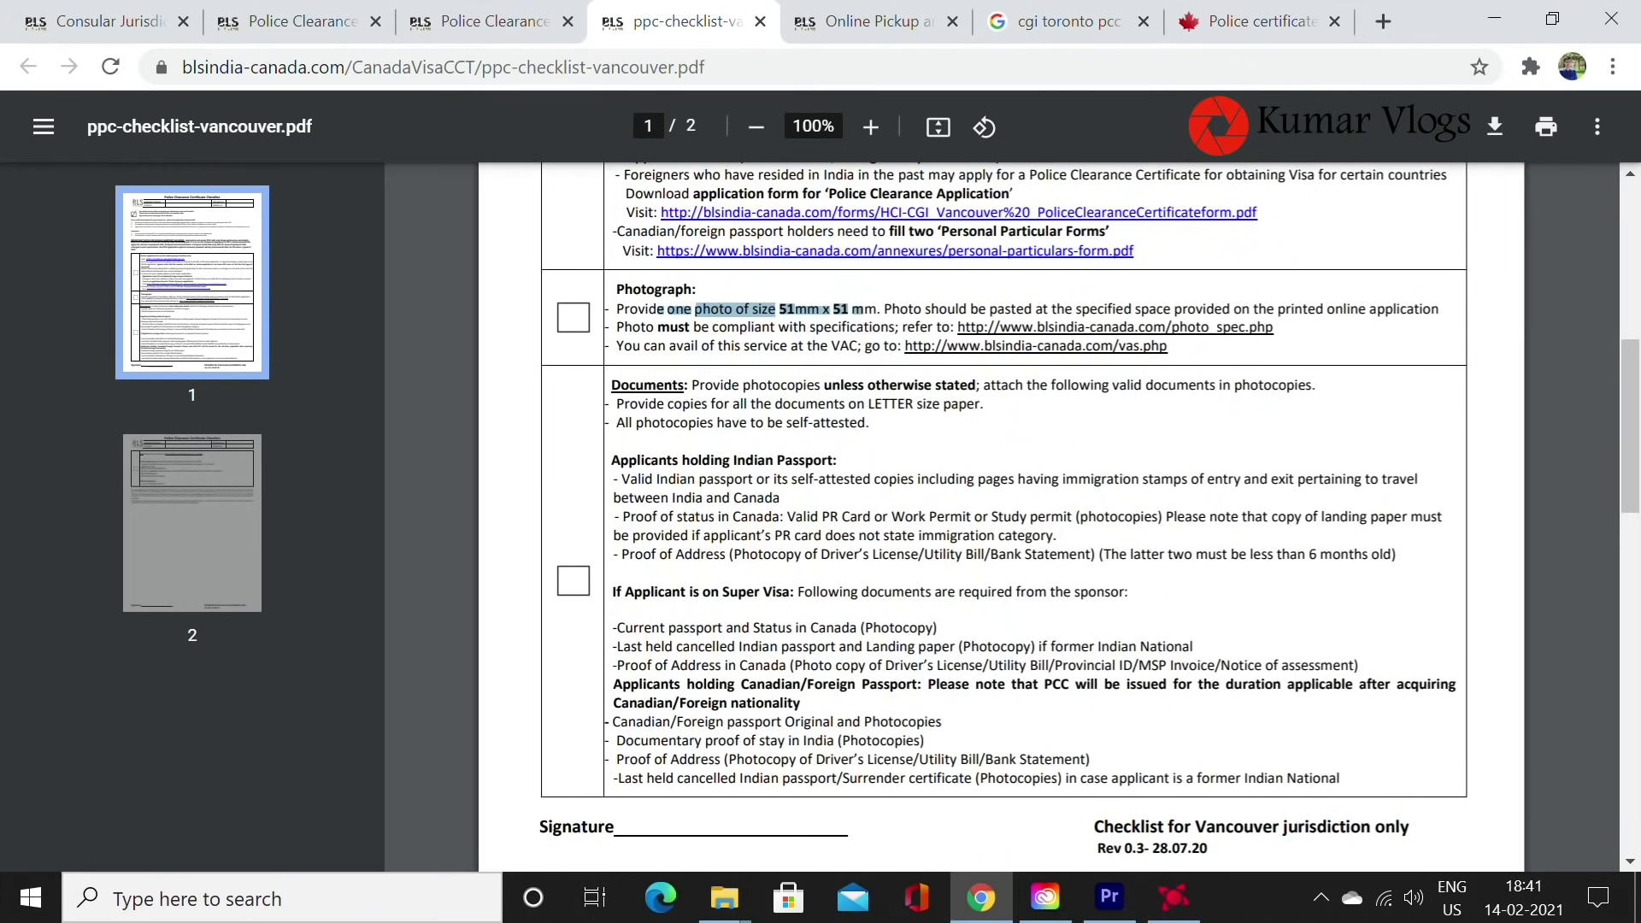
left_click(1465, 683)
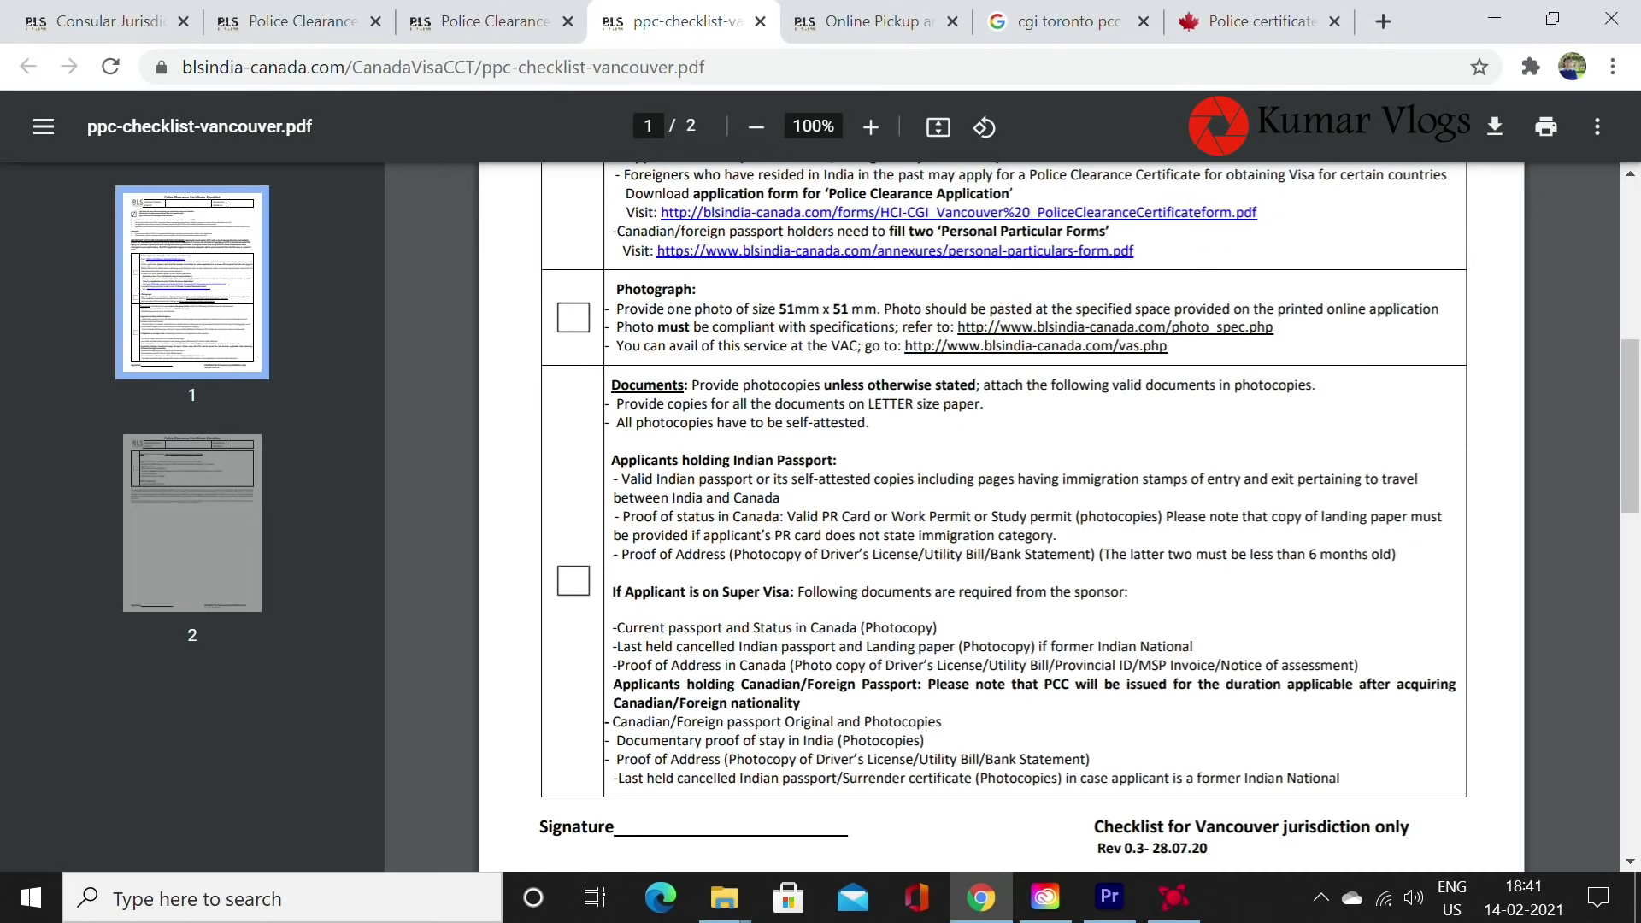
Examine the self-attestation rule and the passport copy requirements for Indian passport holders in the Vancouver checklist.
left_click_drag(645, 422, 866, 422)
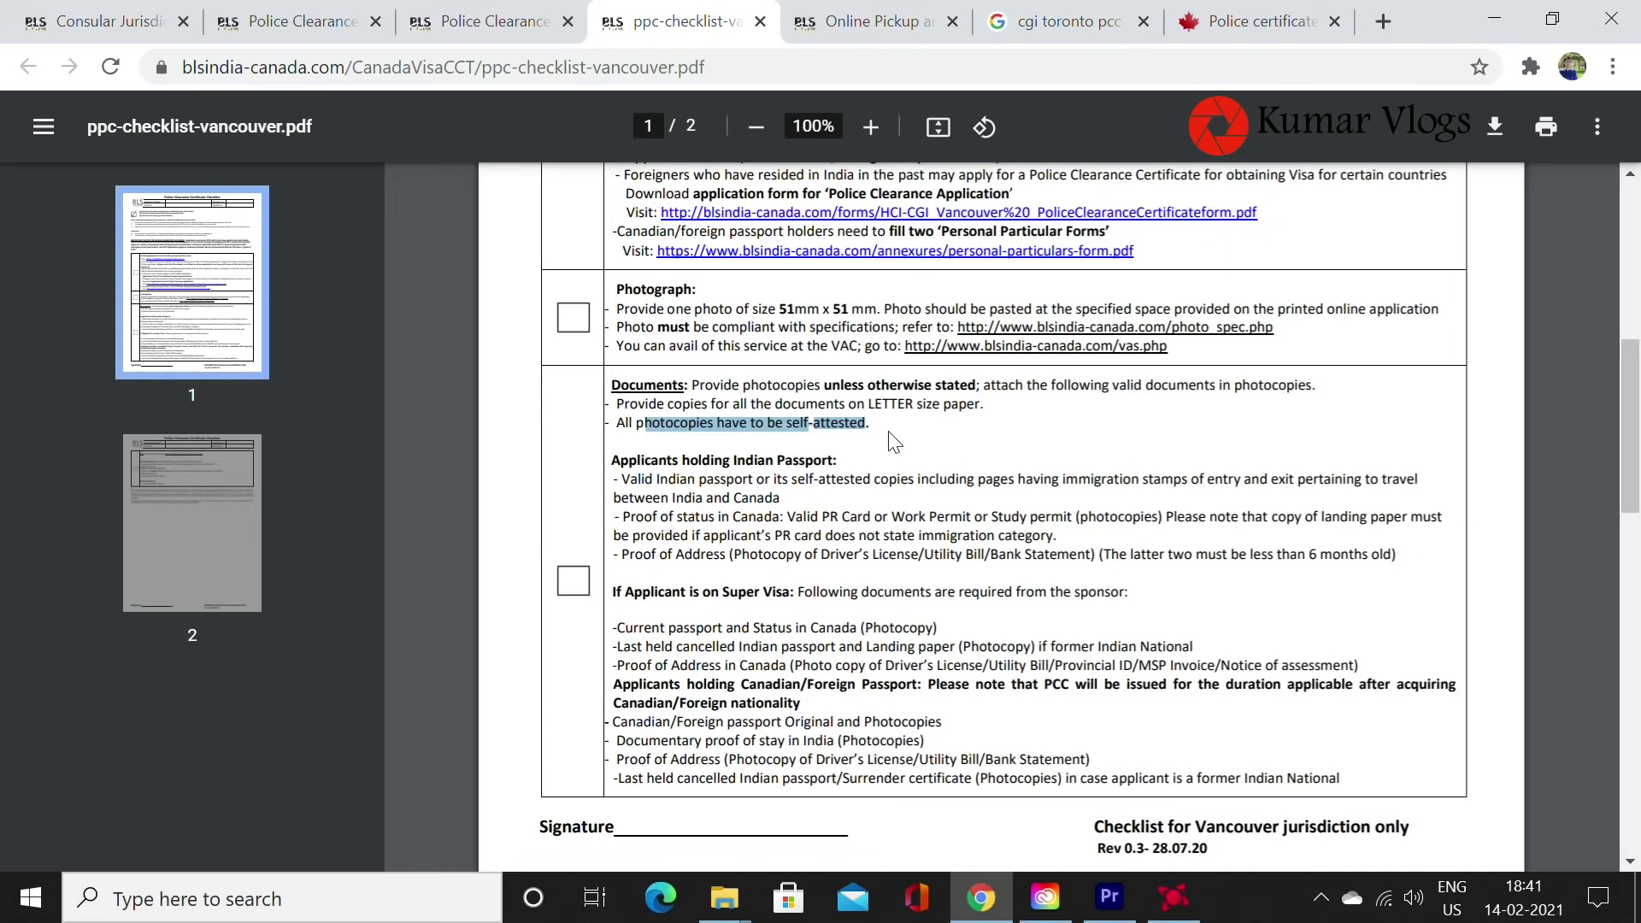
left_click_drag(629, 461, 838, 461)
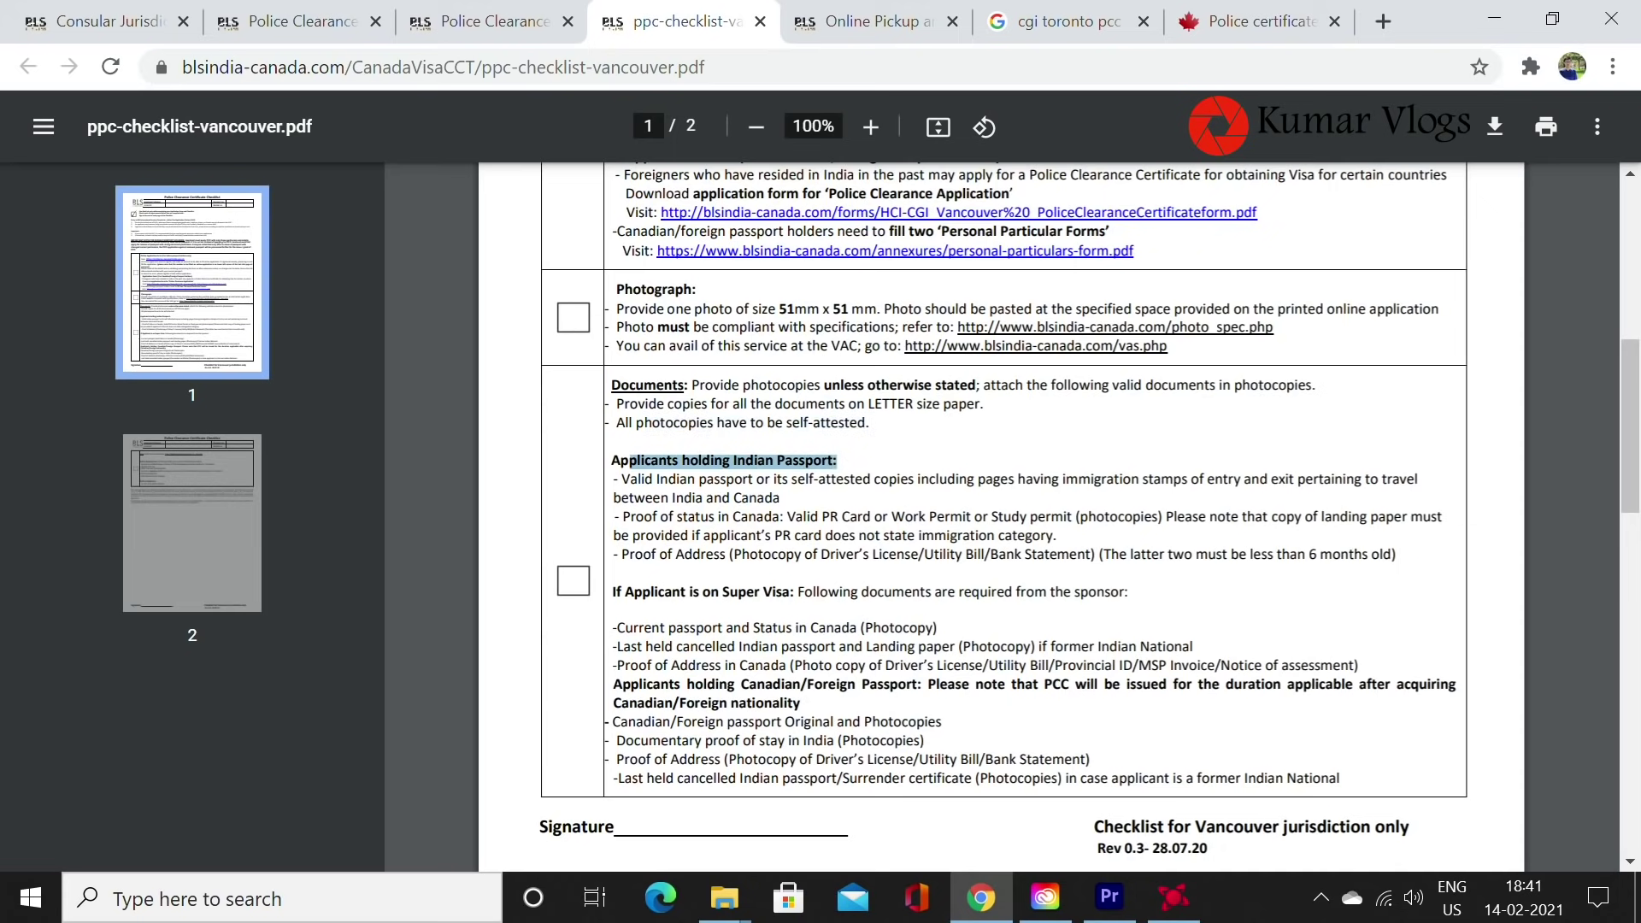
left_click(838, 461)
left_click_drag(622, 480, 770, 479)
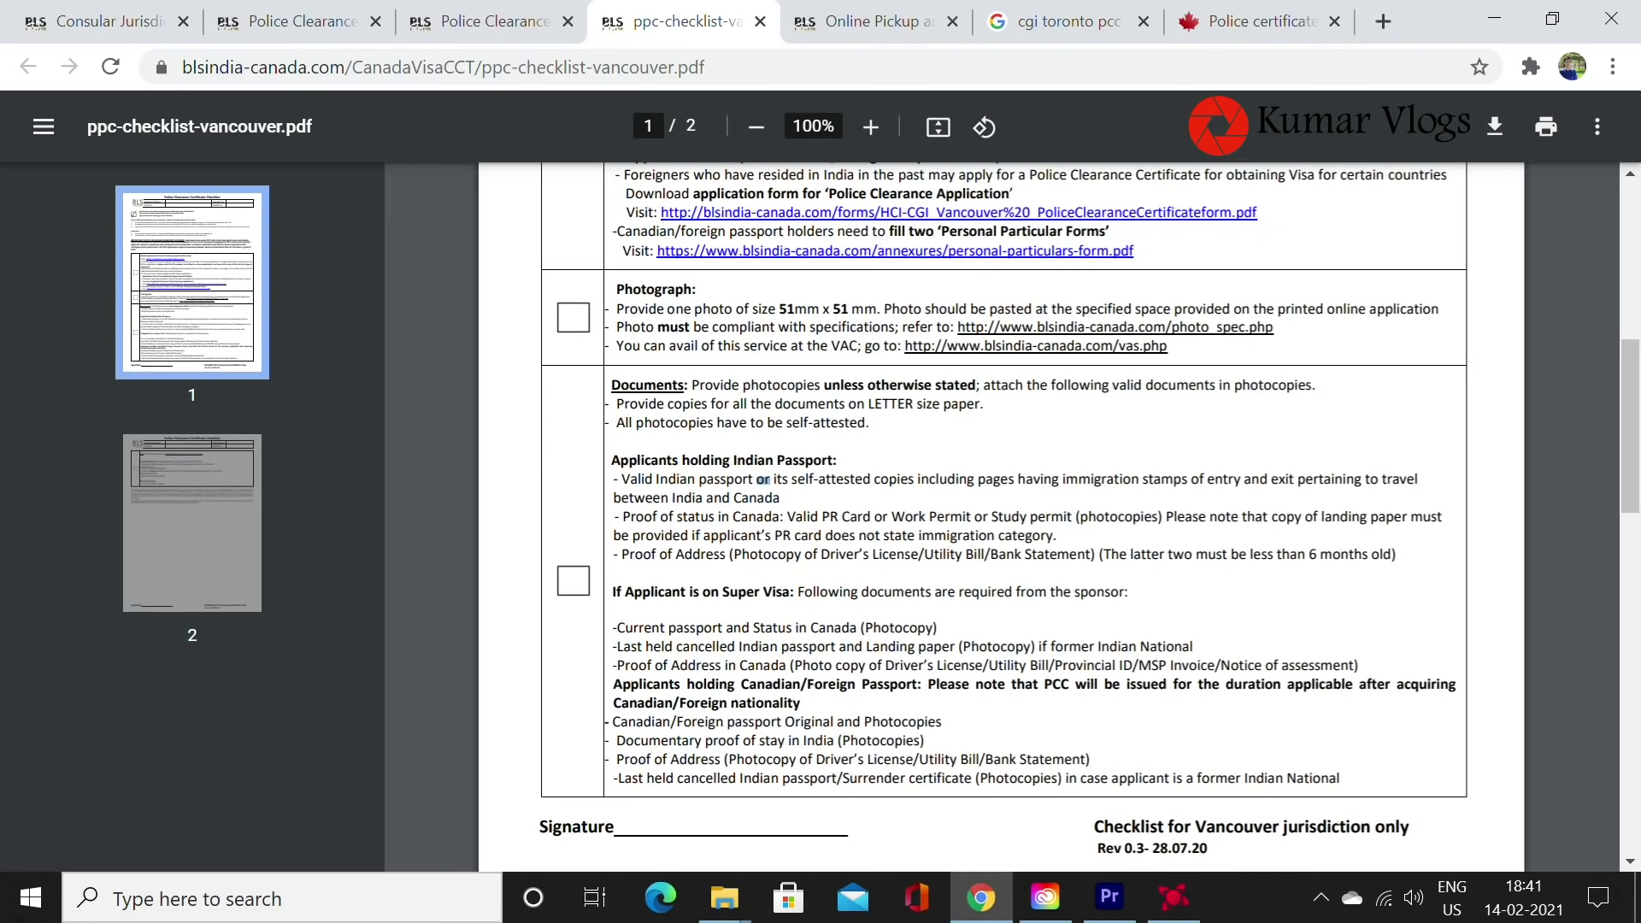
left_click_drag(791, 479, 1417, 480)
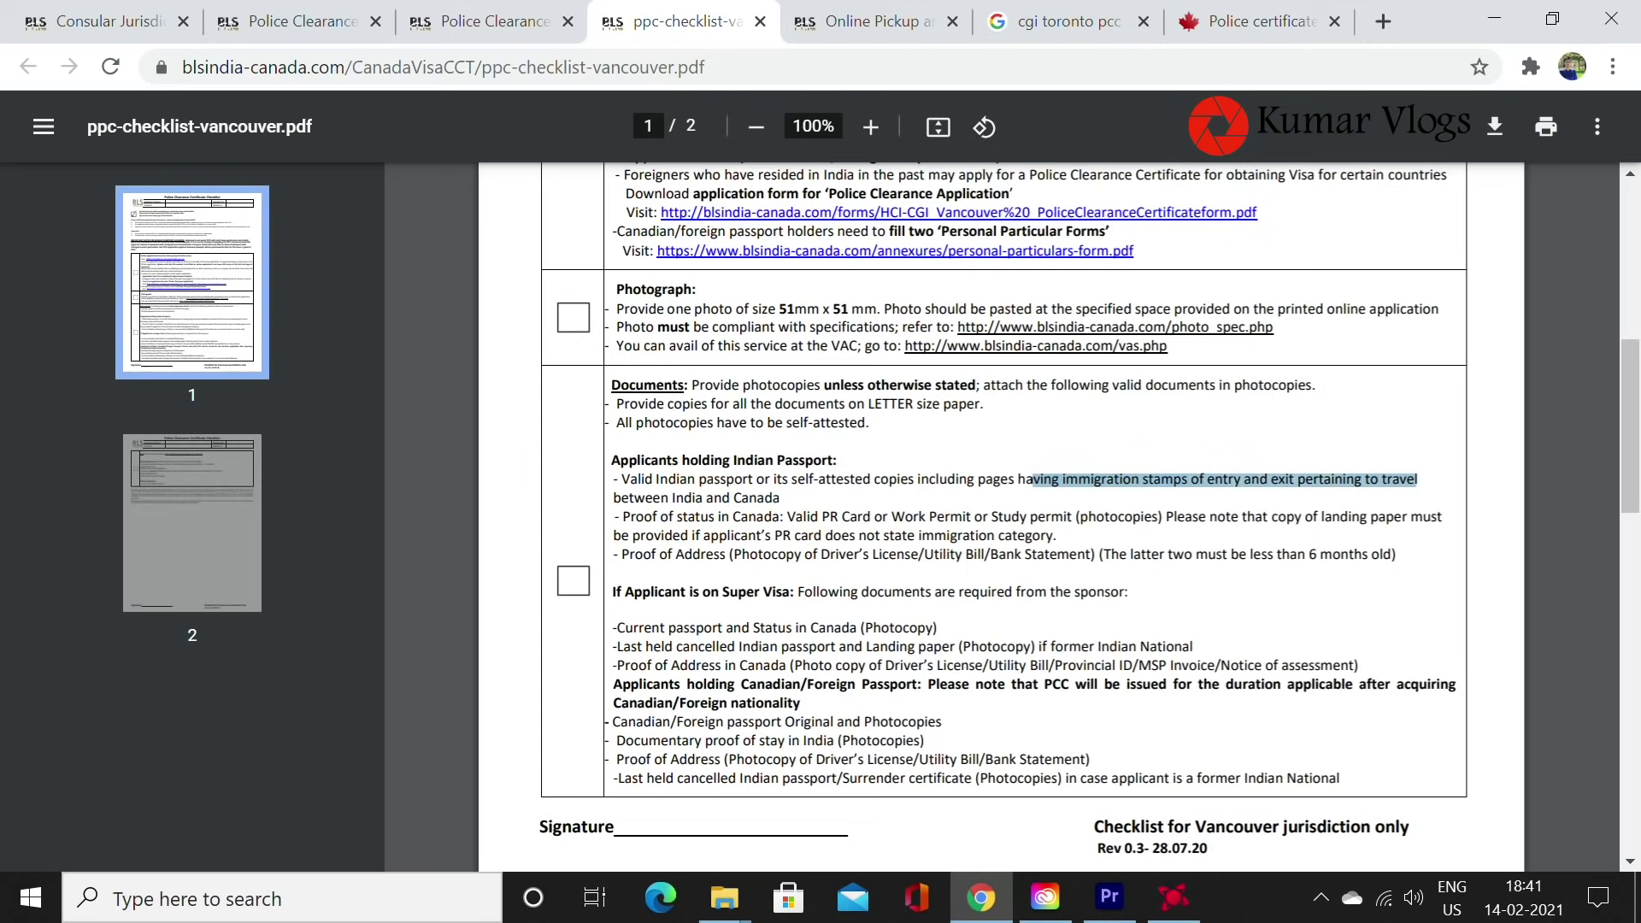
left_click_drag(818, 517, 645, 498)
left_click(646, 498)
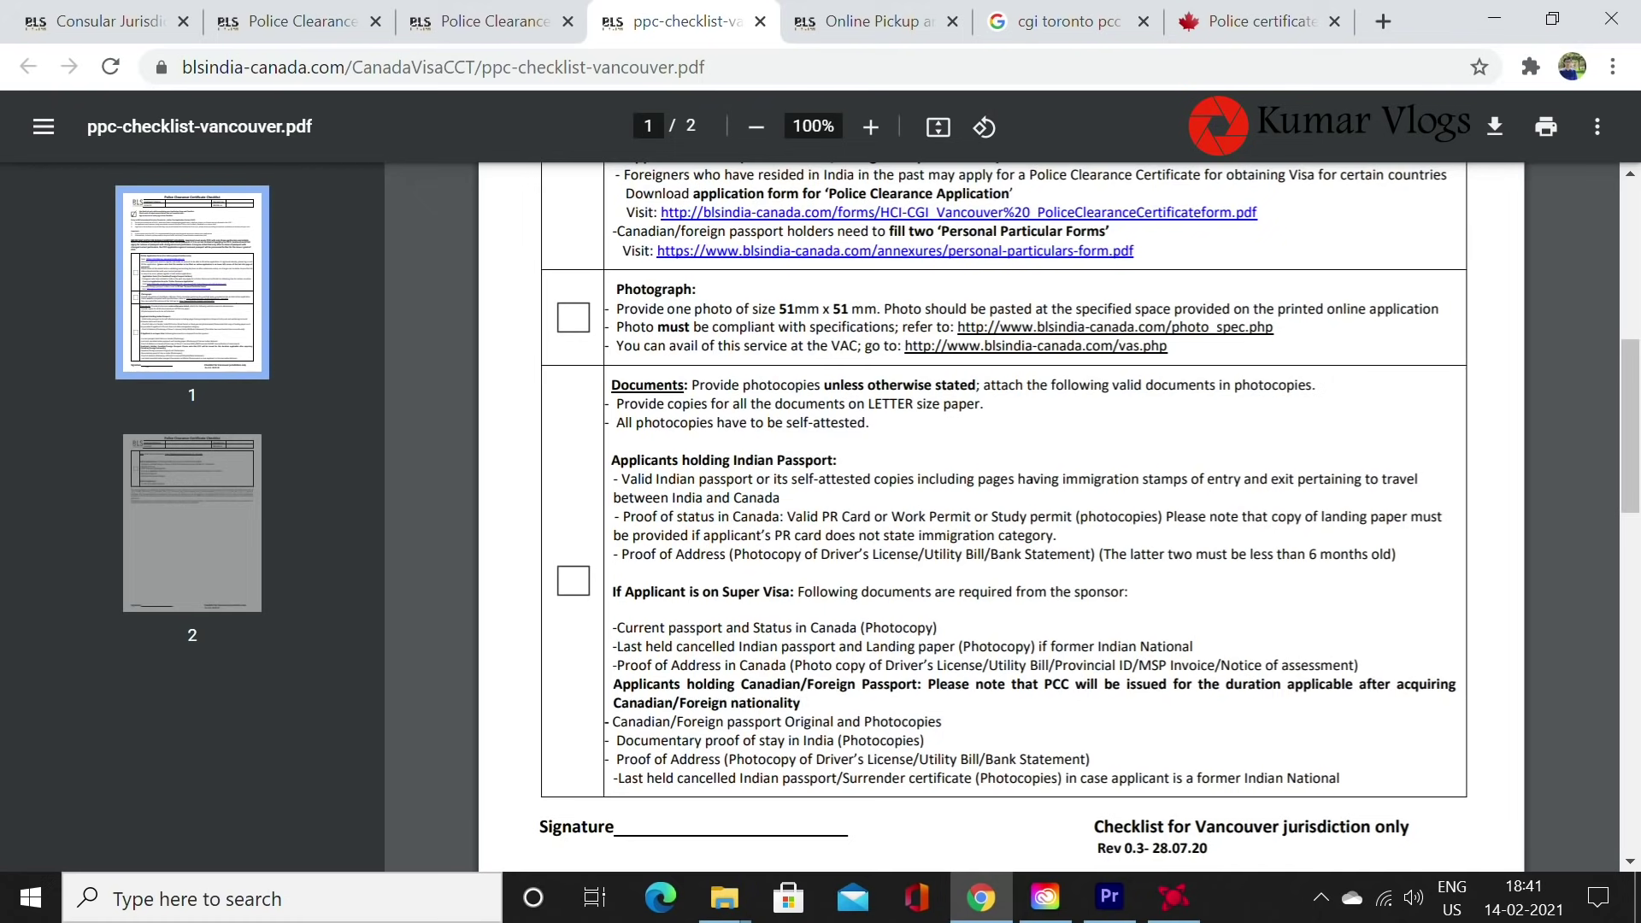
Examine the proof of address requirement and the mail-in fee instructions in the Vancouver checklist.
scroll(1019, 500, "down", 1)
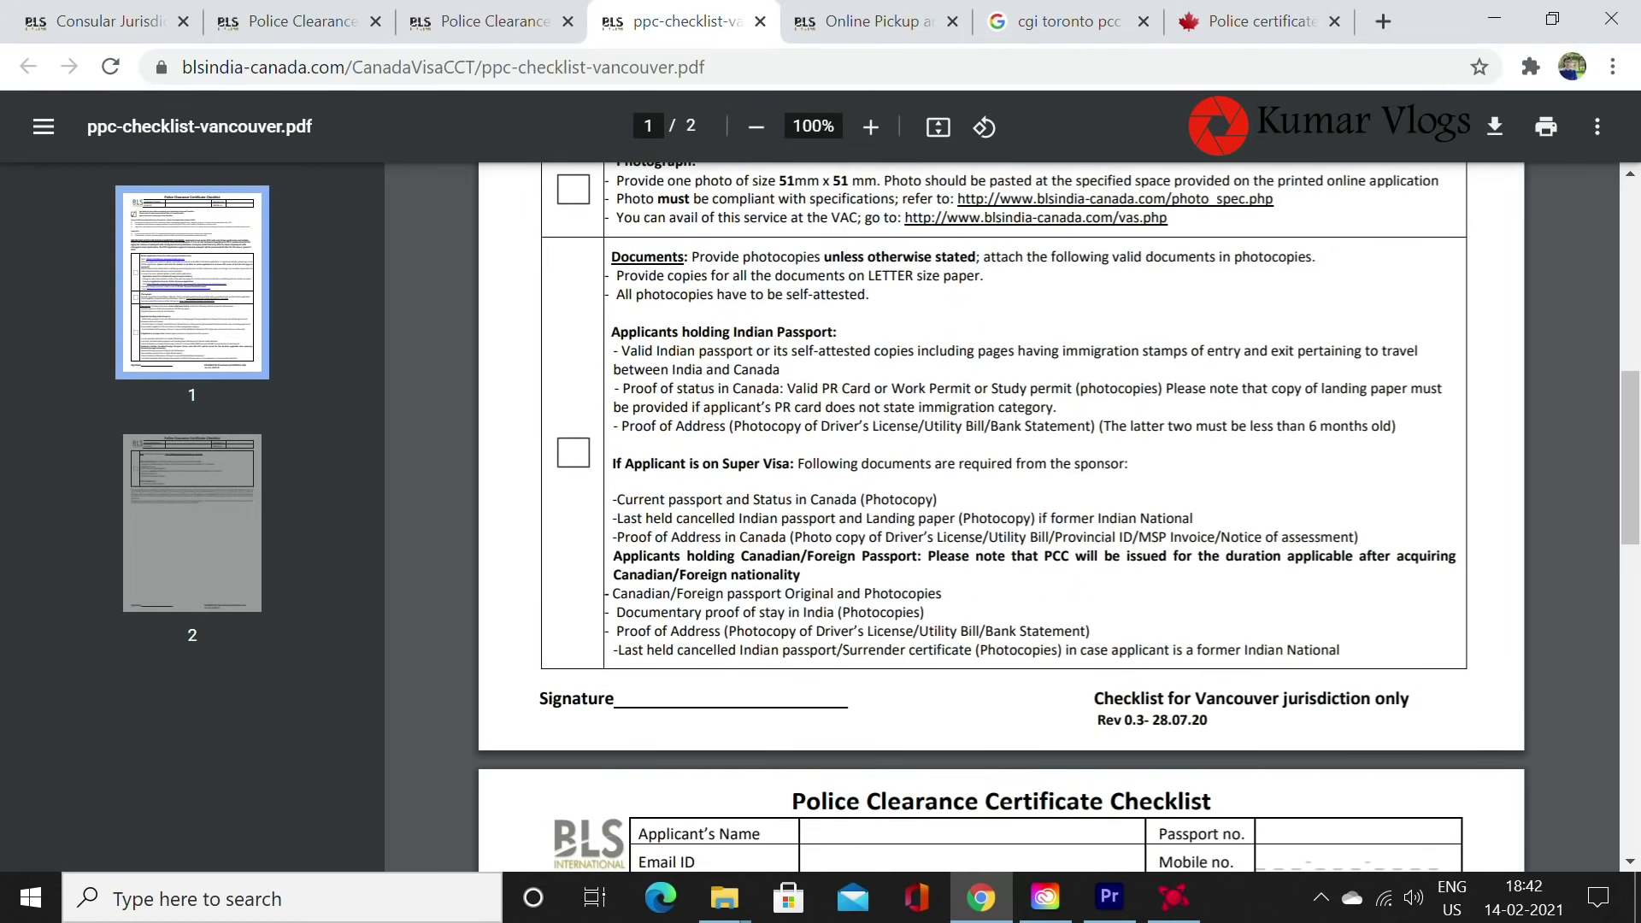
scroll(875, 726, "down", 3)
scroll(875, 726, "up", 3)
left_click_drag(706, 427, 1033, 428)
scroll(1058, 517, "down", 5)
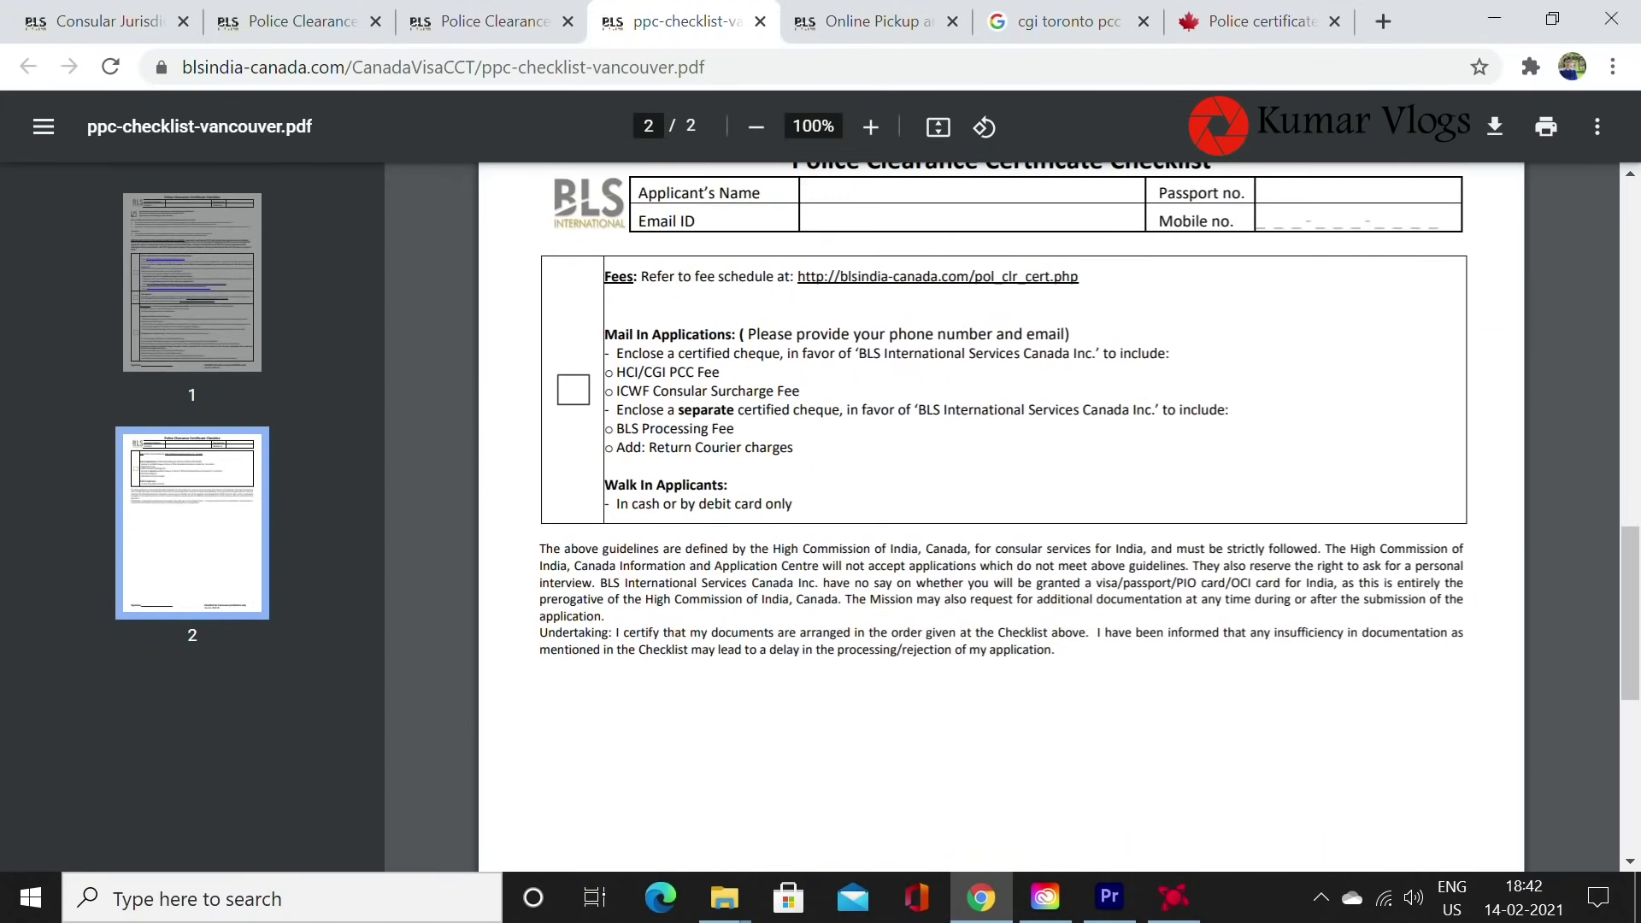
left_click_drag(656, 354, 946, 354)
Open the Ottawa checklist from the BLS Police Clearance Certificate page and examine its application form and Police Clearance Reference Forms sections.
left_click(299, 22)
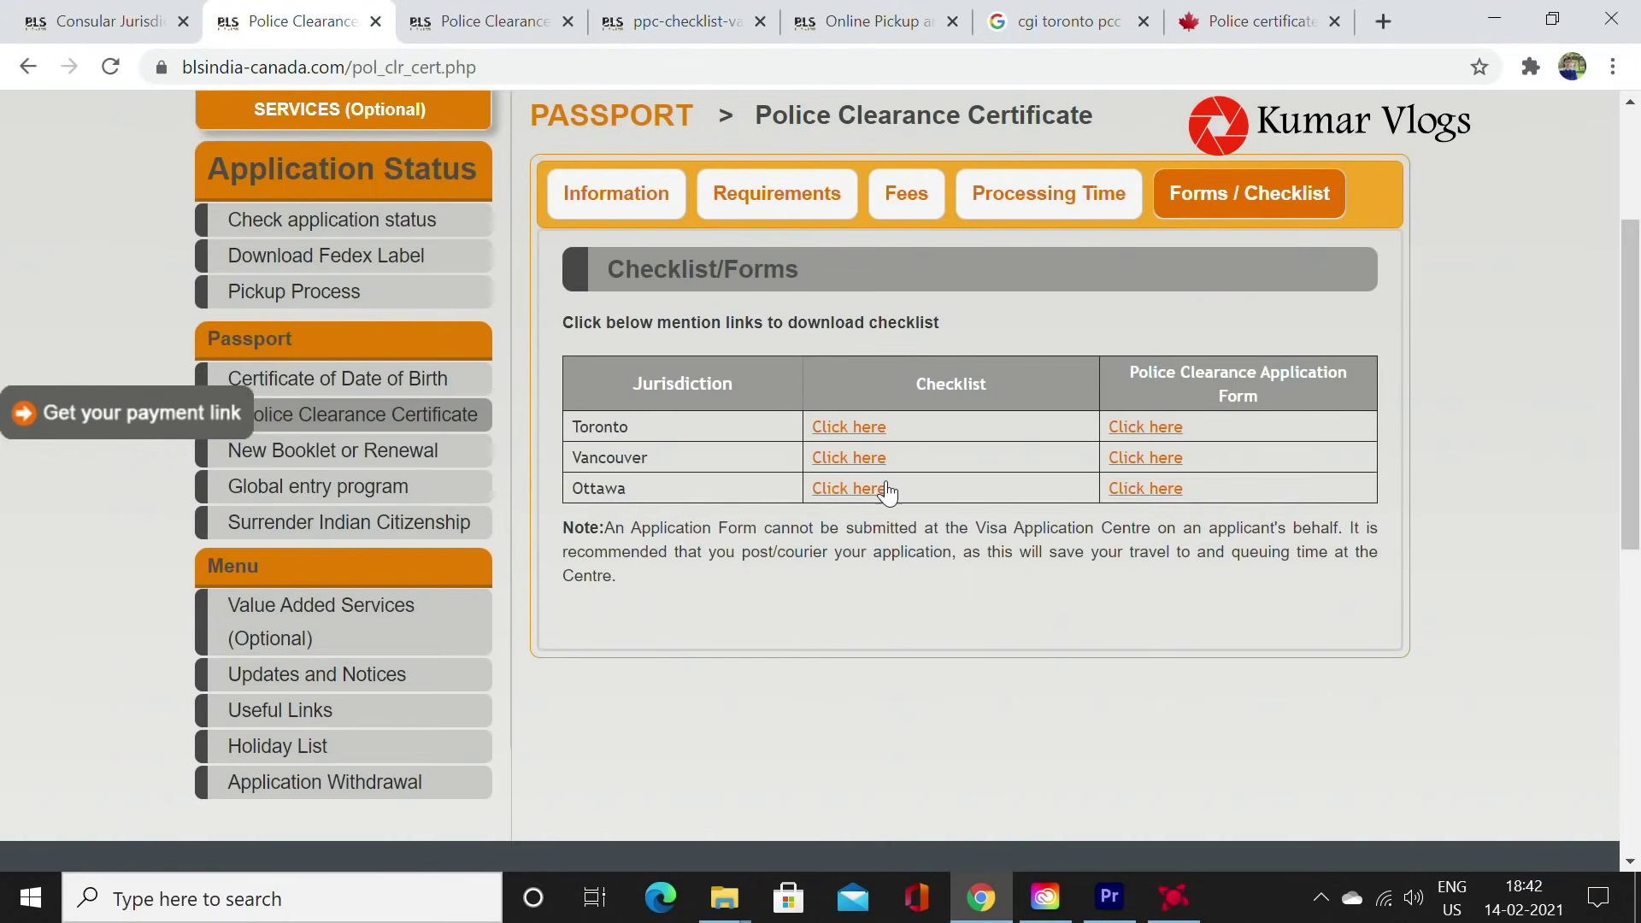
left_click(850, 488)
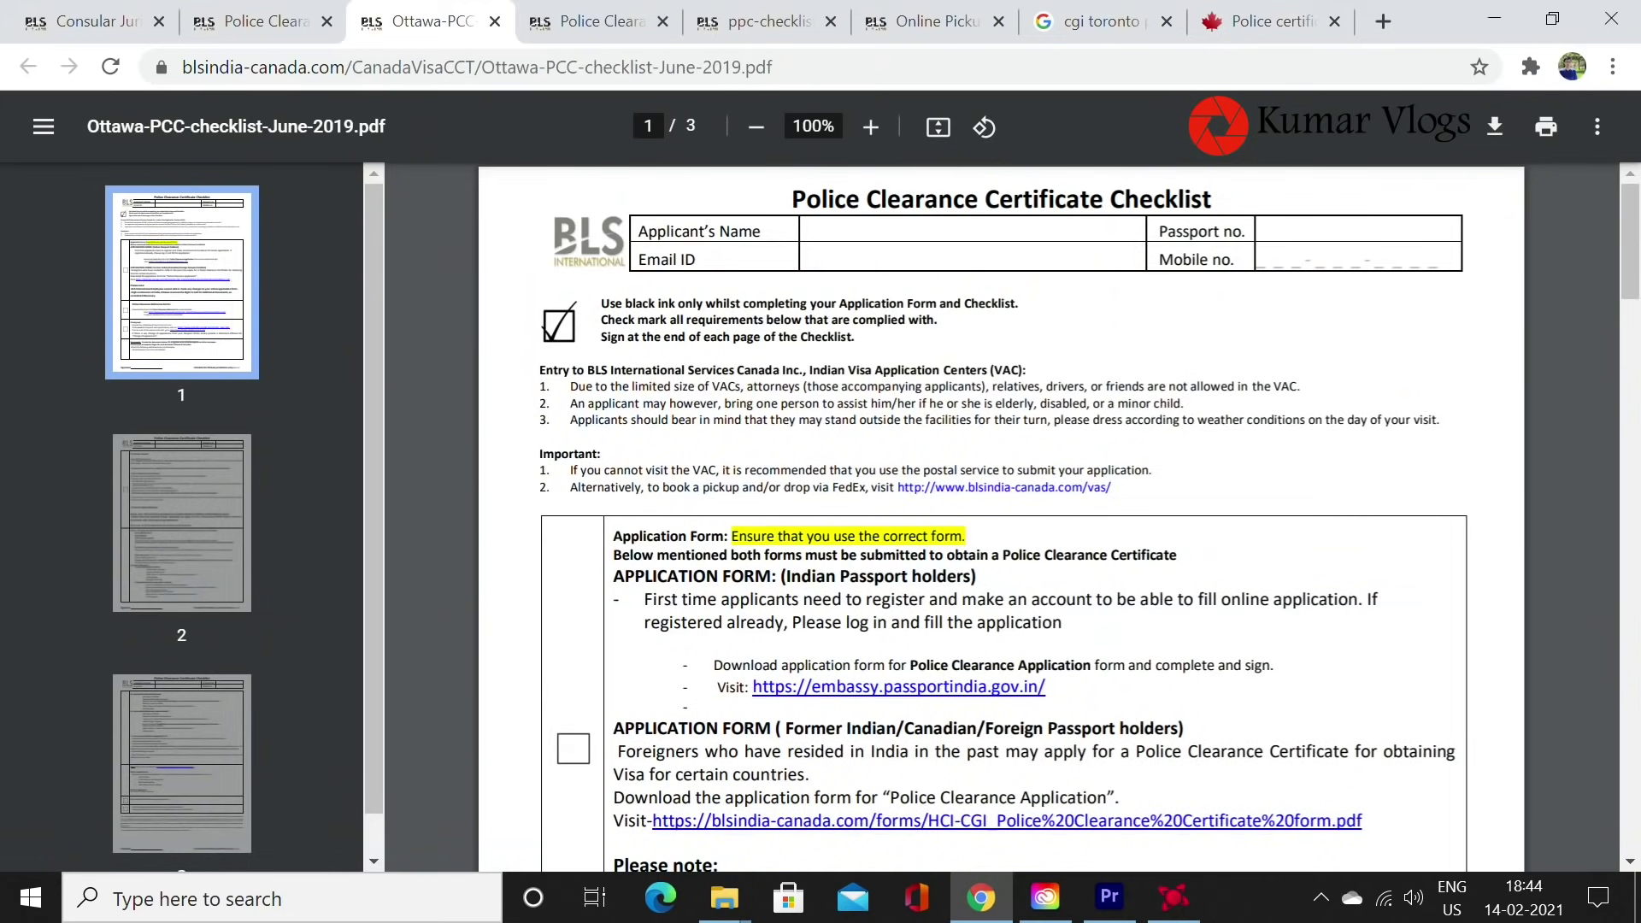
scroll(1269, 670, "down", 1)
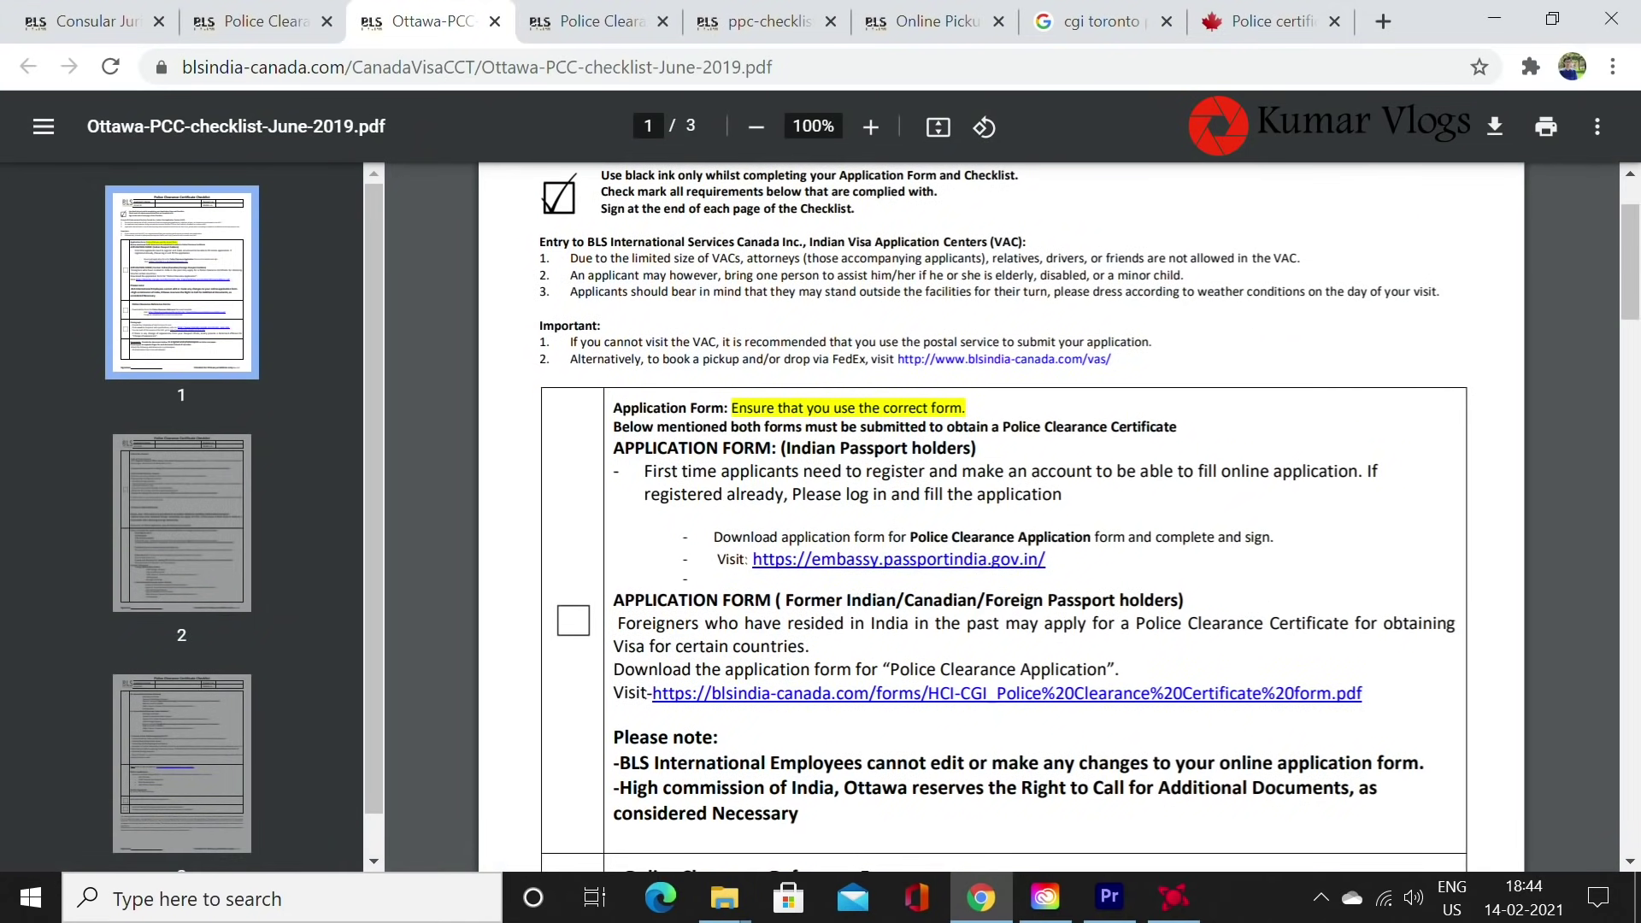
scroll(733, 476, "down", 4)
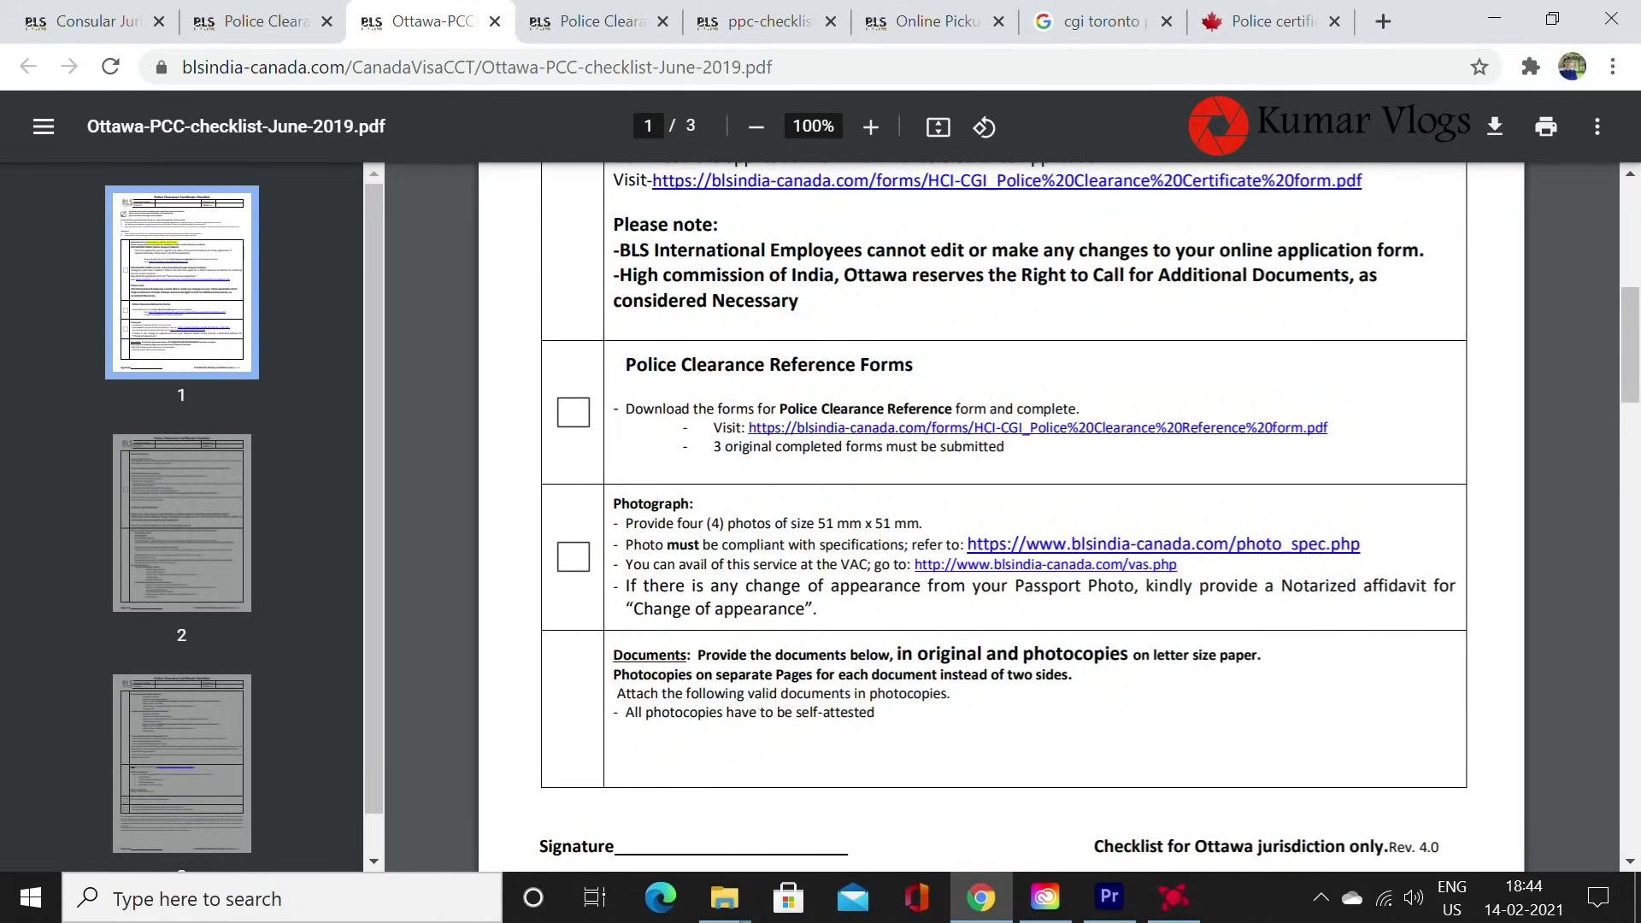
left_click_drag(625, 364, 912, 365)
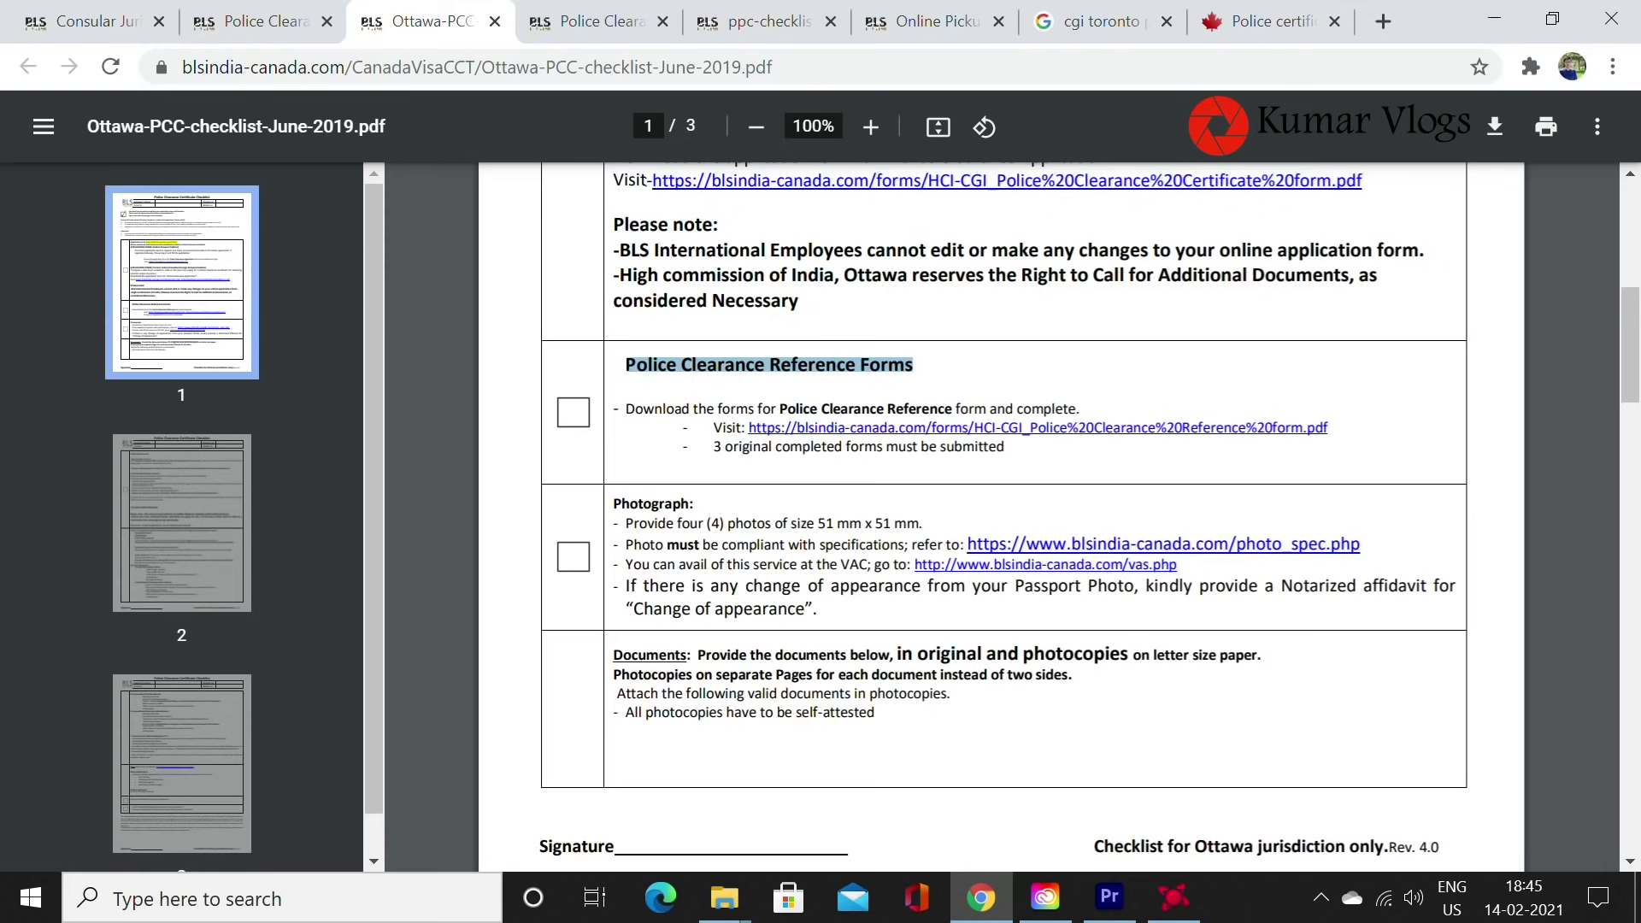
Open the Police Clearance Reference form linked in the Ottawa checklist separately, examine its fields and close it.
right_click(814, 430)
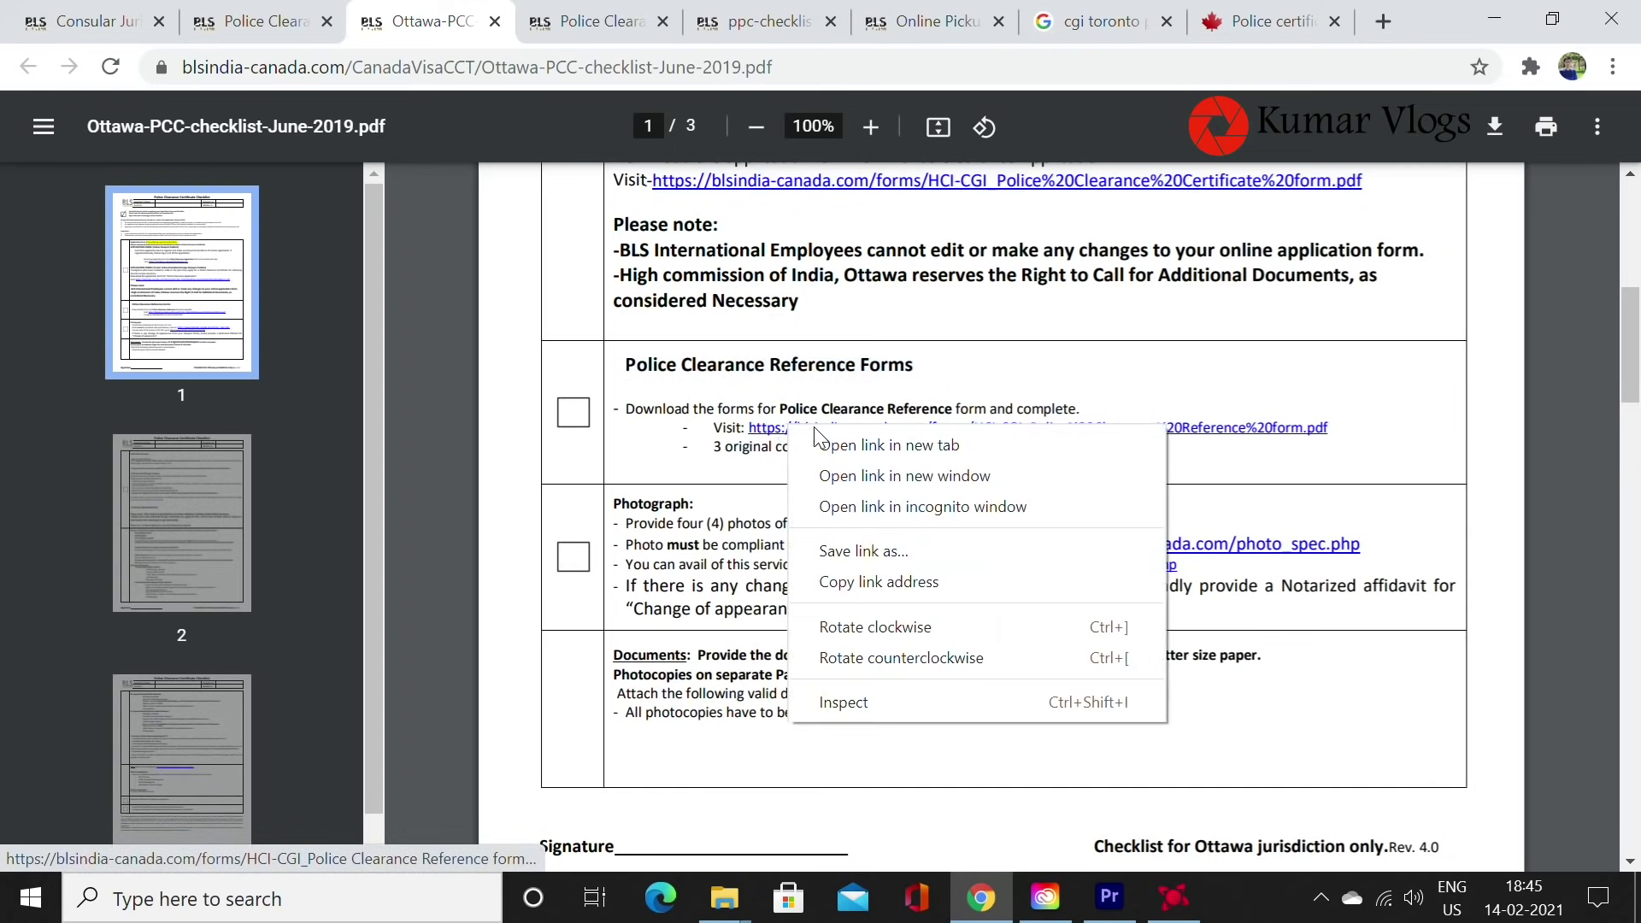
left_click(822, 445)
left_click(517, 21)
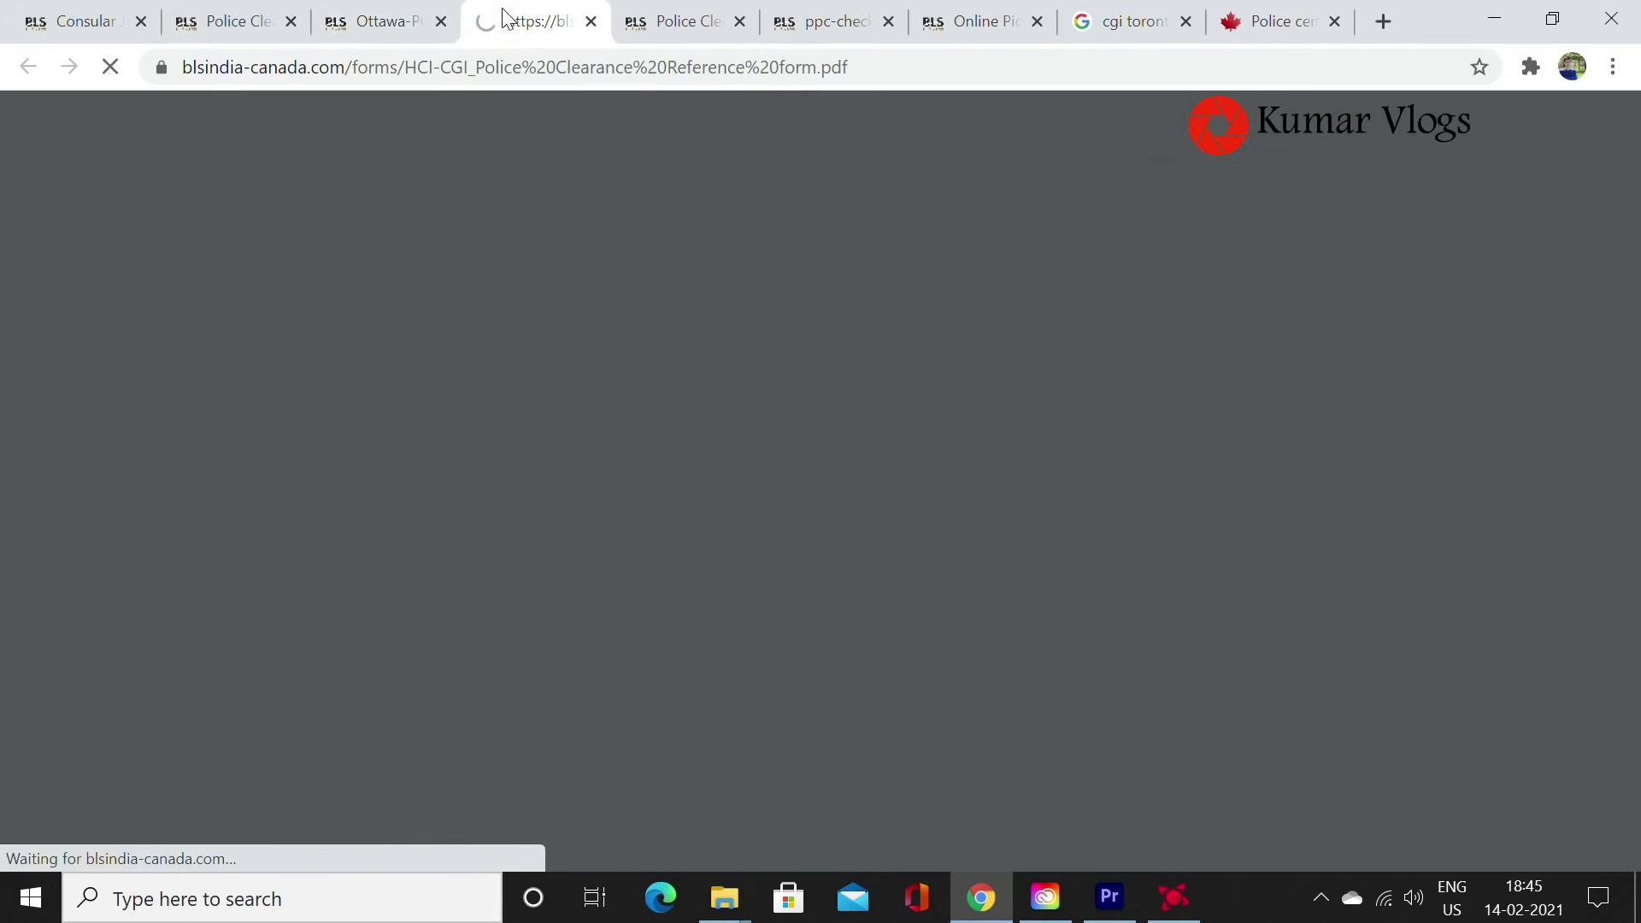
scroll(911, 630, "down", 5)
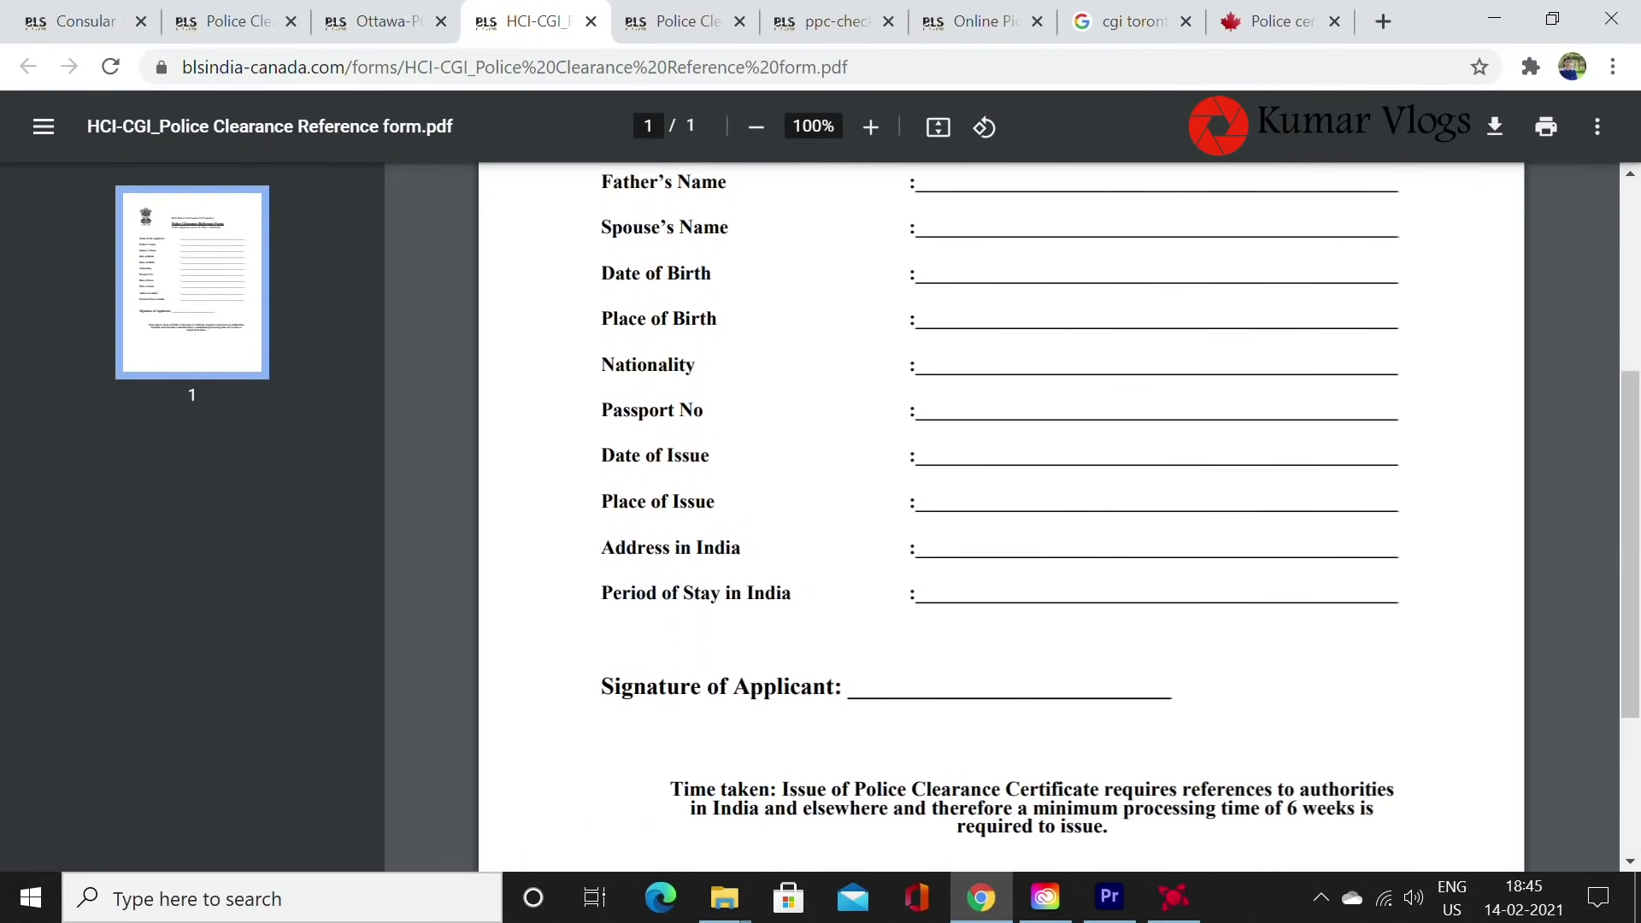
left_click(590, 22)
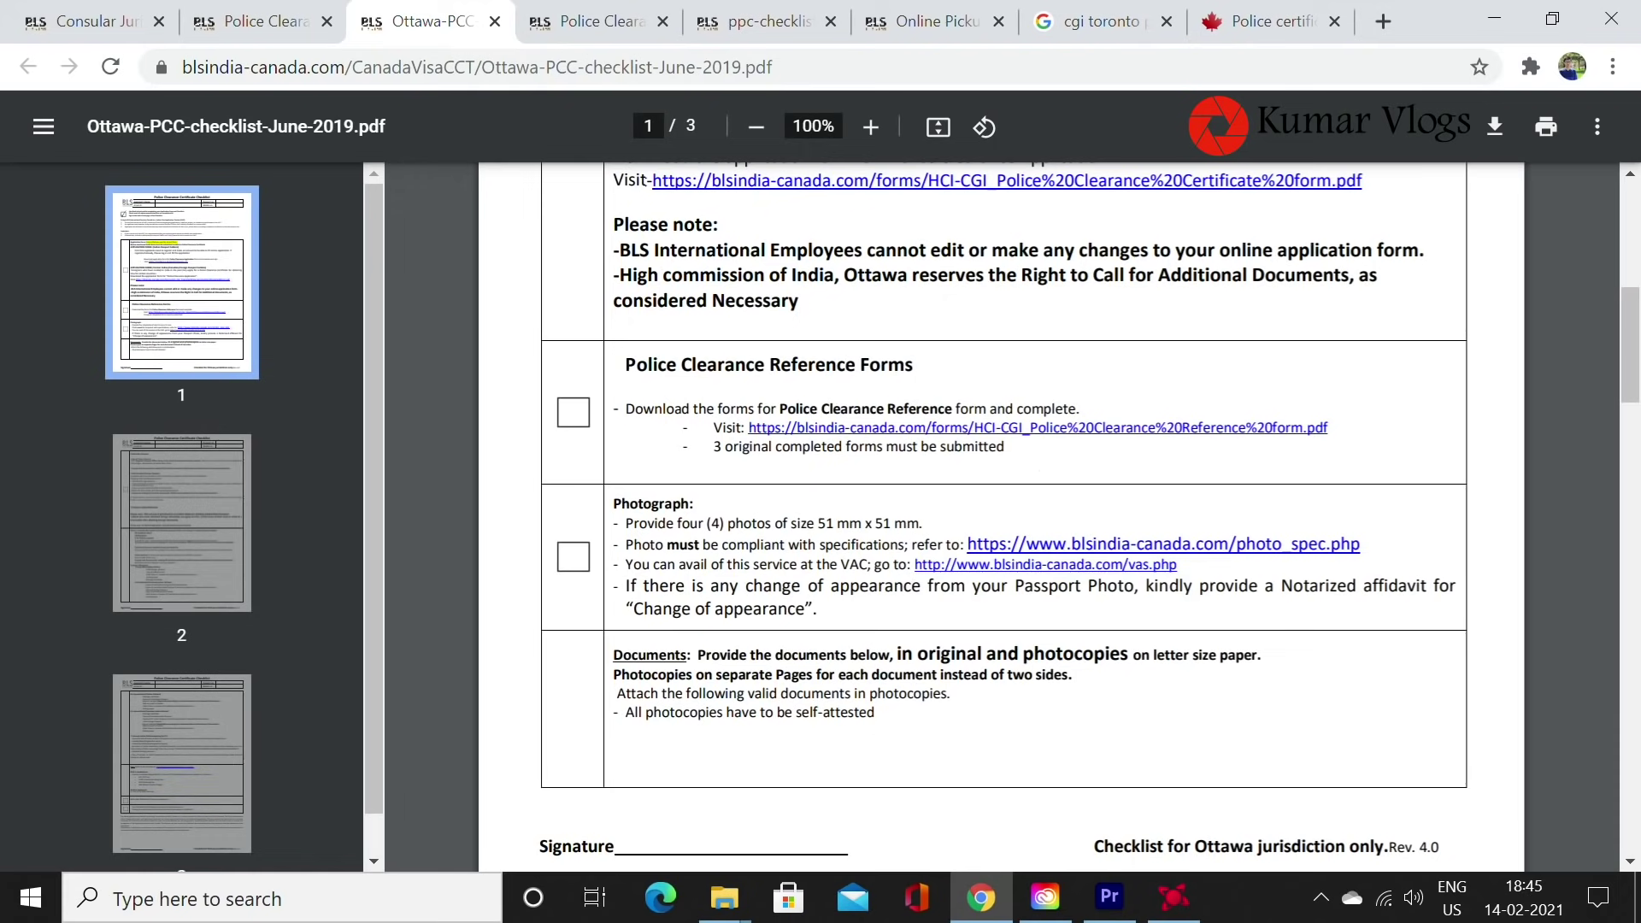
Examine how many reference forms and photos the Ottawa checklist requires, along with its photocopy rules.
left_click_drag(715, 446, 1043, 465)
left_click(1047, 468)
scroll(1025, 491, "down", 2)
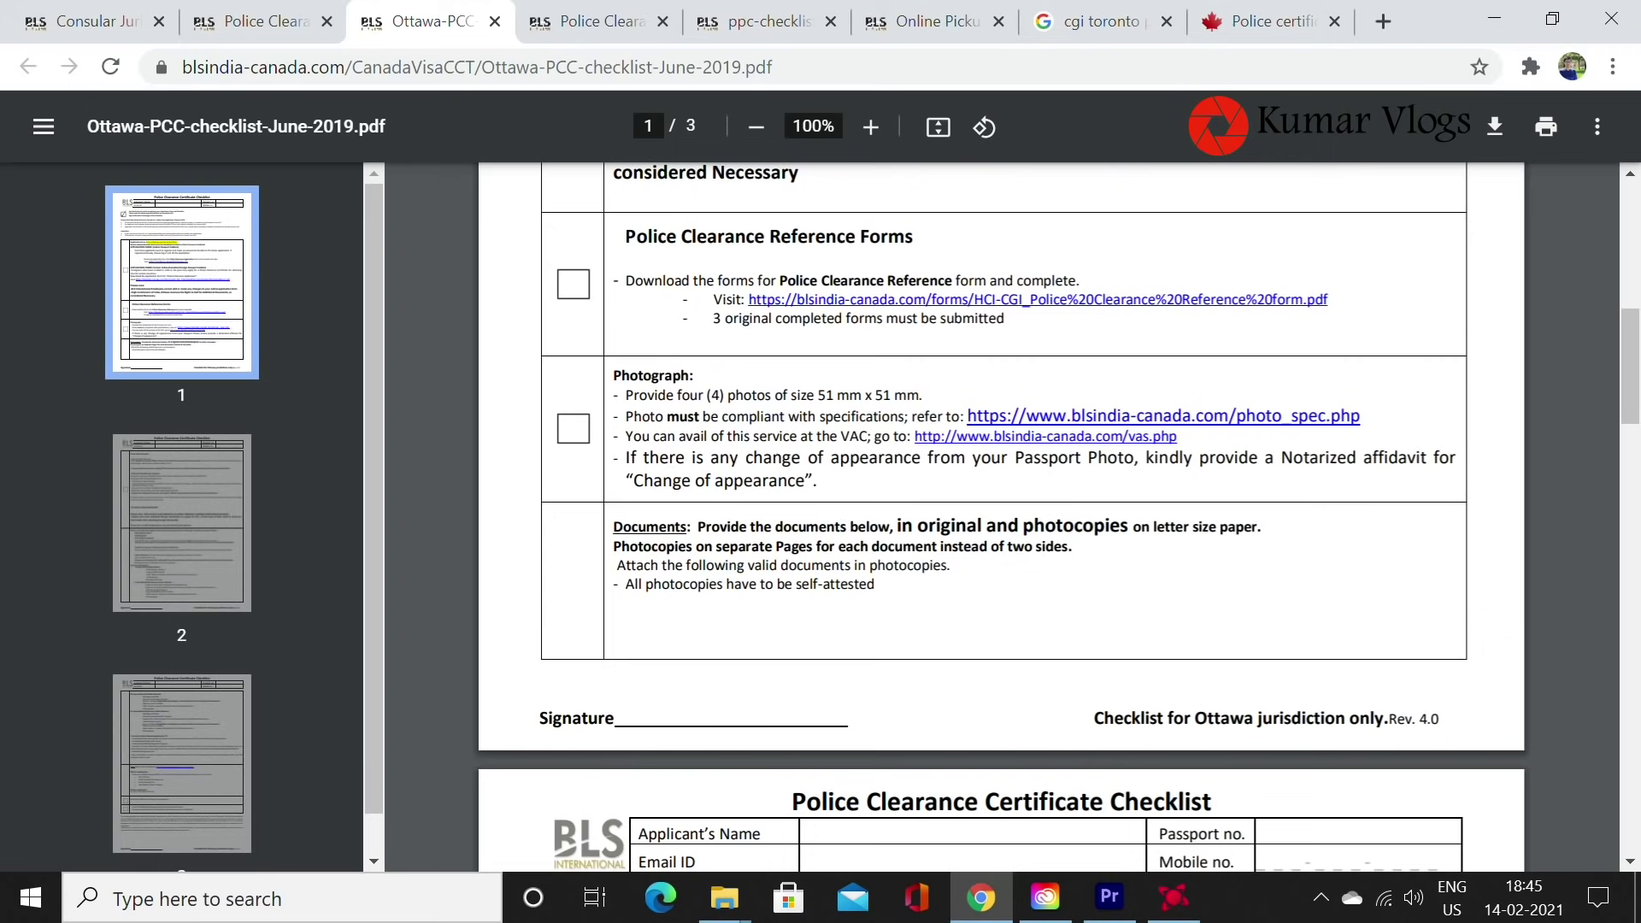
left_click_drag(639, 396, 923, 395)
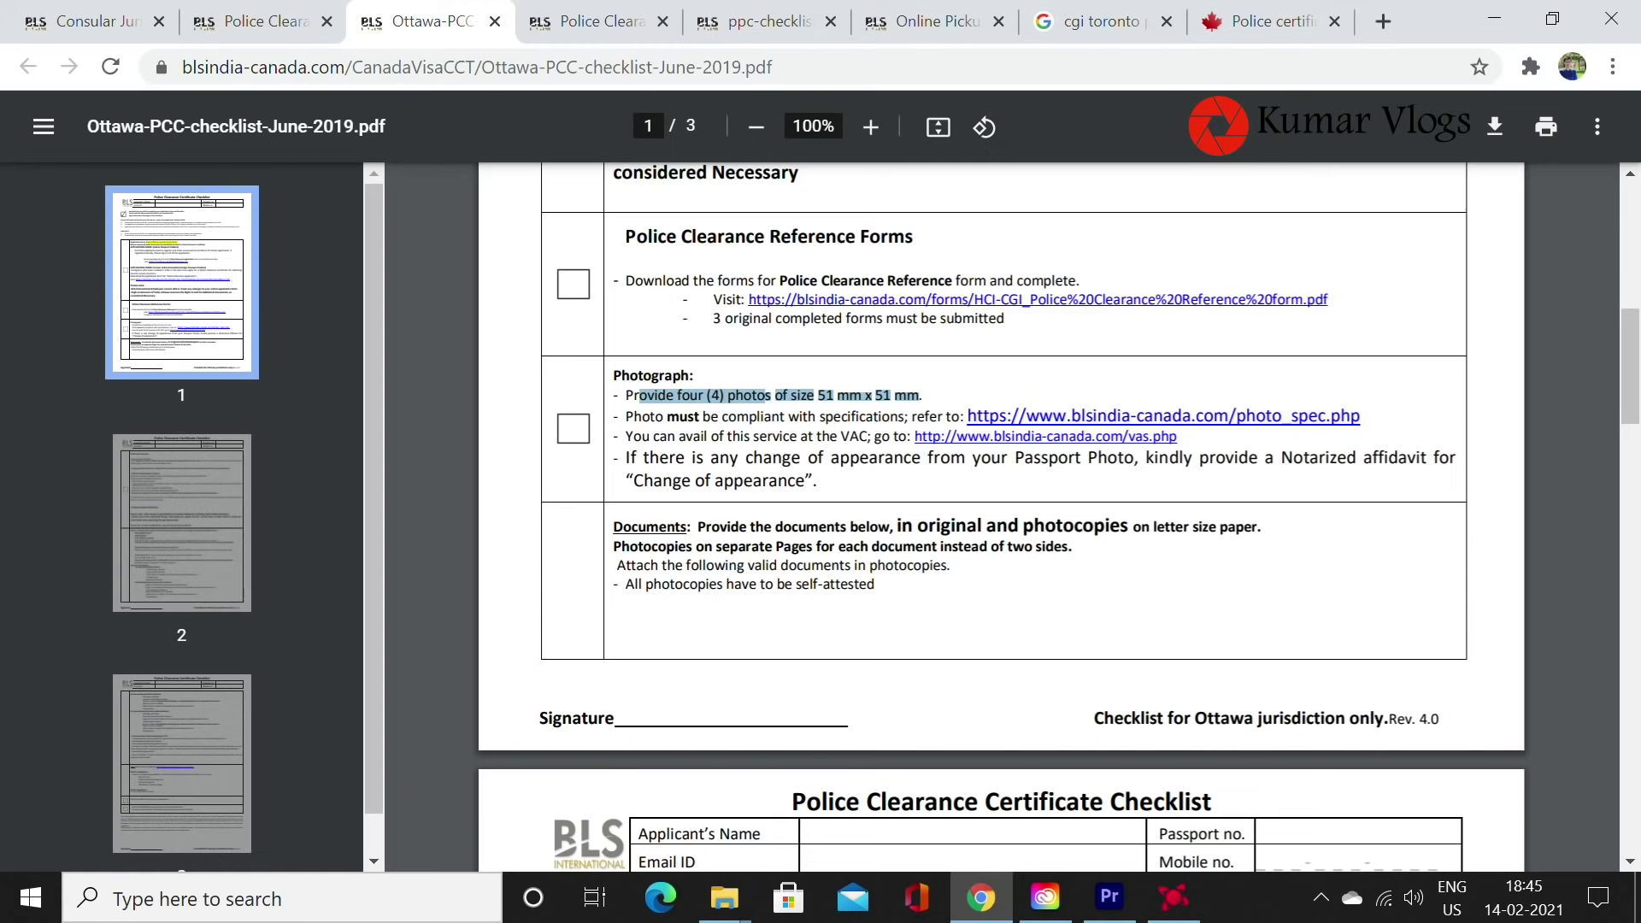
scroll(731, 330, "down", 3)
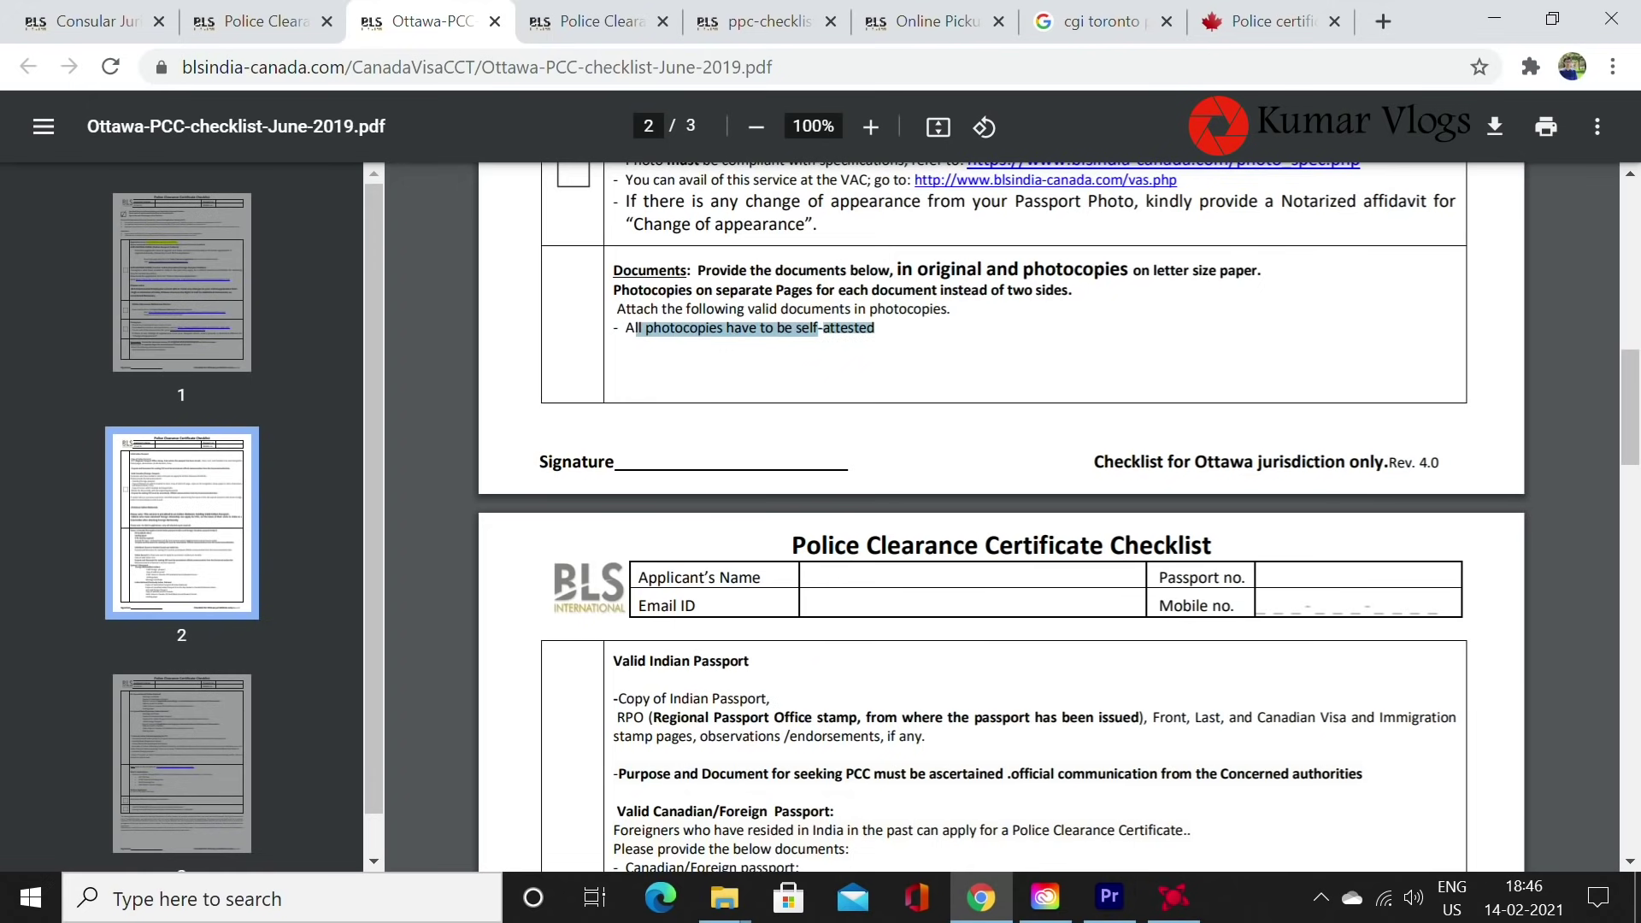
Examine the passport copy, fee payment, change-of-appearance affidavit and proof of address requirements in the Ottawa checklist, and close it.
scroll(1000, 513, "down", 3)
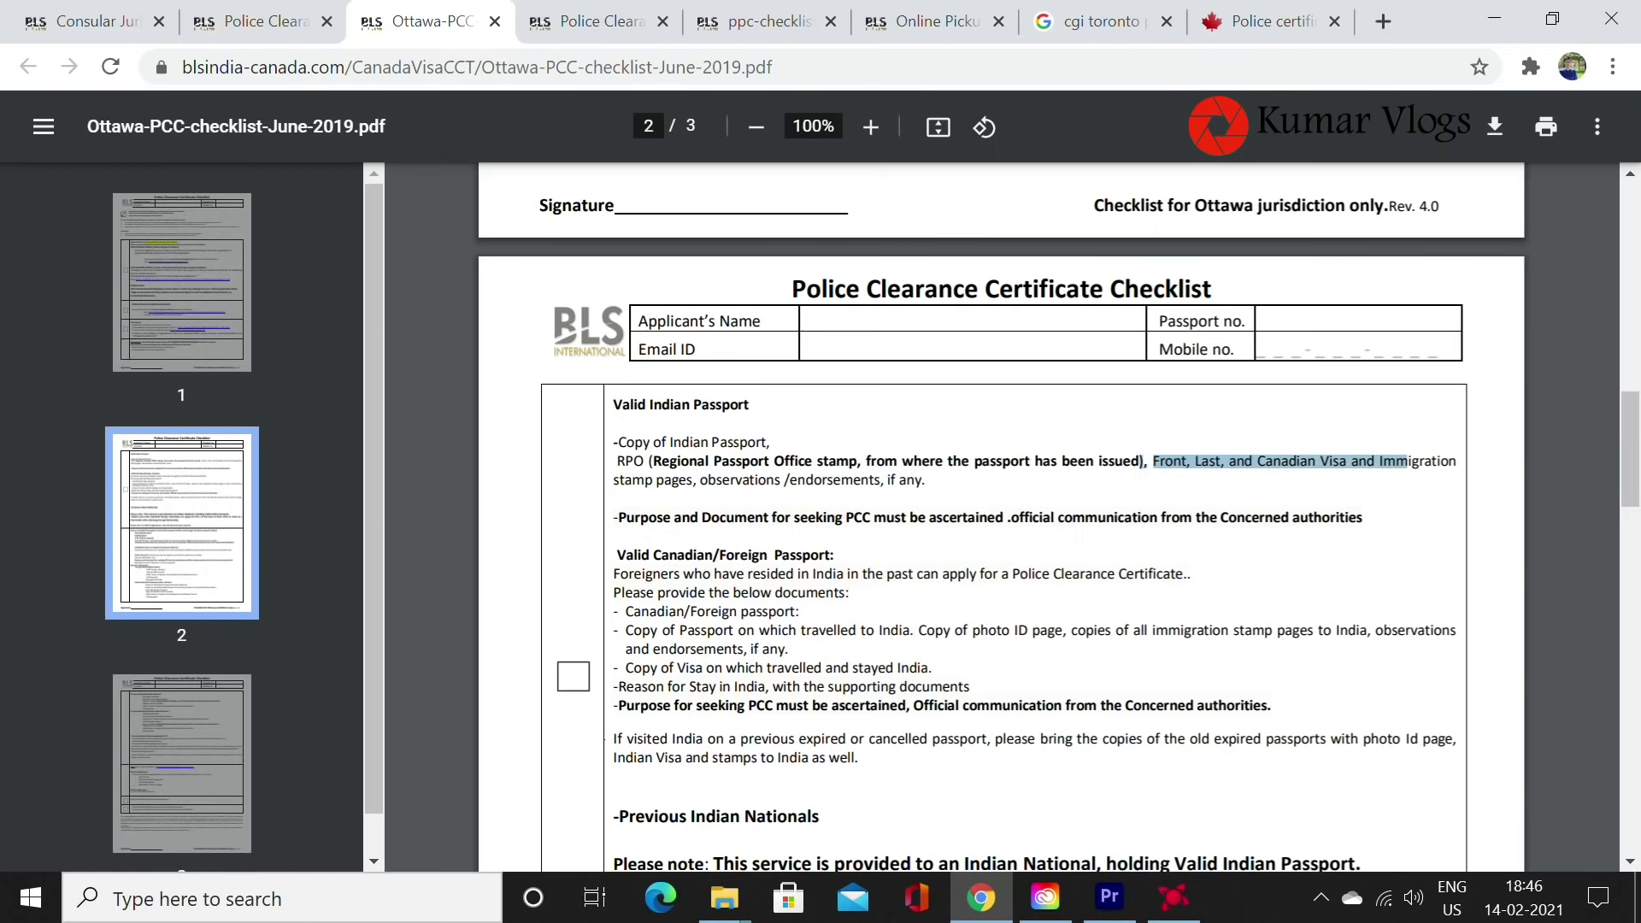
scroll(999, 513, "down", 7)
scroll(1000, 513, "down", 2)
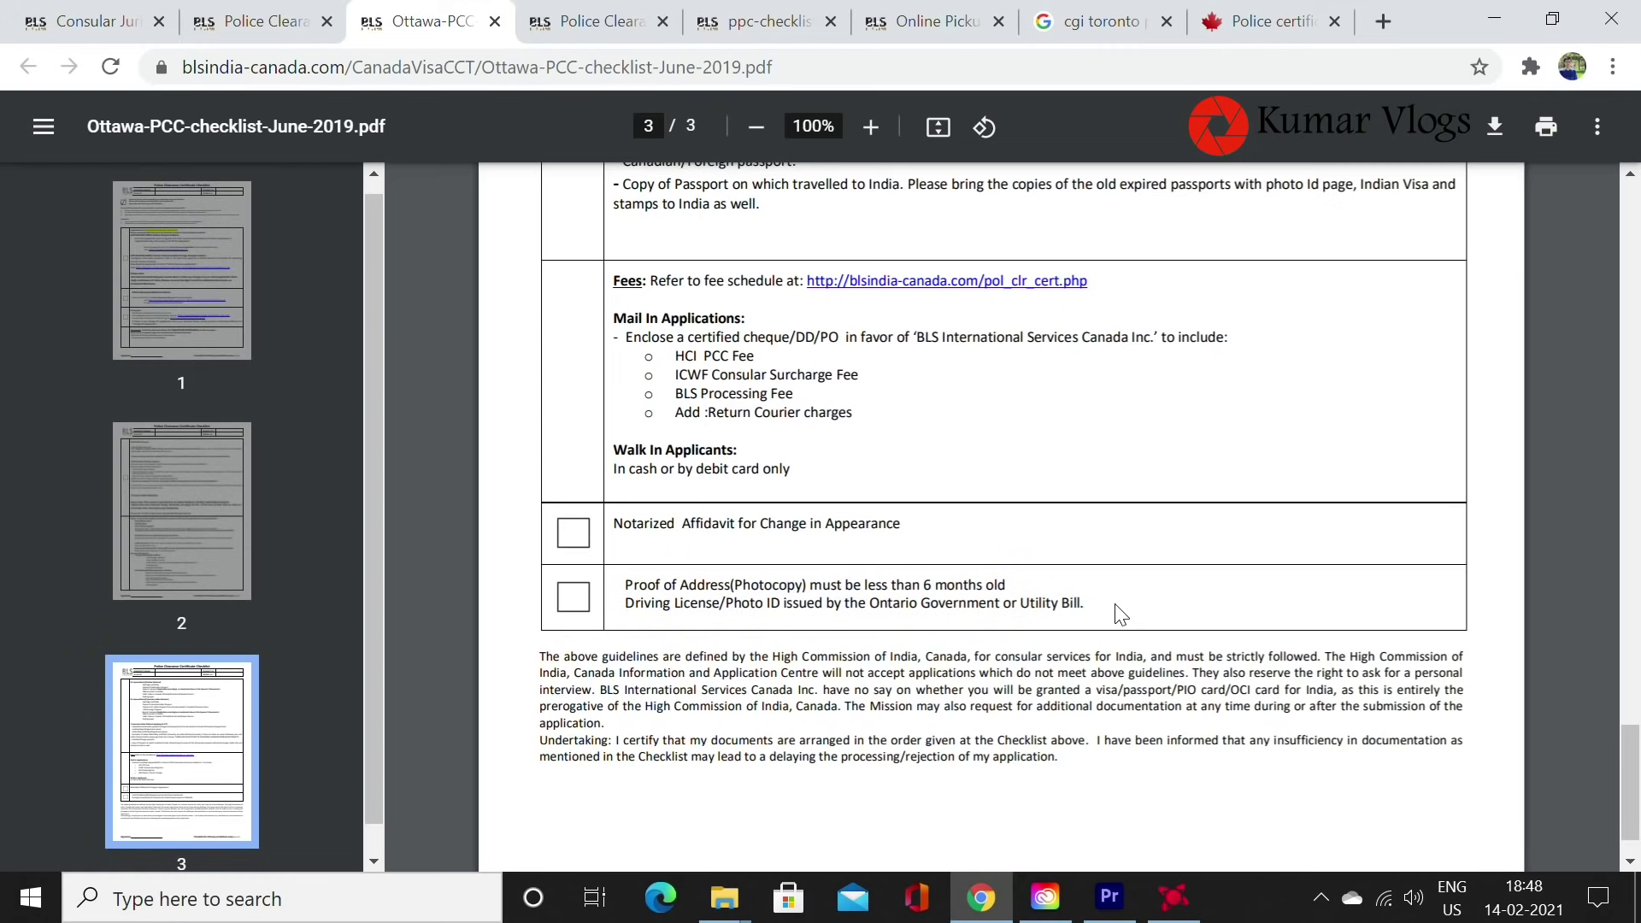
scroll(1119, 614, "up", 3)
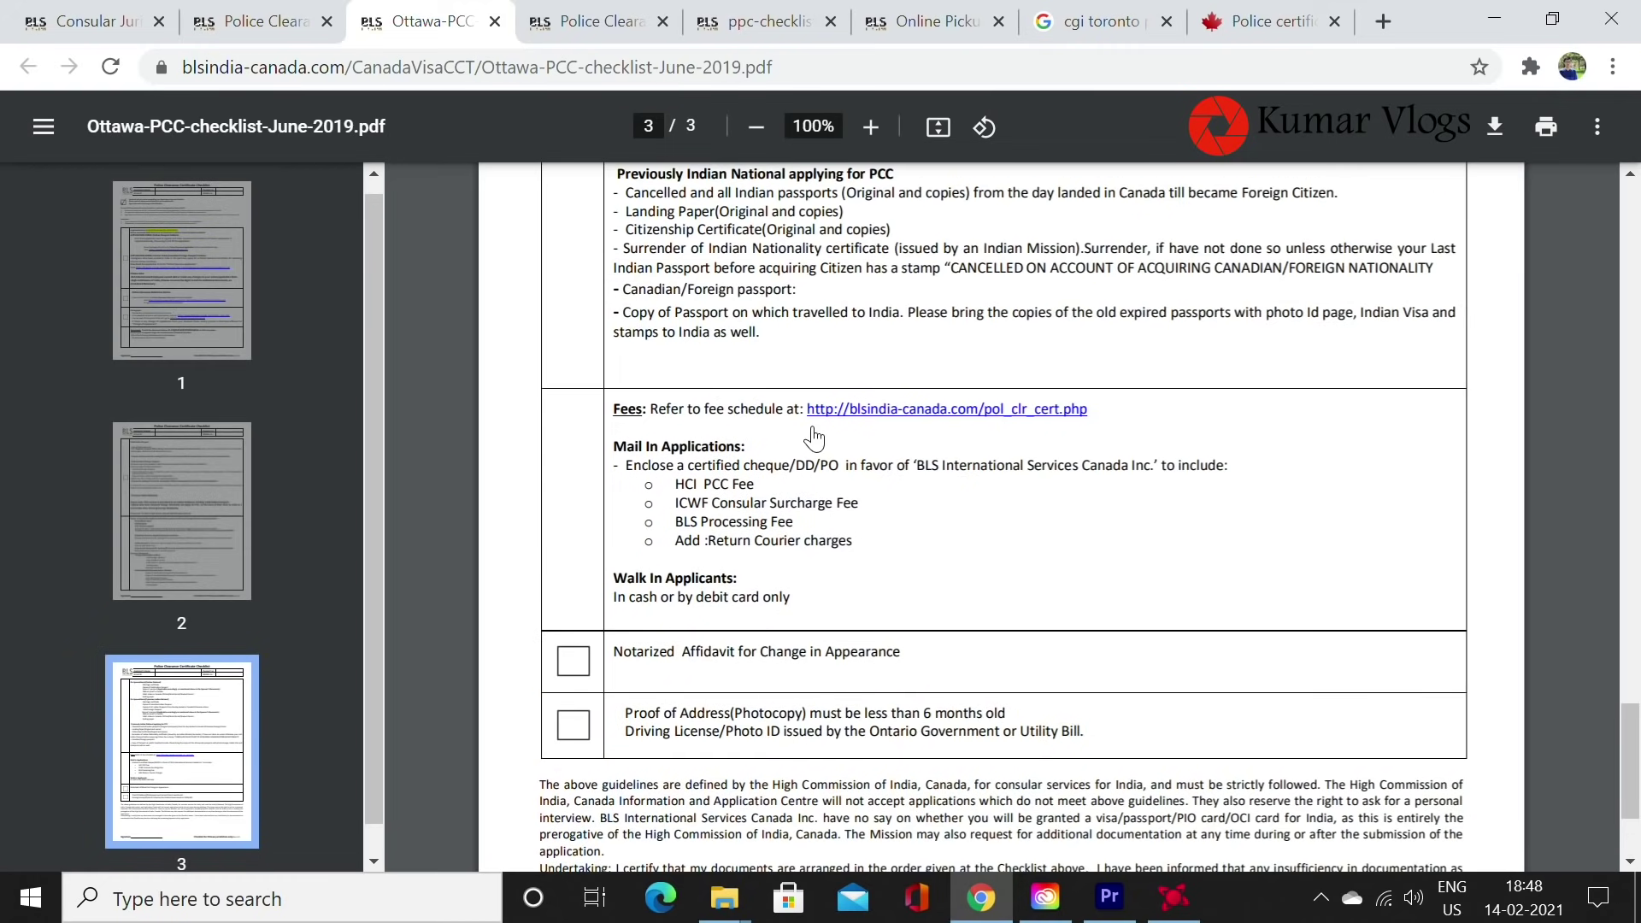
key("ctrl+w")
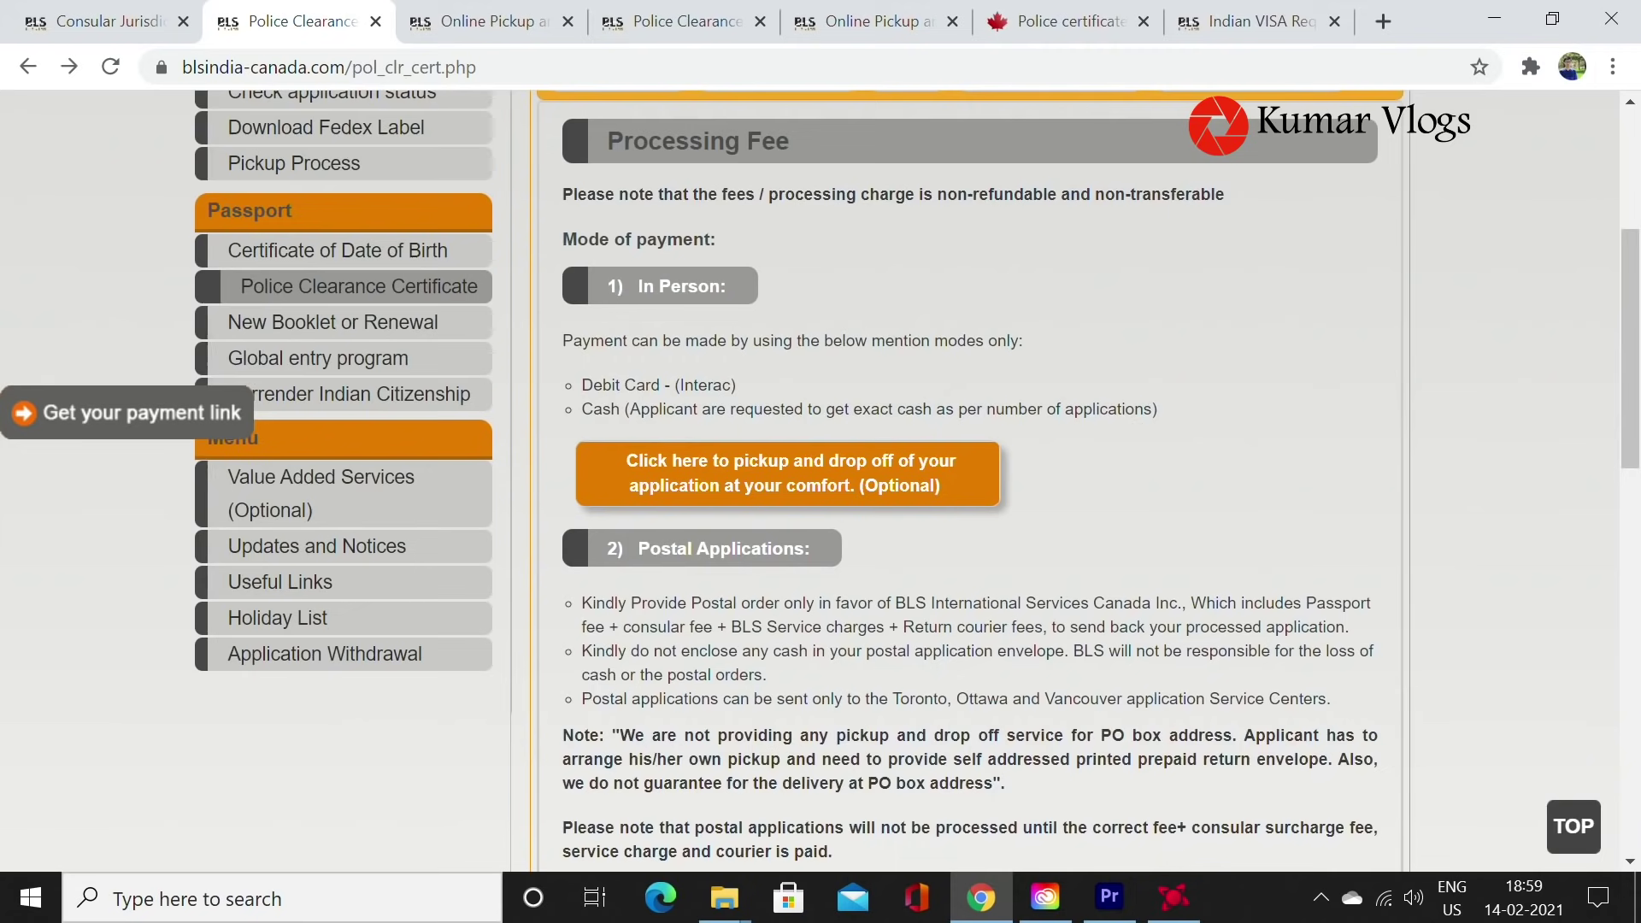
Examine the in-person and postal payment modes and the total fee for Indian passport holders on the Police Clearance Certificate page.
left_click_drag(581, 384, 612, 408)
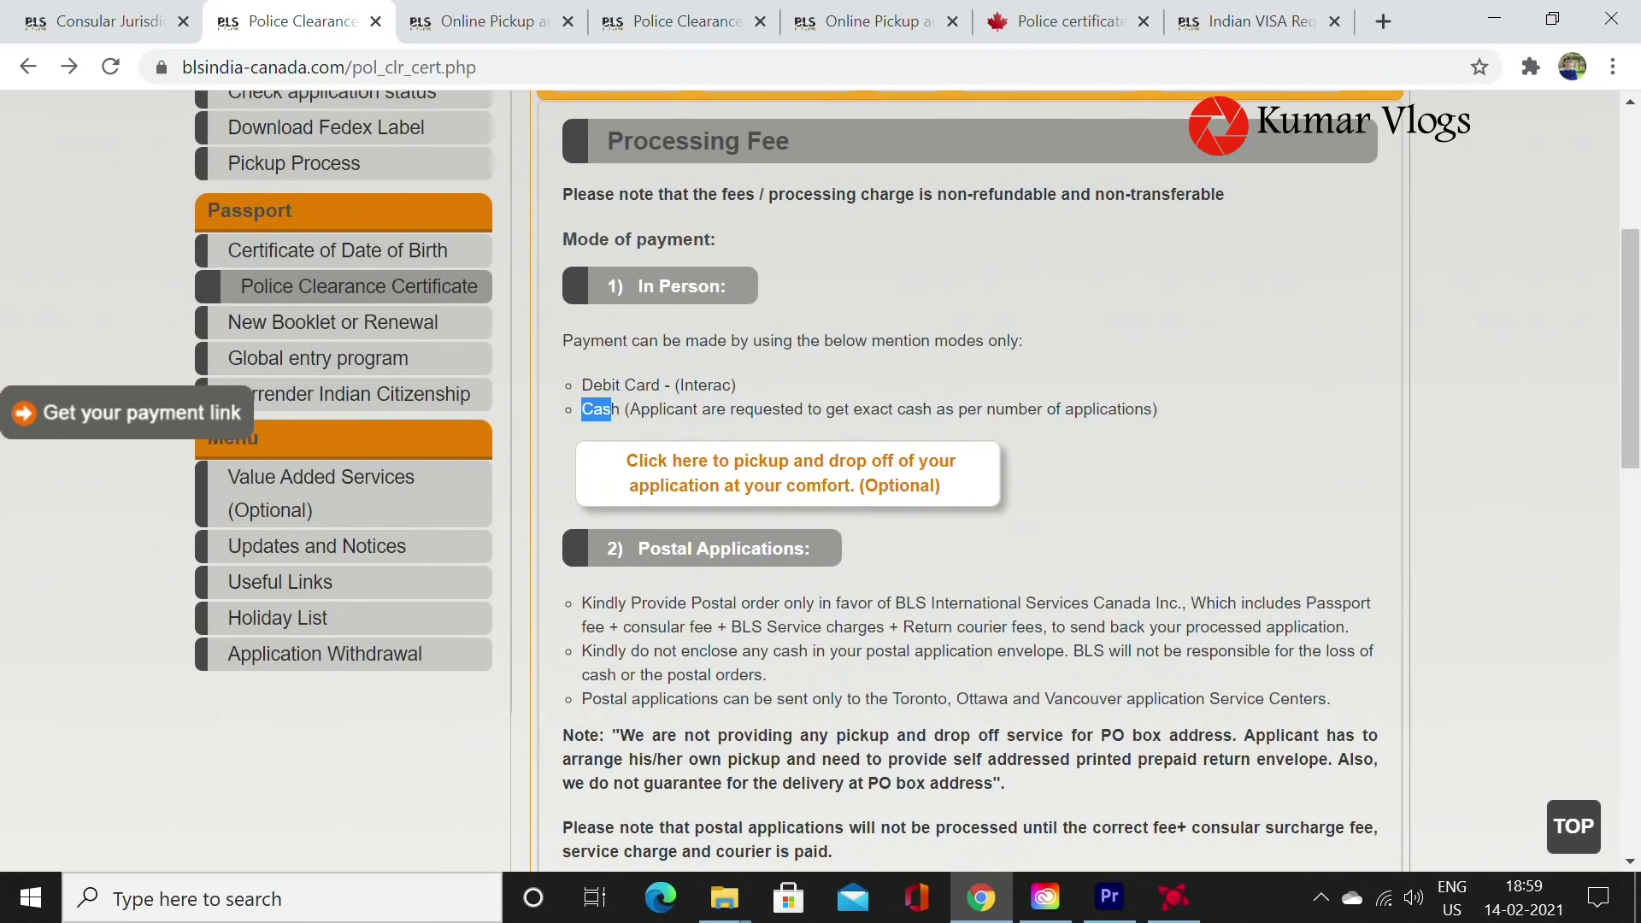
left_click(909, 526)
scroll(839, 514, "down", 1)
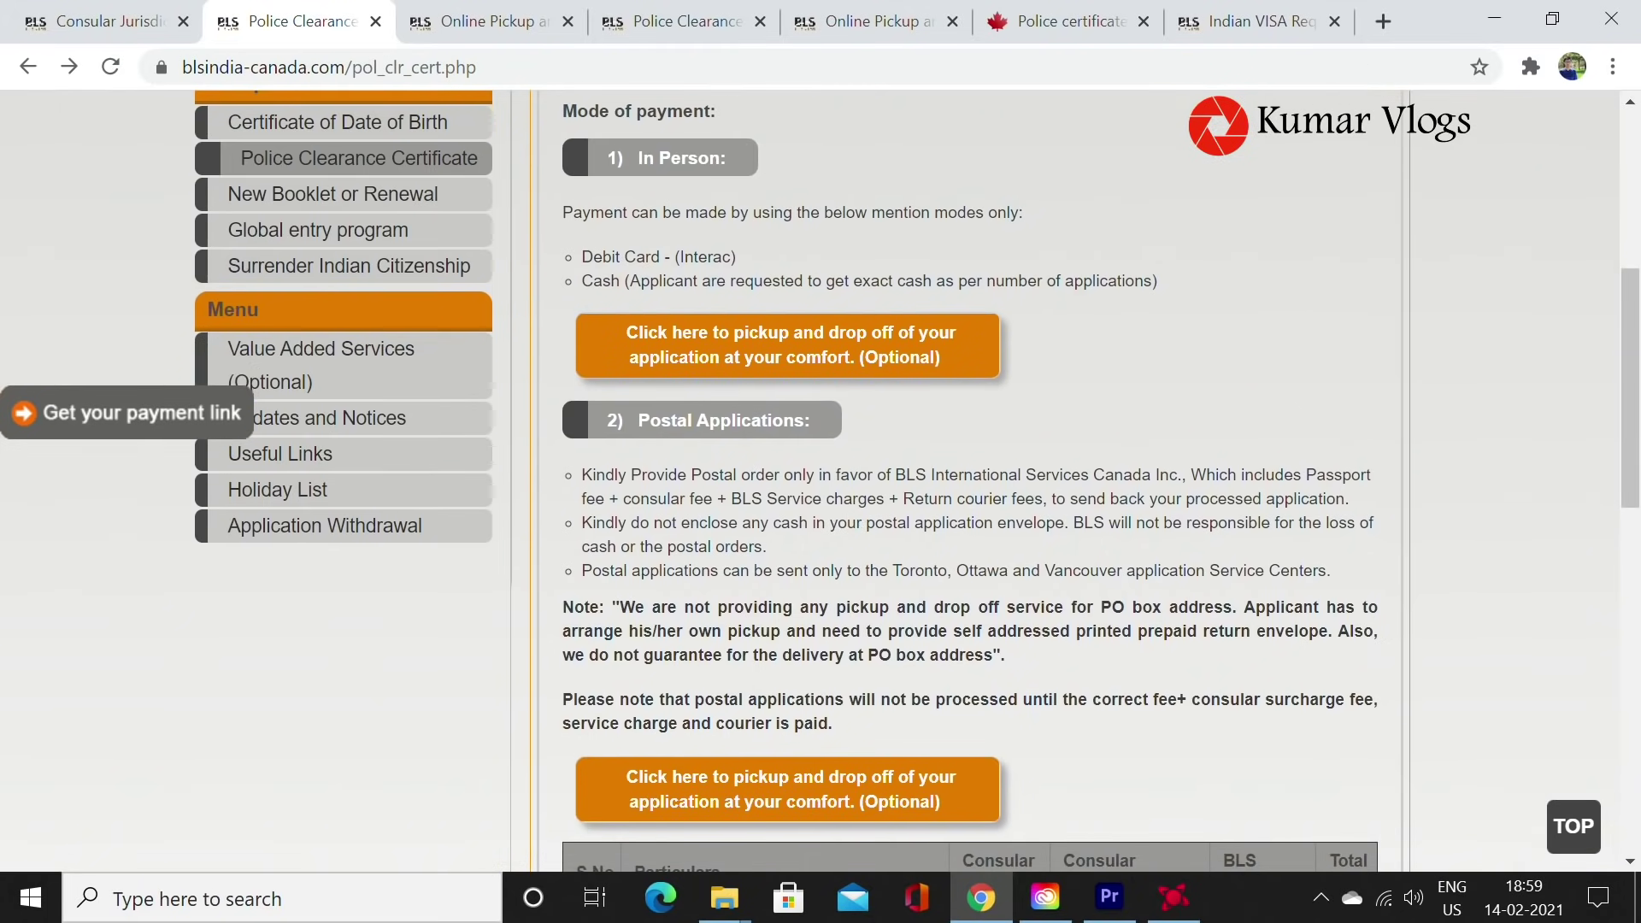
left_click_drag(592, 475, 1143, 475)
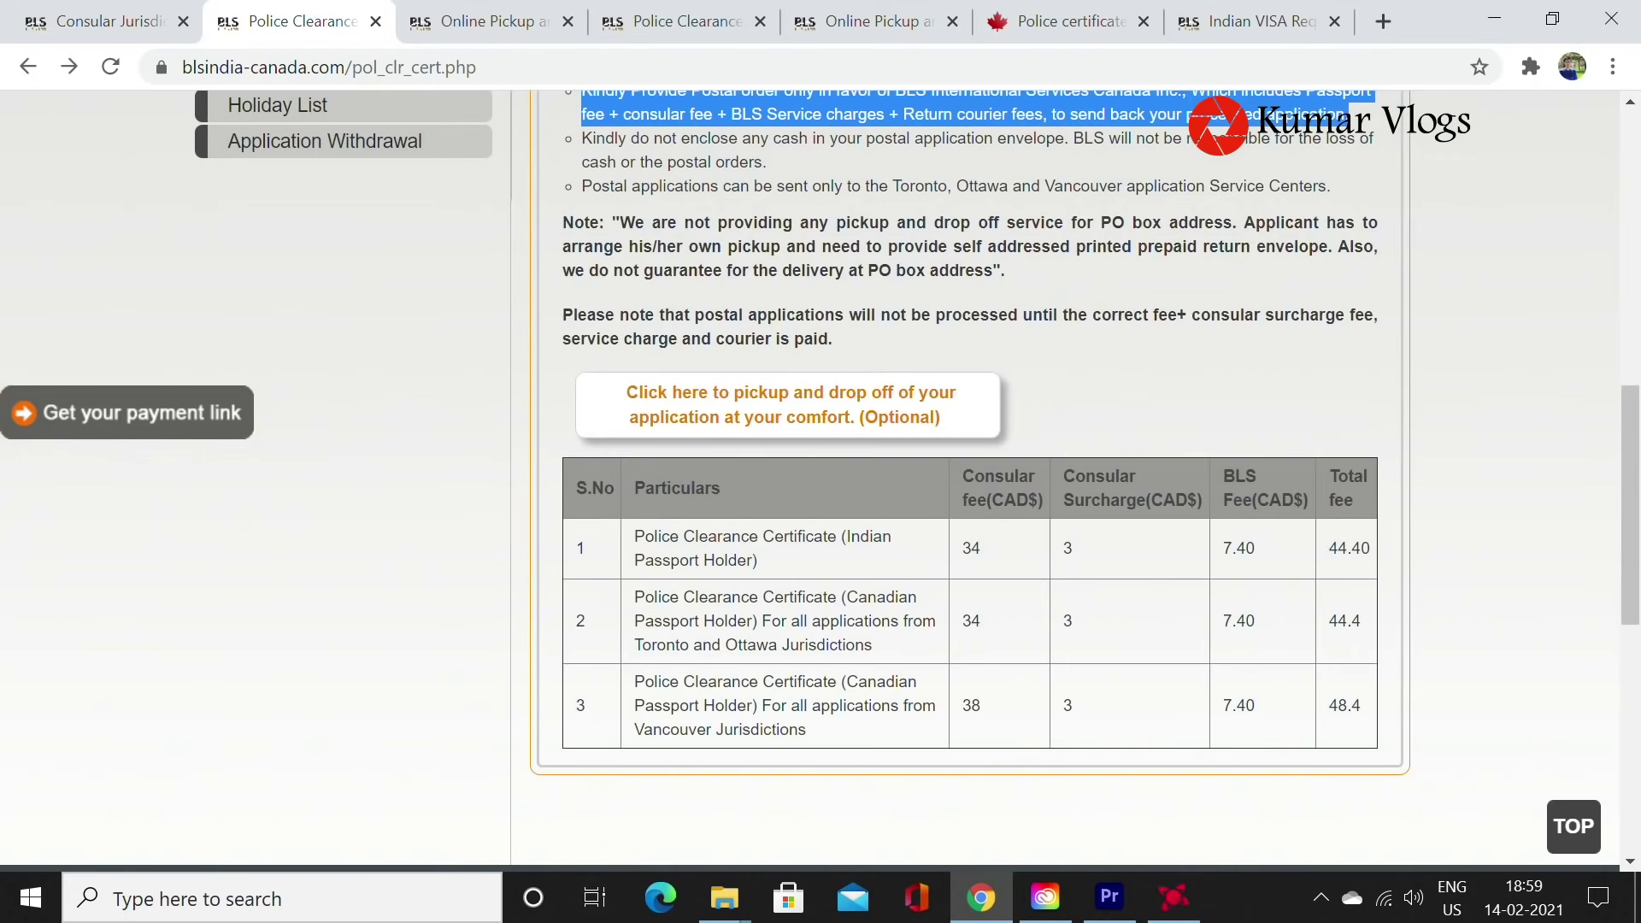
left_click_drag(1330, 547, 1371, 549)
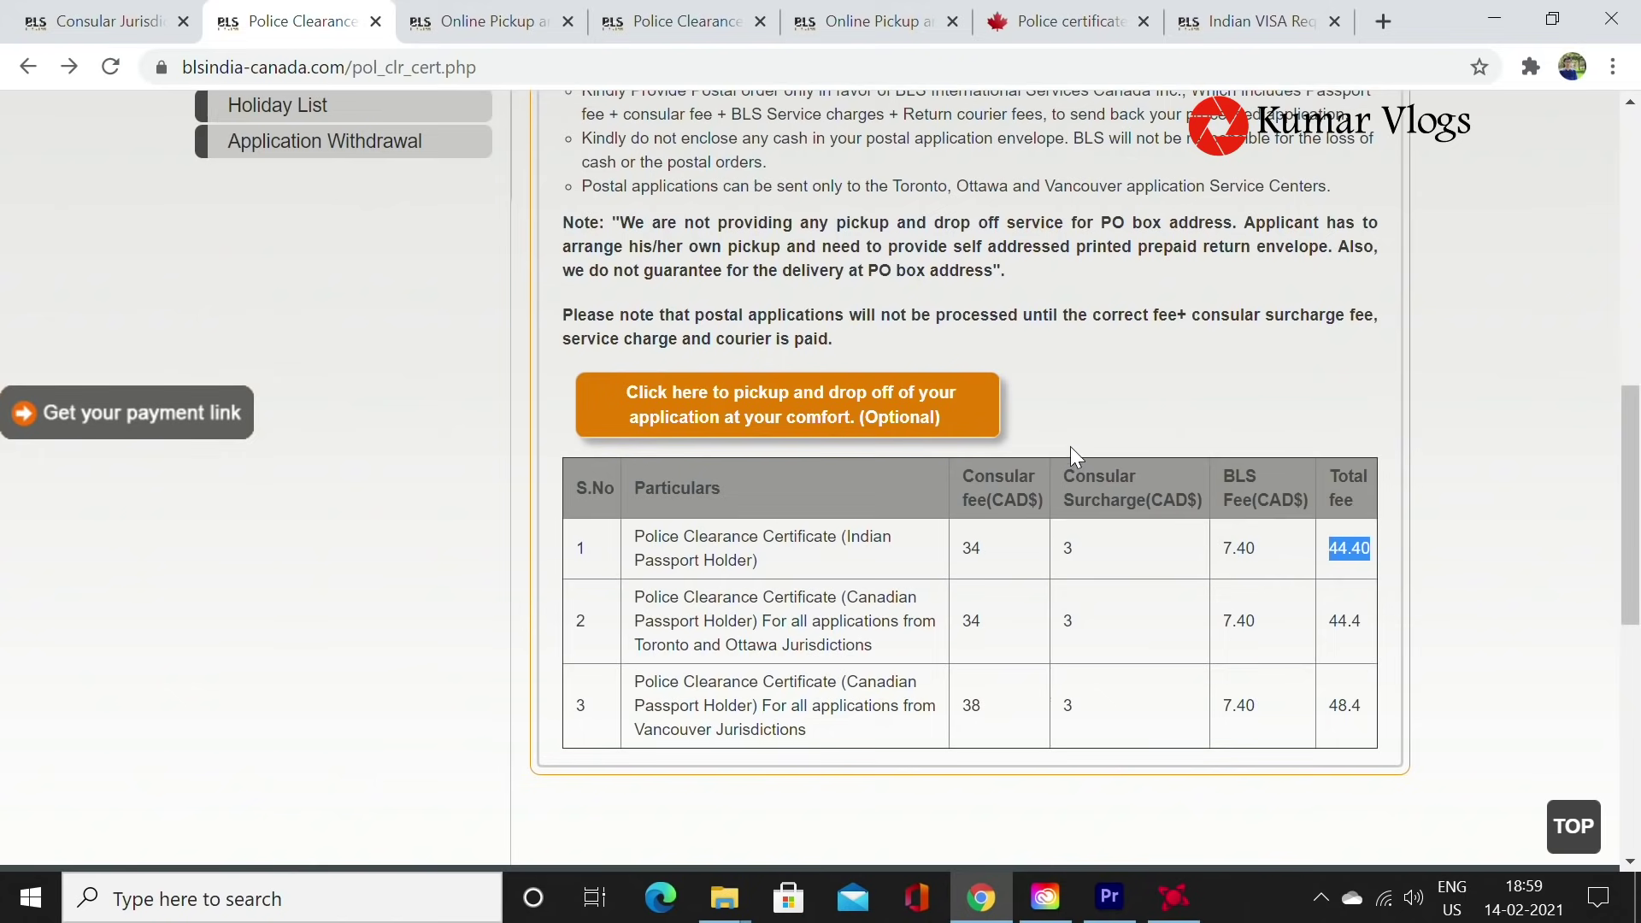
left_click(1079, 424)
Check which payee the postal order must name and which total fee it must cover for an Indian passport holder.
scroll(1073, 411, "up", 5)
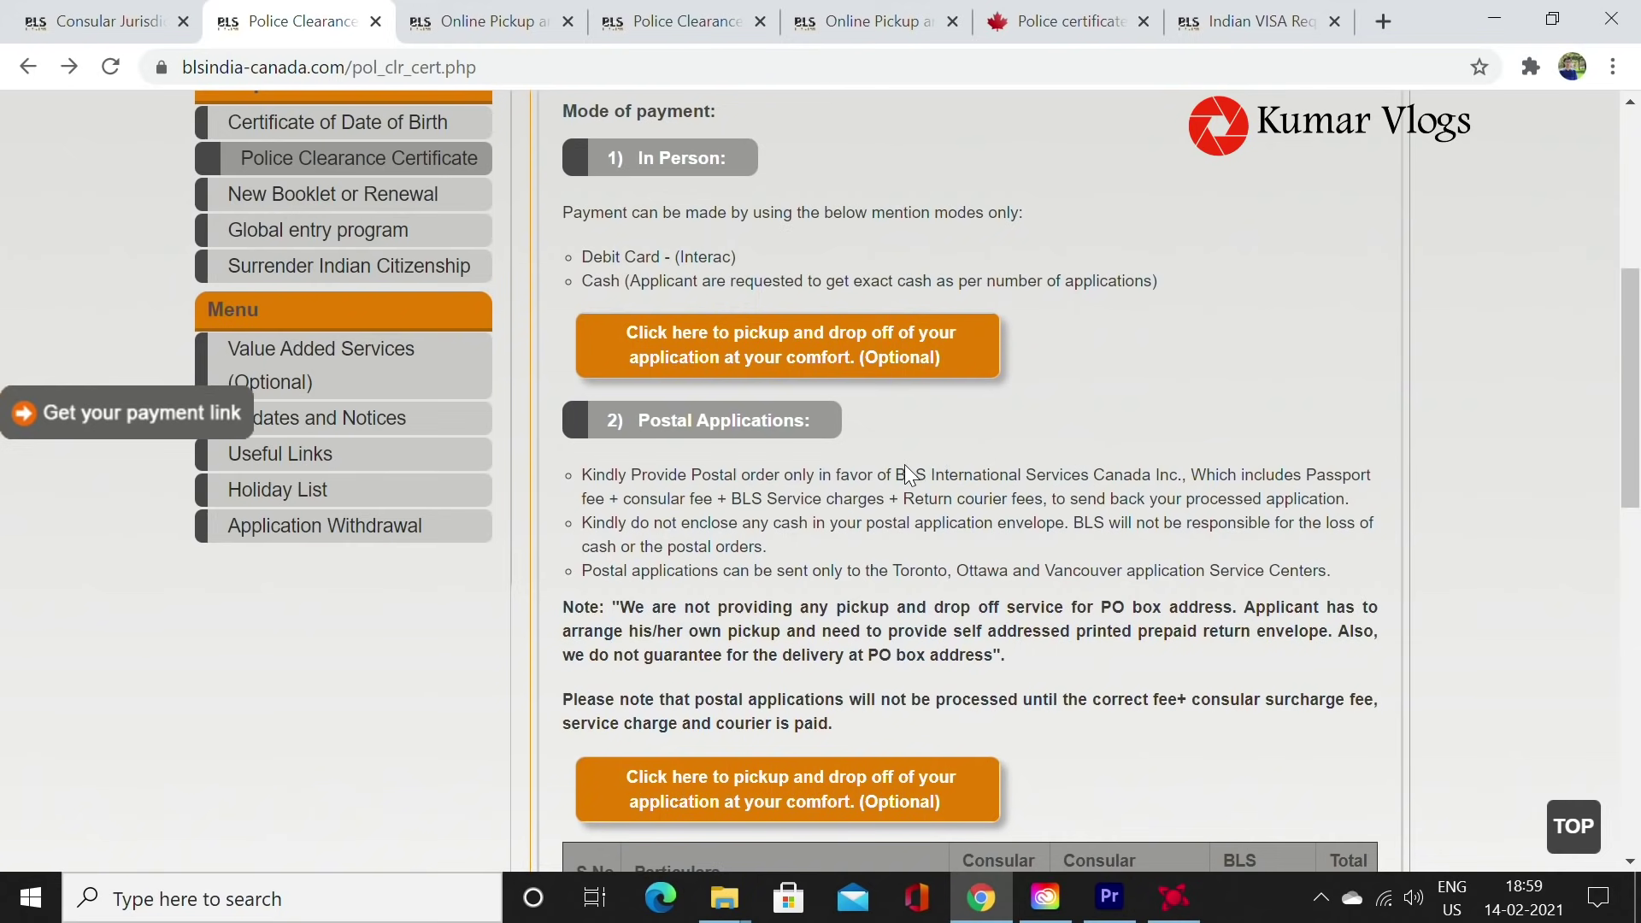
left_click_drag(894, 474, 1182, 474)
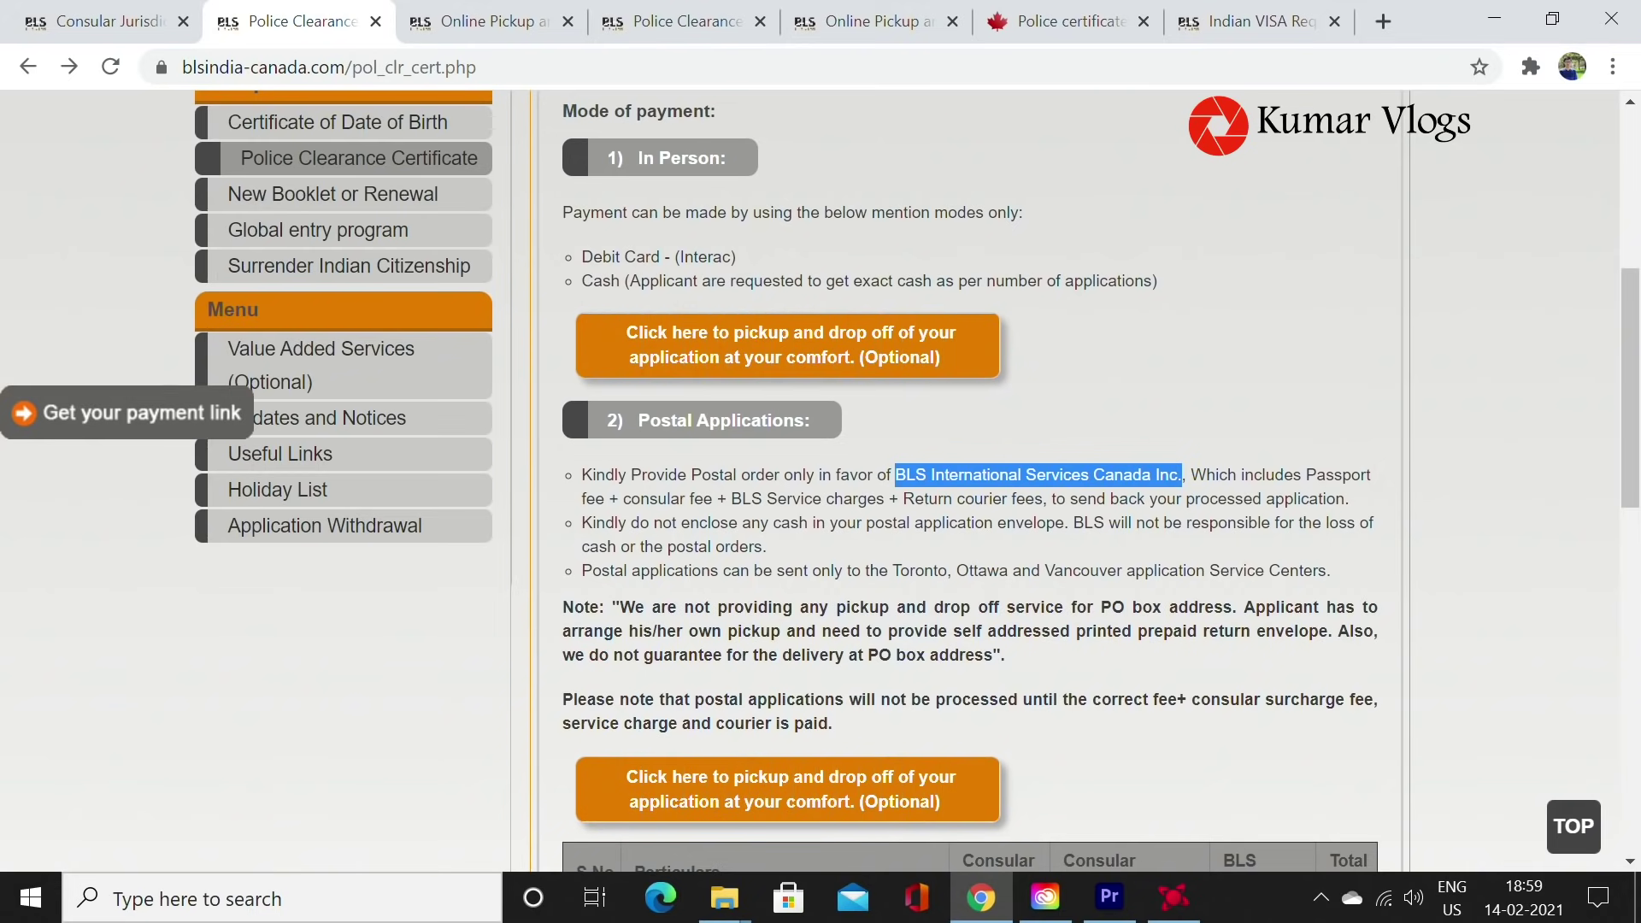
scroll(969, 479, "down", 1)
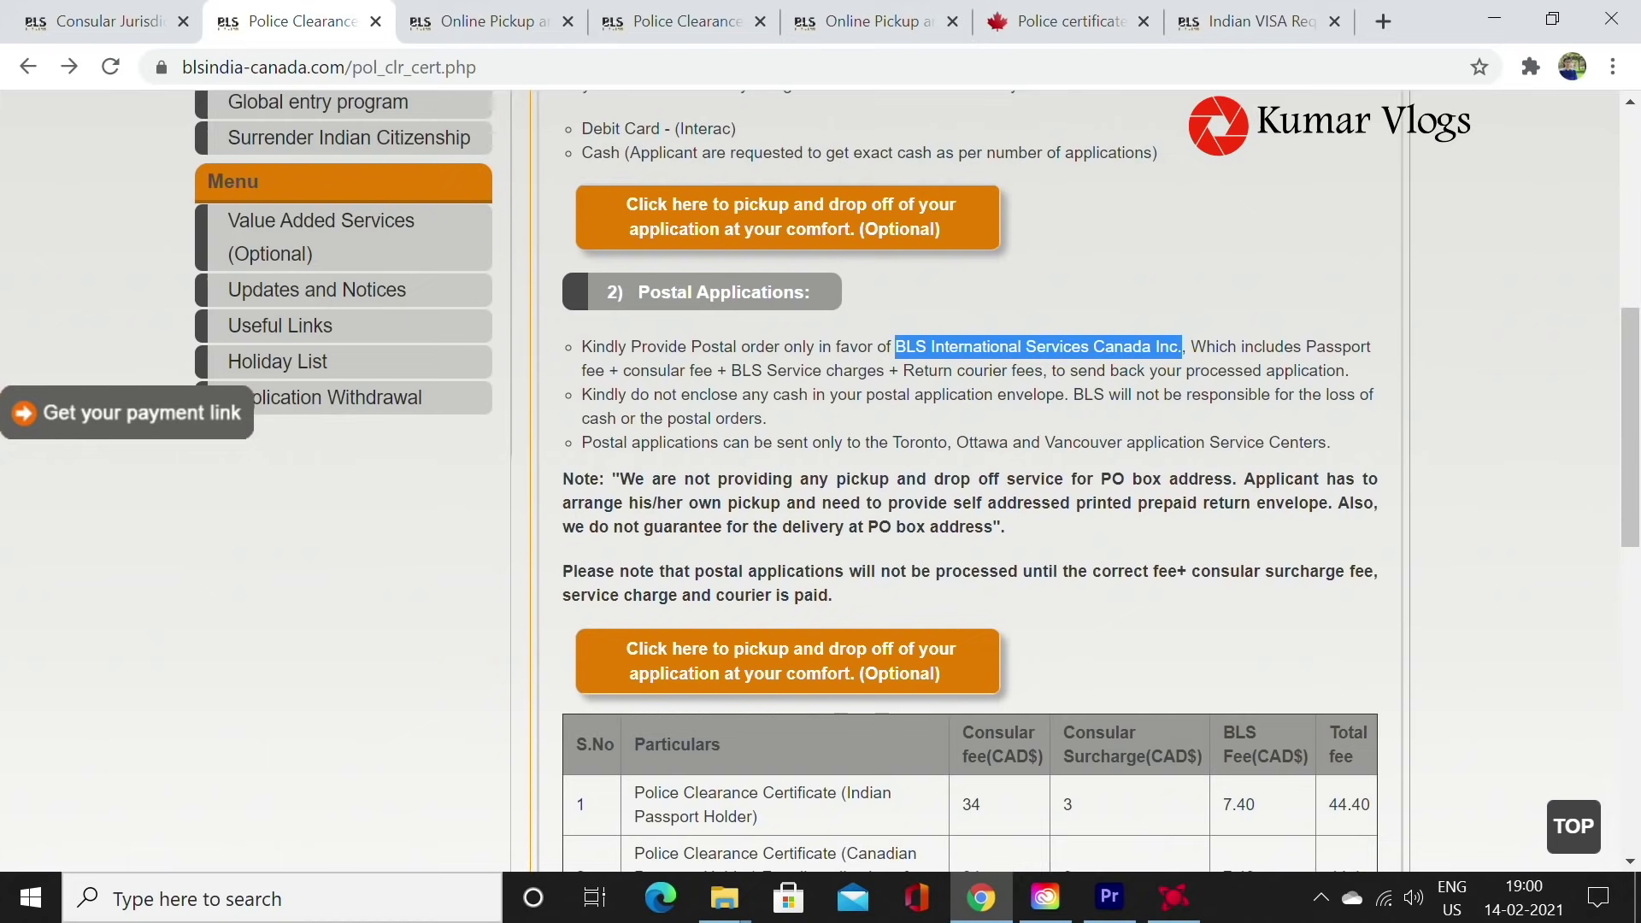
double_click(1348, 804)
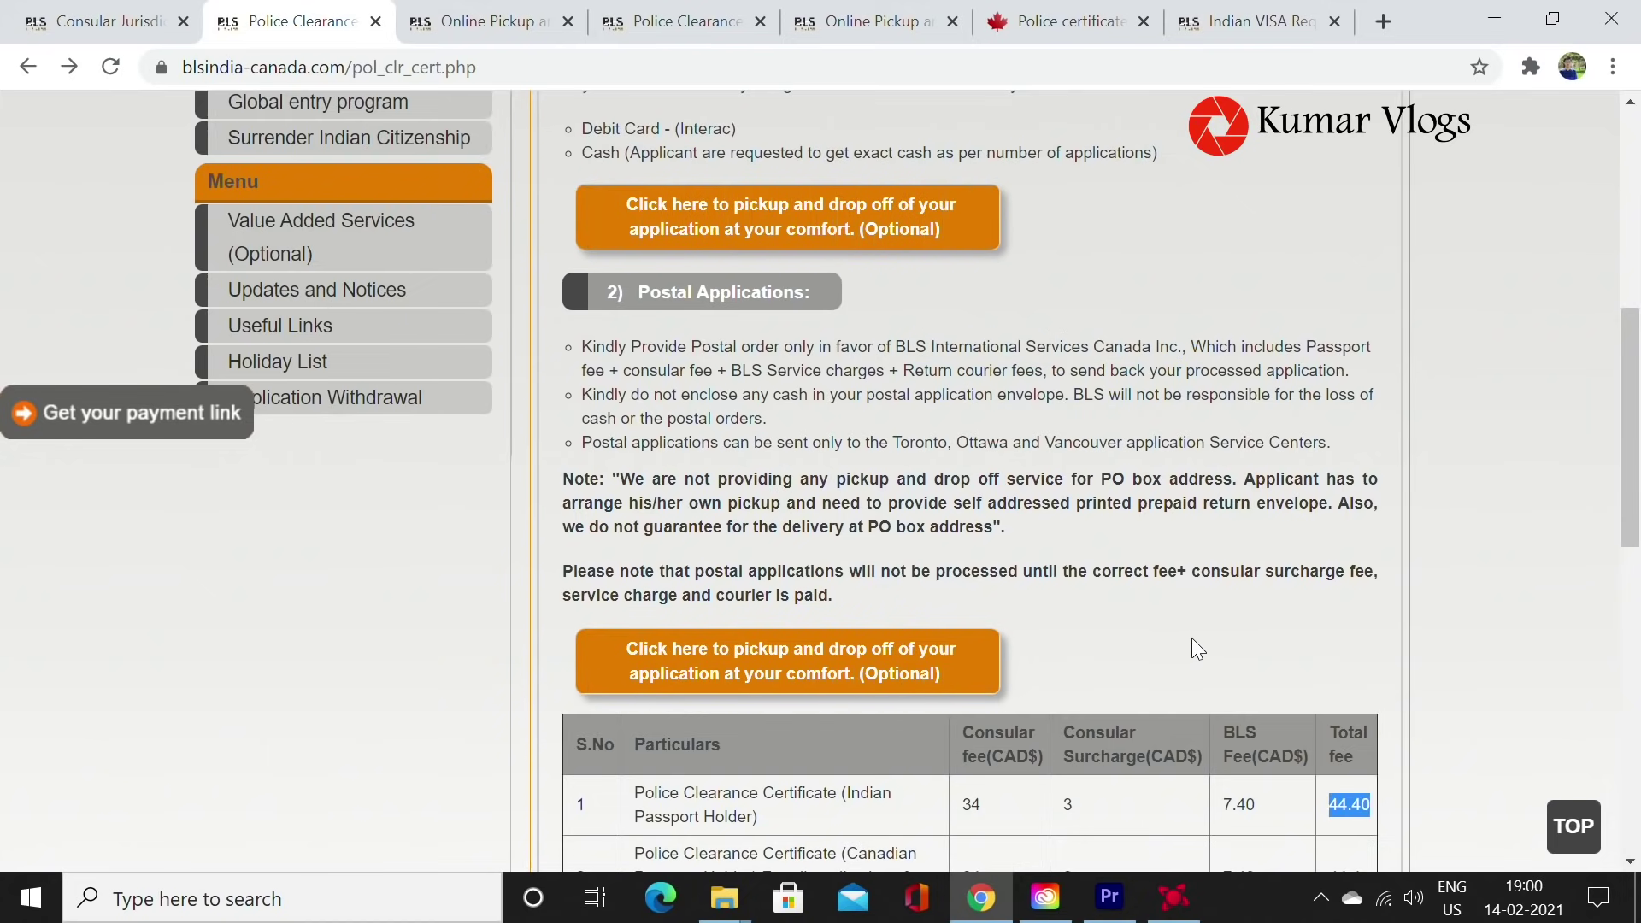
scroll(1070, 542, "up", 1)
scroll(1069, 551, "up", 1)
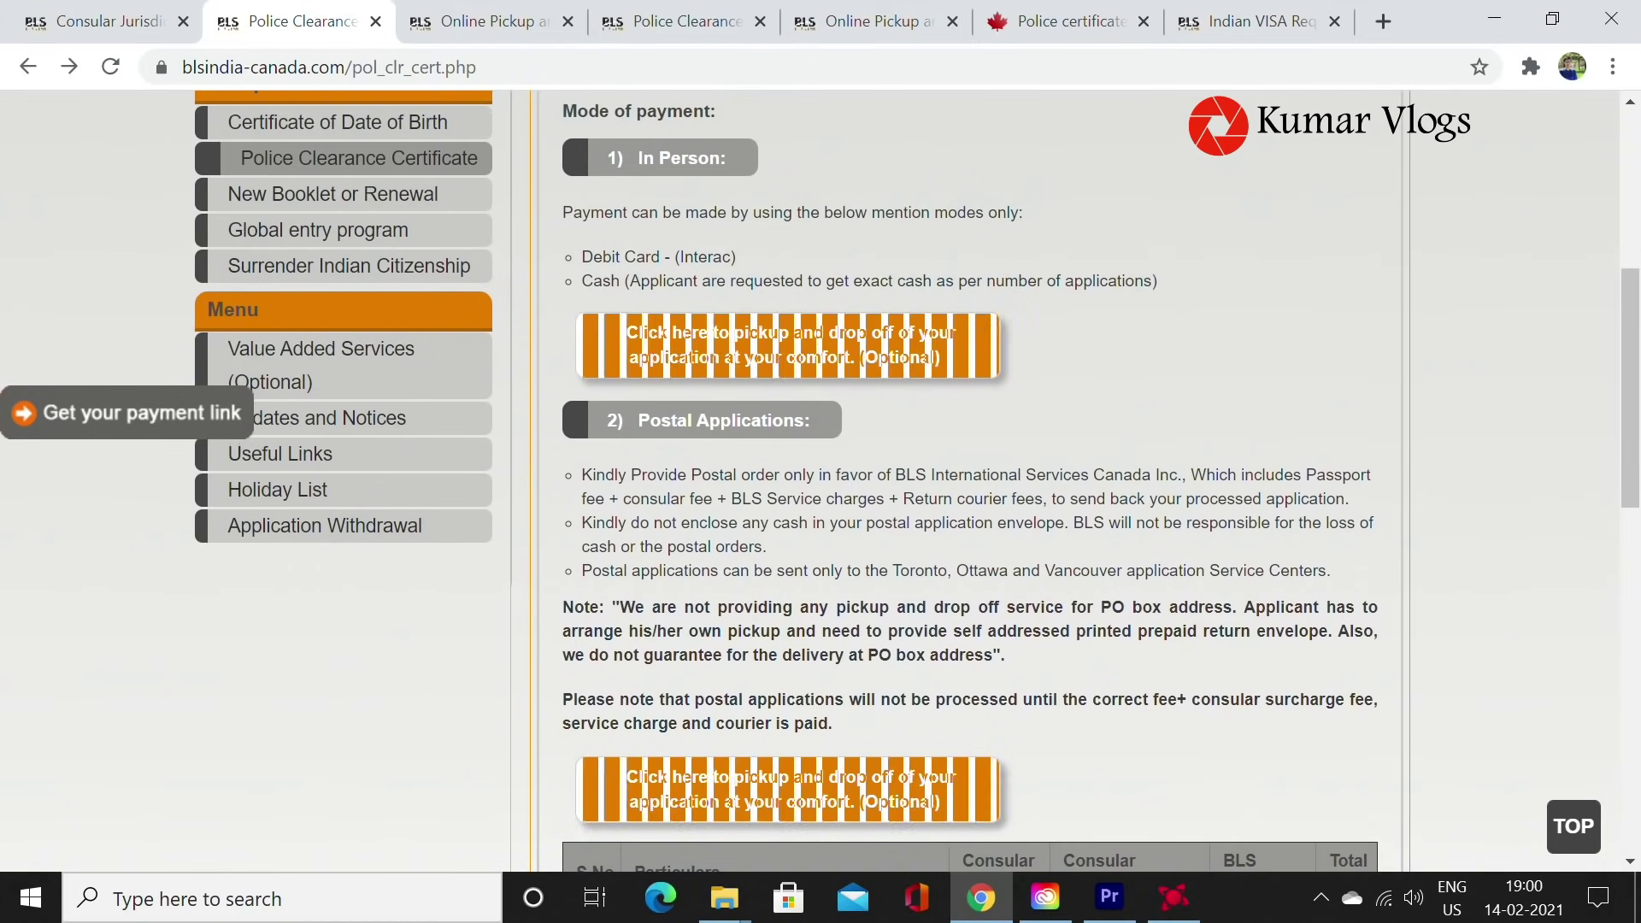
left_click_drag(895, 475, 1177, 475)
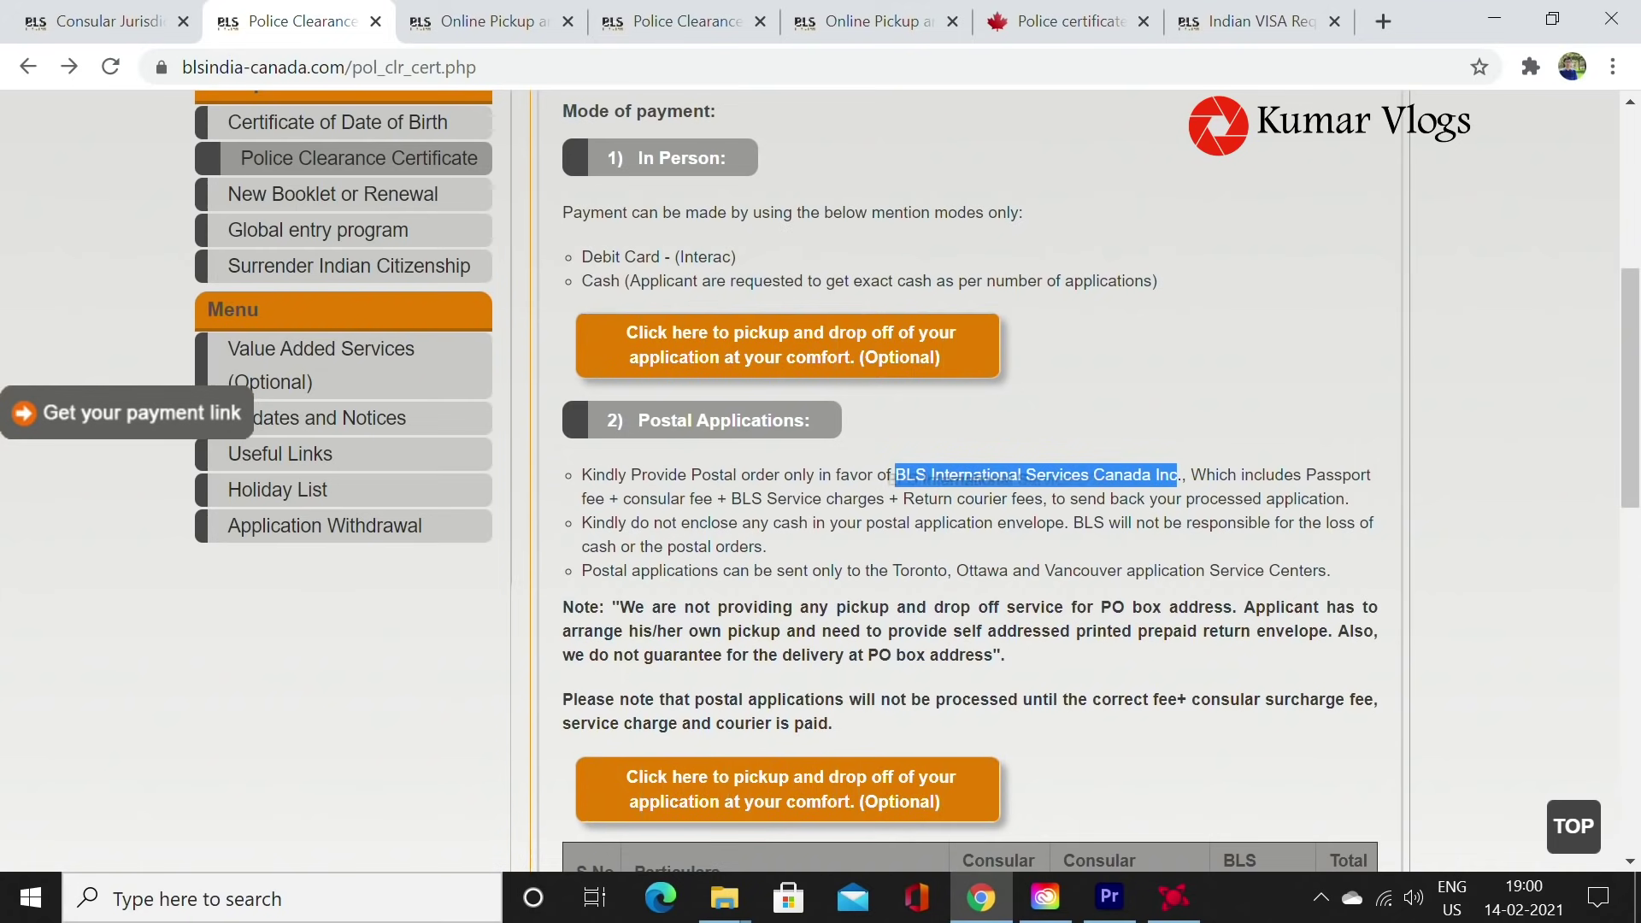
left_click(881, 477)
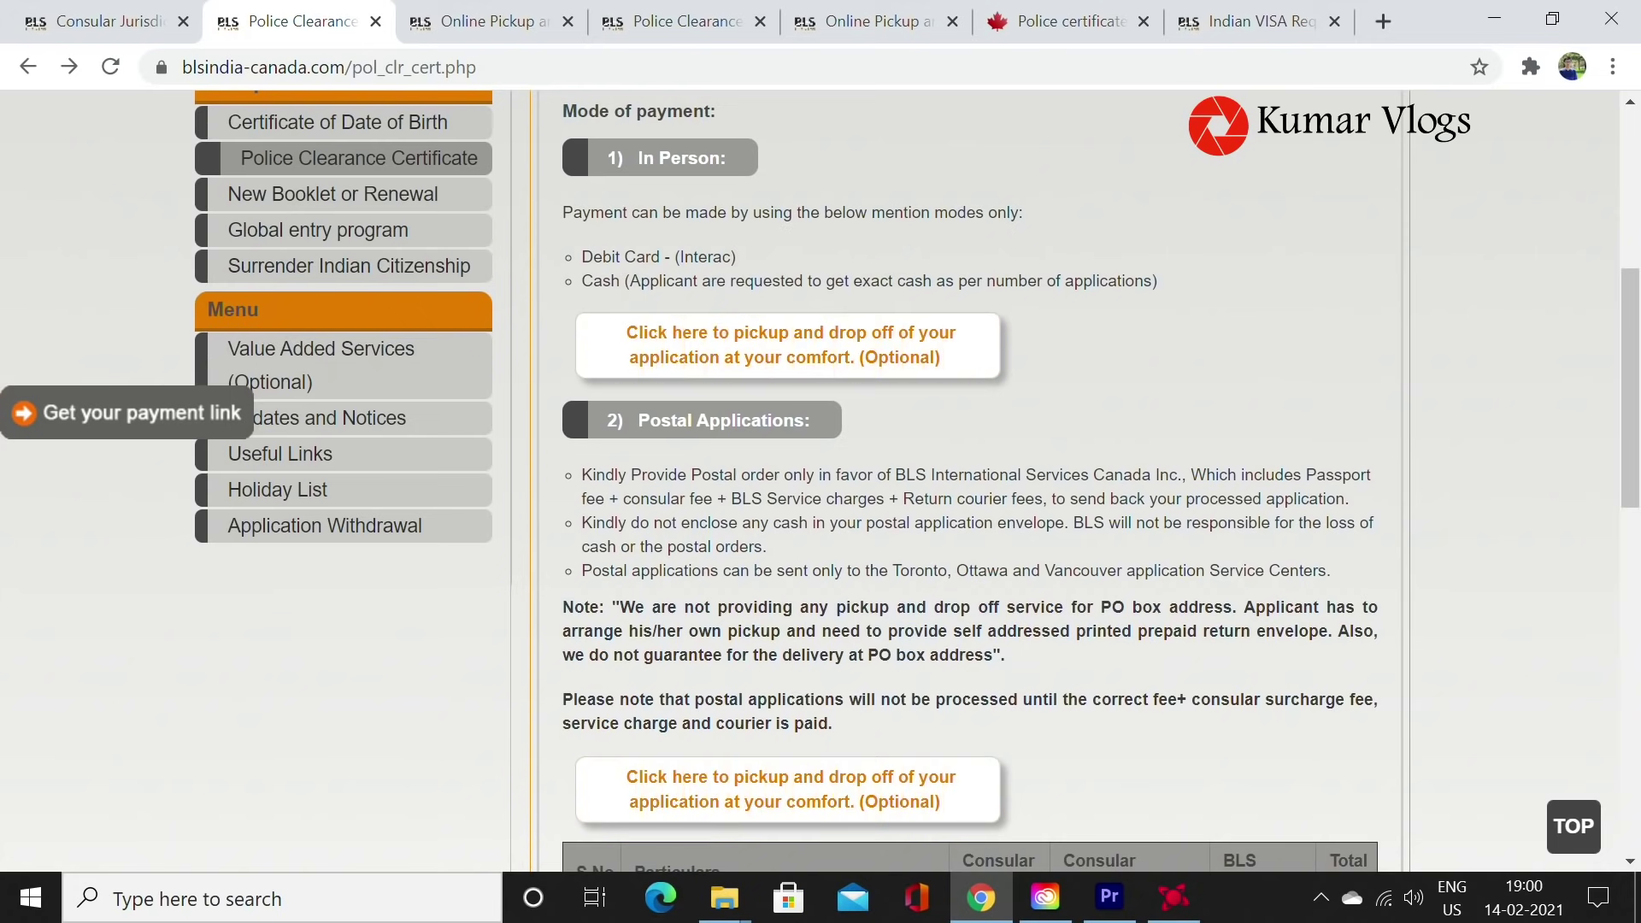
left_click_drag(894, 474, 1177, 474)
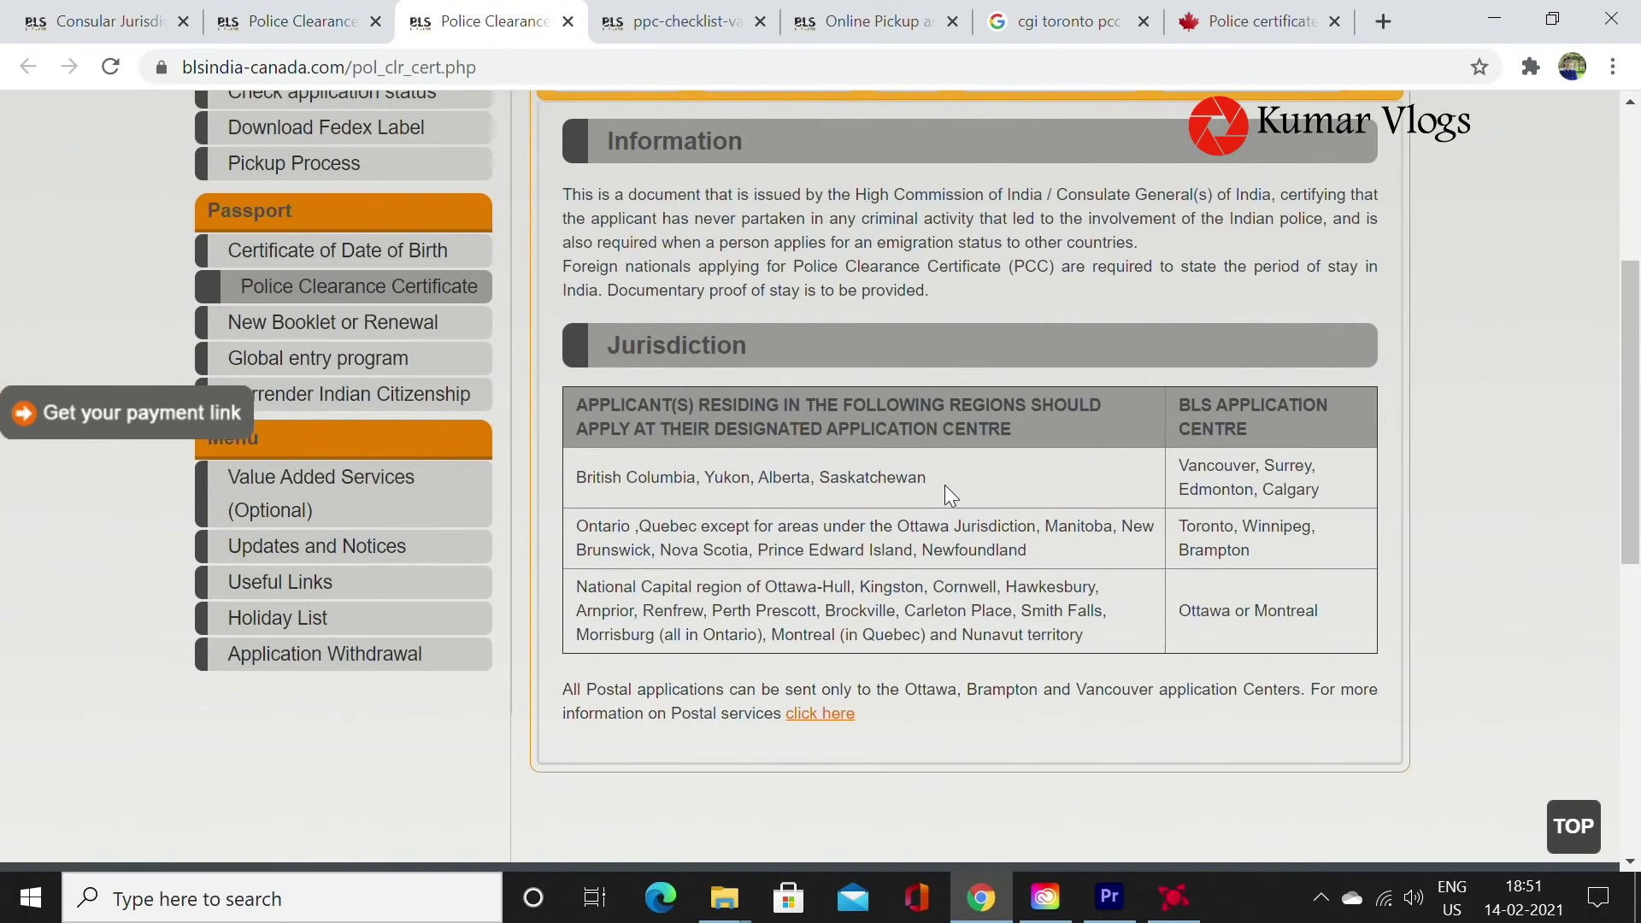
Examine the Jurisdiction table for the regions served by the Vancouver, Toronto and Ottawa or Montreal application centres.
left_click_drag(976, 493, 601, 489)
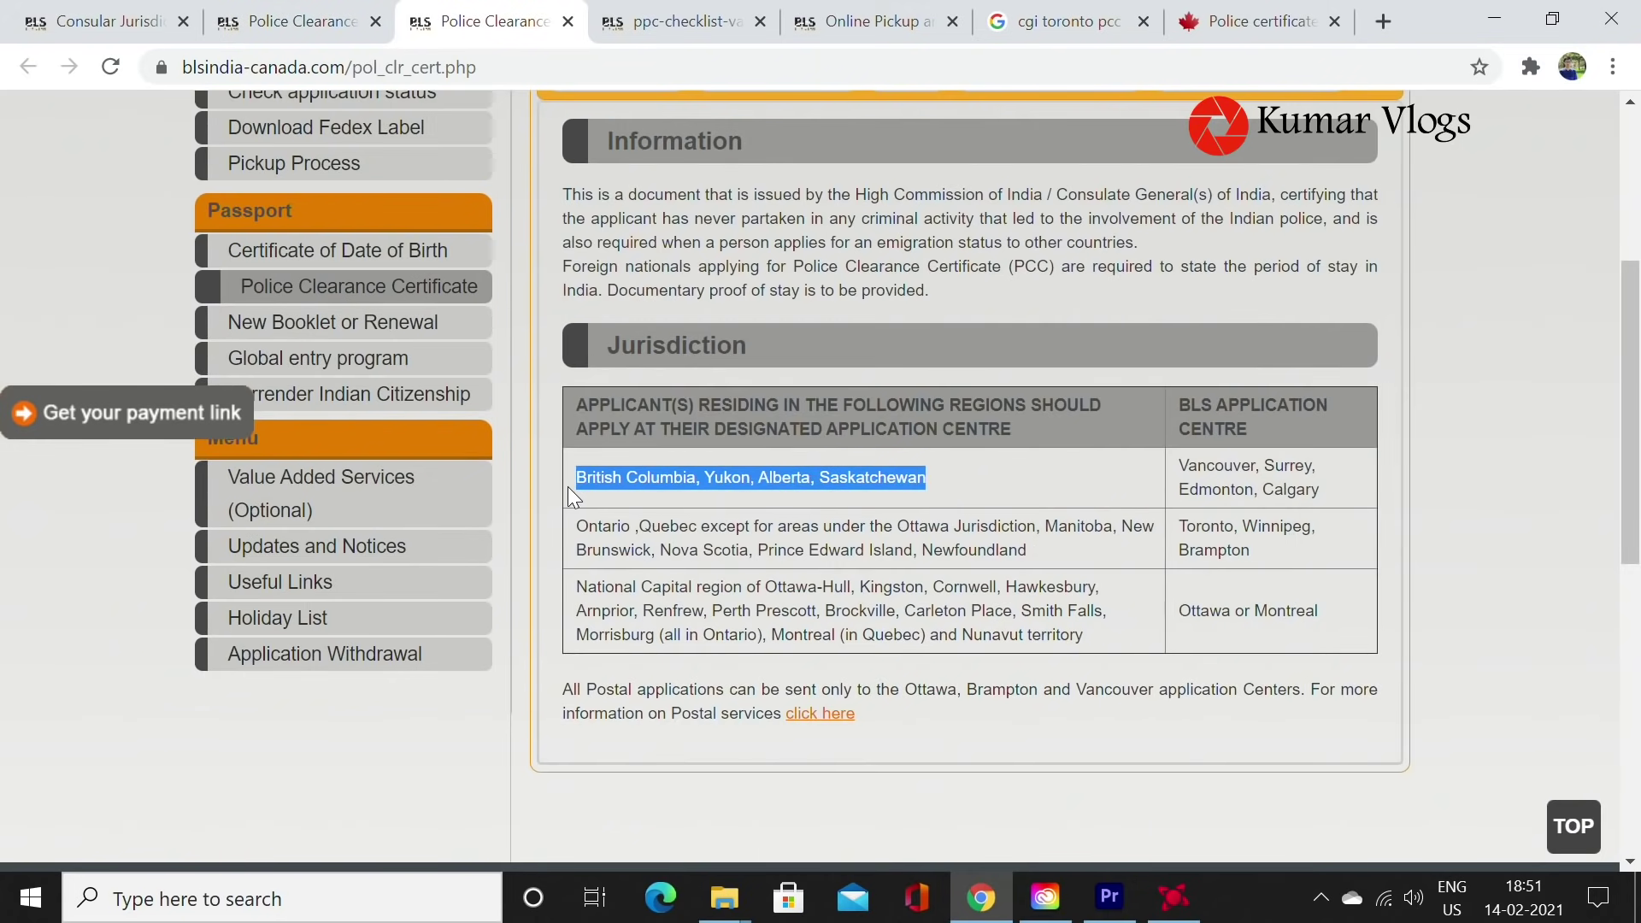
left_click_drag(1343, 492, 1187, 465)
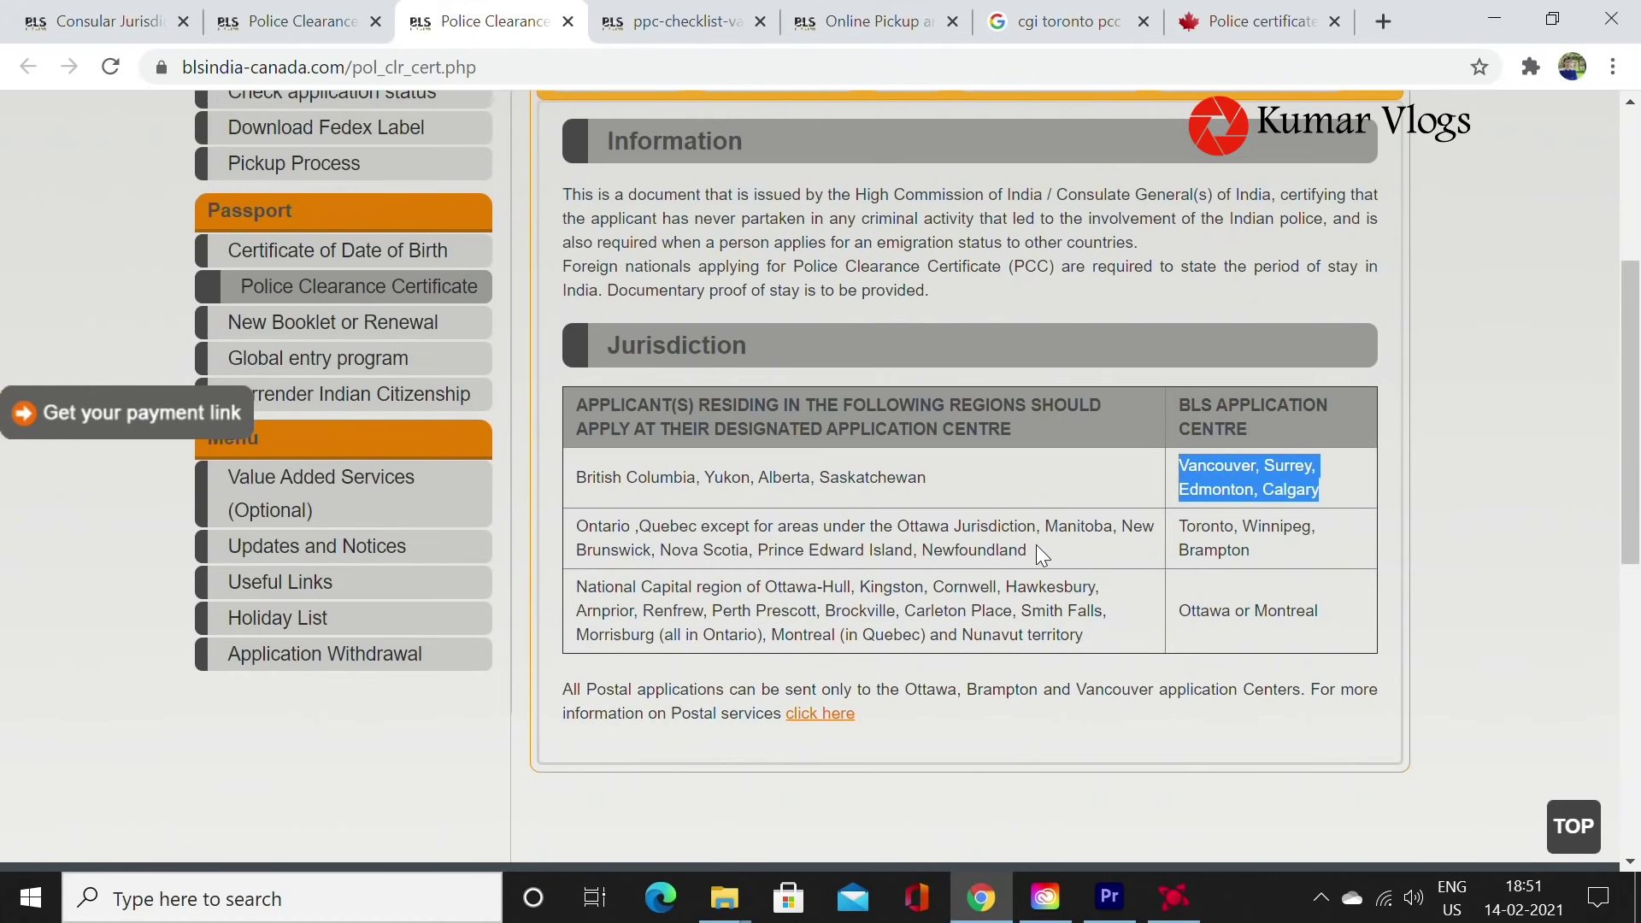
left_click_drag(1037, 548, 575, 527)
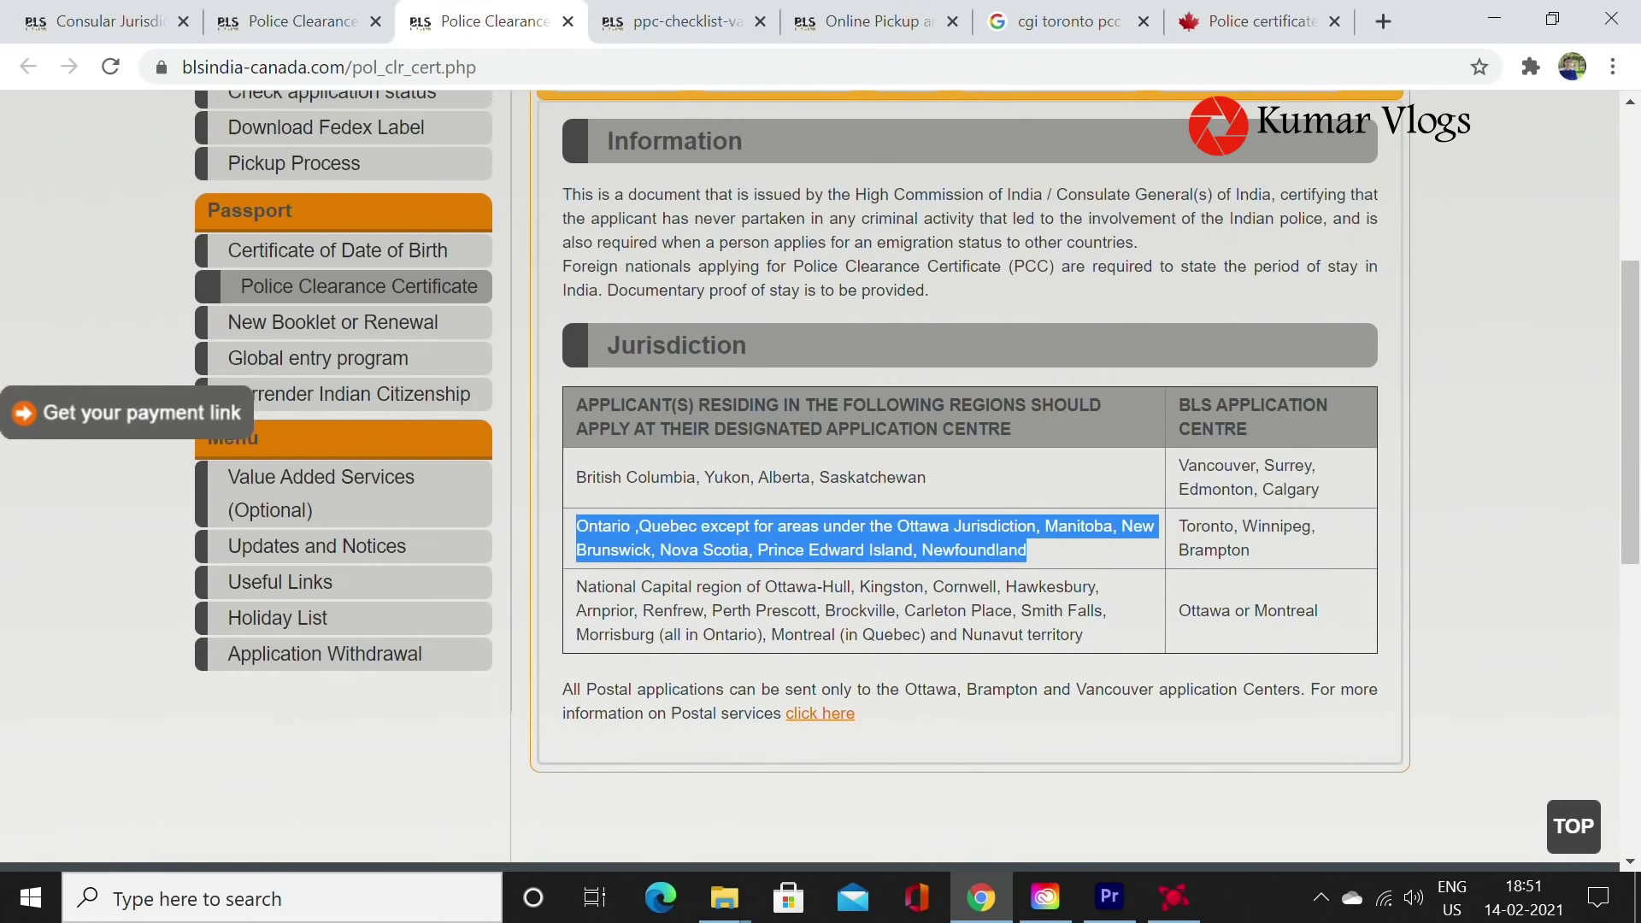
left_click_drag(1275, 547, 1177, 527)
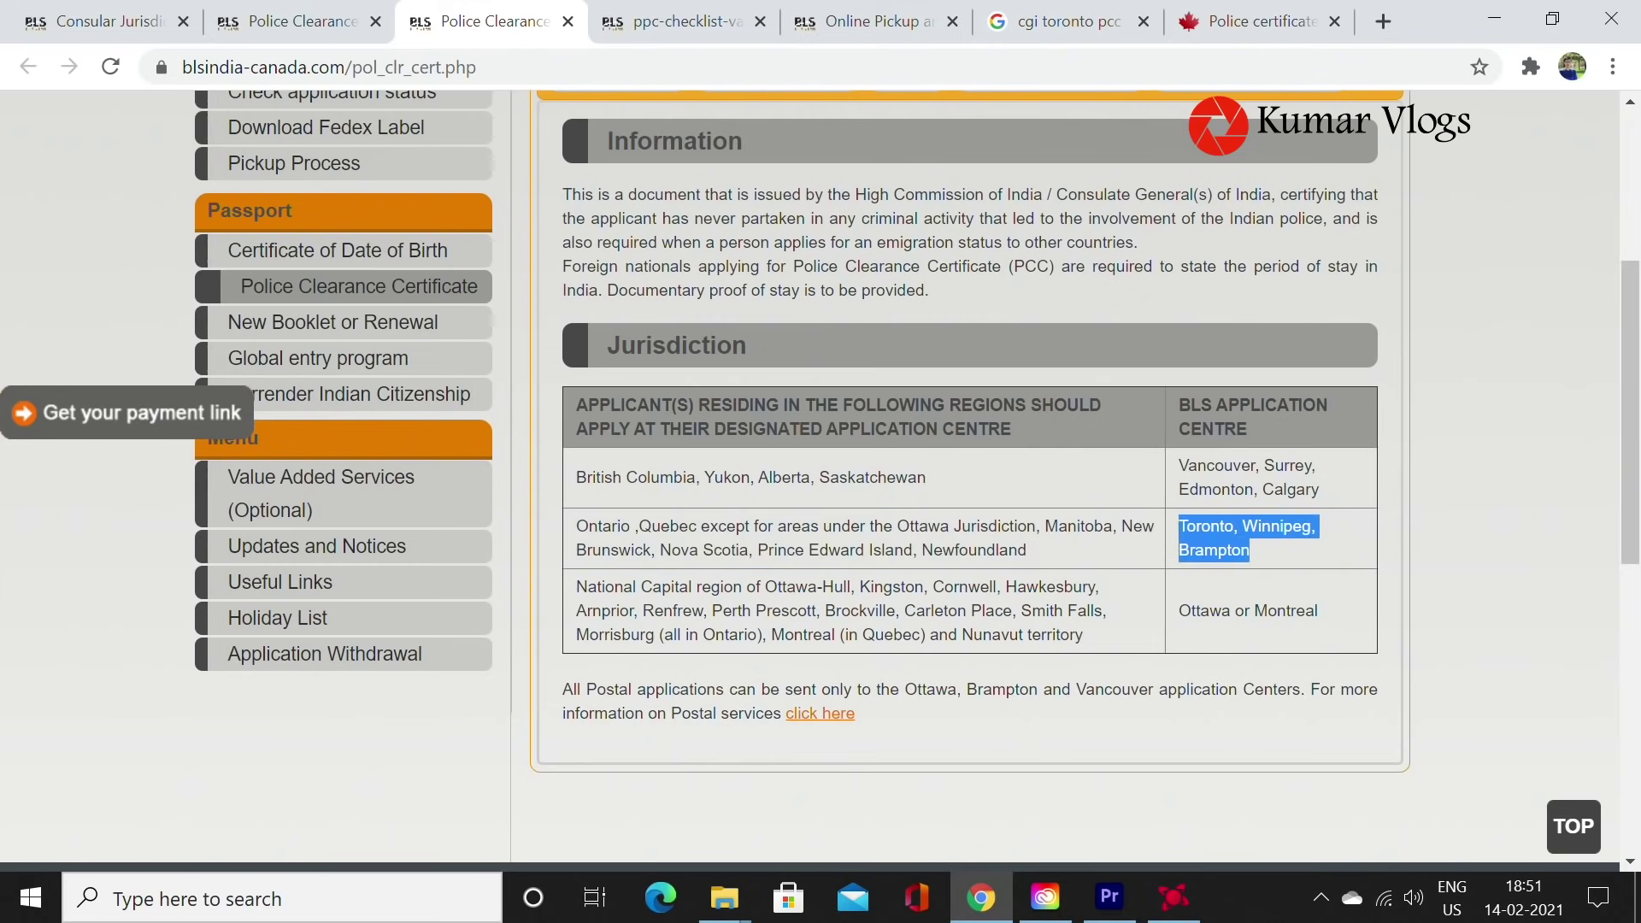
left_click_drag(1100, 635, 572, 584)
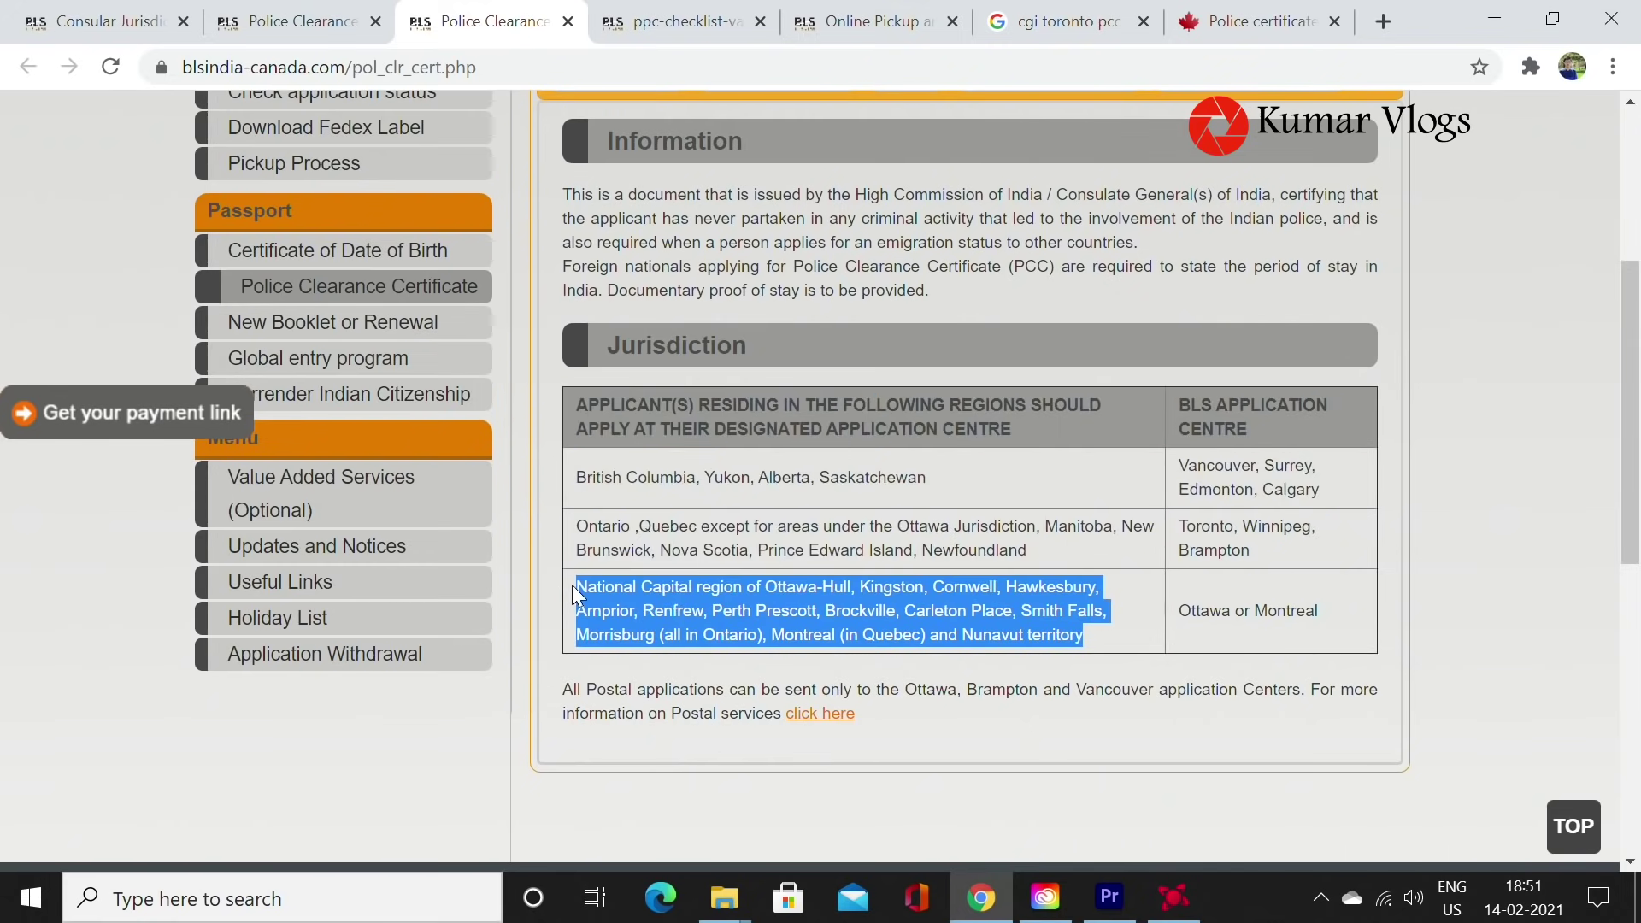
left_click_drag(1323, 610, 1178, 610)
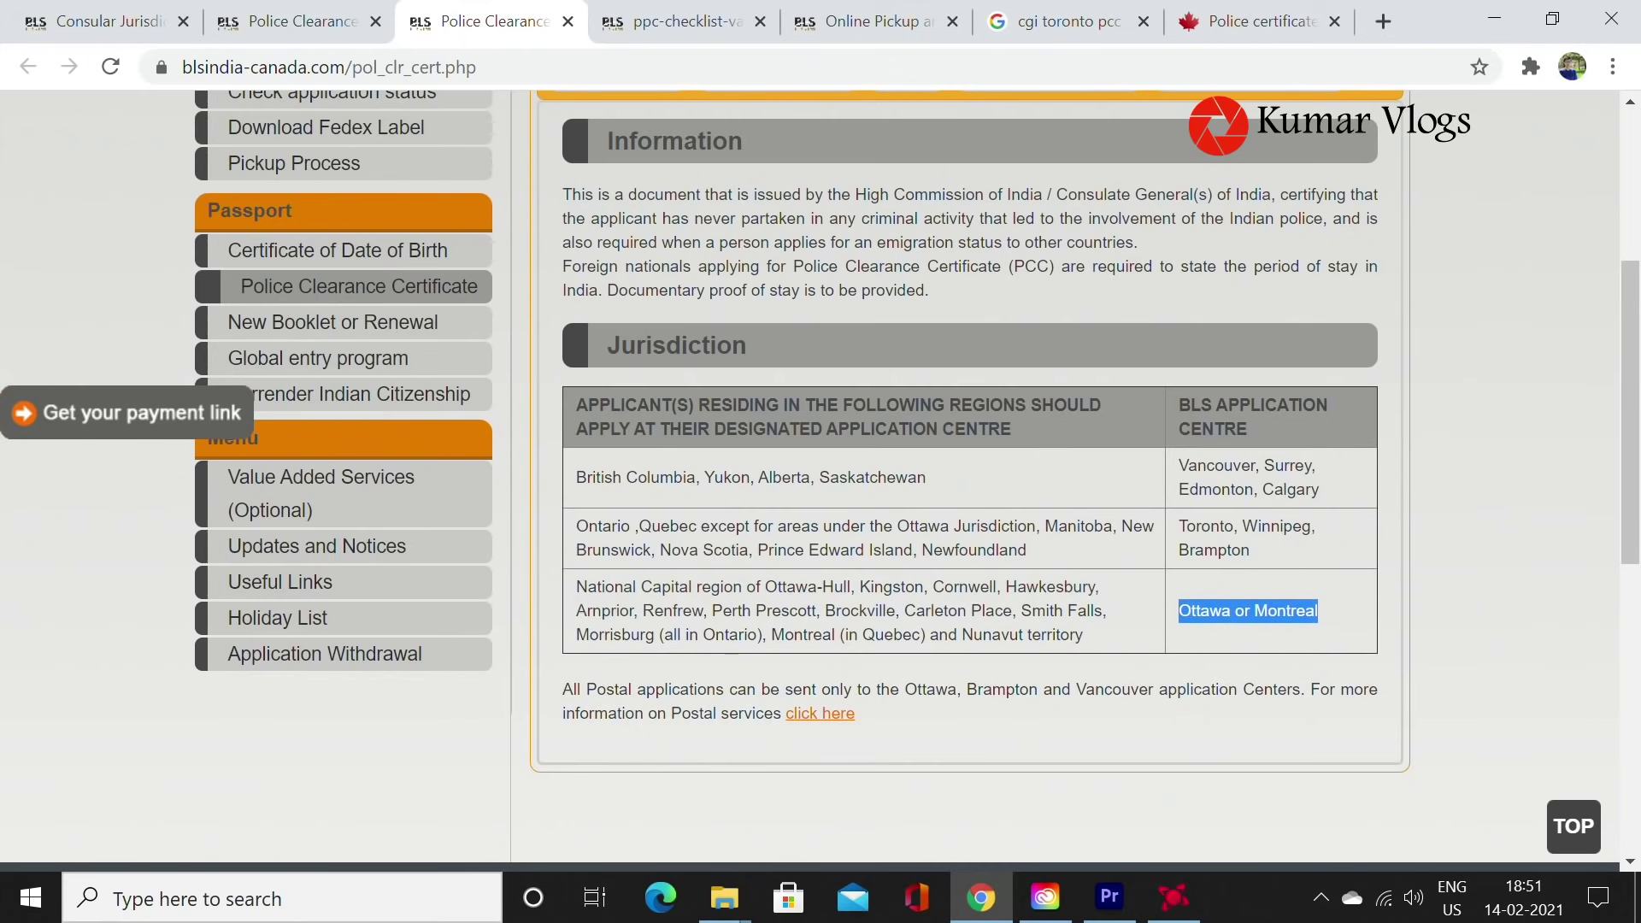
left_click(1138, 602)
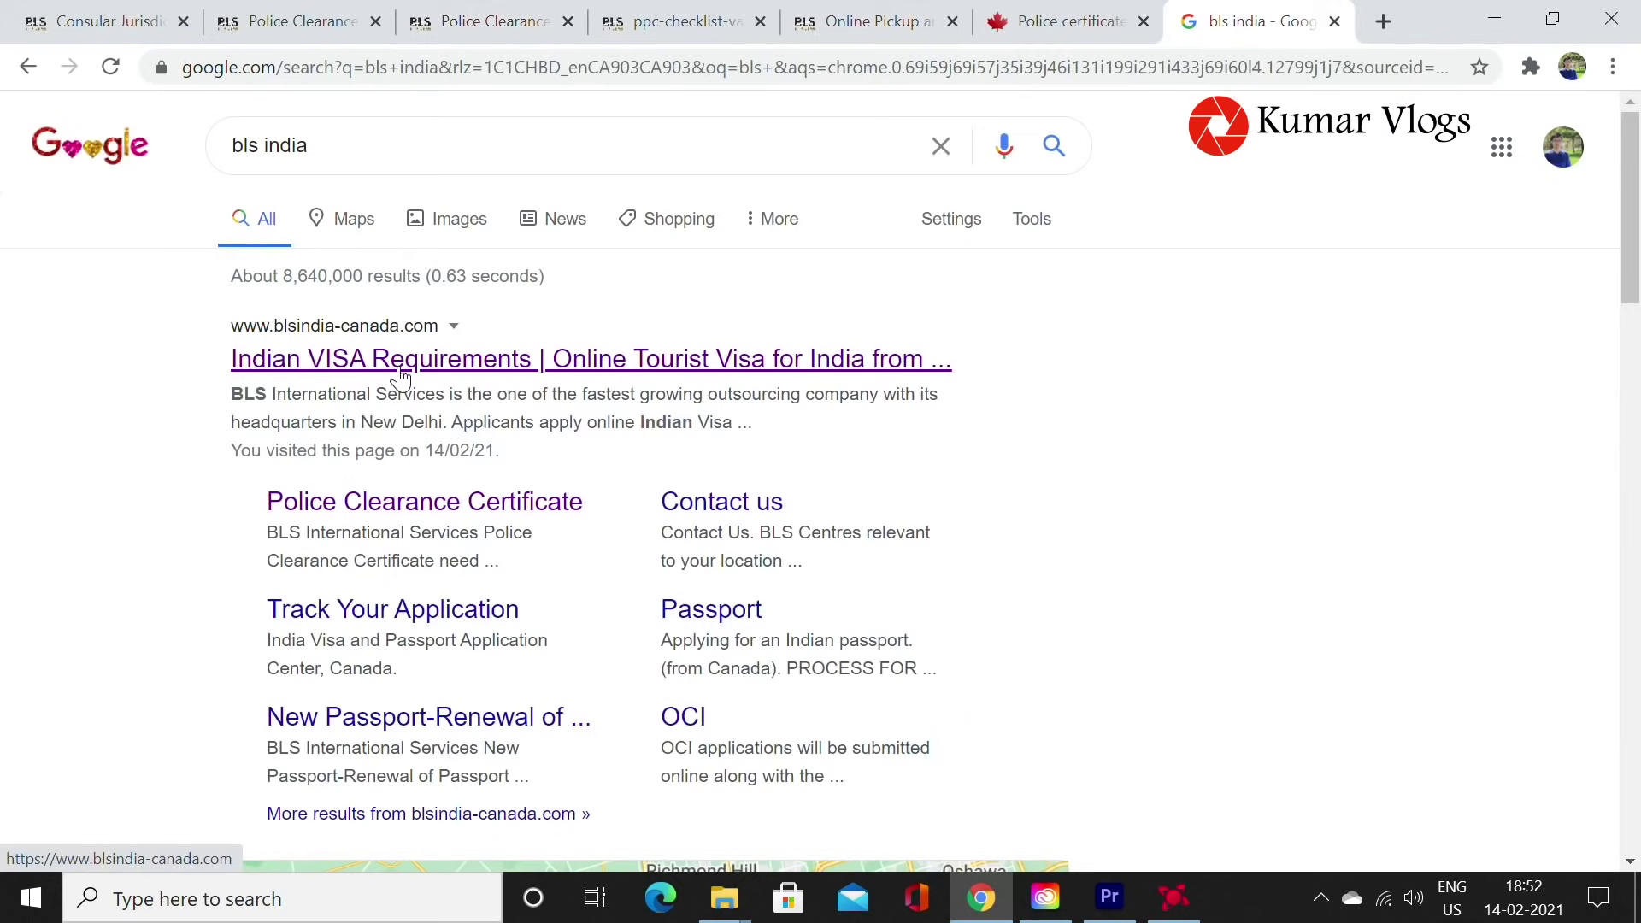
Open the BLS India Canada website from the search results and examine its notice on centre closures and walk-in availability.
left_click(399, 370)
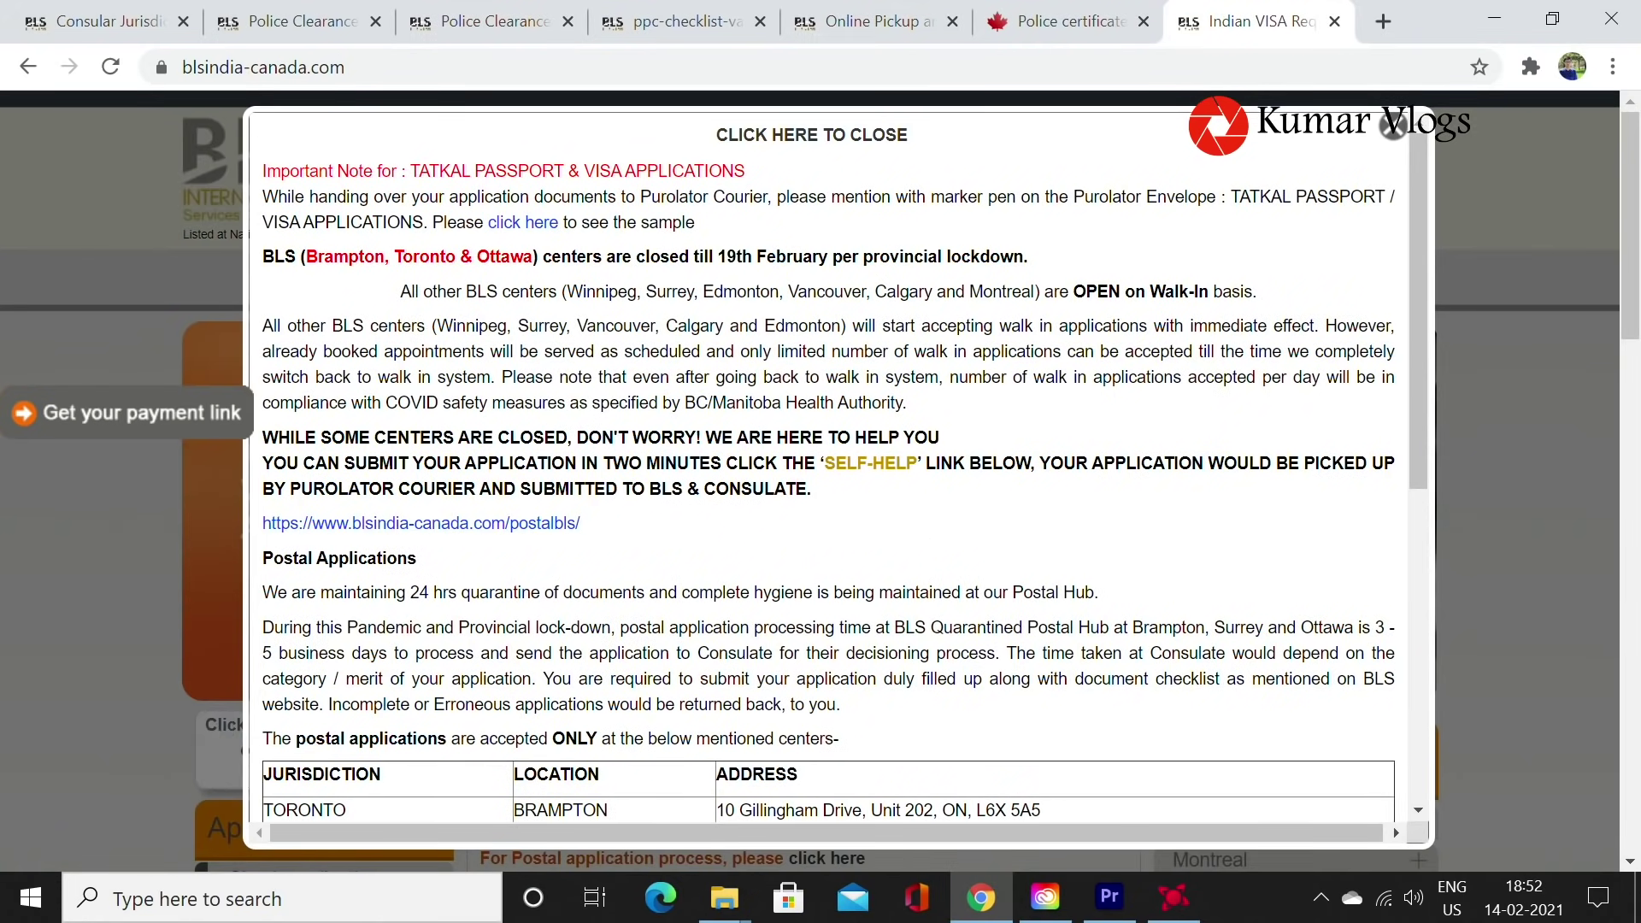
left_click_drag(262, 257, 1064, 262)
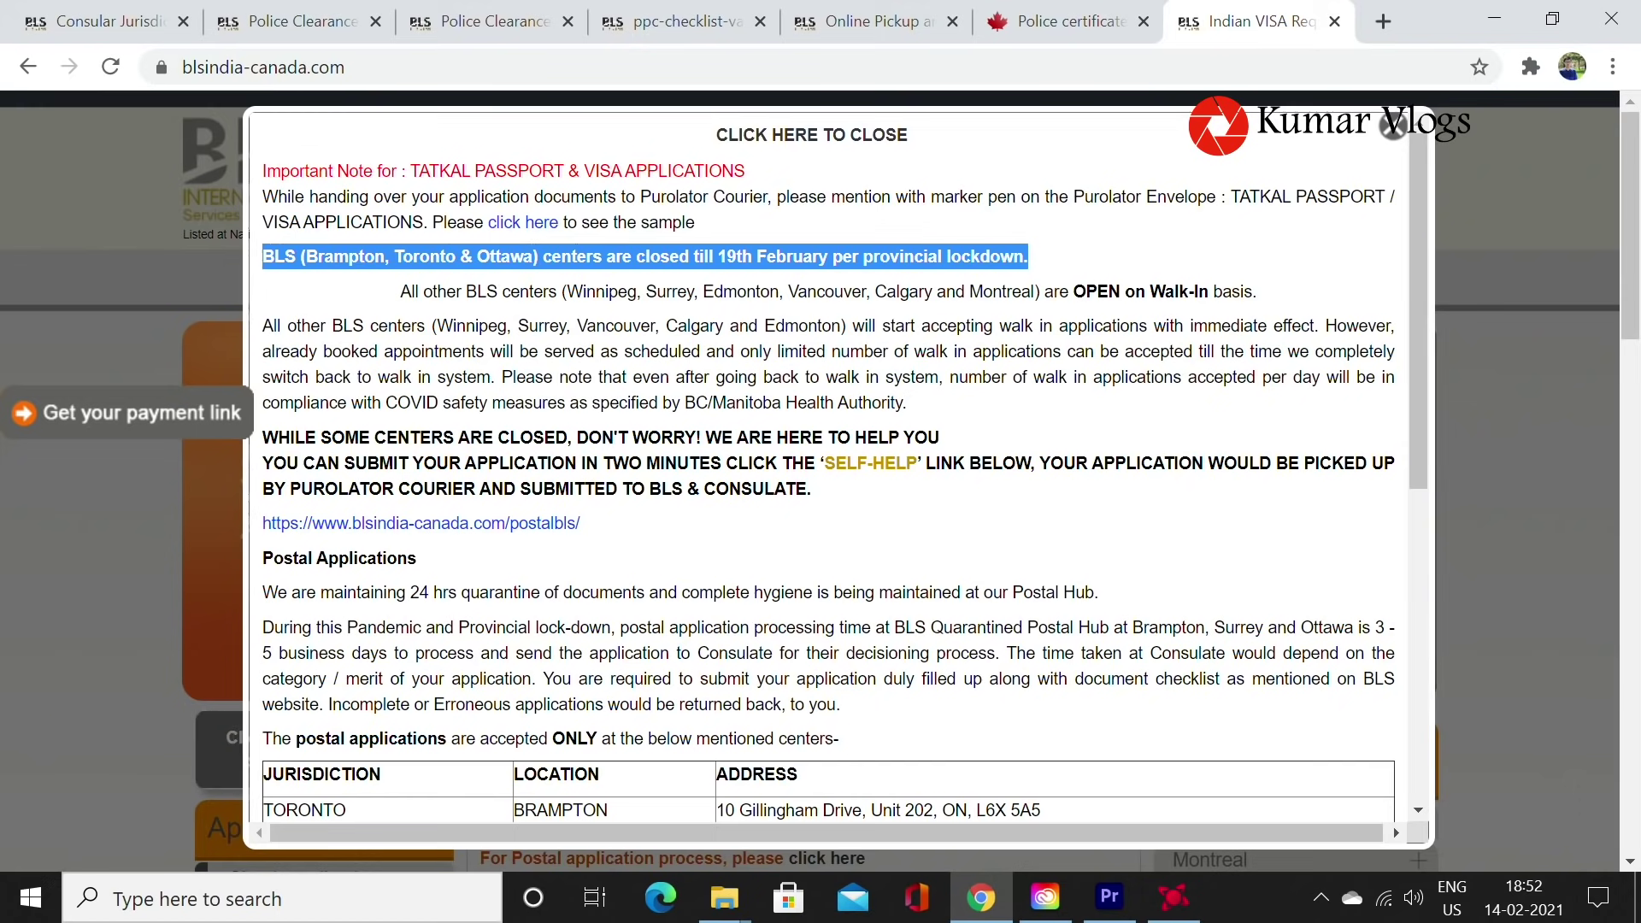
left_click(908, 289)
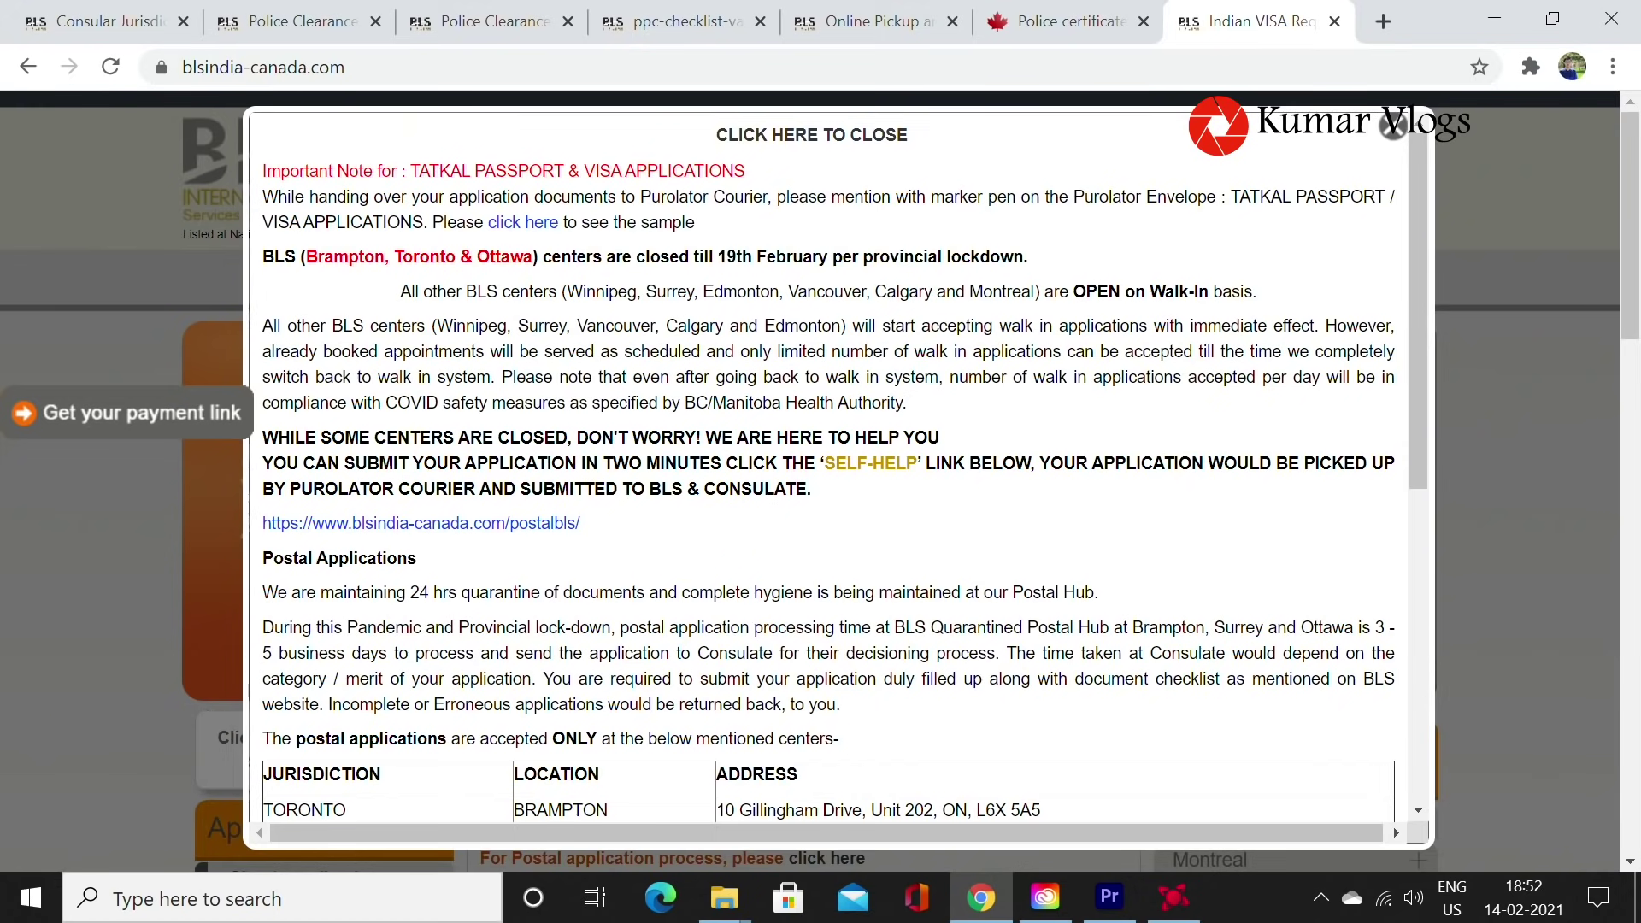
left_click_drag(456, 292, 1240, 291)
scroll(642, 530, "down", 4)
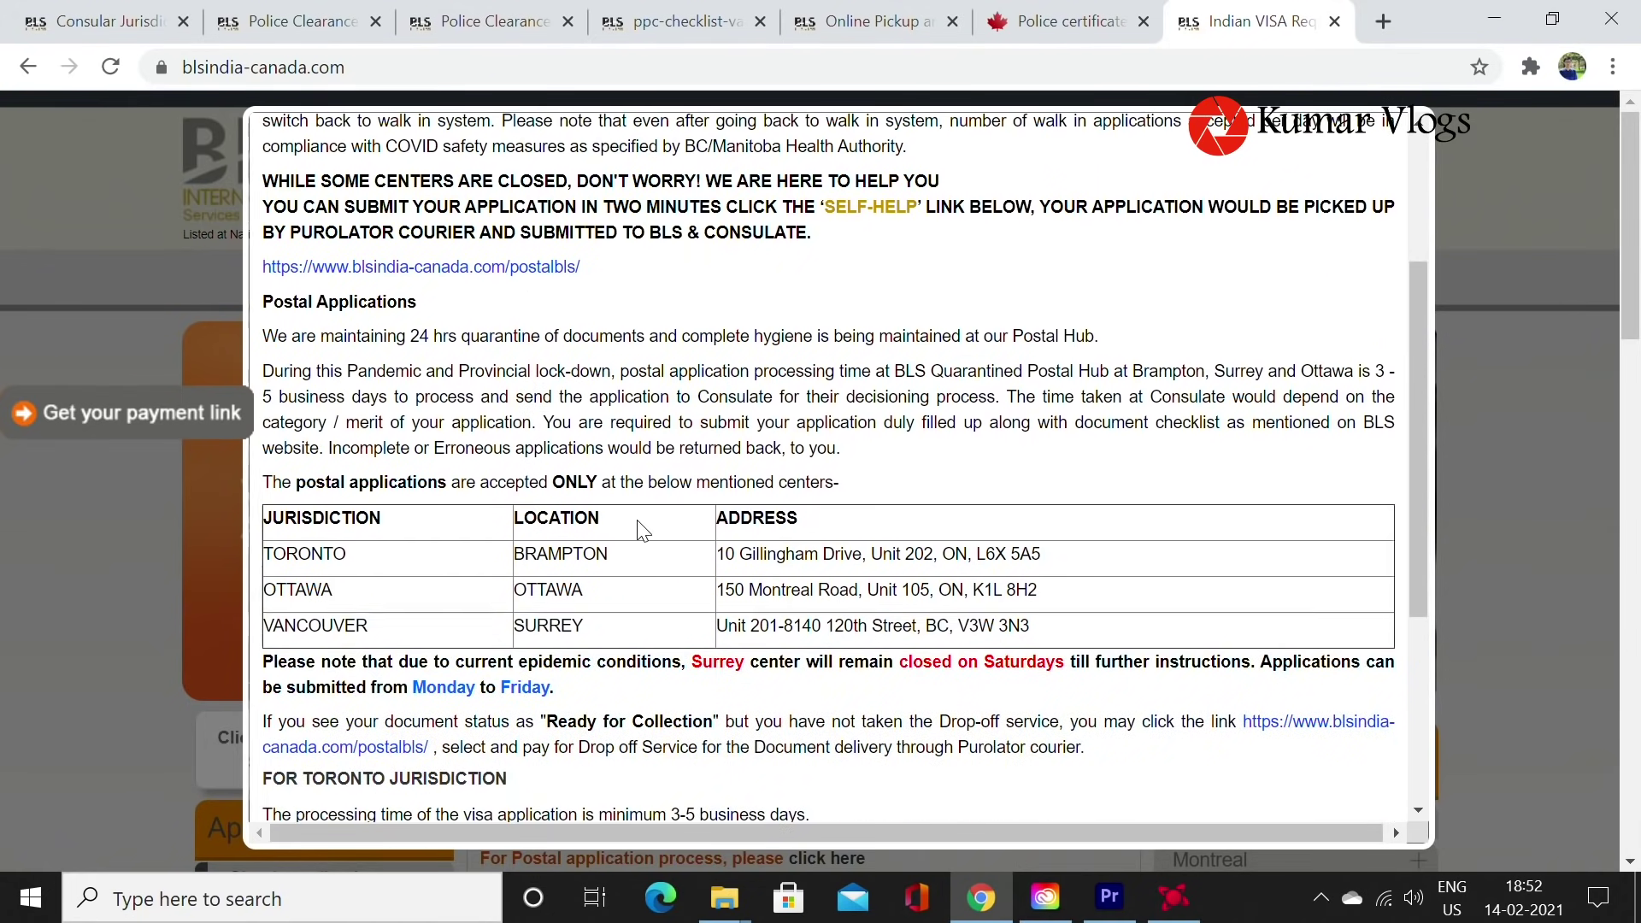
scroll(643, 530, "up", 4)
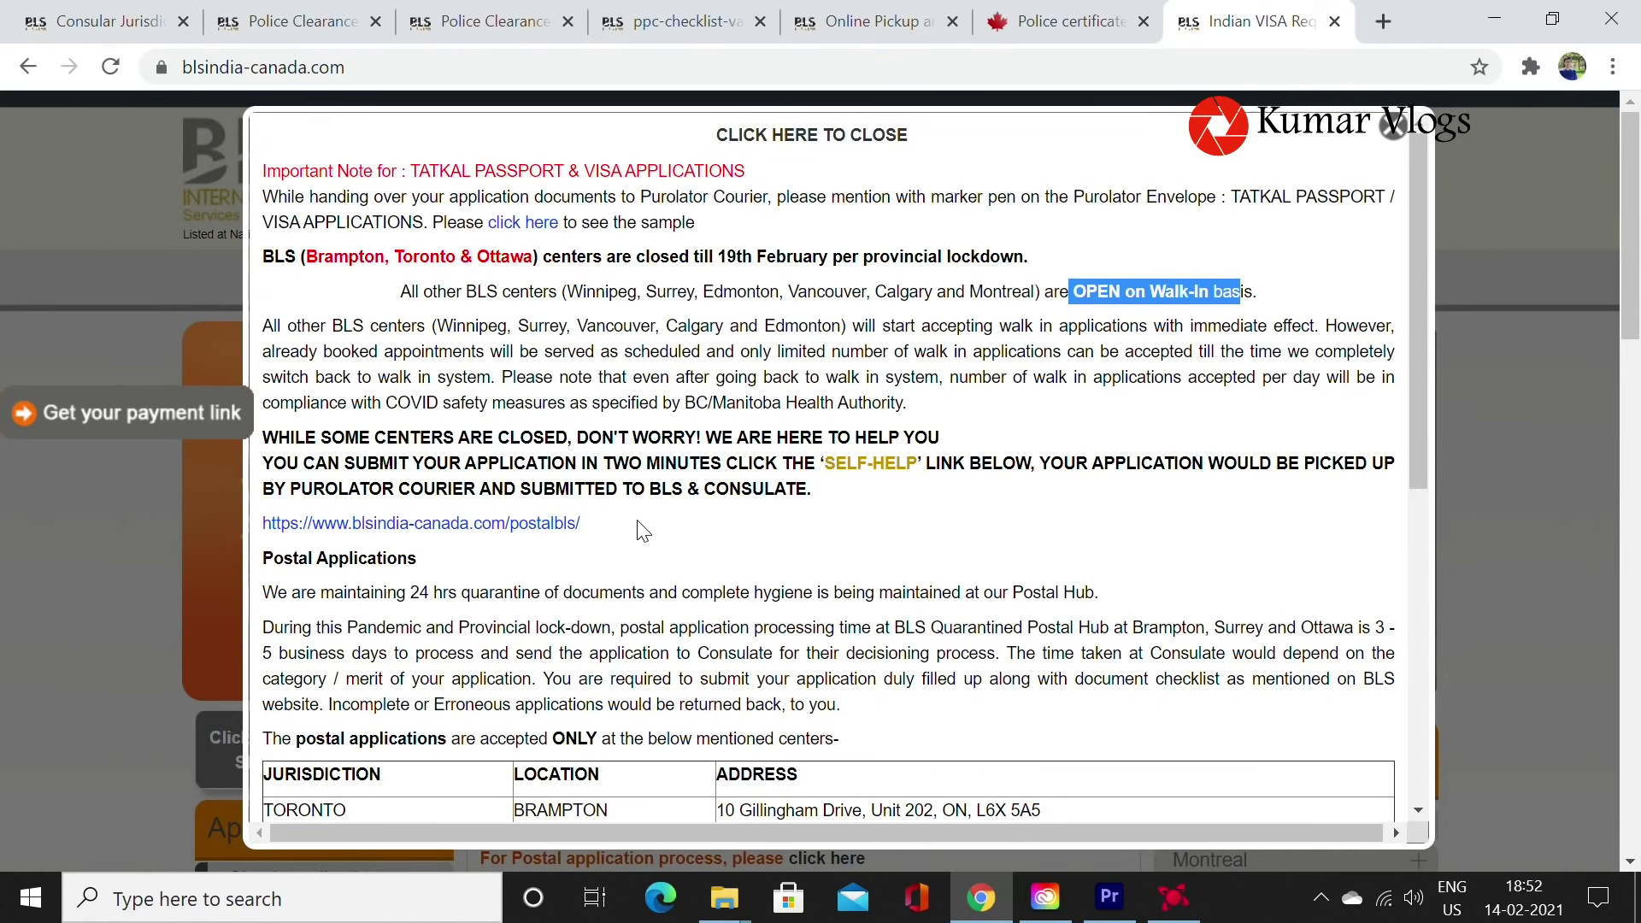
Check in the notice's Postal Applications table which location and address serve the Toronto jurisdiction.
scroll(487, 535, "down", 3)
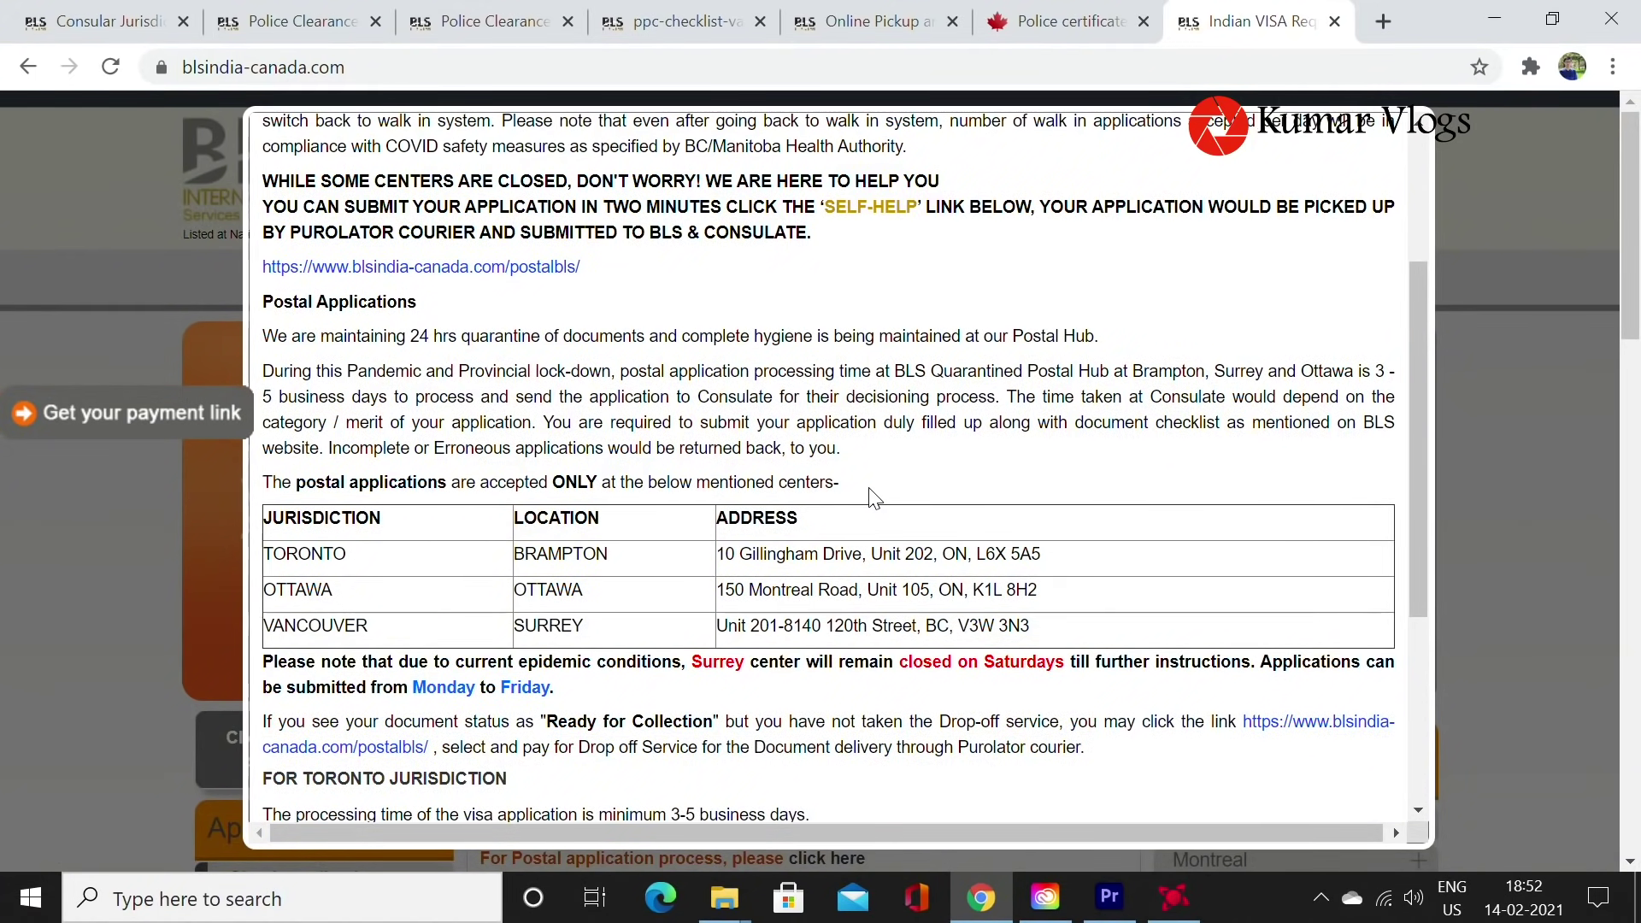
left_click_drag(870, 484, 262, 484)
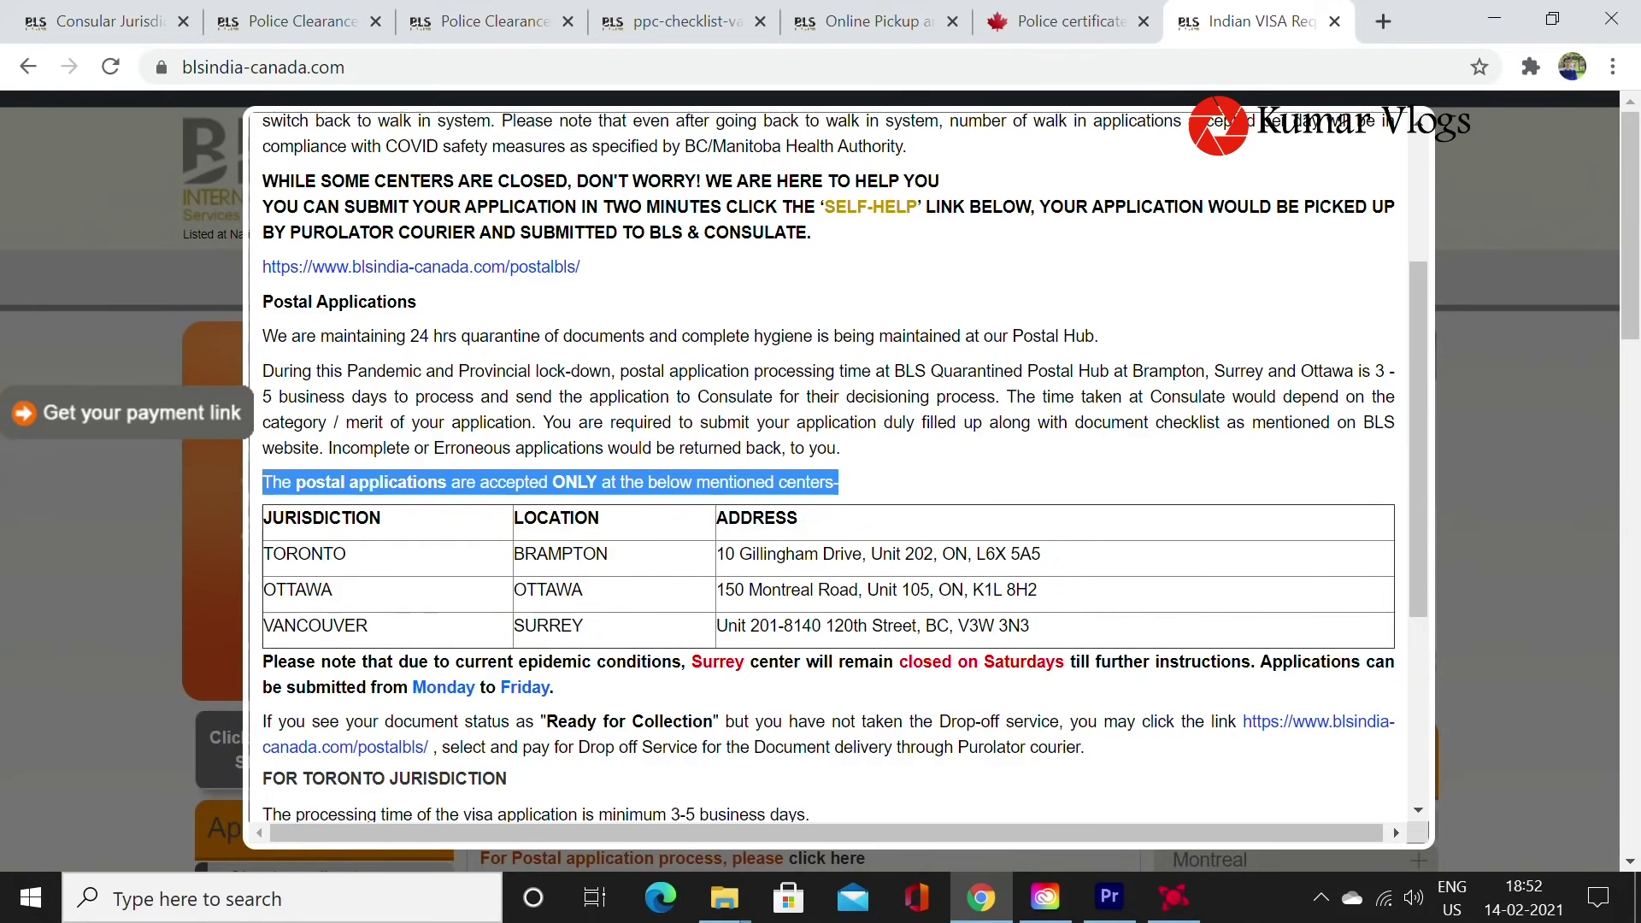
left_click(413, 572)
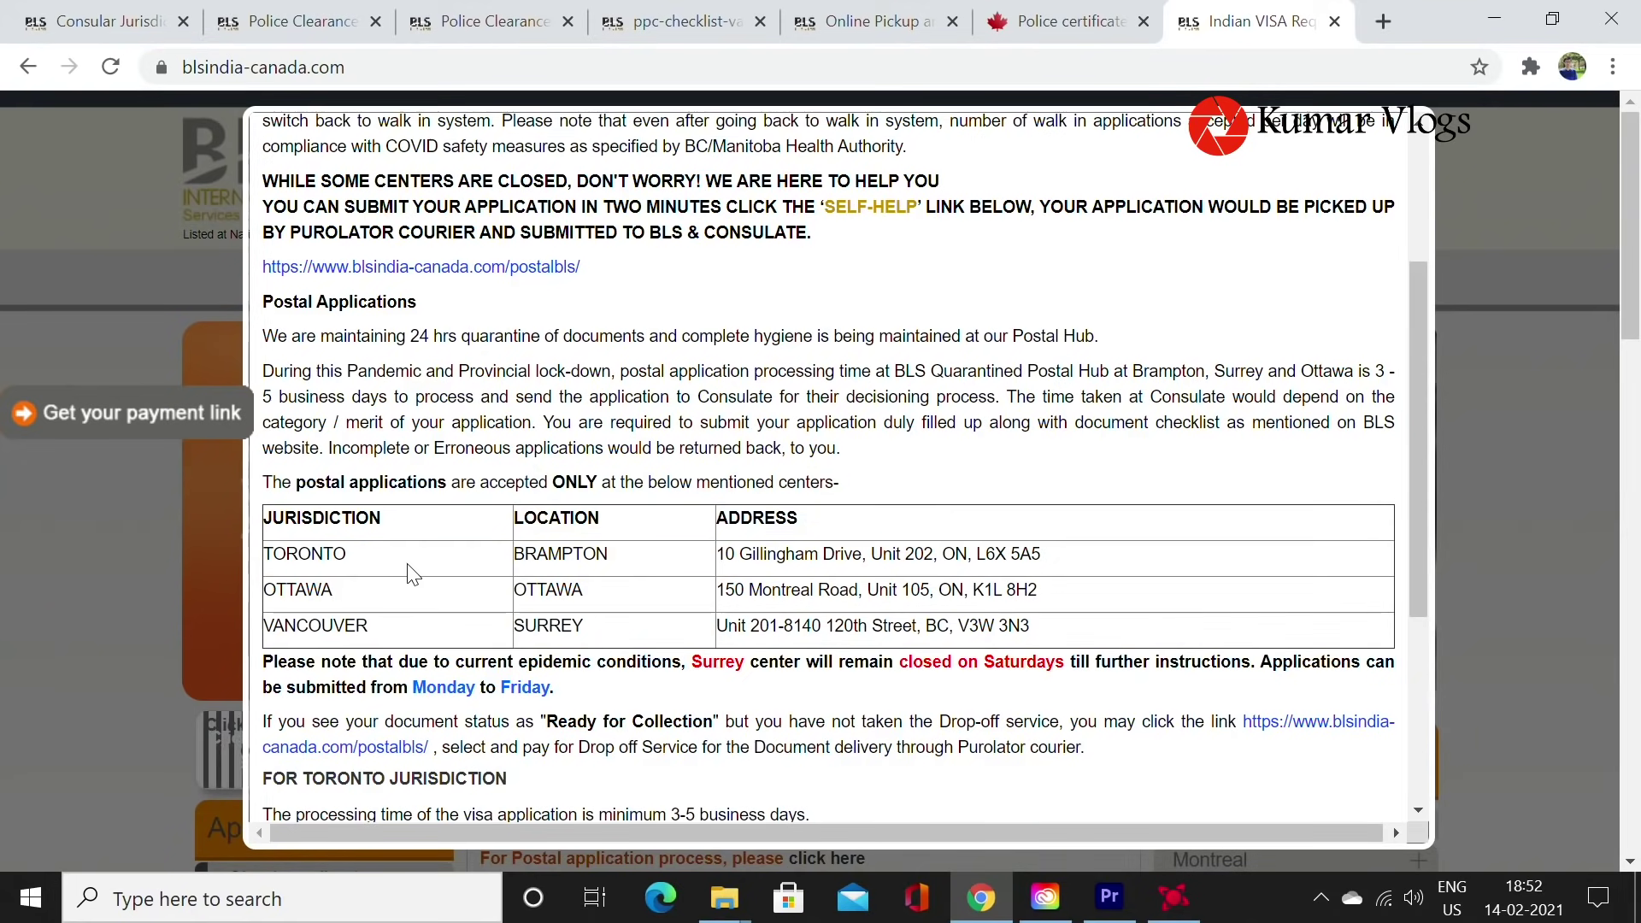
left_click_drag(359, 570, 265, 557)
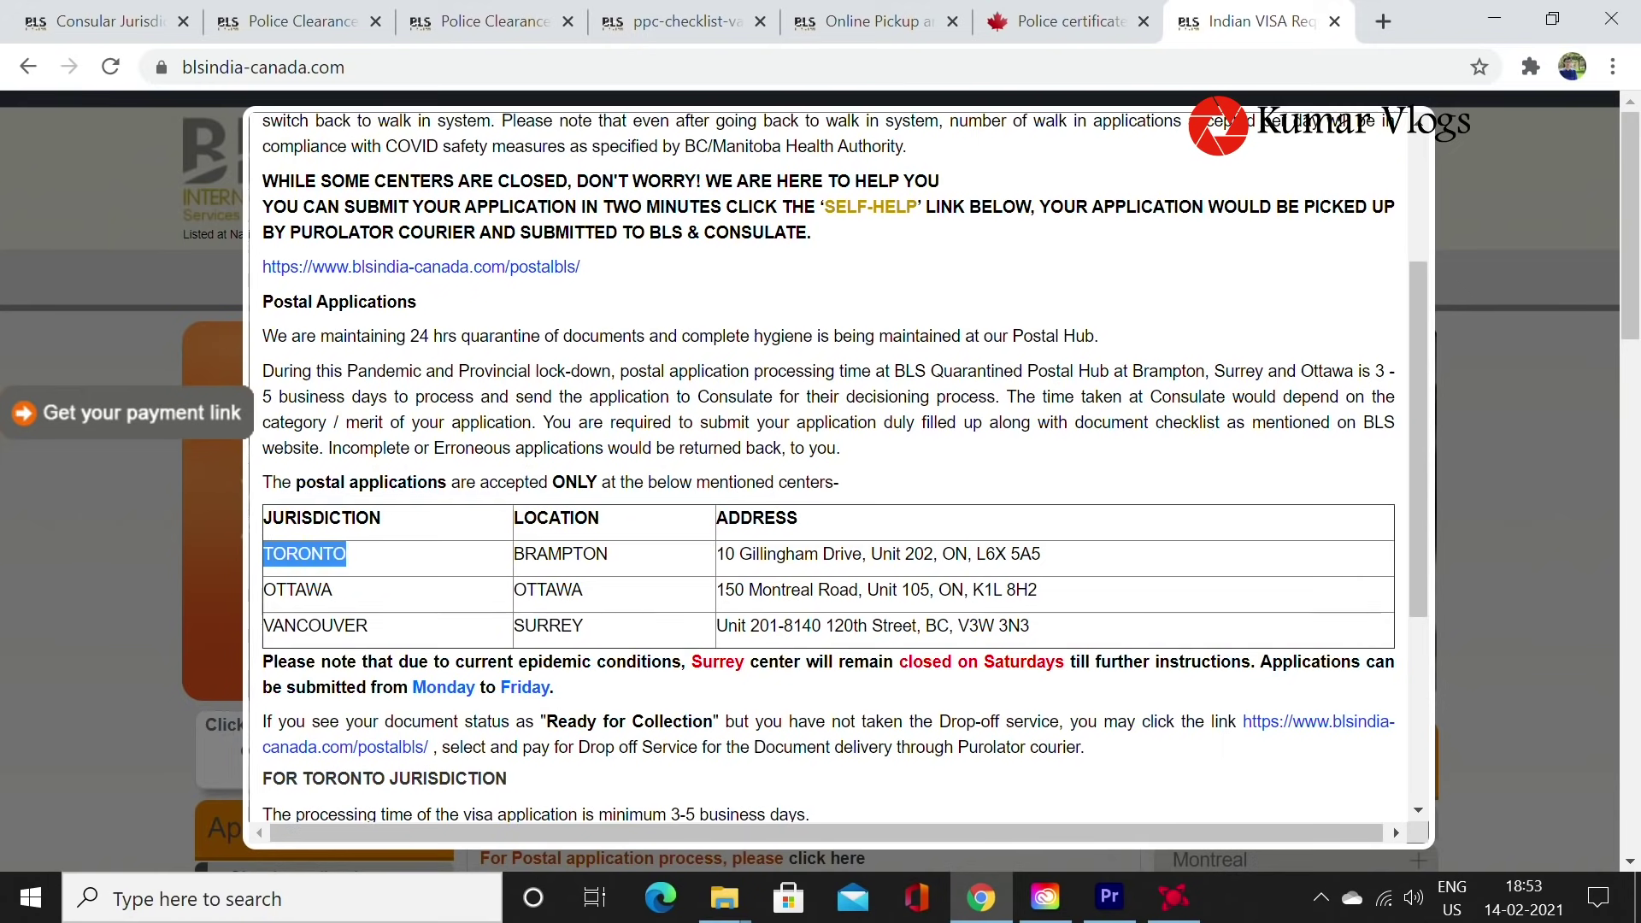
left_click_drag(632, 564, 512, 557)
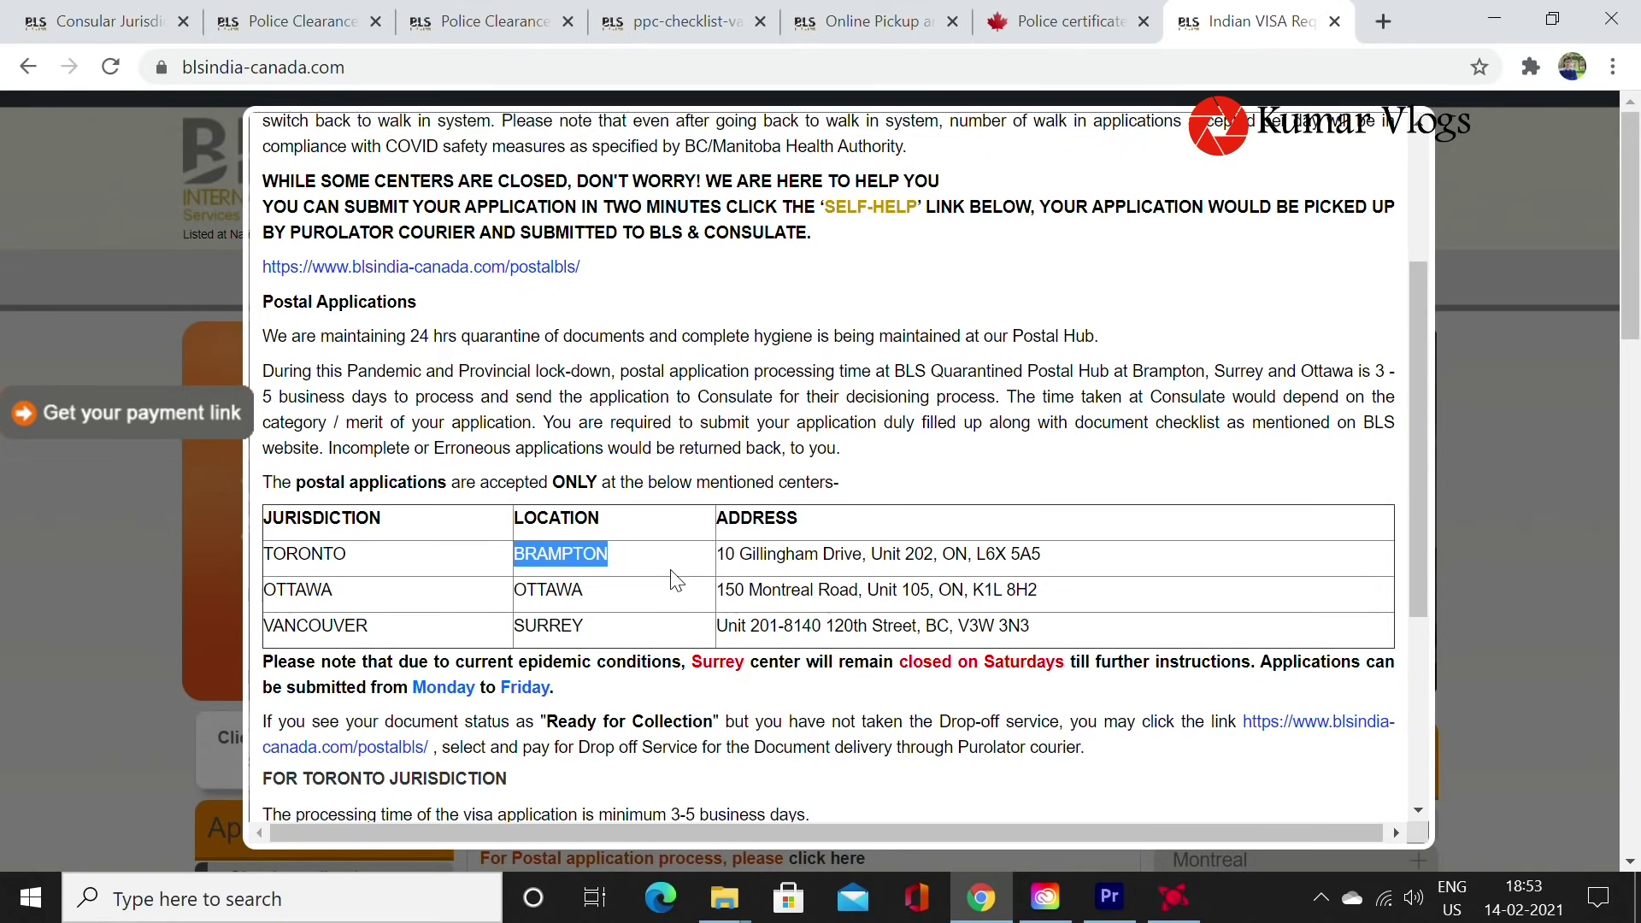
left_click_drag(1051, 557, 716, 556)
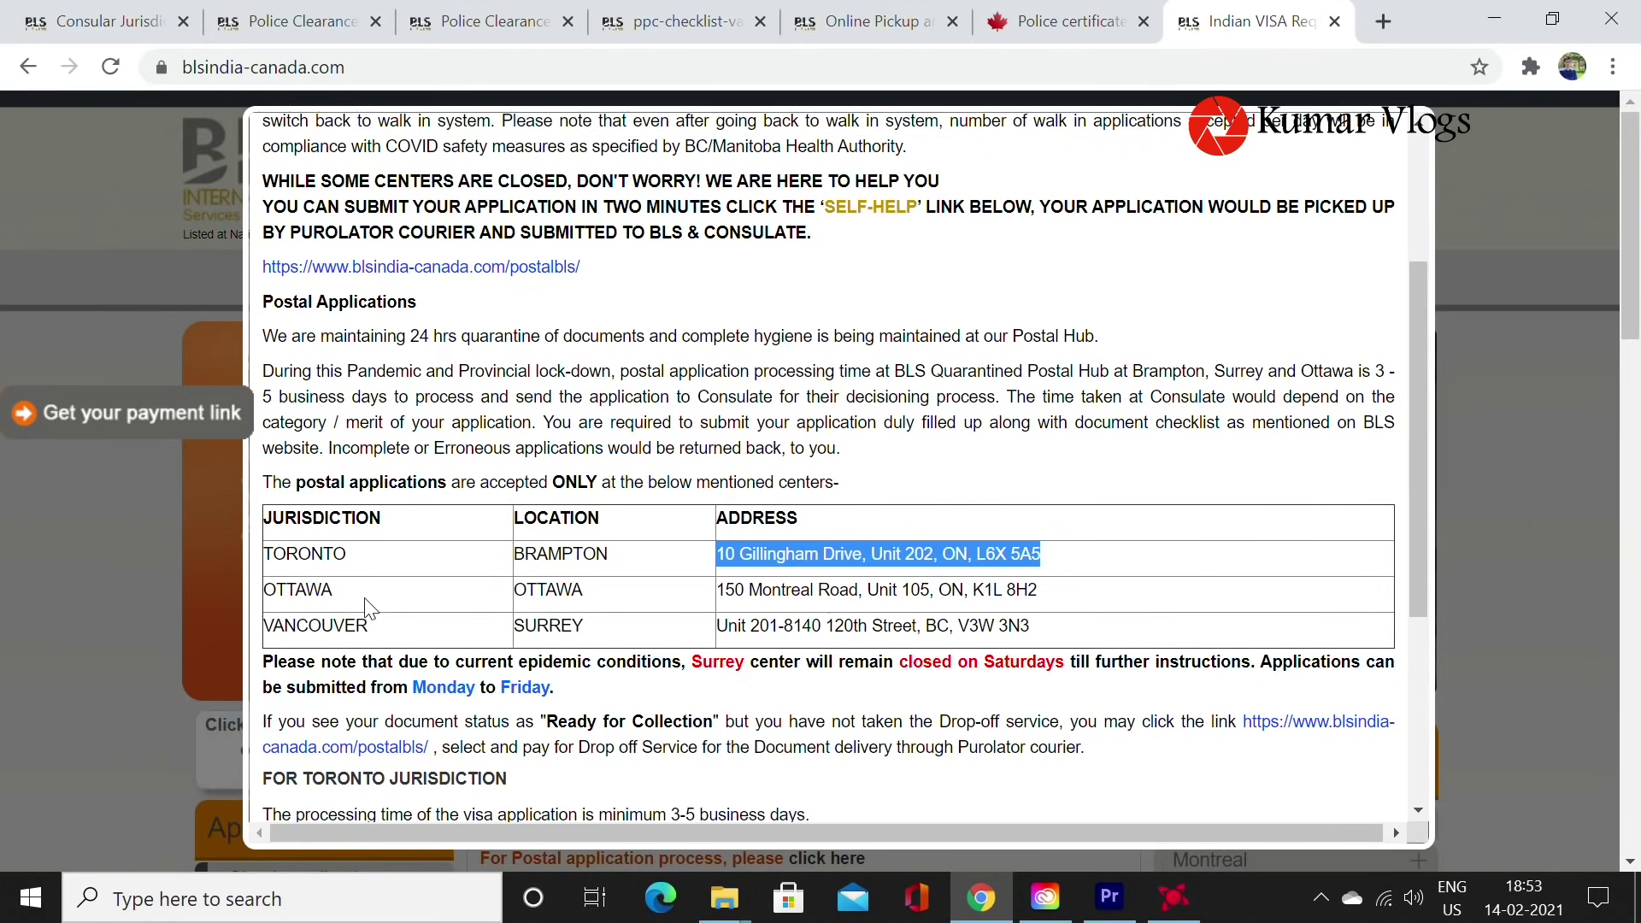
Check the postal application locations and addresses for the Ottawa and Vancouver jurisdictions and dismiss the notice.
left_click_drag(335, 590, 276, 589)
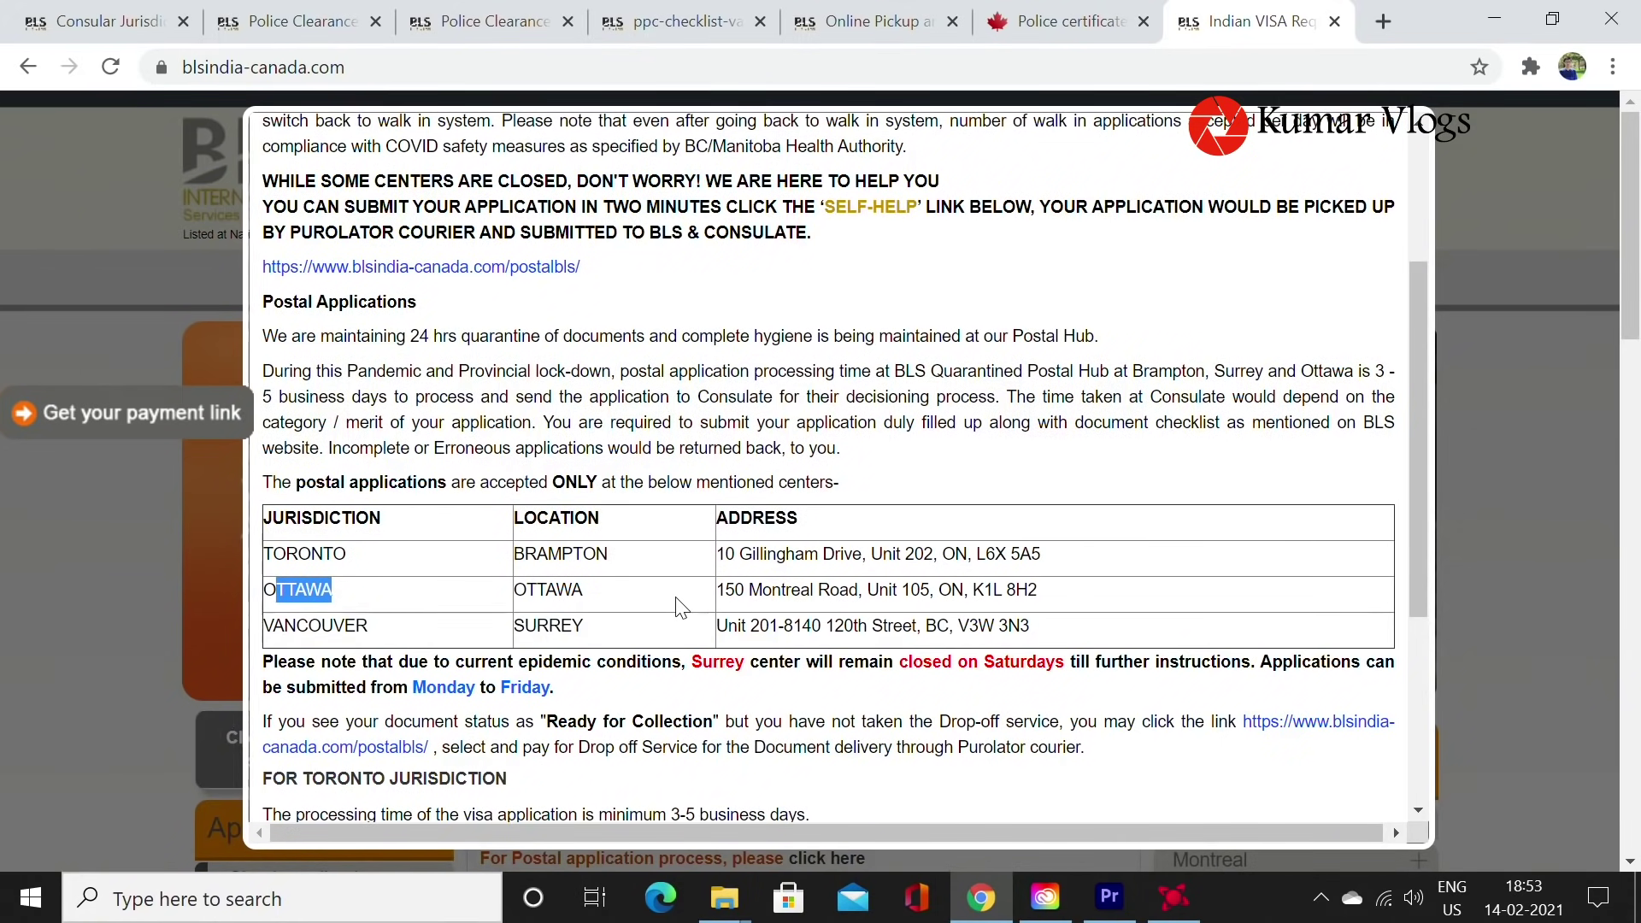
left_click_drag(749, 590, 1015, 590)
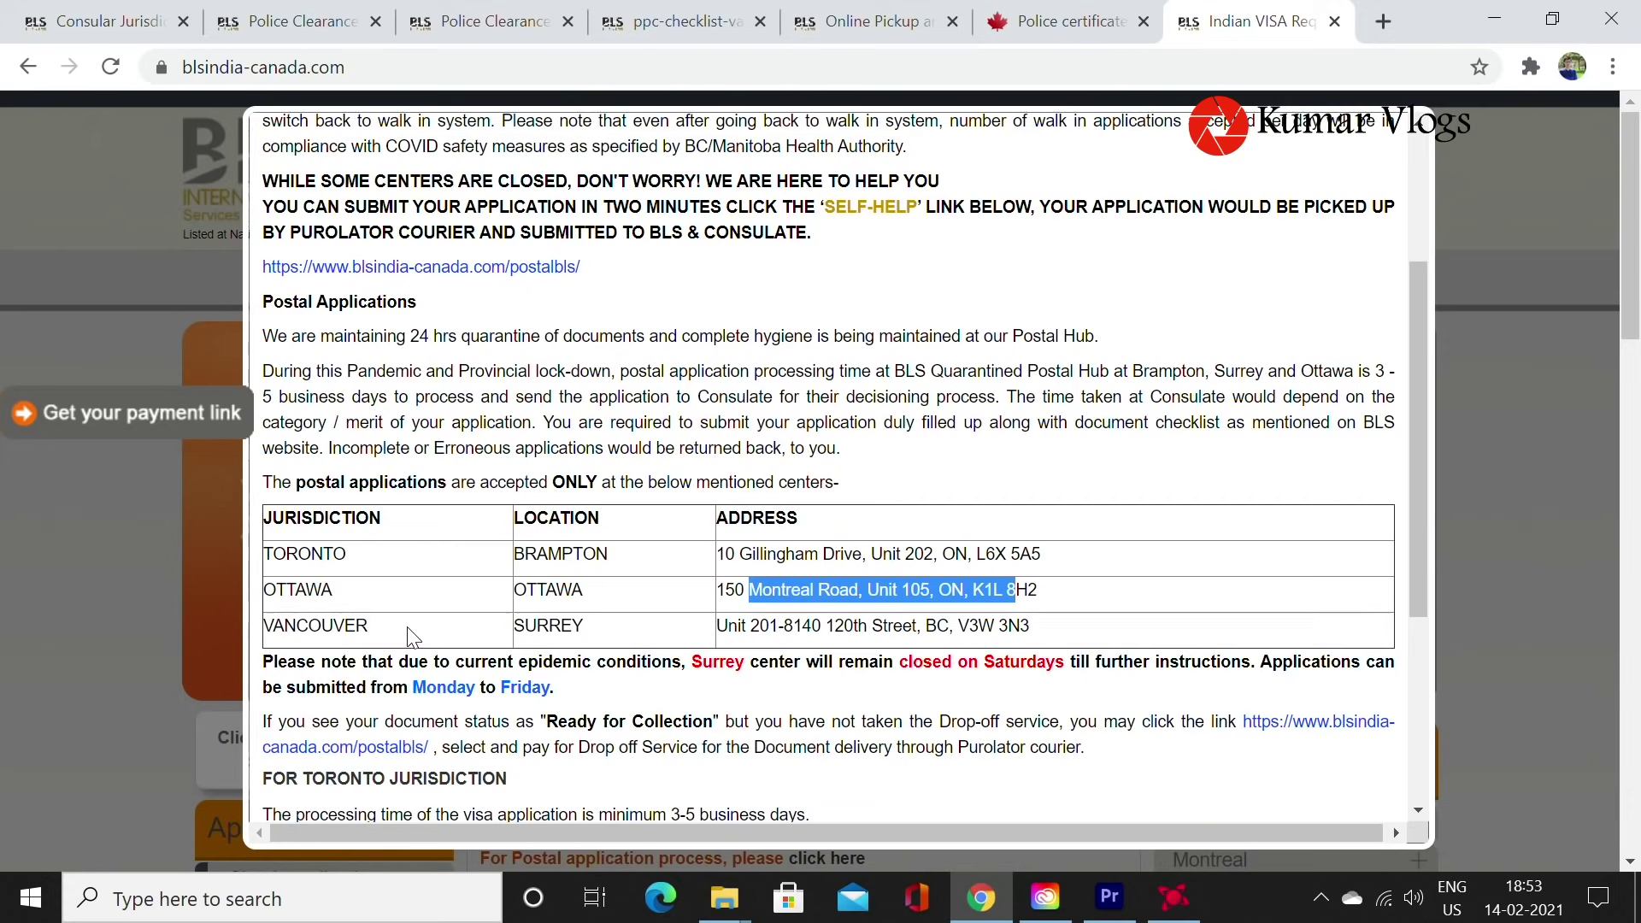
left_click_drag(369, 626, 262, 626)
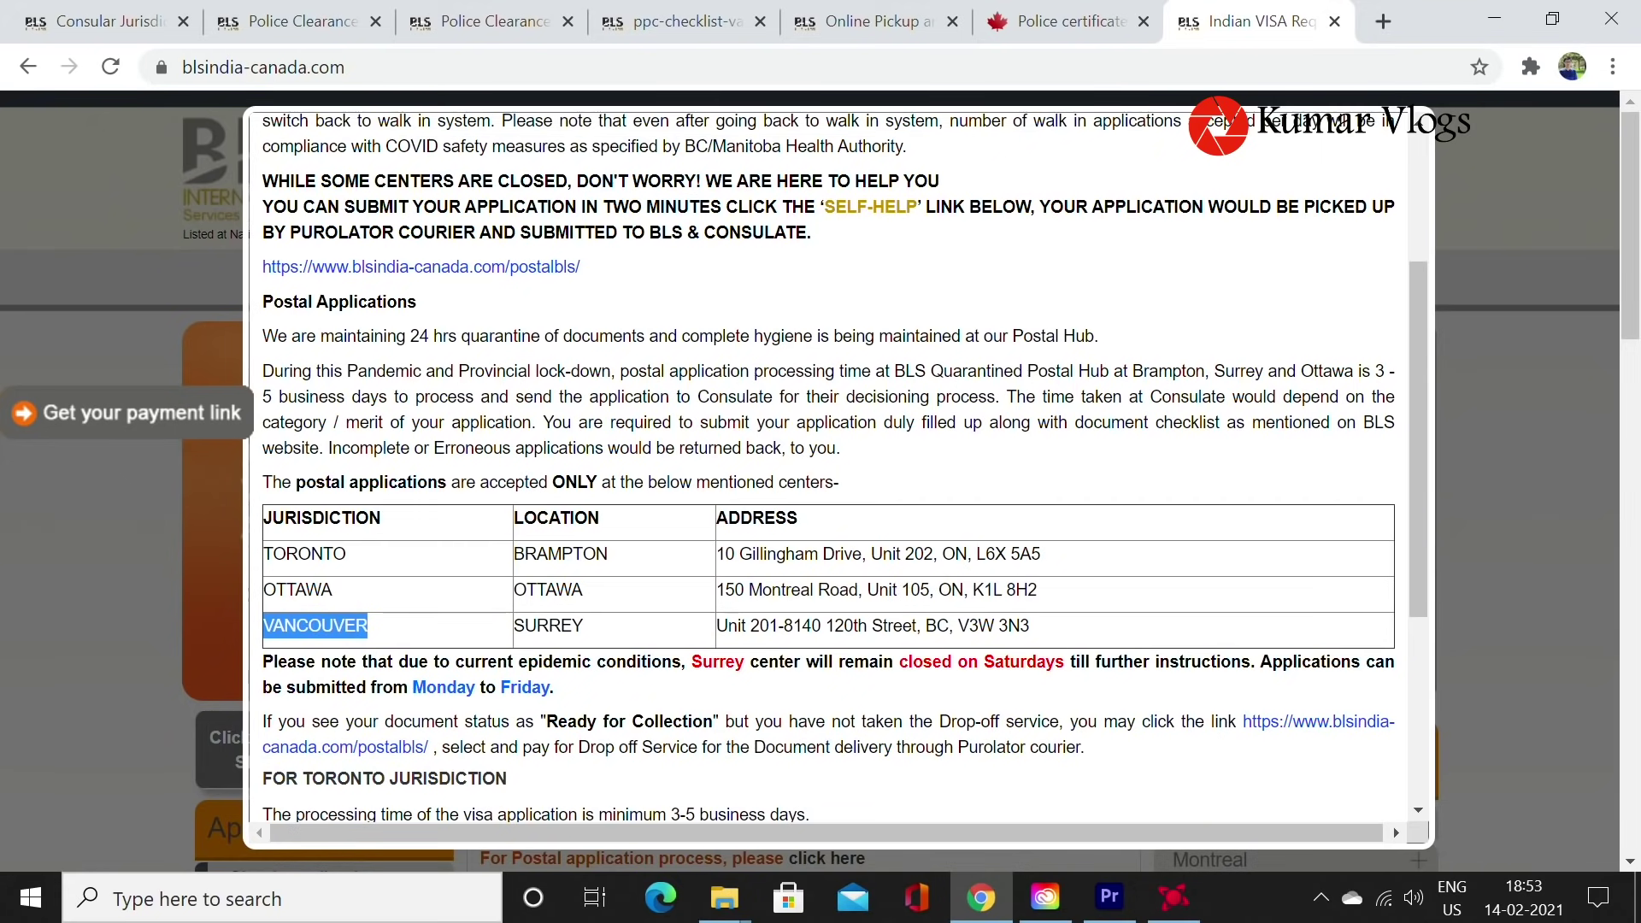
left_click_drag(609, 632, 524, 627)
left_click_drag(1030, 628, 716, 628)
left_click(654, 625)
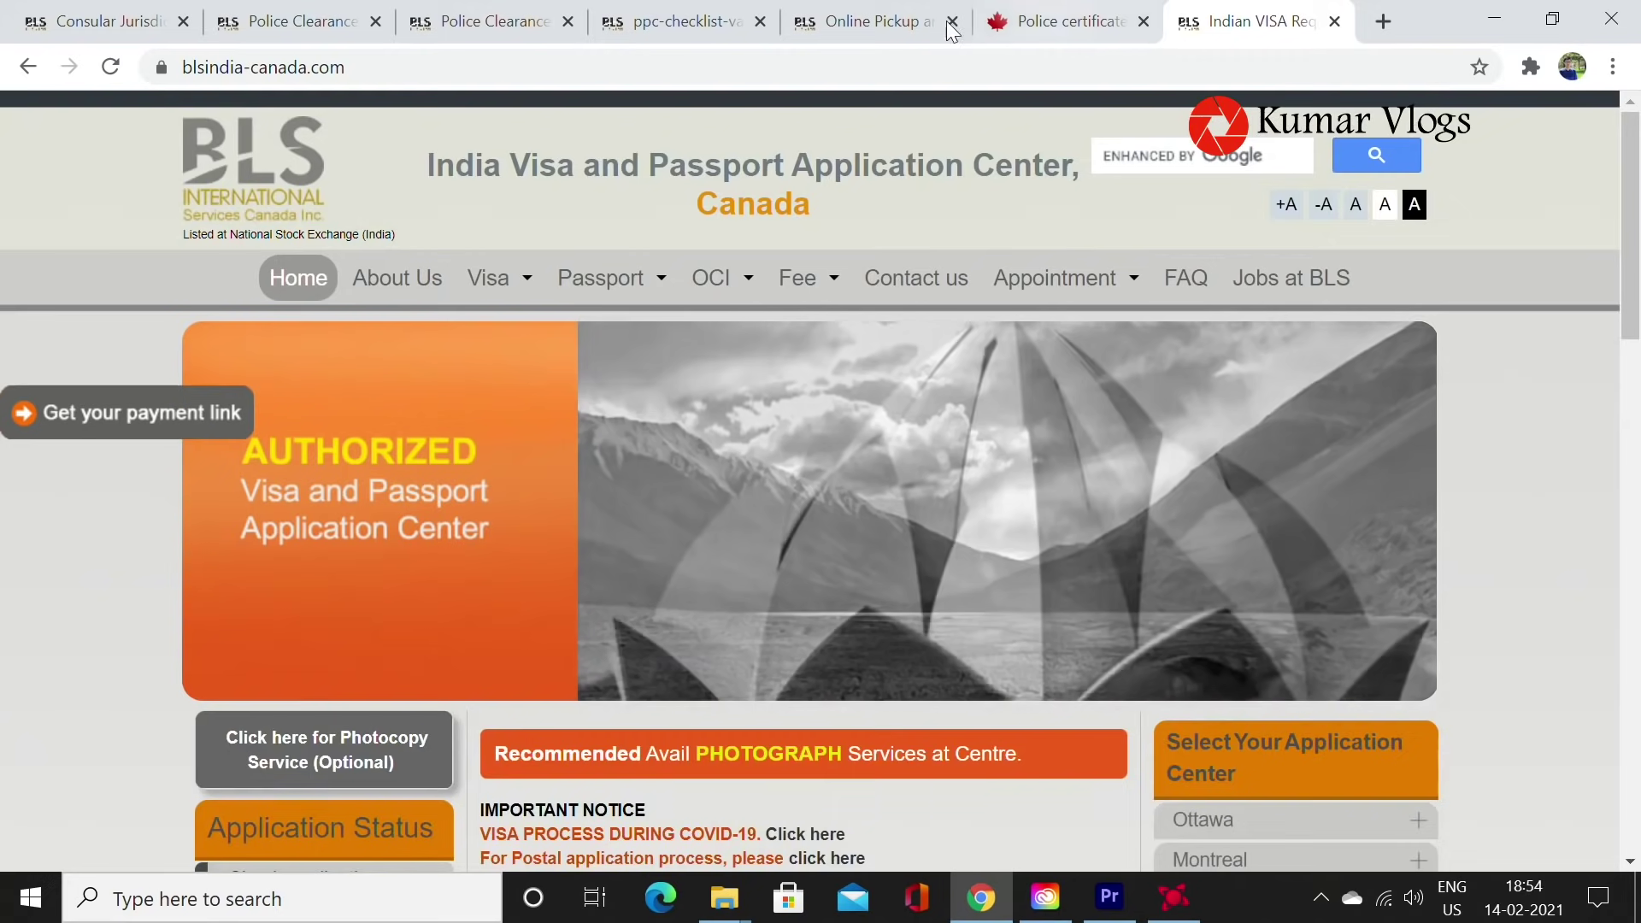
Close the PCC checklist document and open the optional pickup and drop-off service from the Police Clearance Certificate page's fee information.
left_click(507, 23)
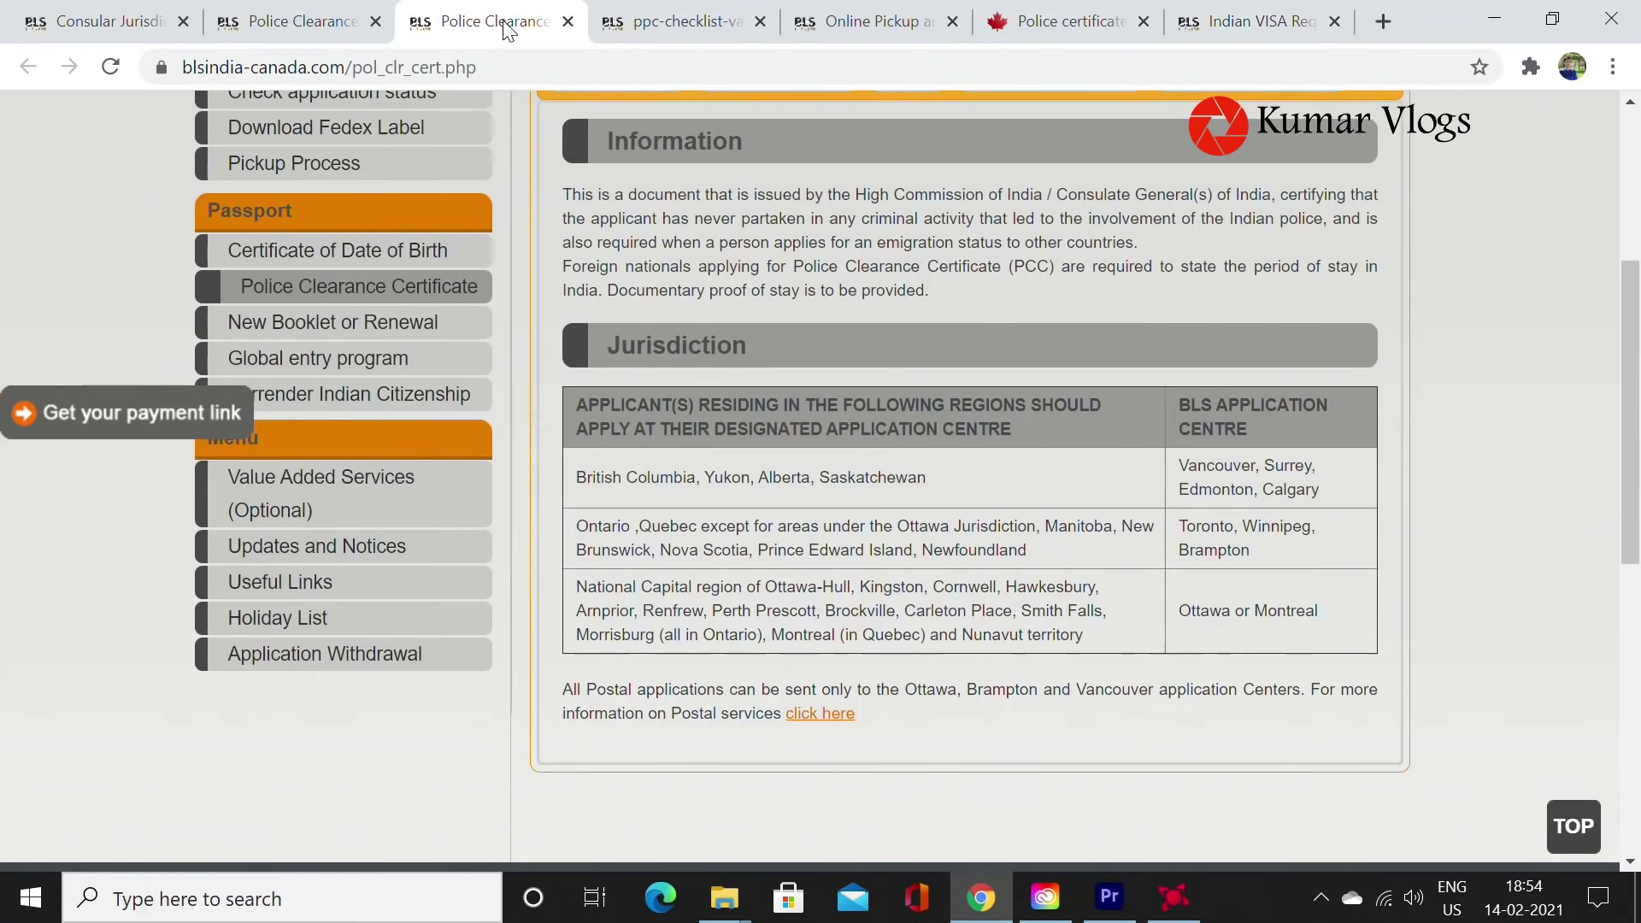
left_click(676, 21)
left_click(760, 22)
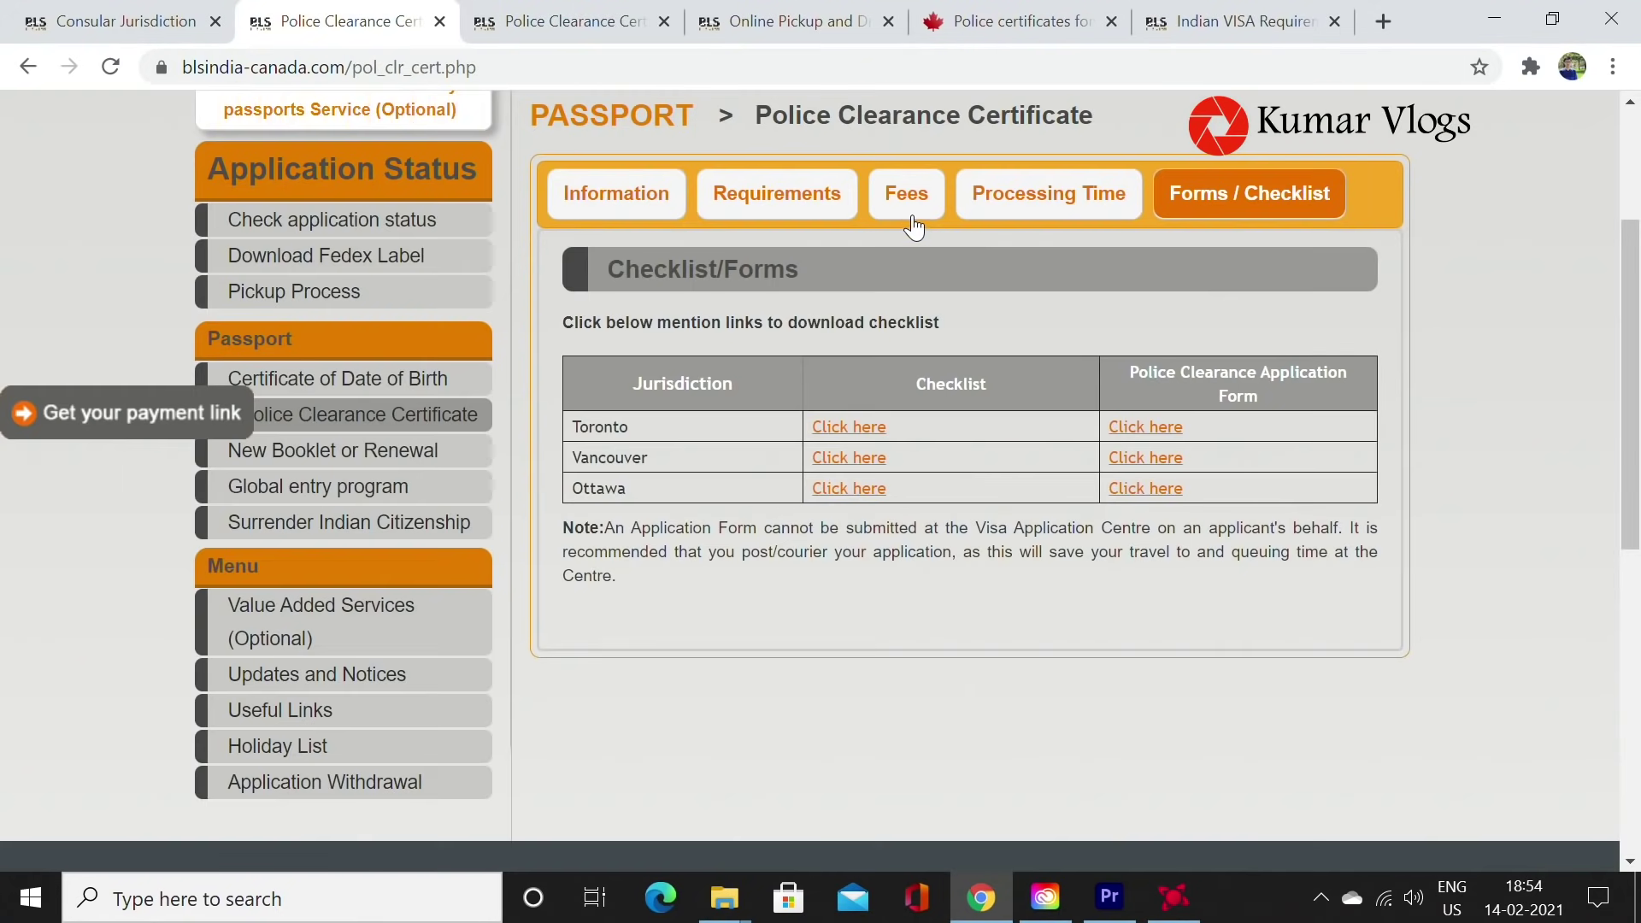
left_click(907, 195)
scroll(778, 472, "down", 1)
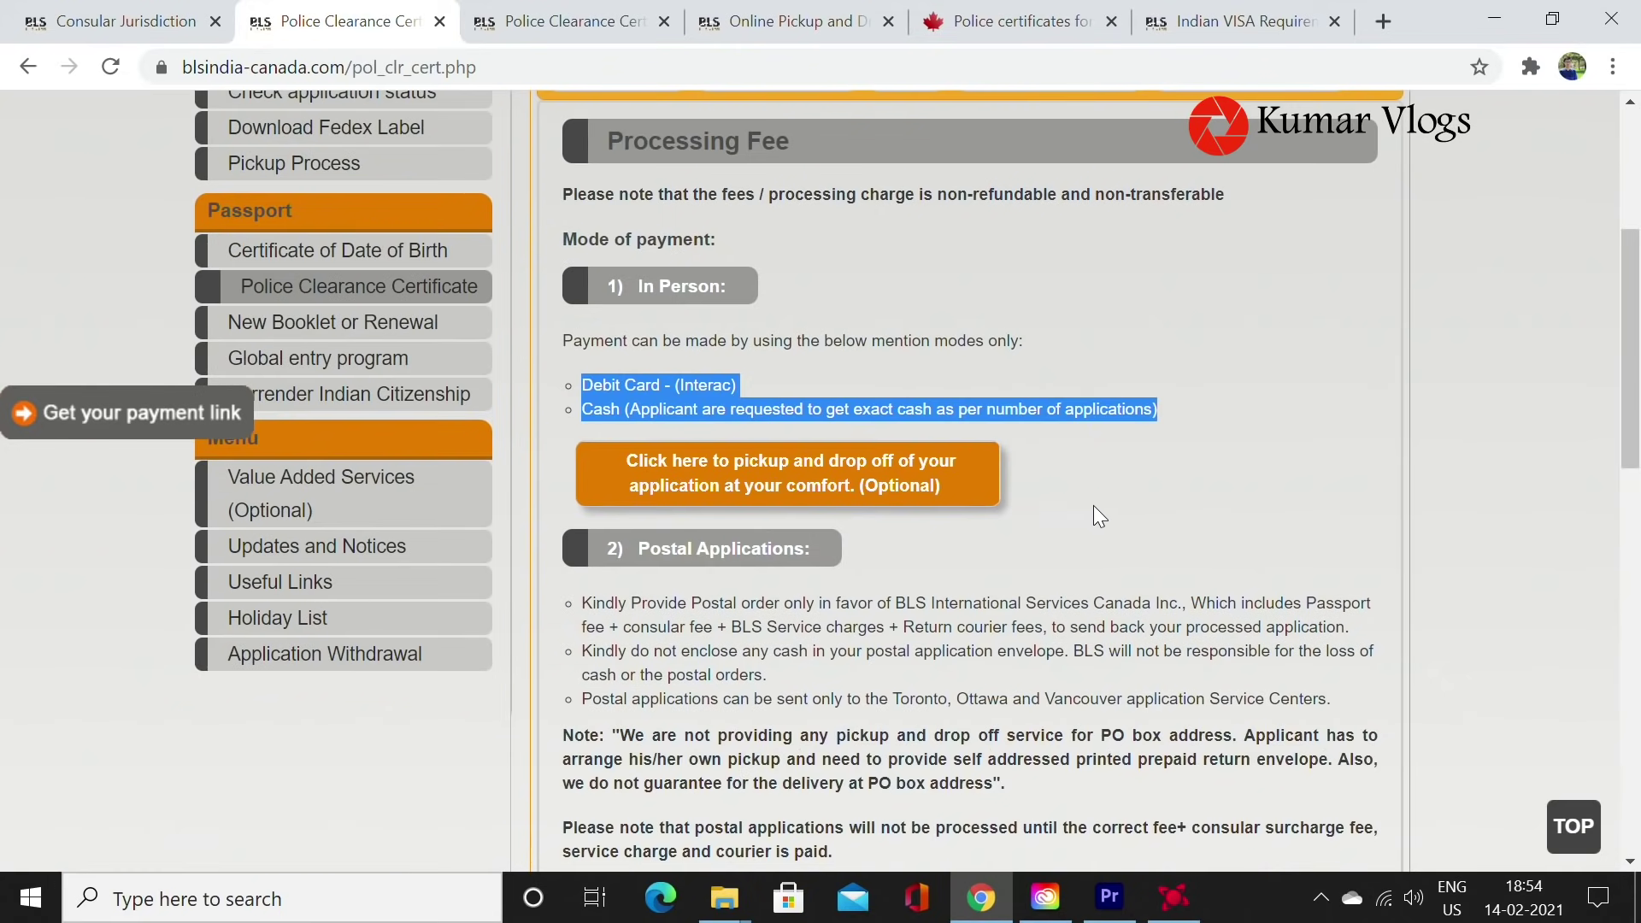
scroll(777, 472, "down", 1)
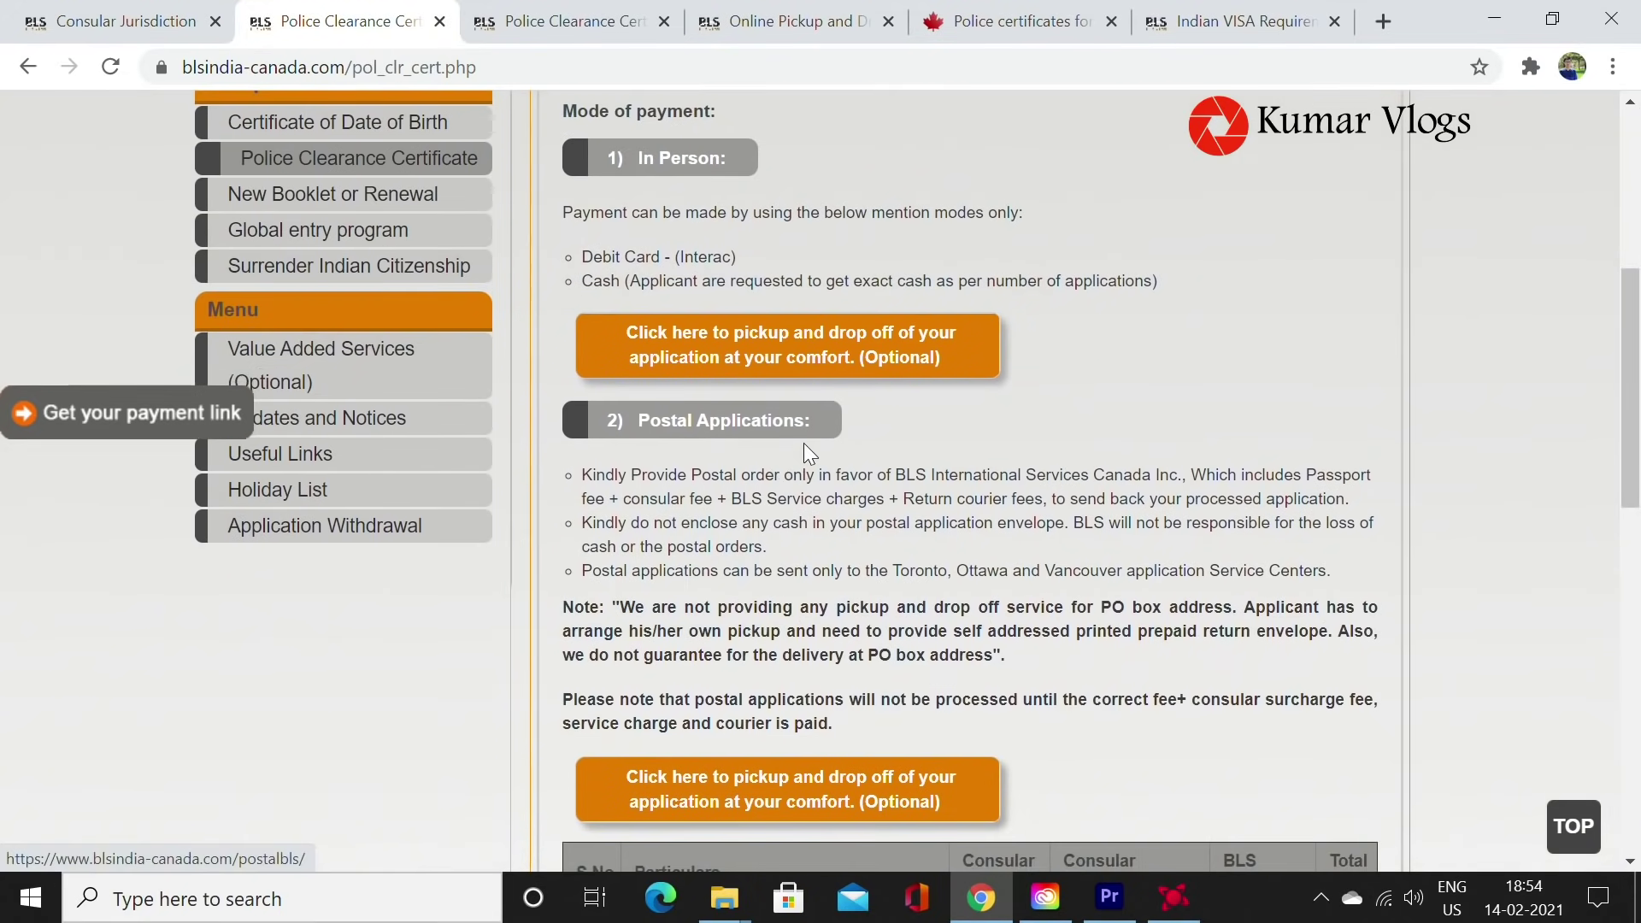
left_click(733, 370)
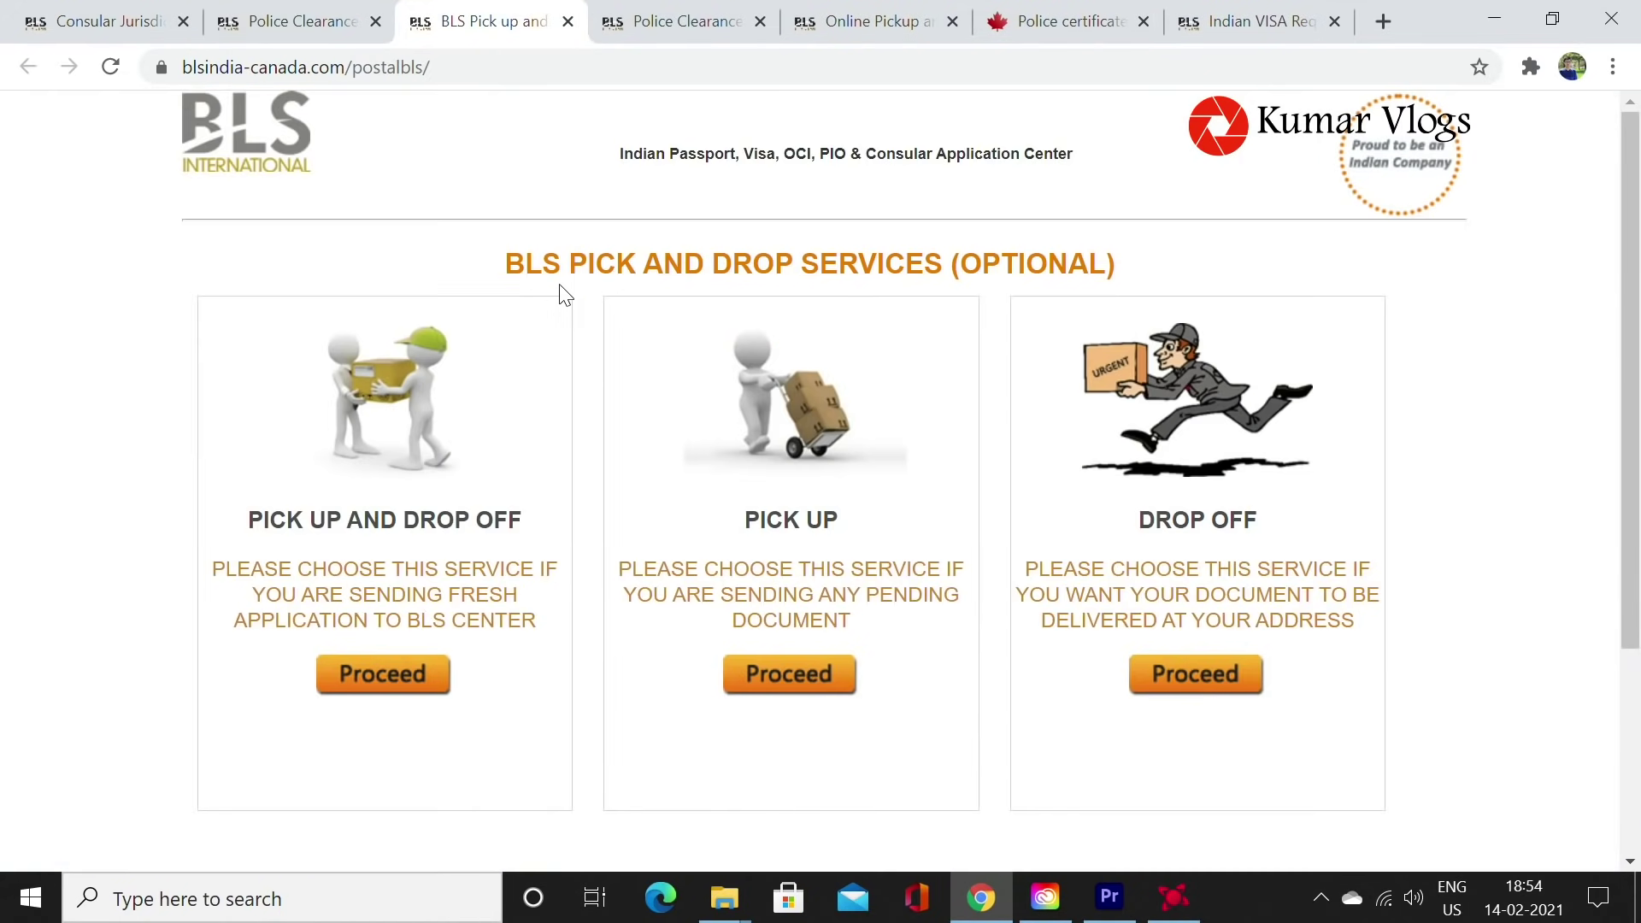
Proceed with the Pick Up and Drop Off service for fresh applications and examine its pick-up and drop-off address form.
left_click_drag(504, 265, 1116, 270)
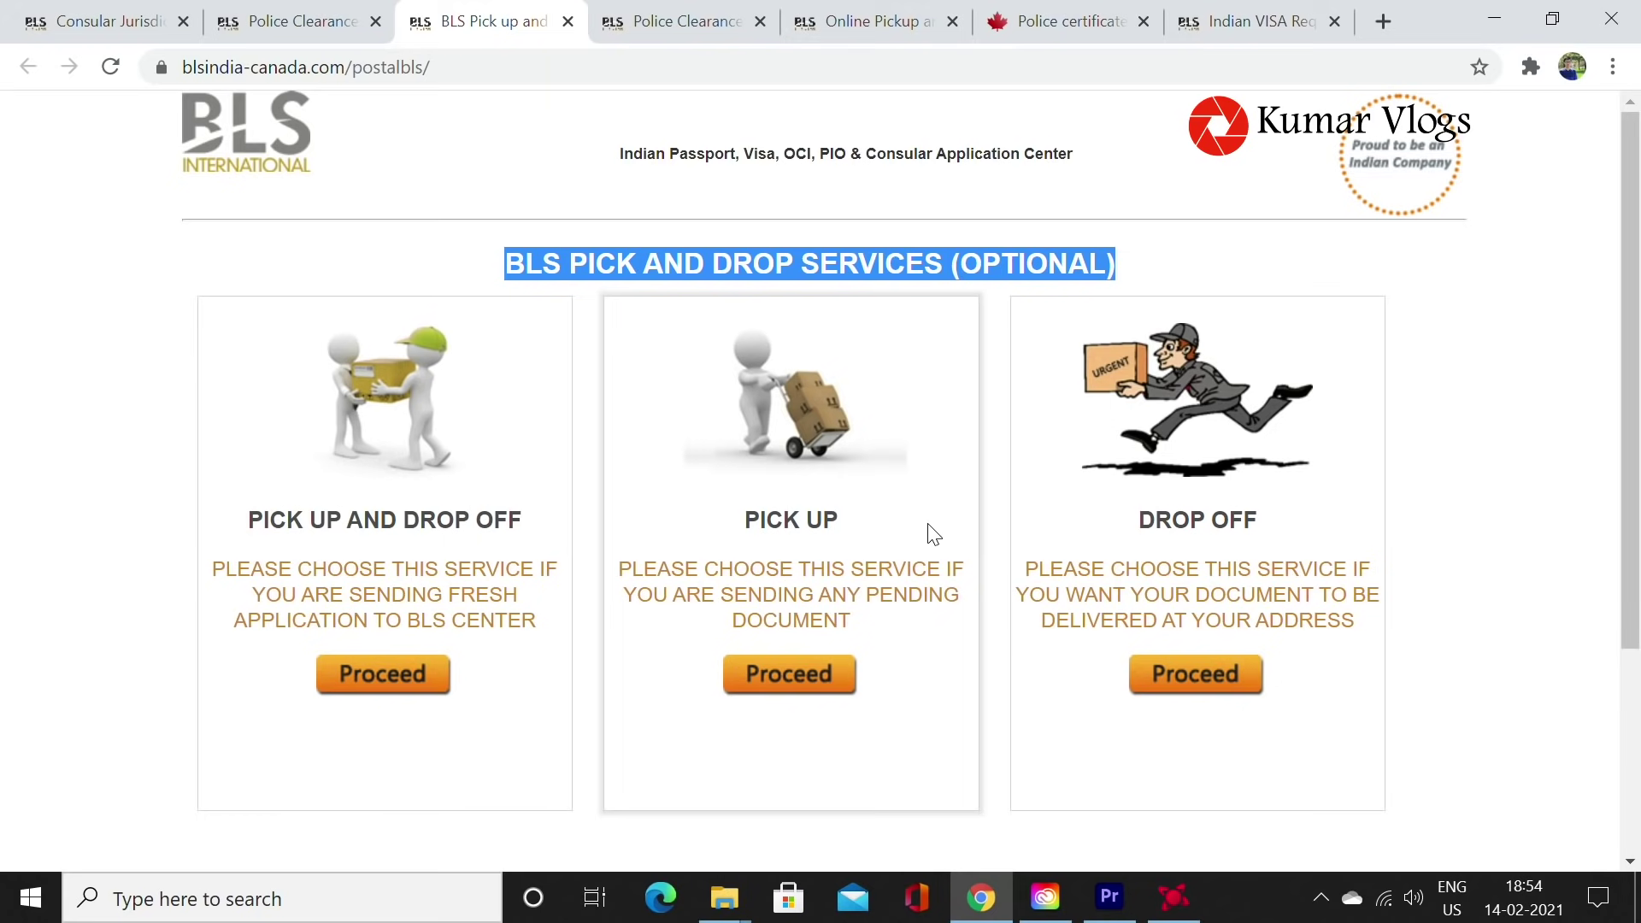
left_click(423, 680)
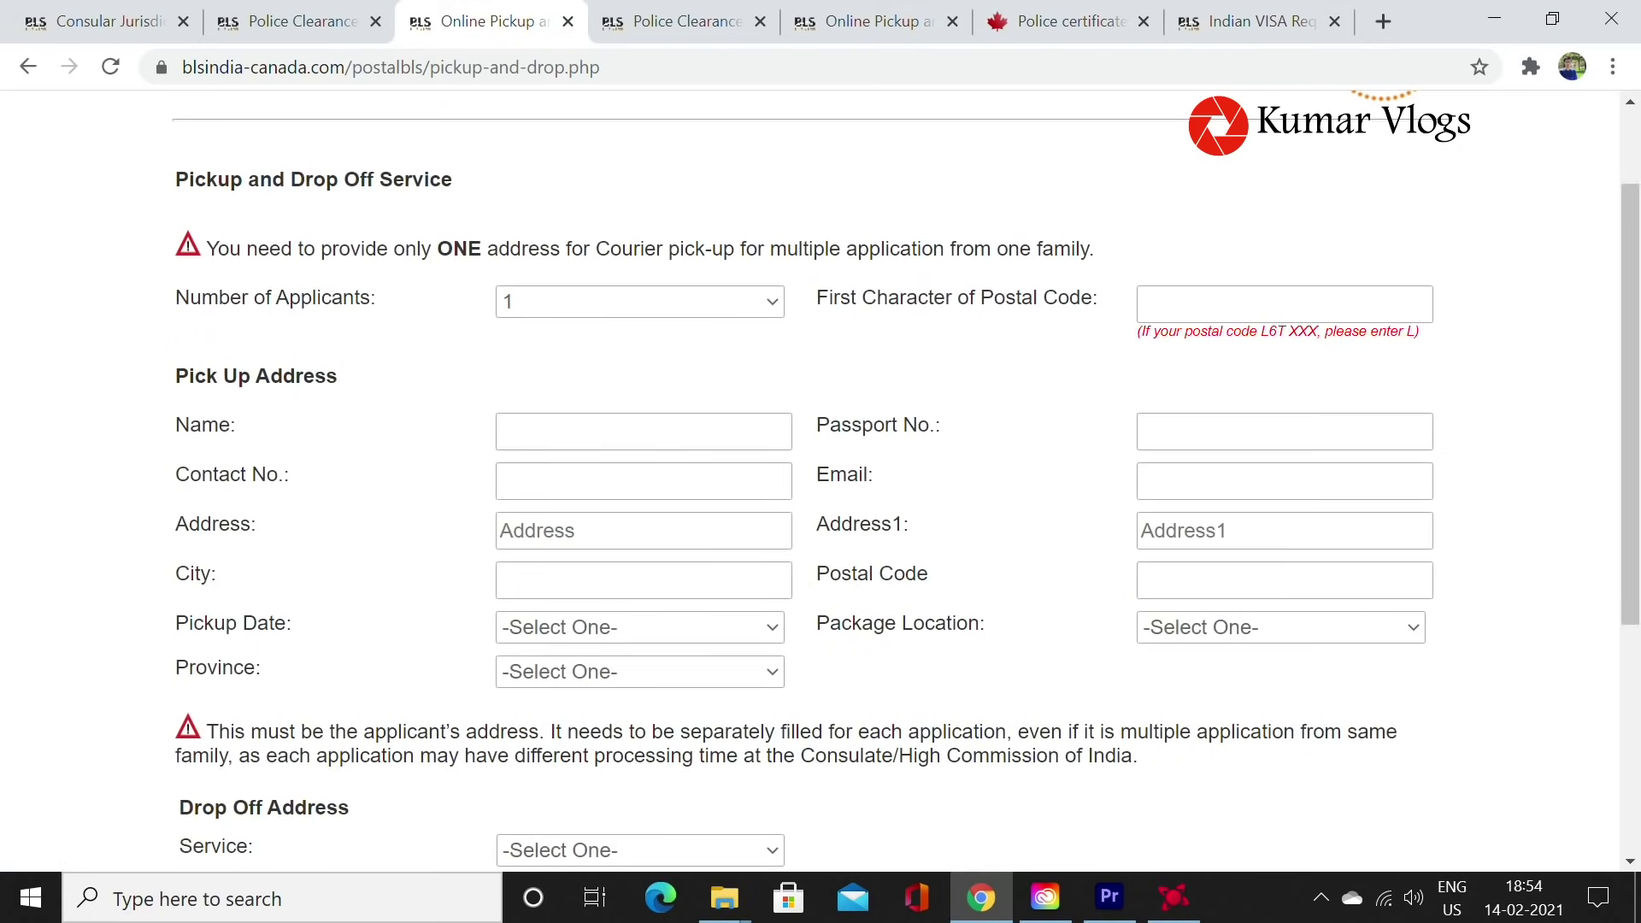
scroll(385, 543, "down", 1)
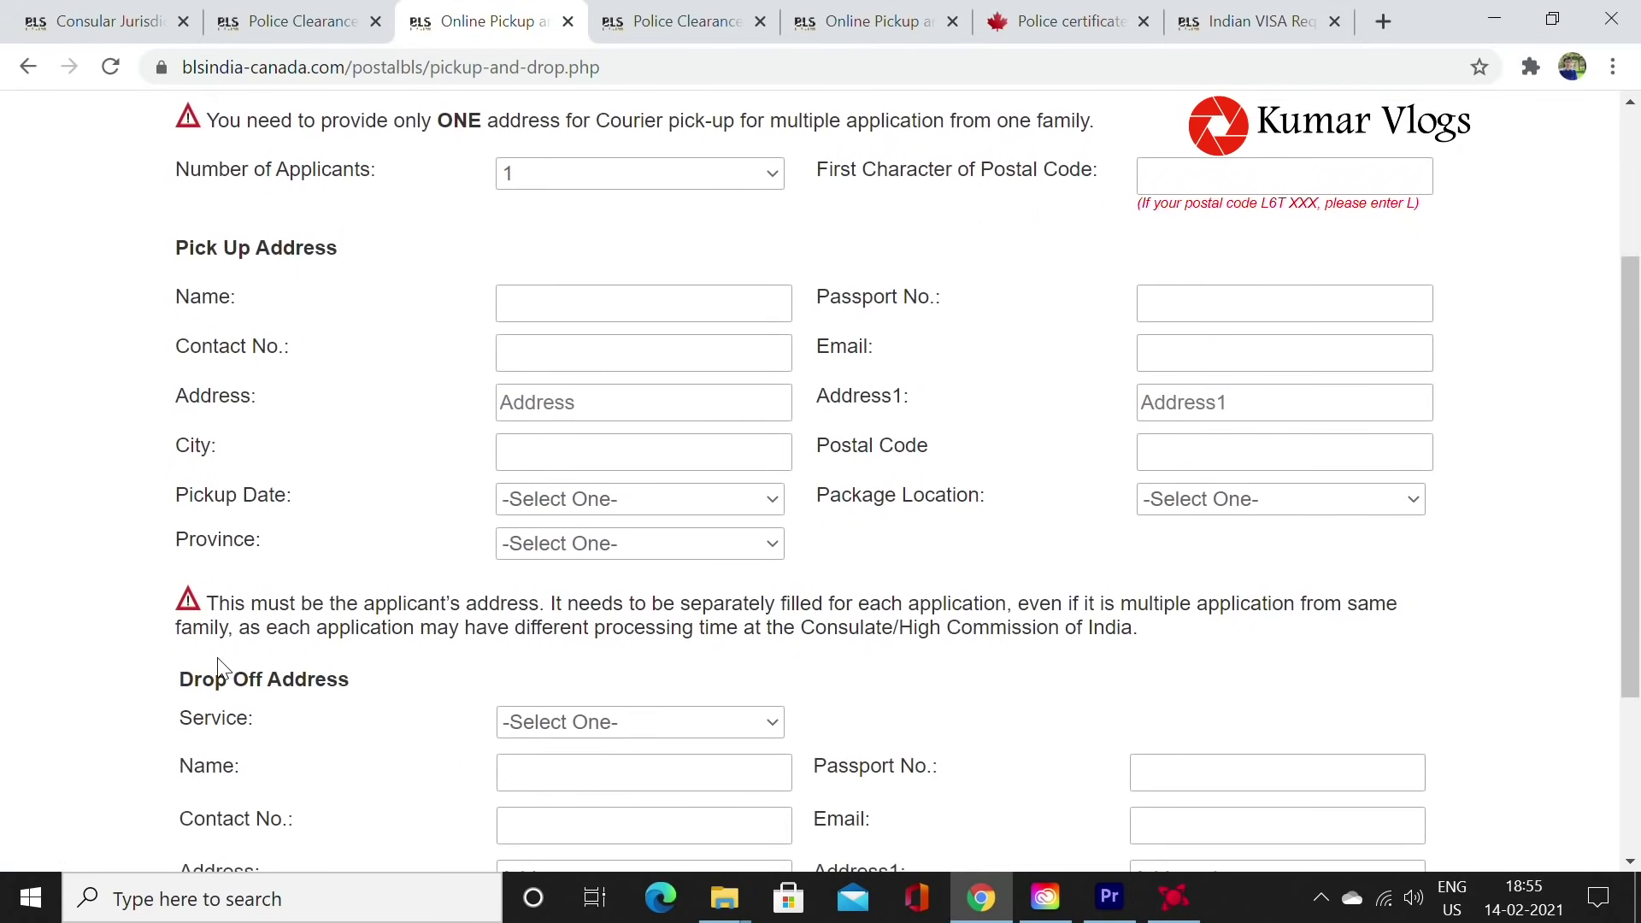
scroll(462, 547, "up", 1)
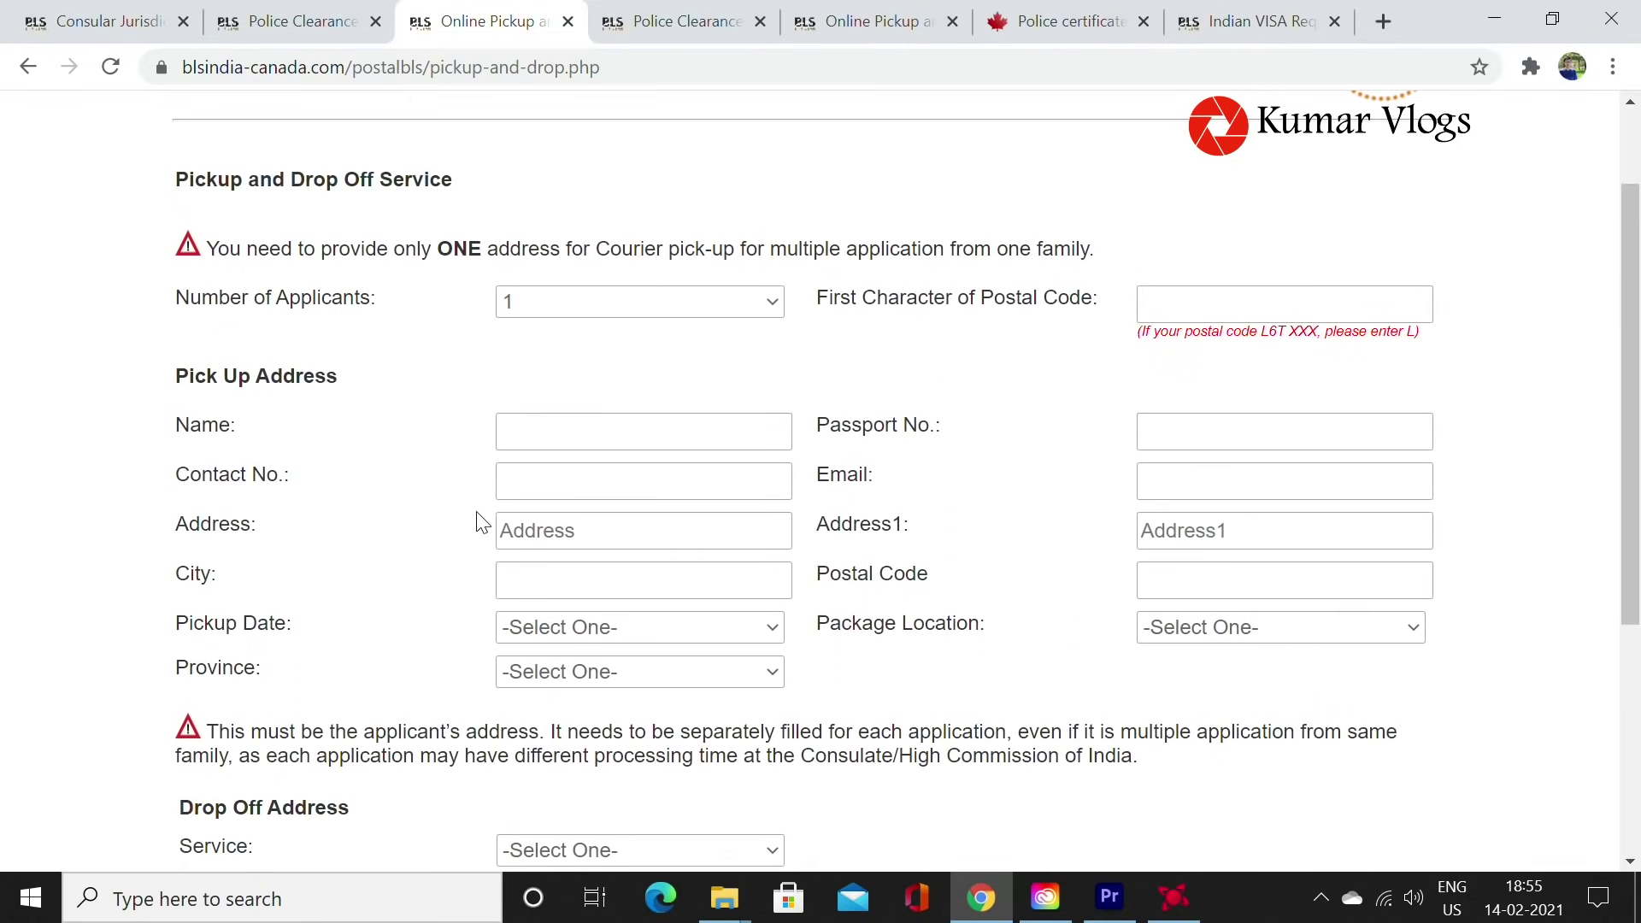
scroll(616, 522, "down", 1)
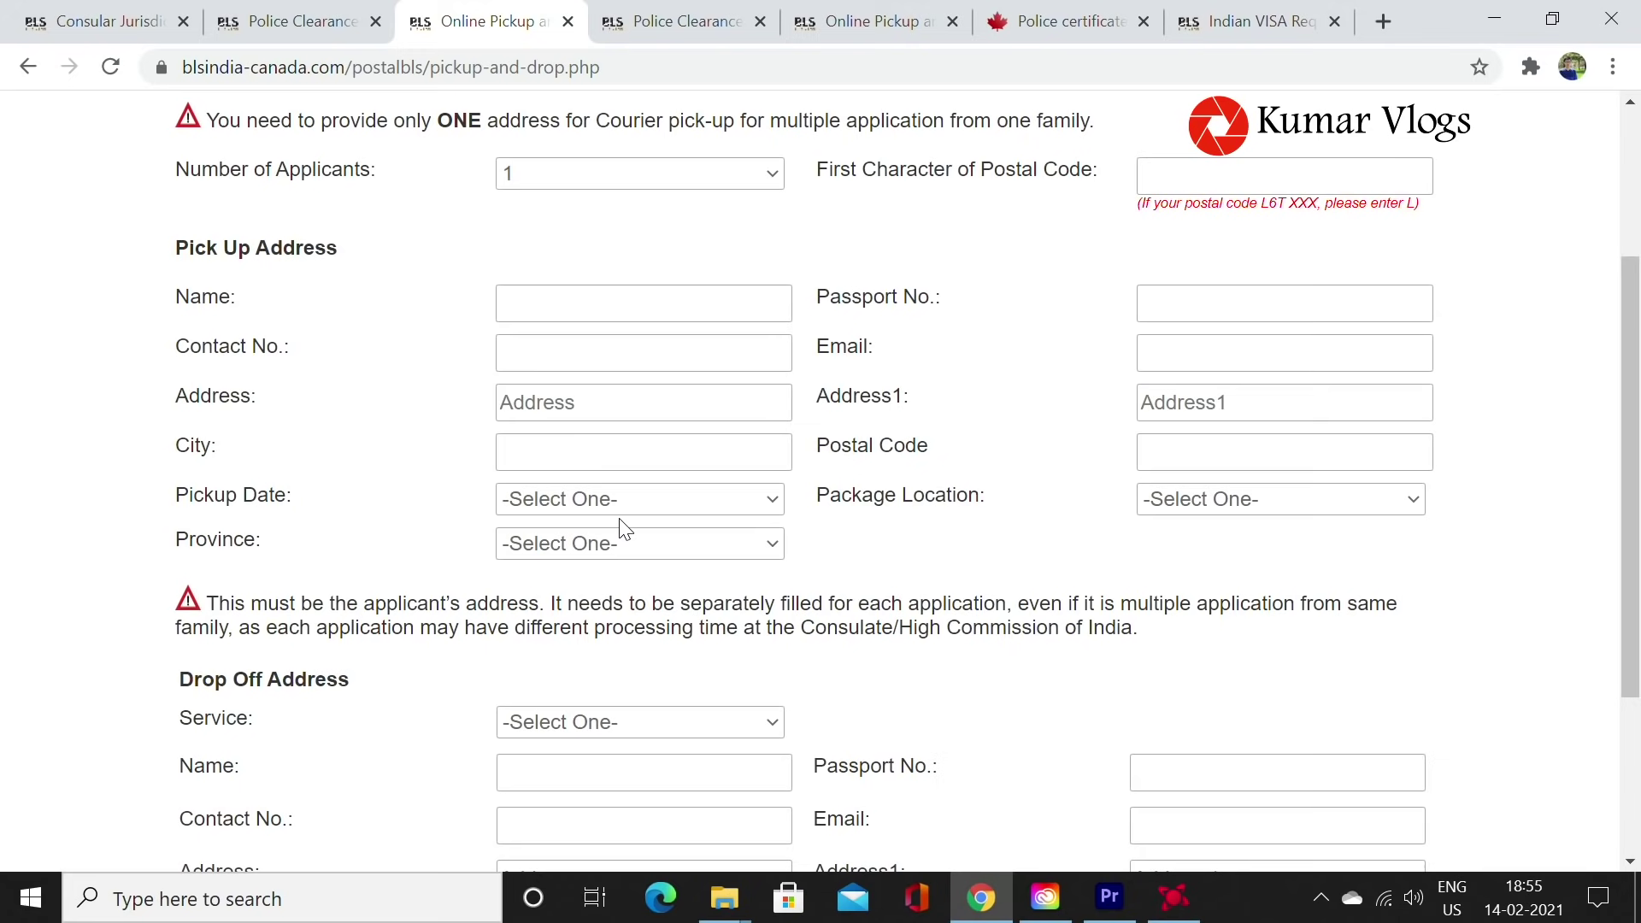
scroll(455, 641, "down", 2)
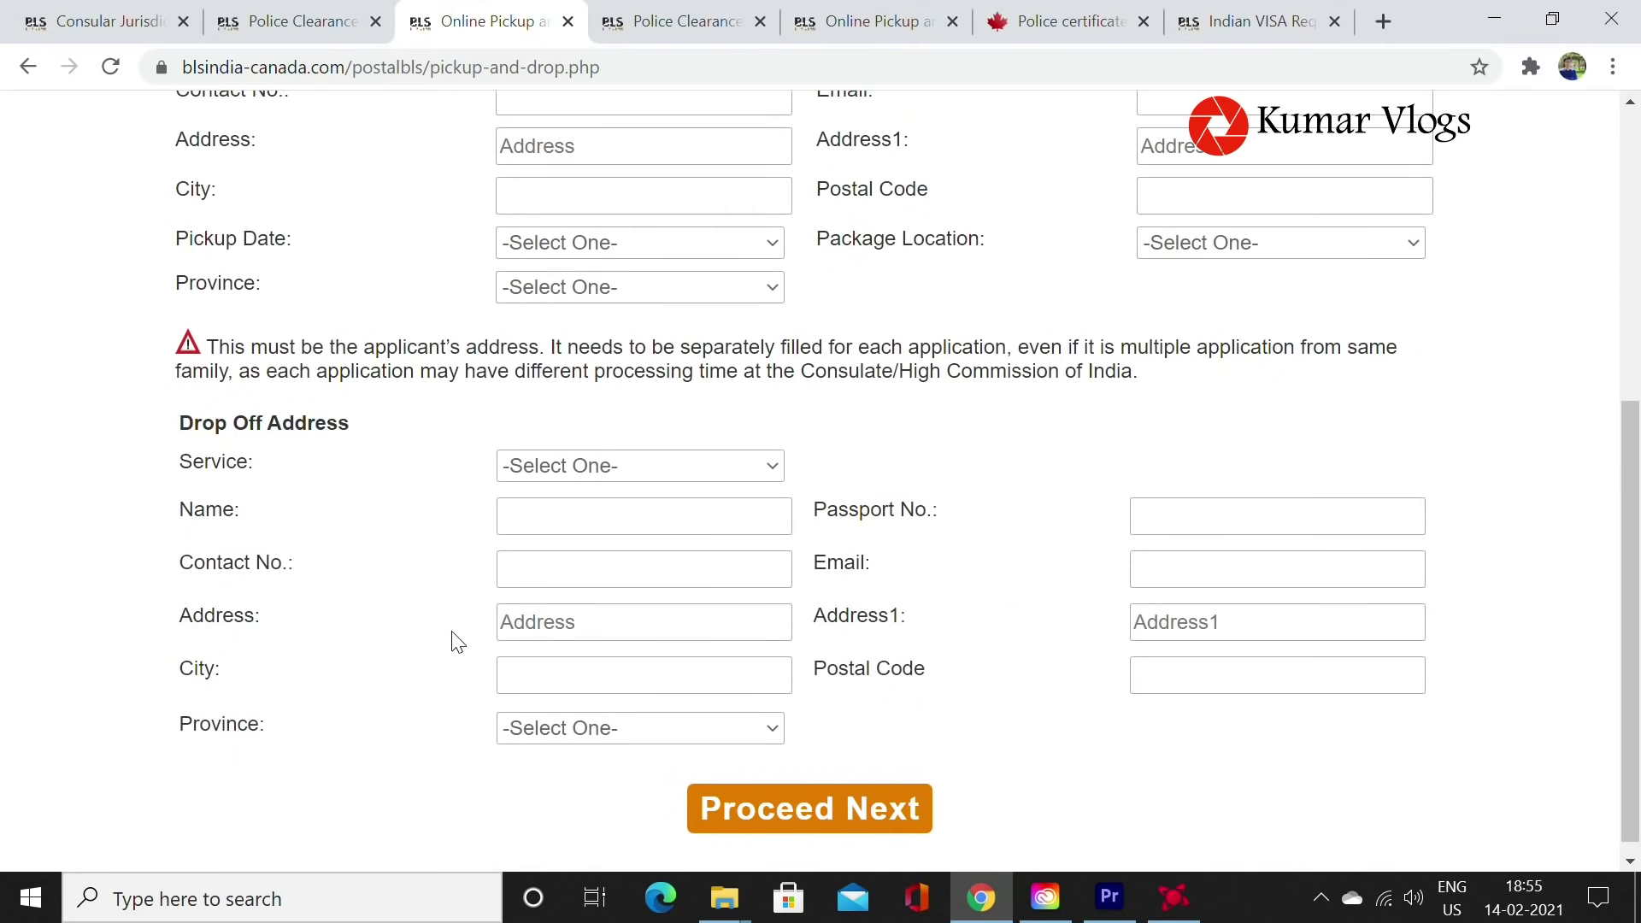
scroll(455, 641, "up", 3)
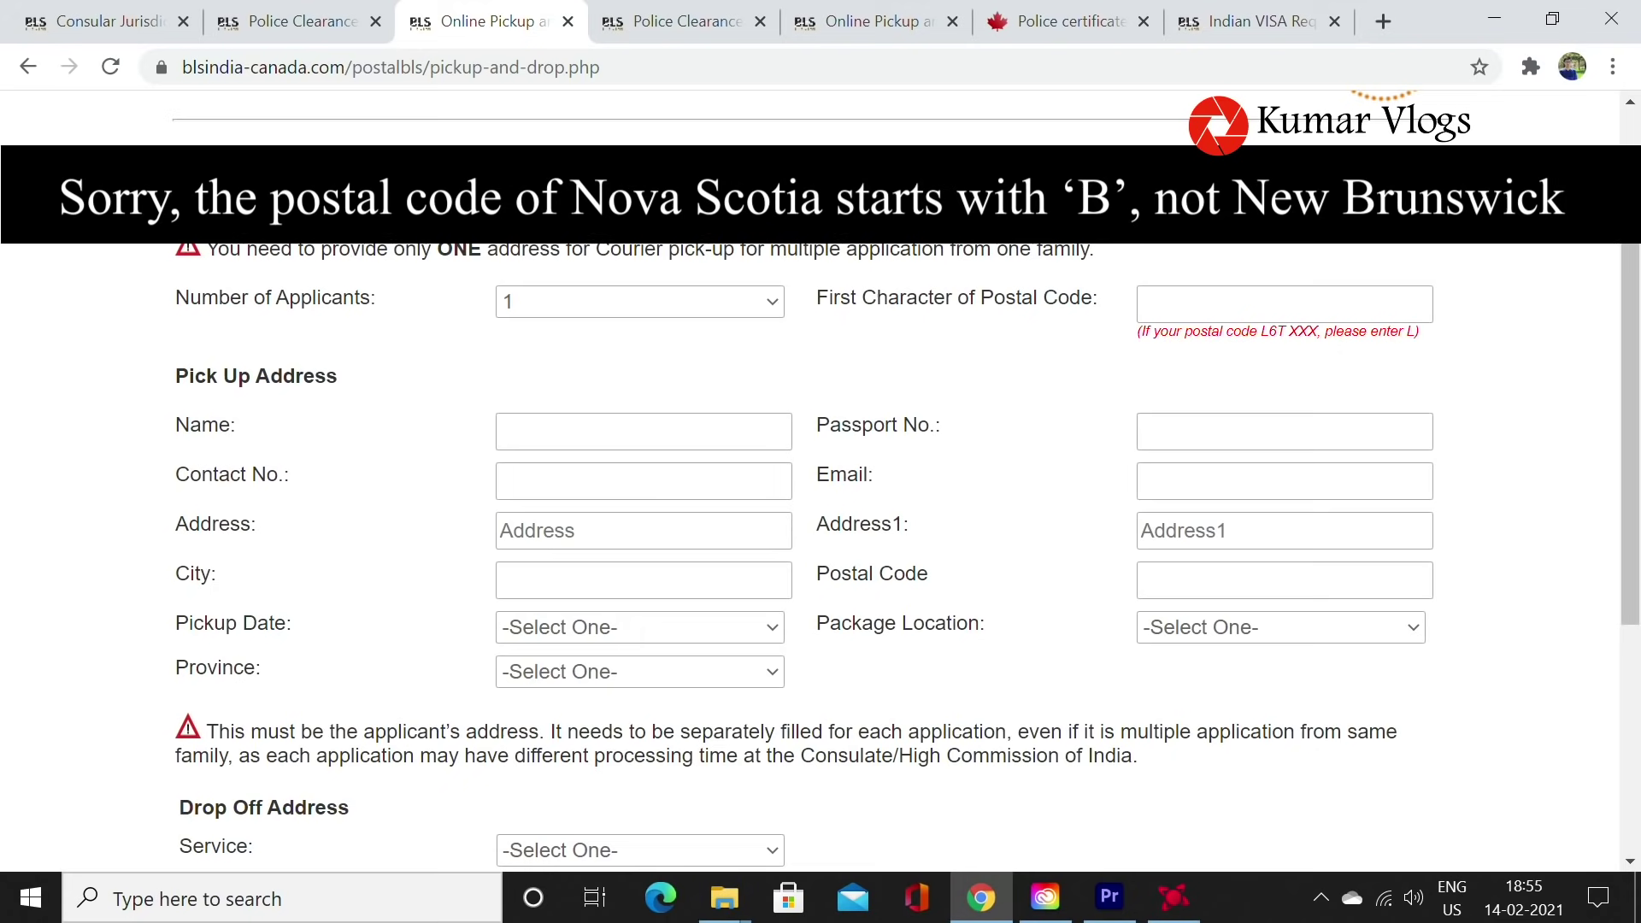
Check which BLS center serves postal codes starting with B and with S, clearing the first-character field after each lookup.
left_click(1284, 305)
type("B")
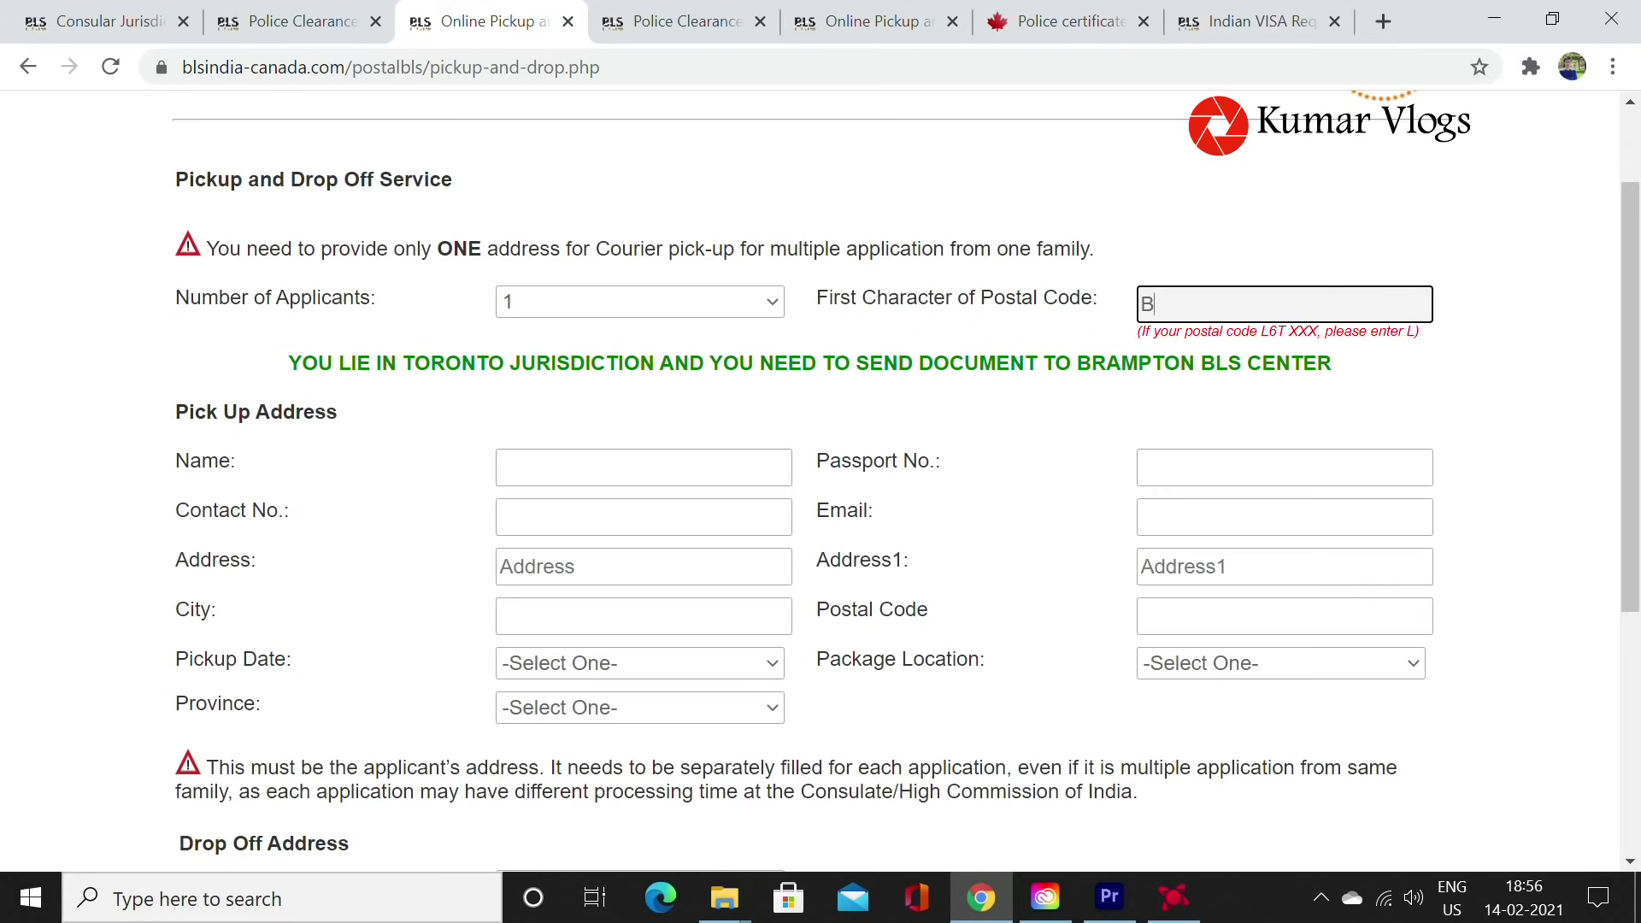
key("BackSpace")
type("S")
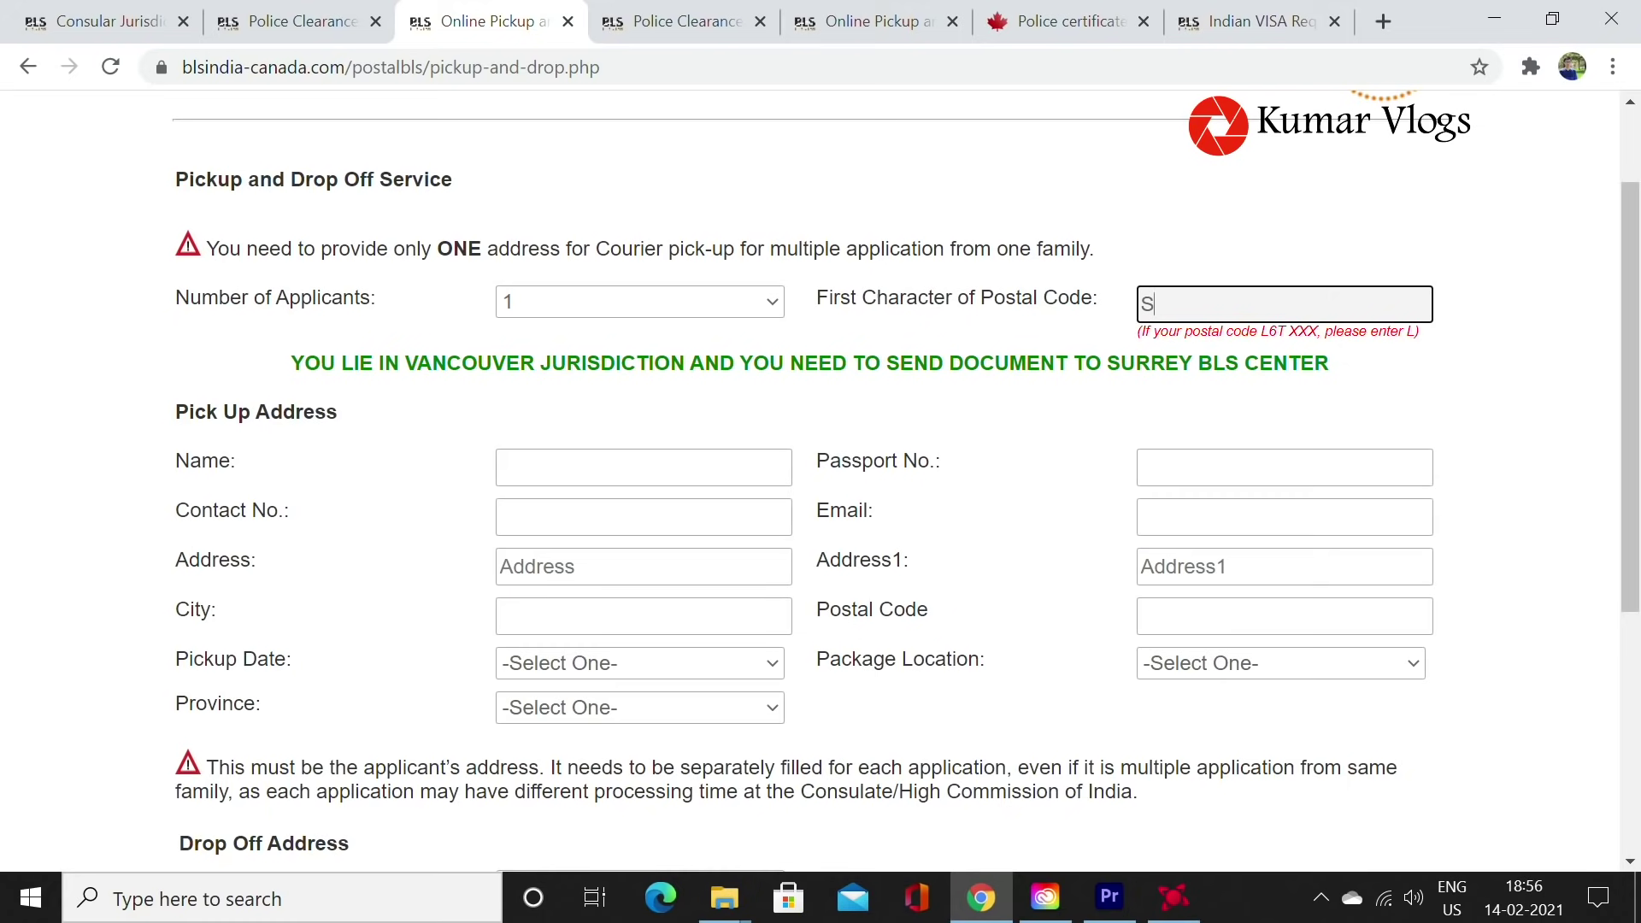
key("BackSpace")
left_click(972, 503)
scroll(790, 504, "down", 4)
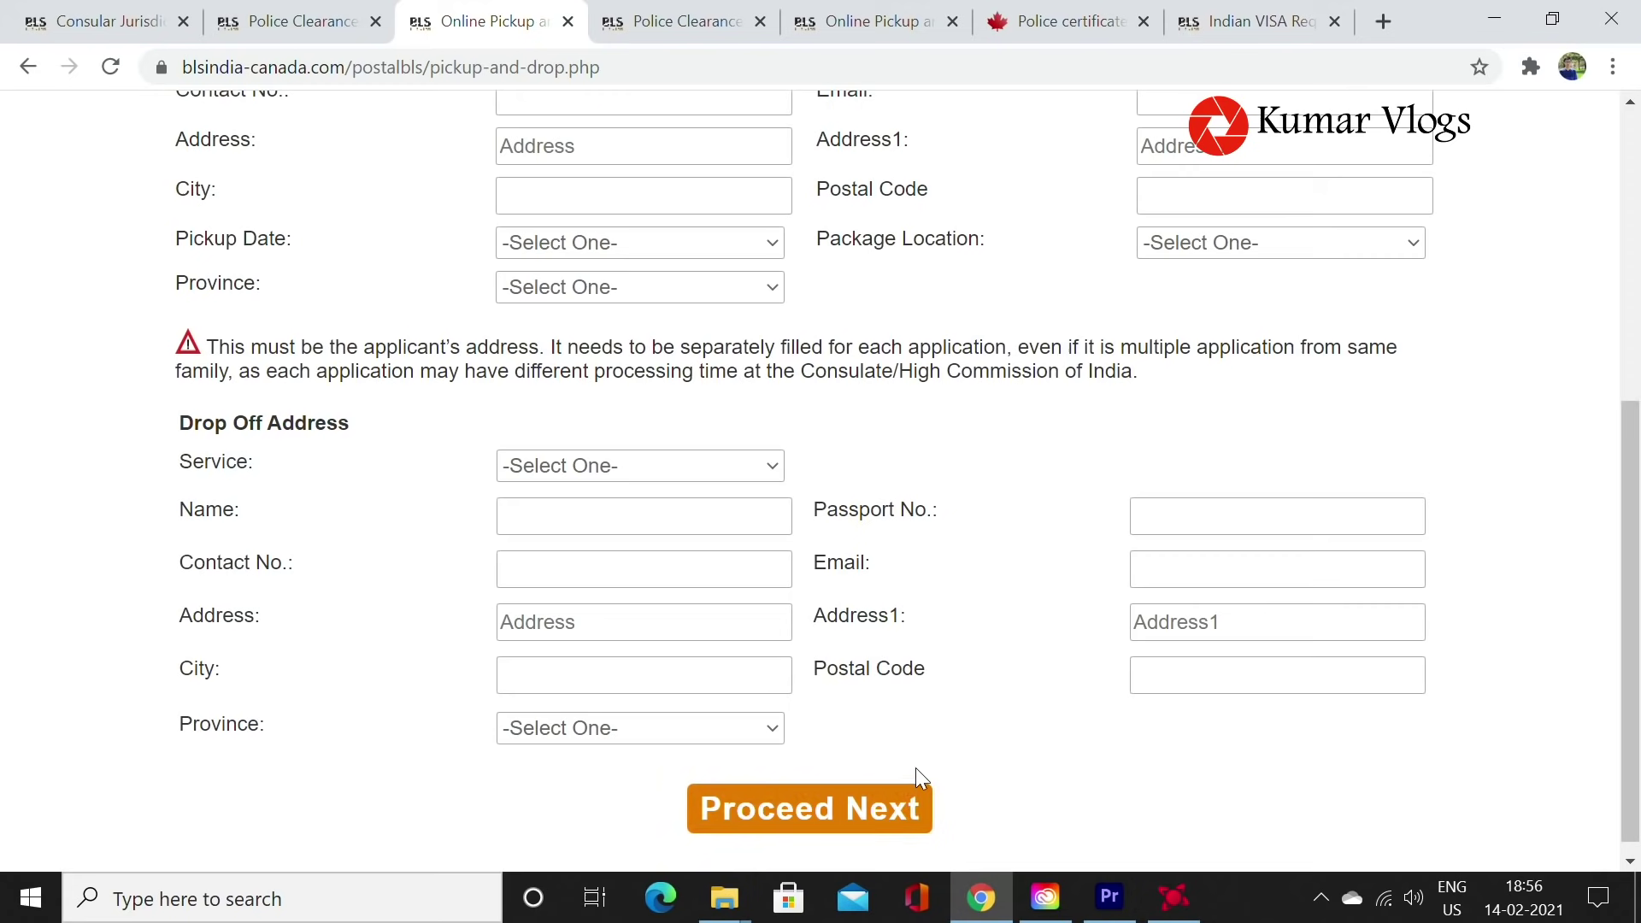